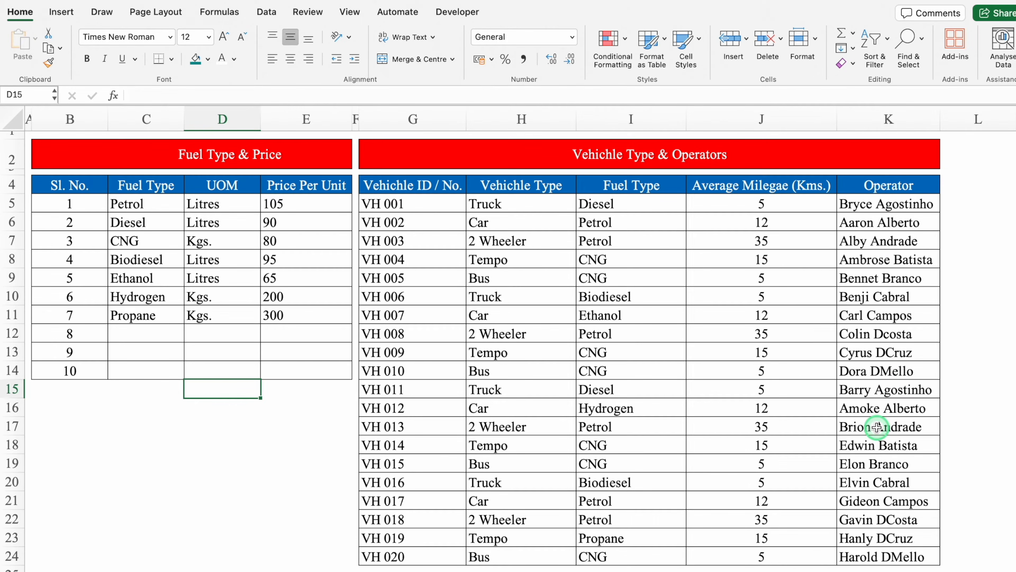
Step: Open the fuel log sheet and review its vehicle, odometer, cost and refill columns
click(142, 571)
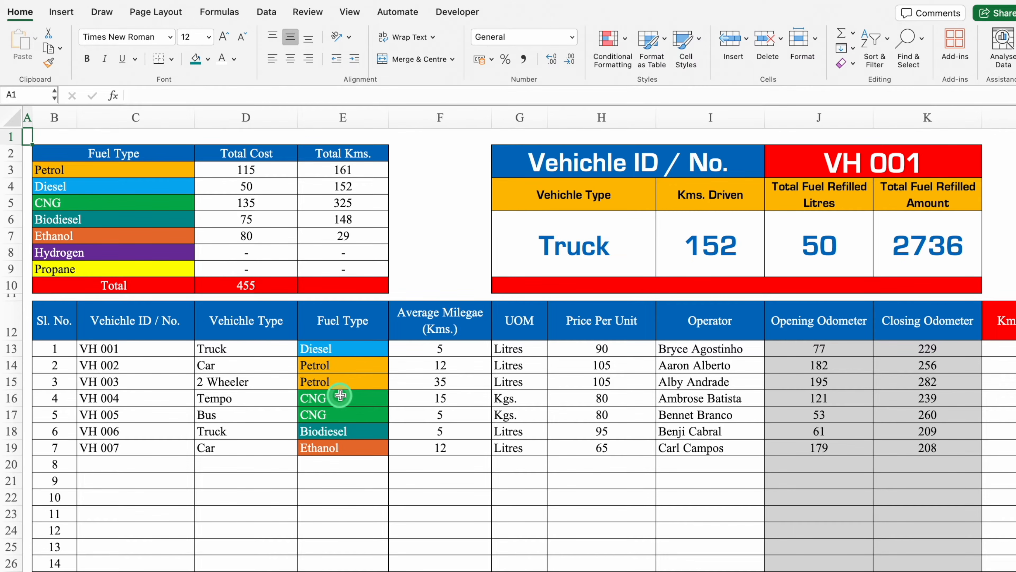
scroll(341, 395, right, 10)
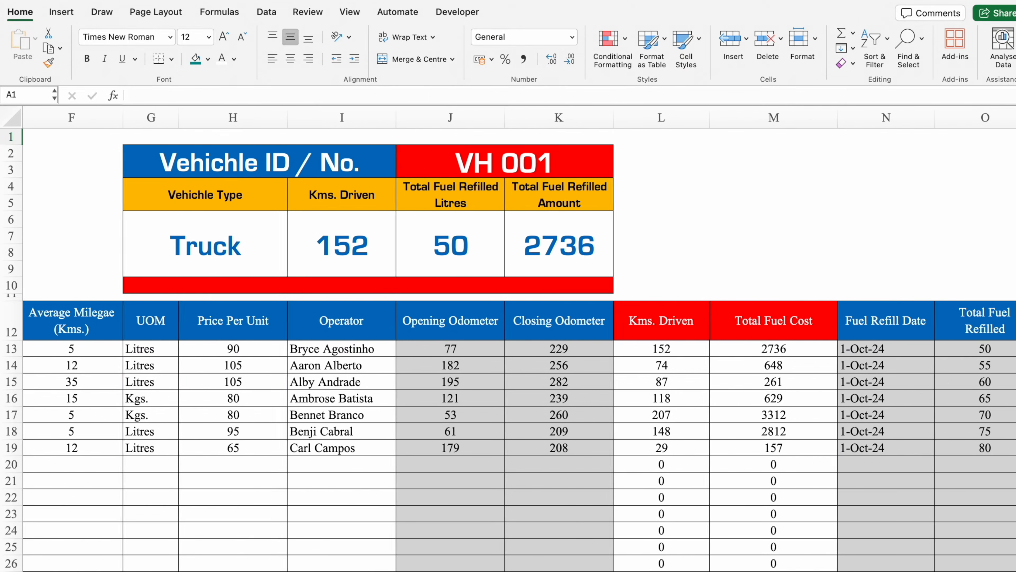
scroll(516, 567, right, 1)
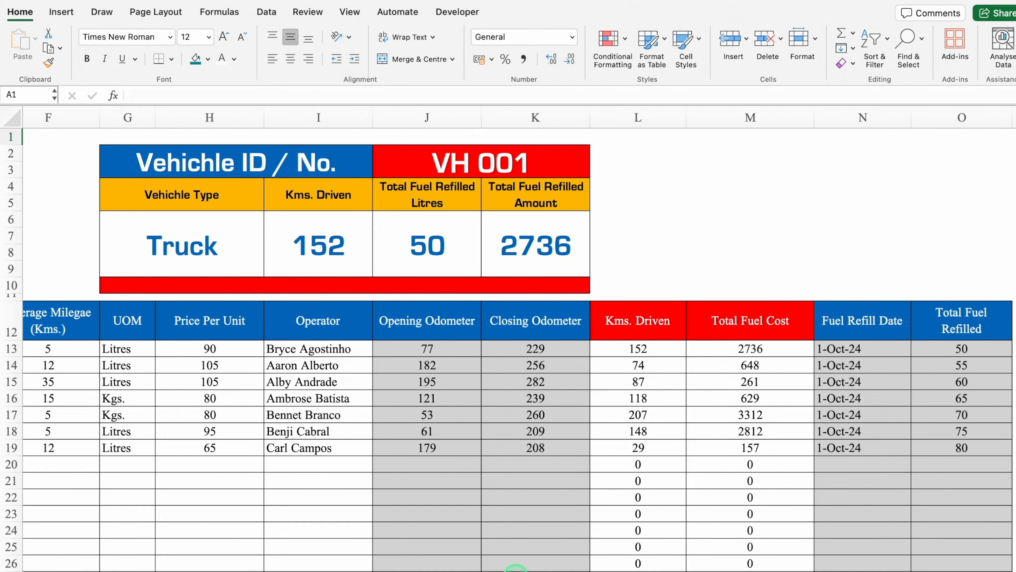
scroll(516, 568, left, 10)
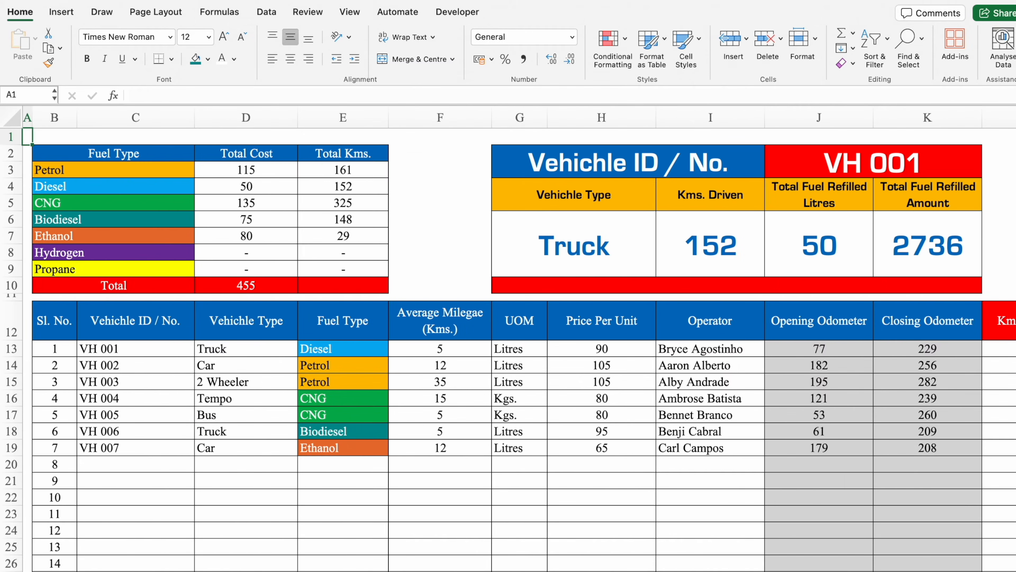
Step: Clear the vehicle IDs and the opening and closing odometer readings in rows 13 to 20, and undo both deletions
drag(155, 349, 158, 469)
key(Delete)
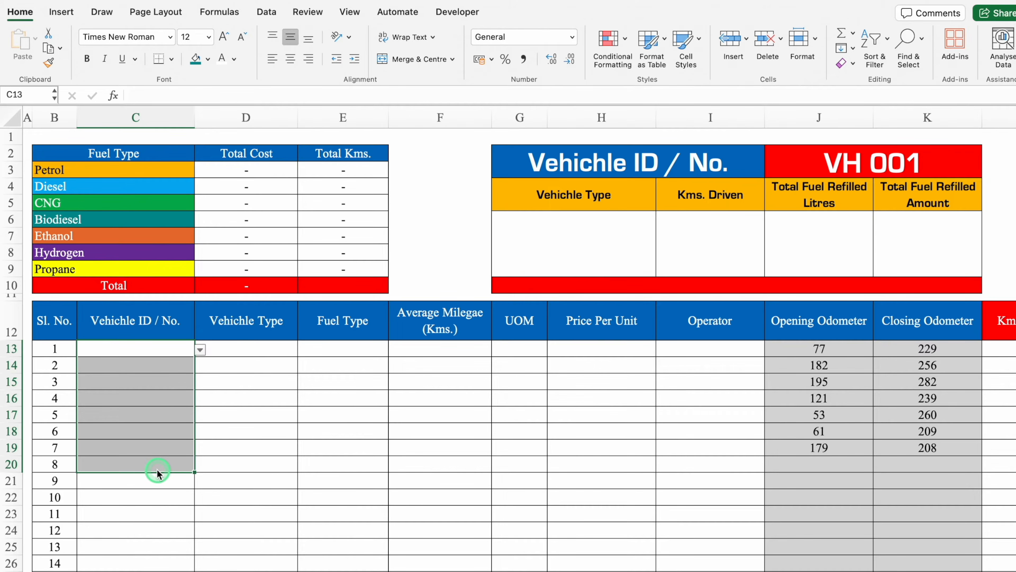
scroll(288, 563, right, 3)
scroll(519, 436, right, 4)
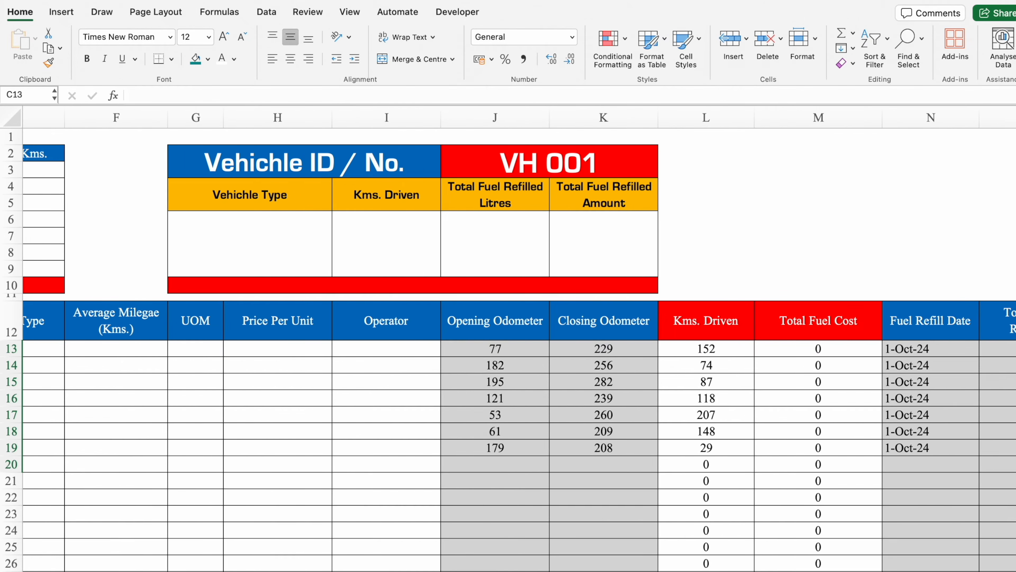
scroll(533, 382, right, 1)
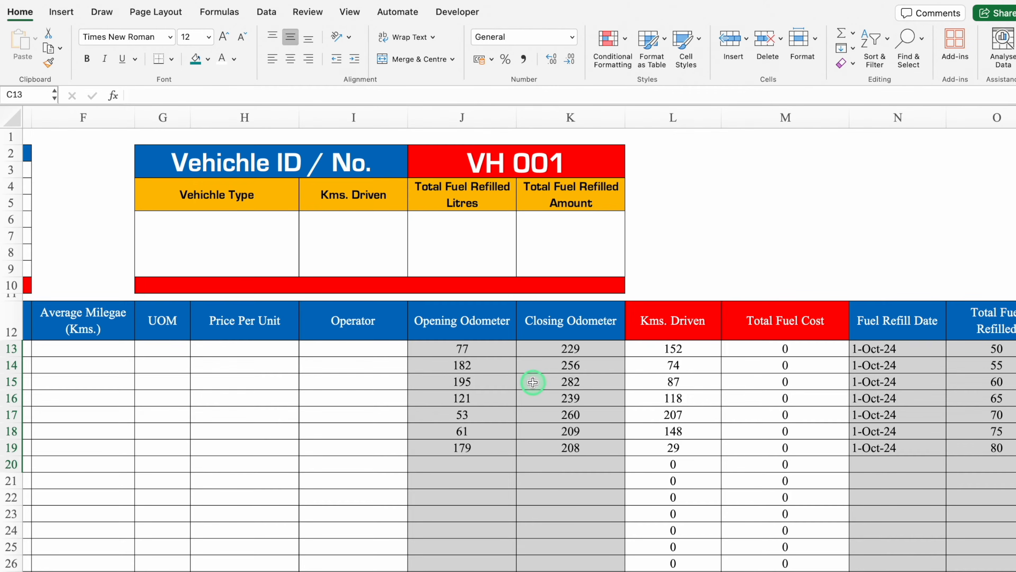
drag(508, 350, 574, 458)
key(Delete)
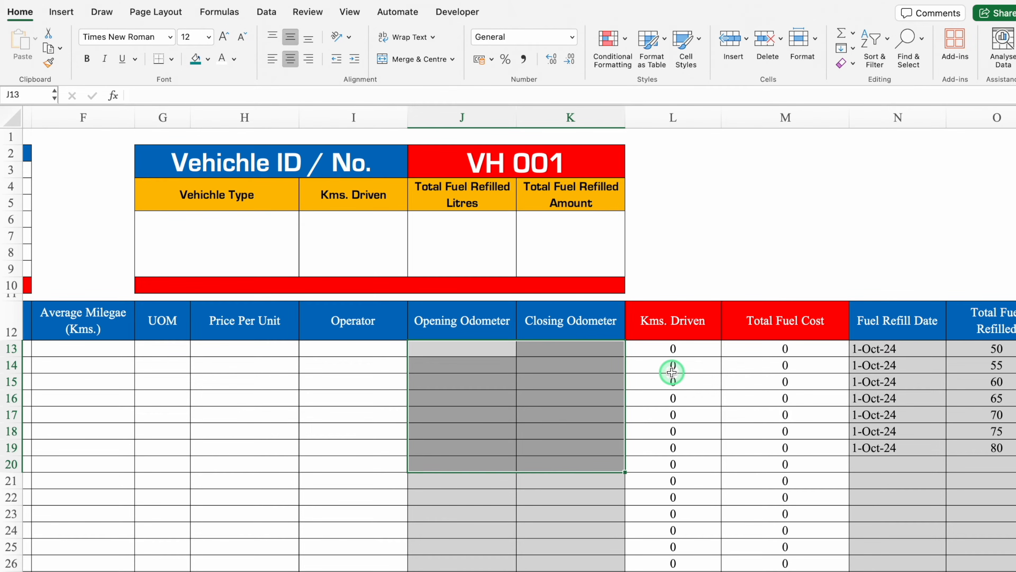
key(super+z)
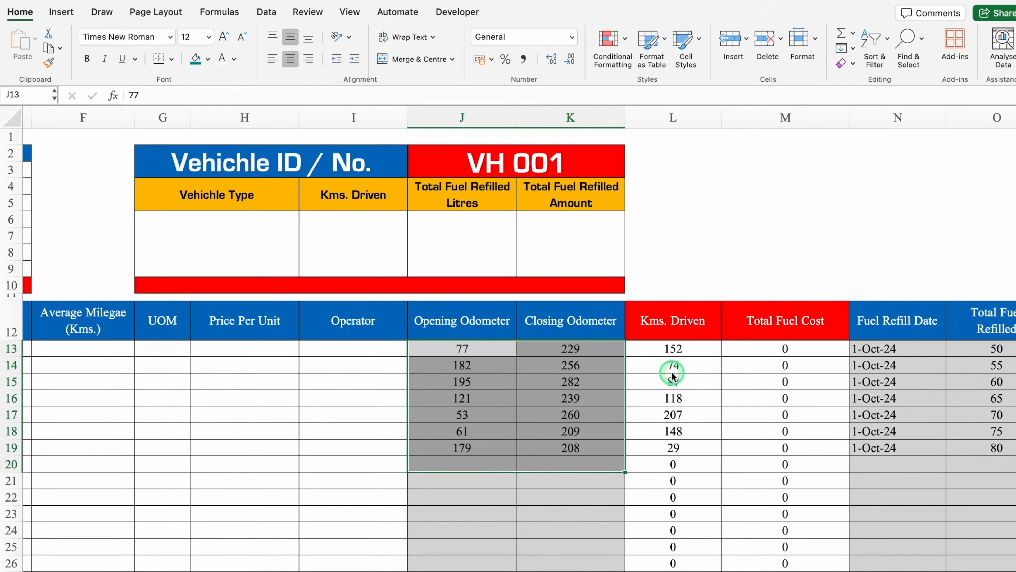
key(super+z)
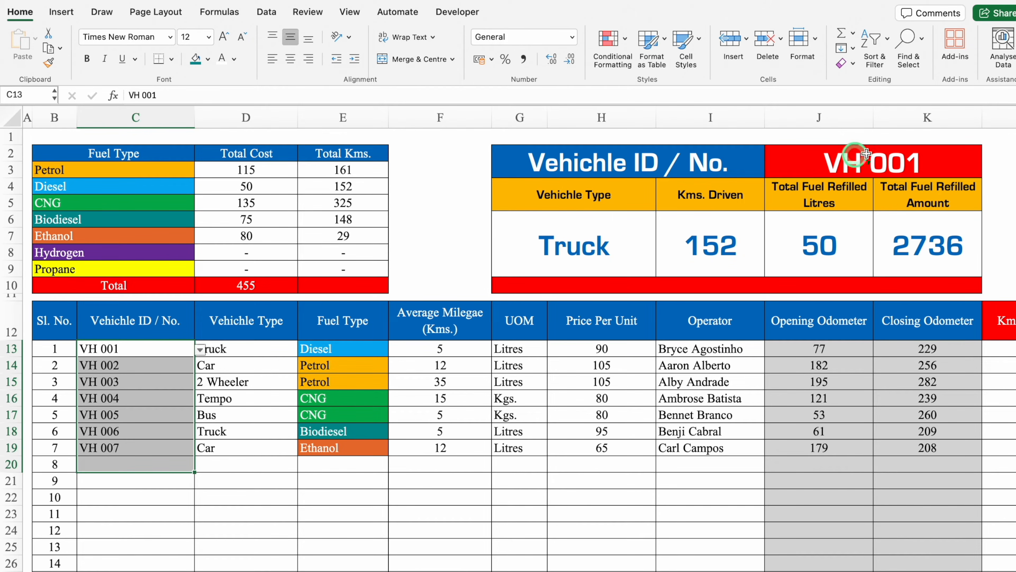
Step: Select VH 002 as the vehicle ID in cell J2 of the vehicle summary
click(948, 163)
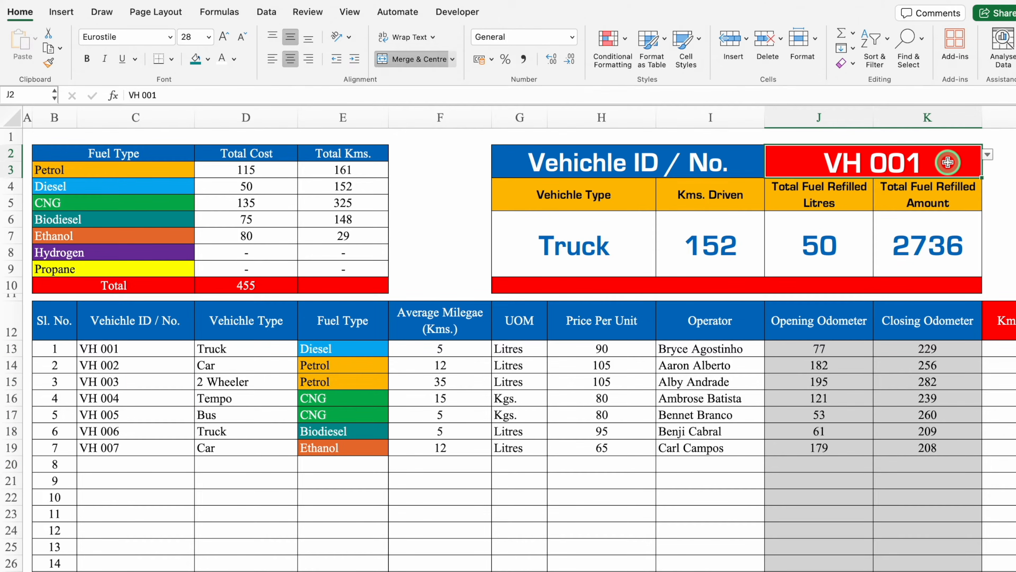
click(987, 154)
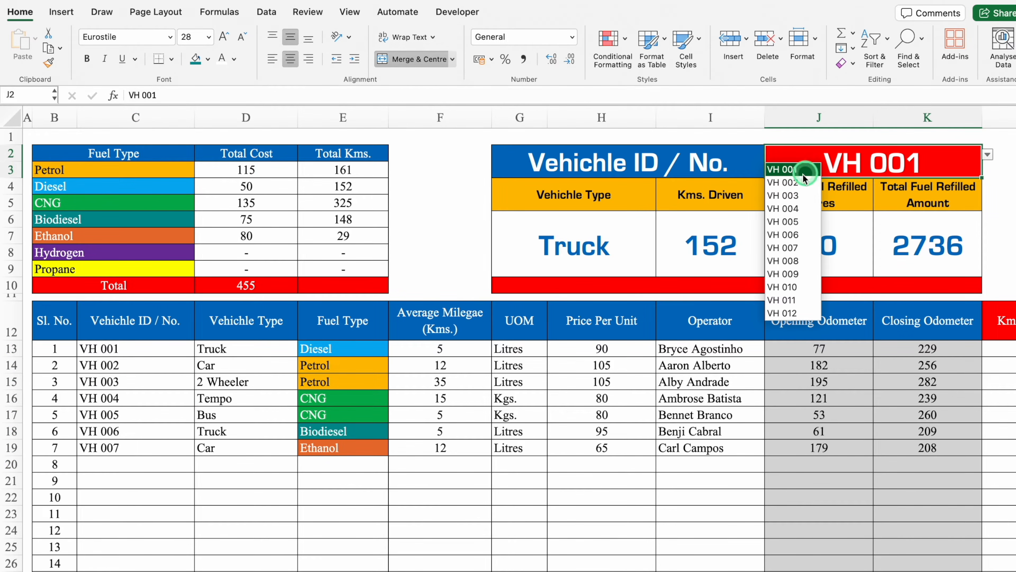
click(784, 182)
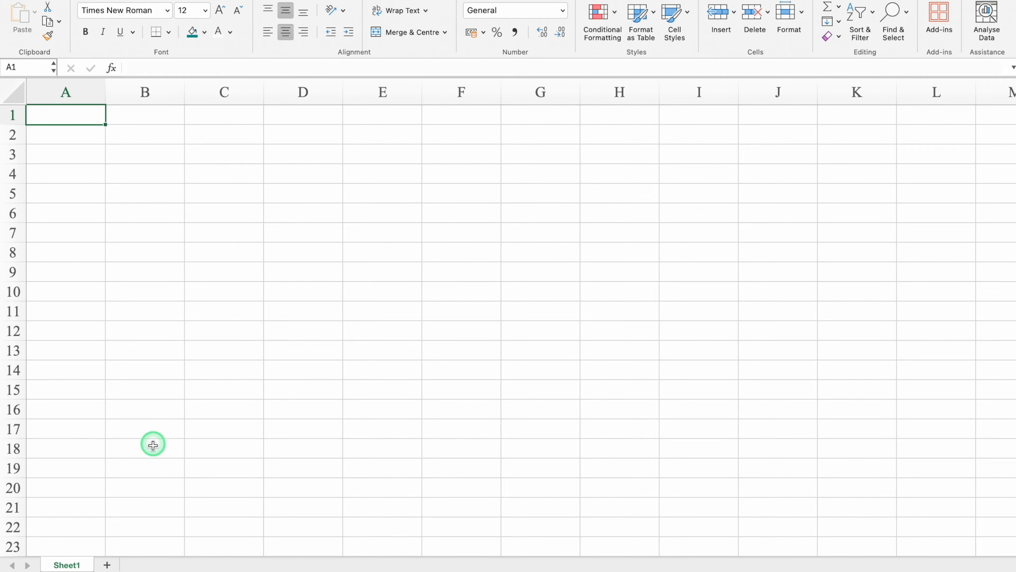
Step: Rename Sheet1 of the blank workbook as Settings and narrow column A
double_click(67, 564)
text(Settings)
key(Return)
drag(105, 91, 35, 106)
Step: Enter the headers Sl. No., Fuel Type, UOM and Price Per Unit in B4:E4, and widen column E to fit
click(87, 175)
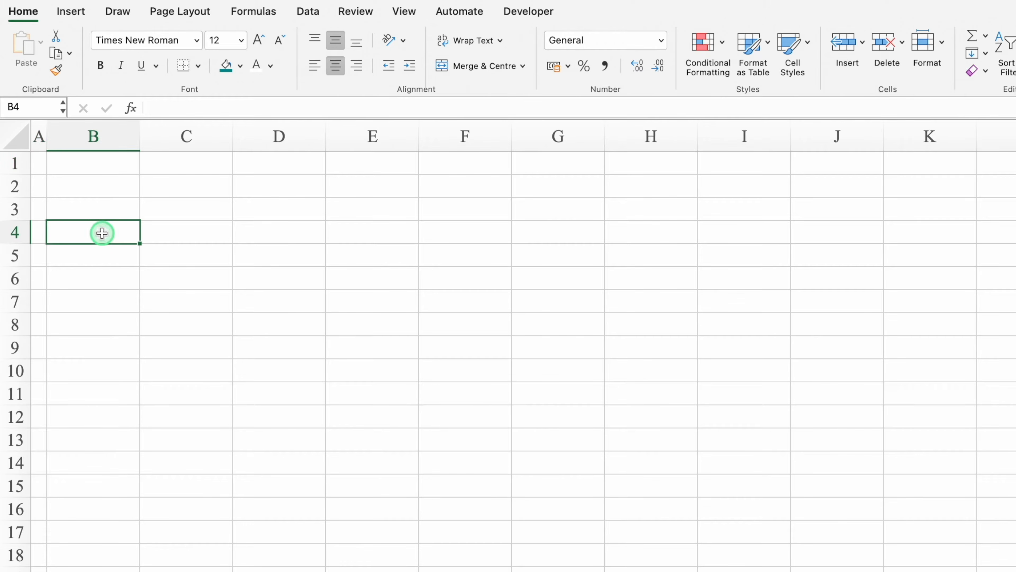
text(Sl. )
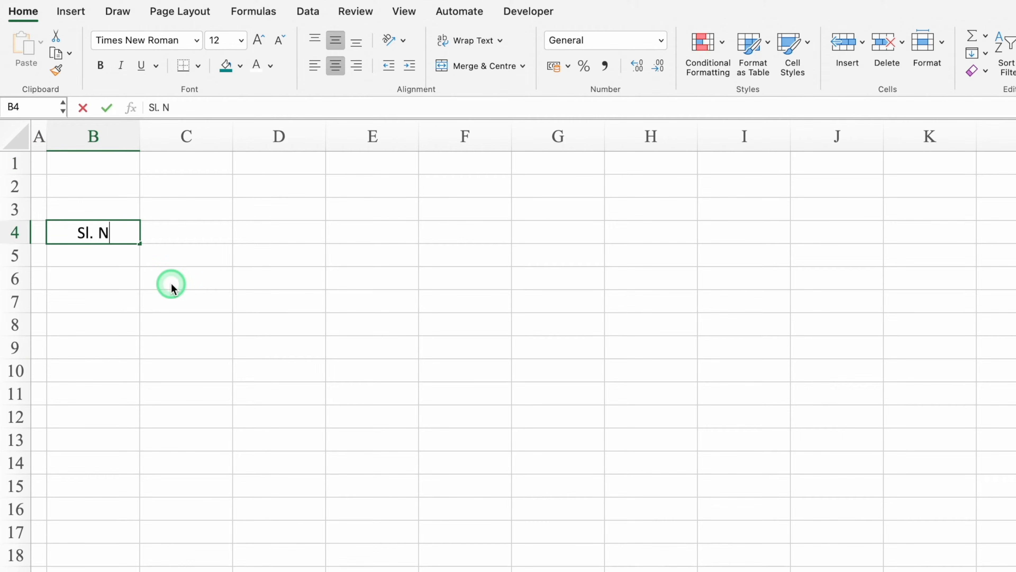
text(No.)
key(Tab)
text(Fuel Ty)
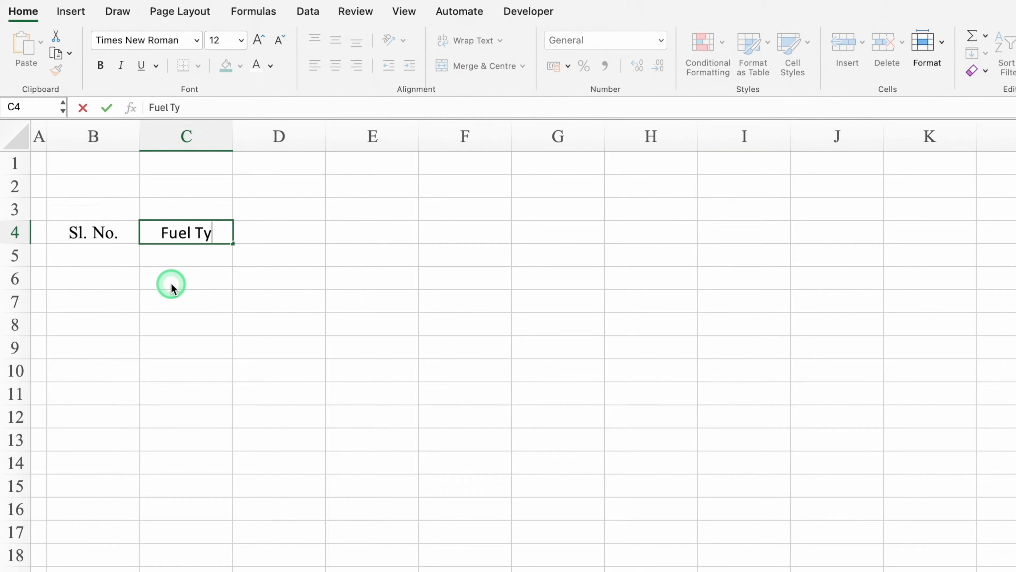
text(pe)
key(Tab)
text(UOM)
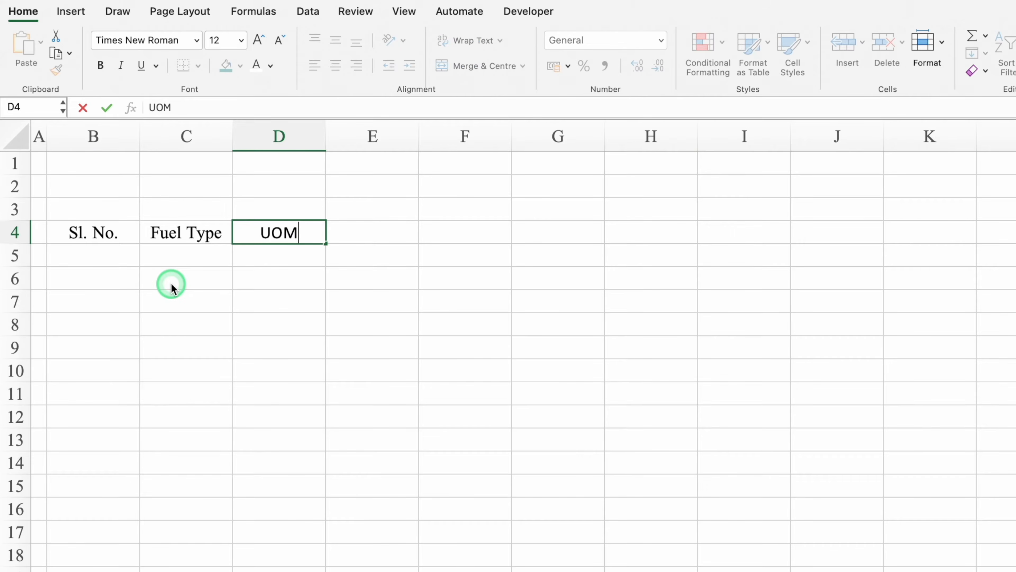
key(Tab)
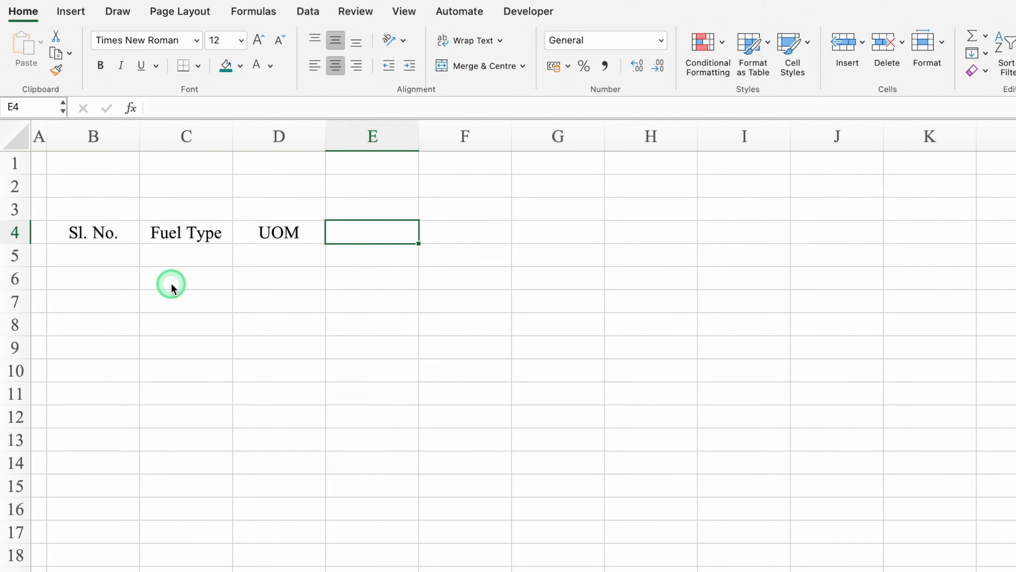
text(Price Per Unit)
click(305, 286)
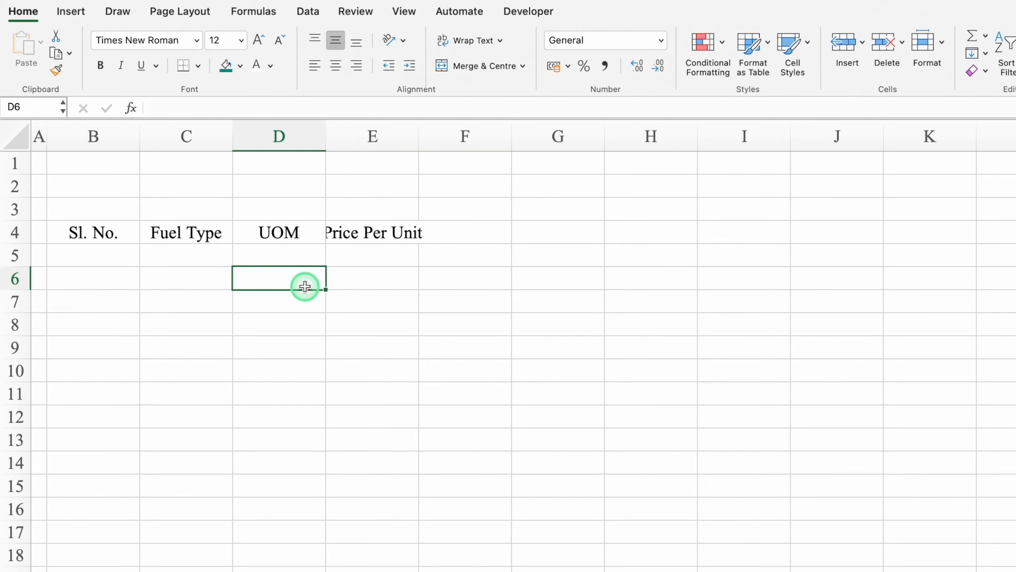
drag(418, 127, 468, 128)
Step: Number the rows under Sl. No. from 1 to 10 in cells B5:B14
click(93, 255)
text(1)
key(Return)
text(2)
key(Return)
drag(98, 255, 141, 466)
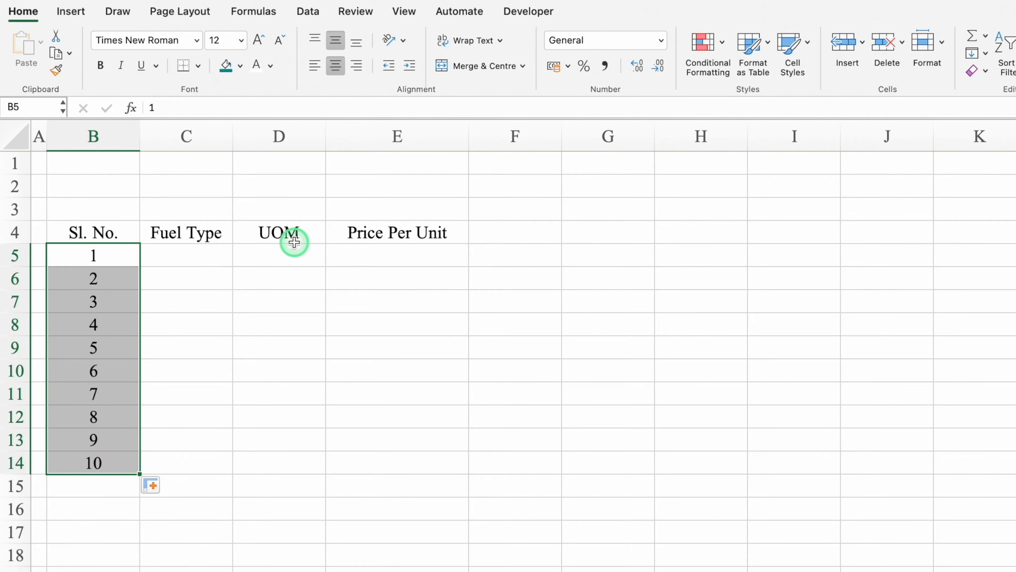
Step: Apply All Borders to the whole fuel table, B4:E14
key(super+a)
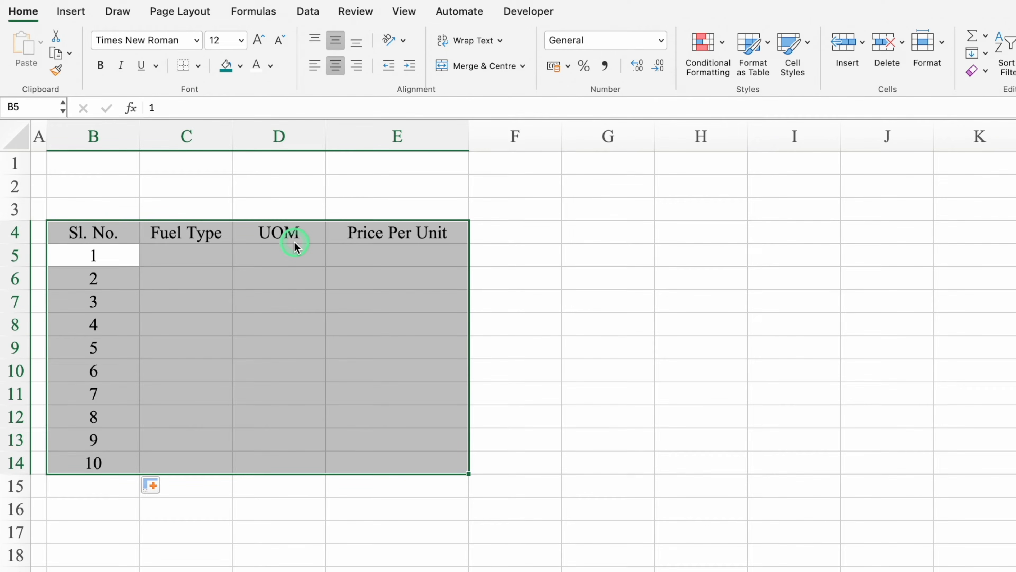
click(198, 65)
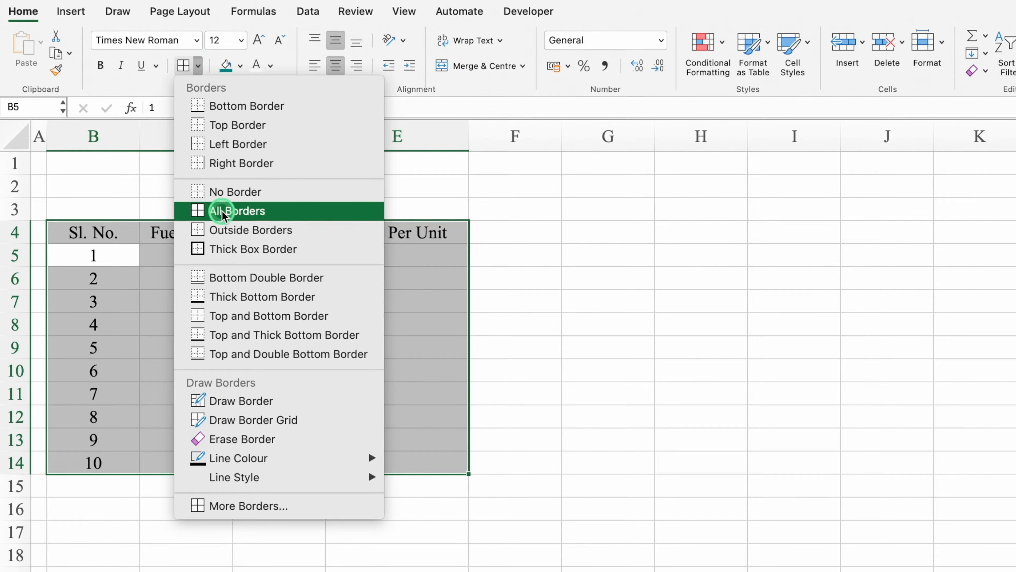
click(223, 211)
Step: Format the header row B4:E4 with a blue fill and white text, and widen the Fuel Type column
click(100, 231)
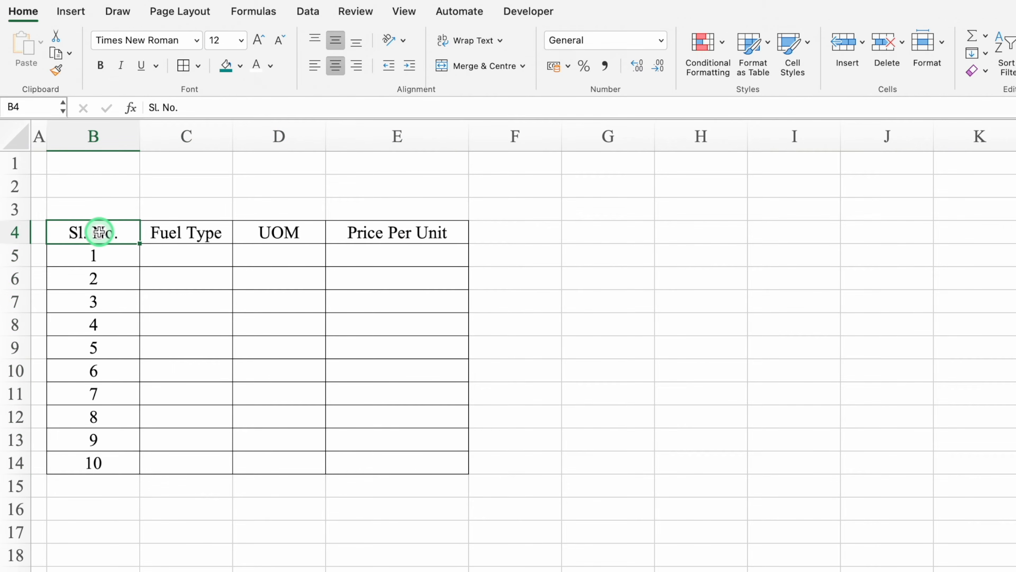
key(shift+super+Right)
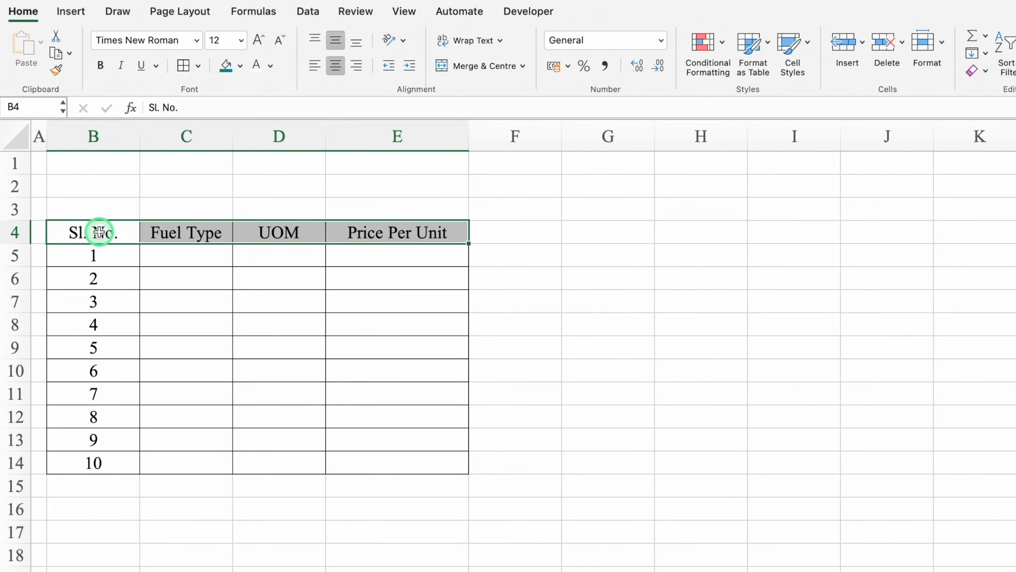
click(240, 66)
click(330, 244)
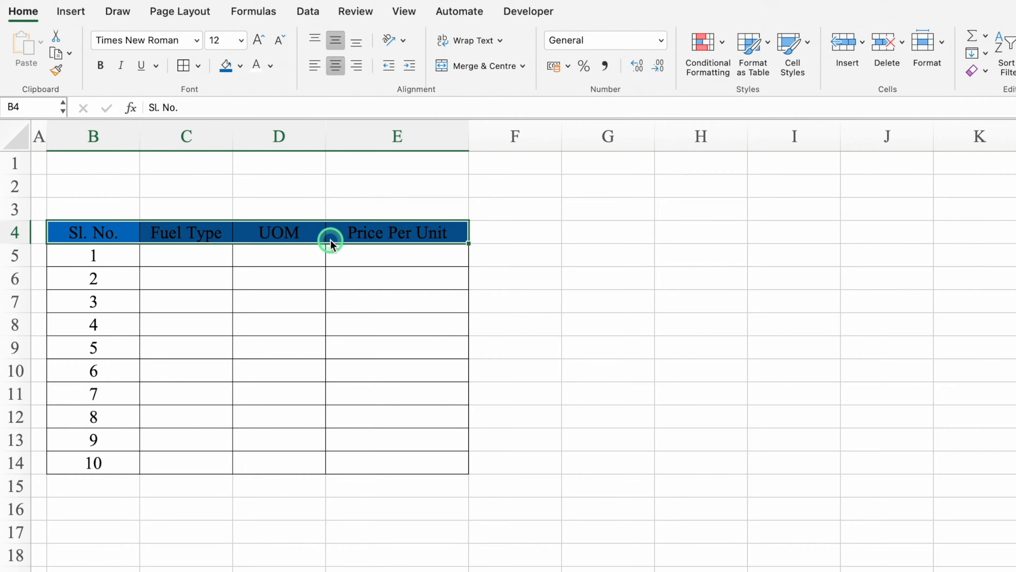
click(255, 68)
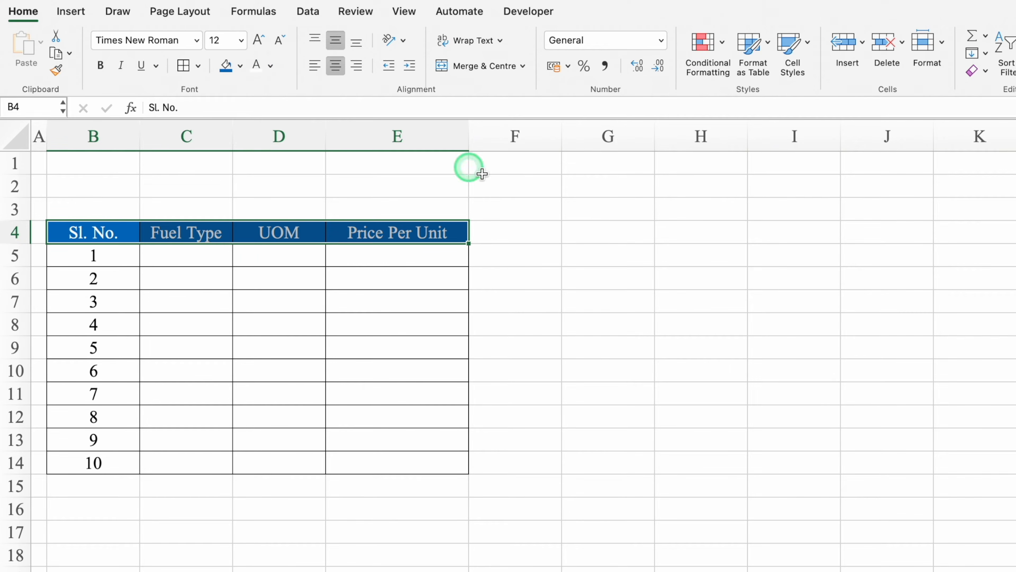
click(229, 255)
drag(232, 126, 279, 295)
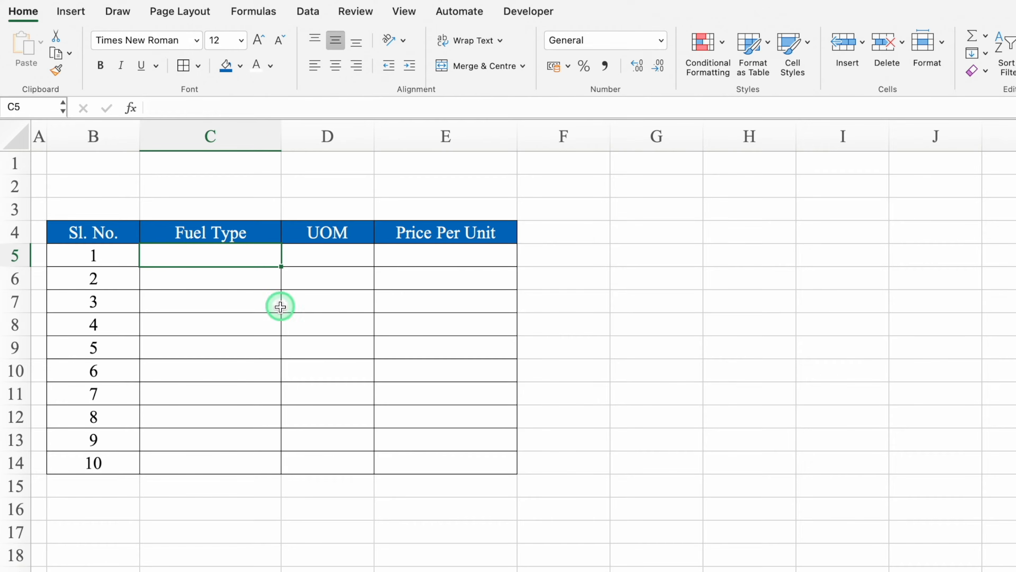
Step: List Petrol, Diesel, CNG, Biodiesel, Ethanol, Hydrogen and Propane under Fuel Type in C5:C11
click(216, 257)
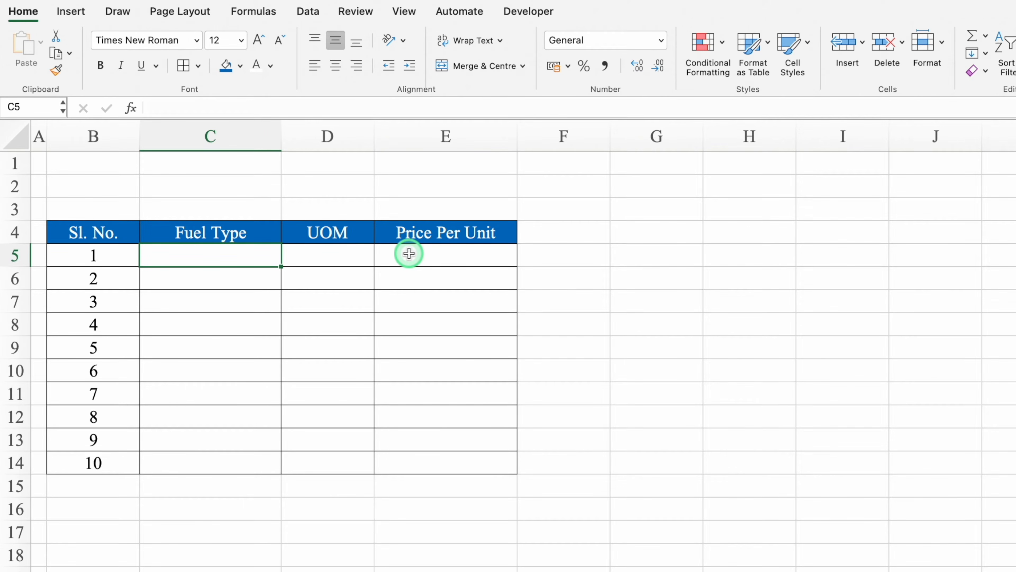
text(Petrol)
key(Return)
text(Diesel)
key(Return)
text(CNG)
key(Return)
text(Biodiesel)
key(Return)
text(Ethanol)
key(Return)
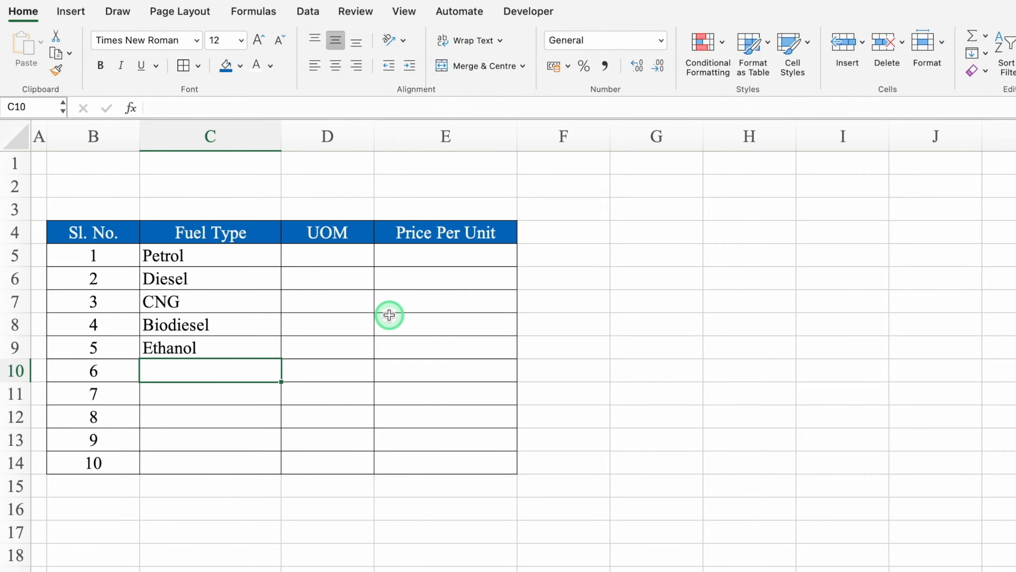
text(Hydrogen)
key(Return)
text(Propane)
Step: Fill the UOM column with Litres for Petrol, Diesel, Biodiesel and Ethanol, and Kgs. for CNG, Hydrogen and Propane
click(326, 261)
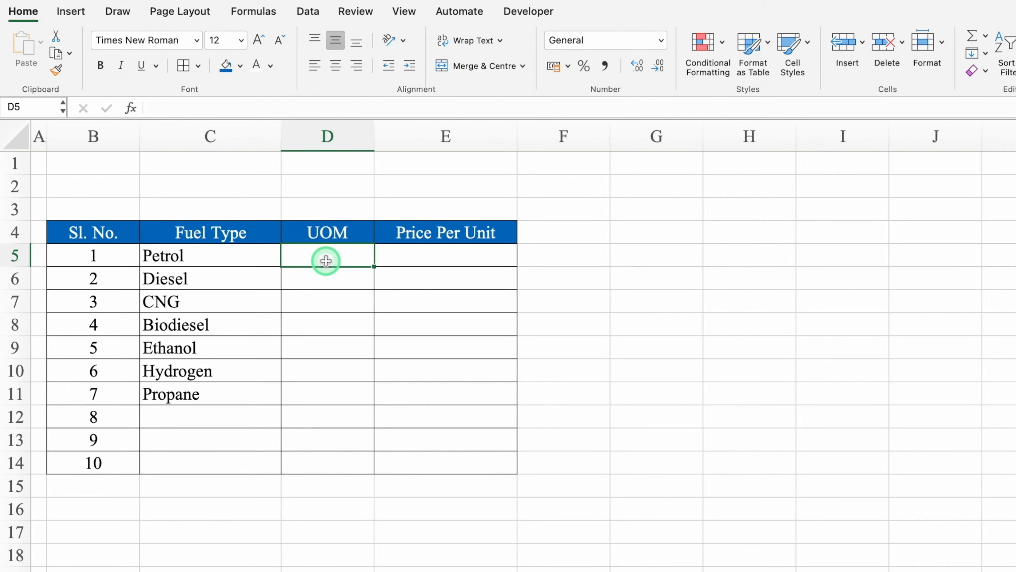
text(Litres)
key(Return)
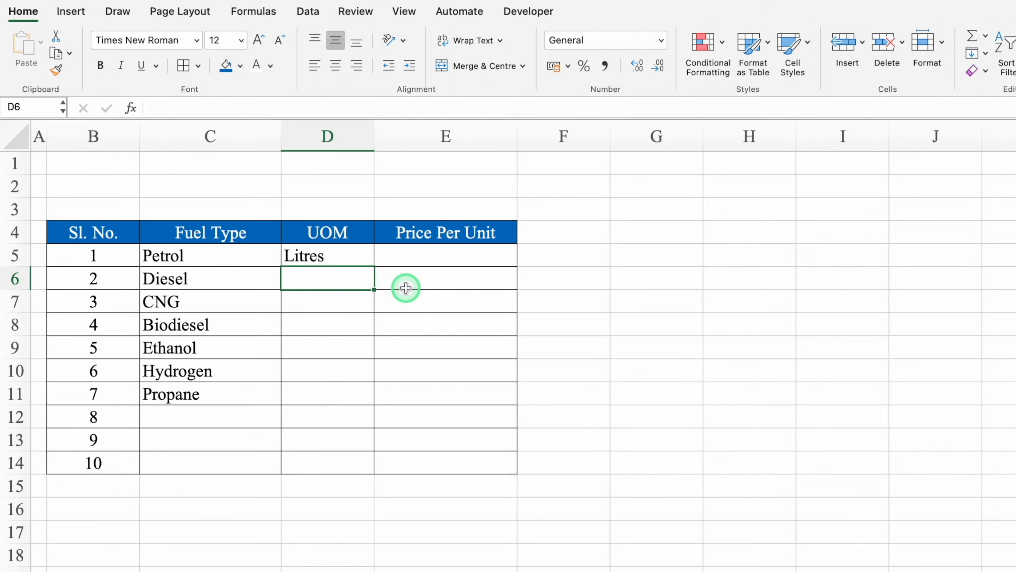
text(Litres)
key(Return)
text(Kgs.)
key(Return)
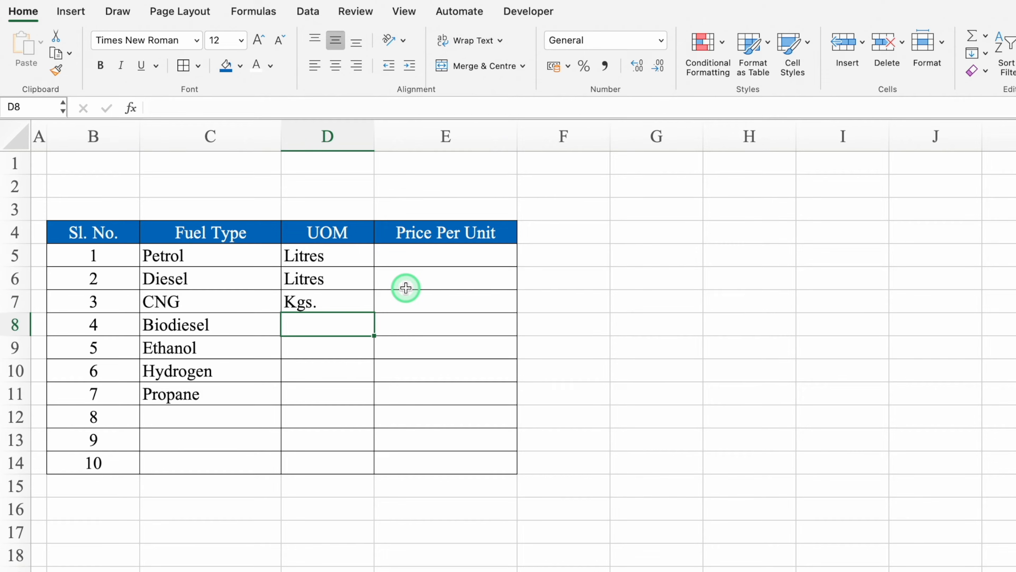
text(Litres)
key(Return)
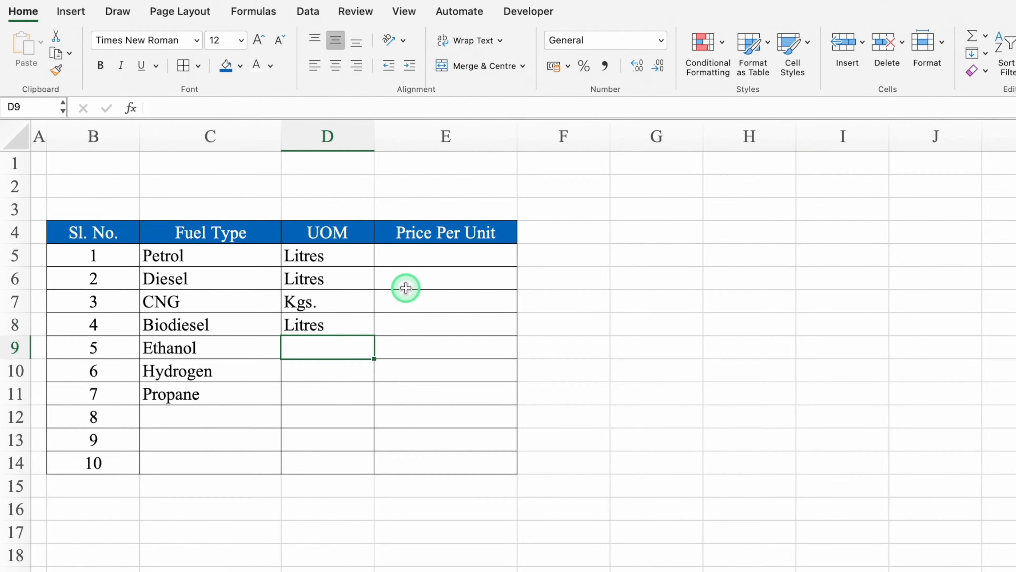
text(Litres)
key(Return)
text(K)
key(Return)
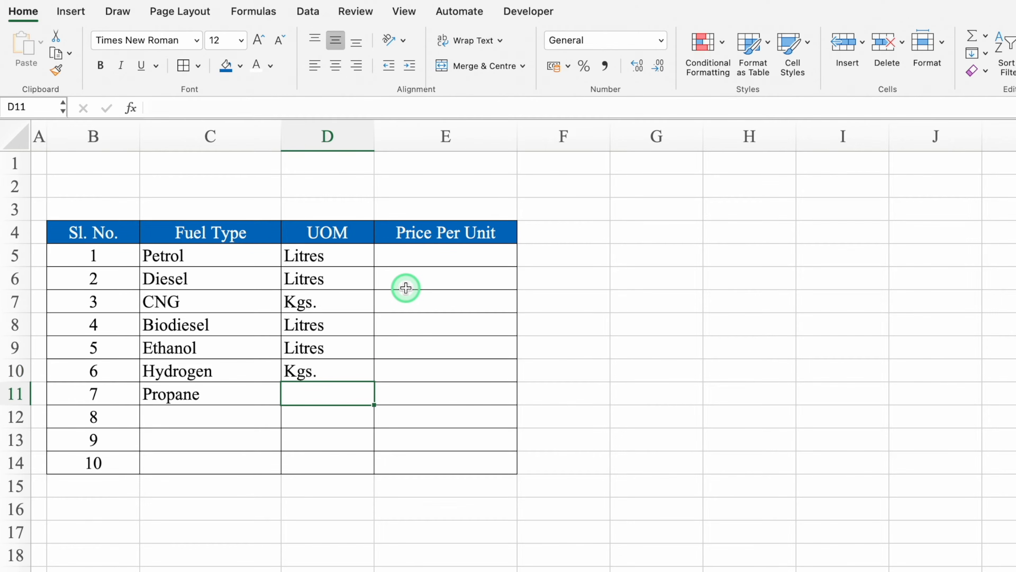
text(K)
key(Return)
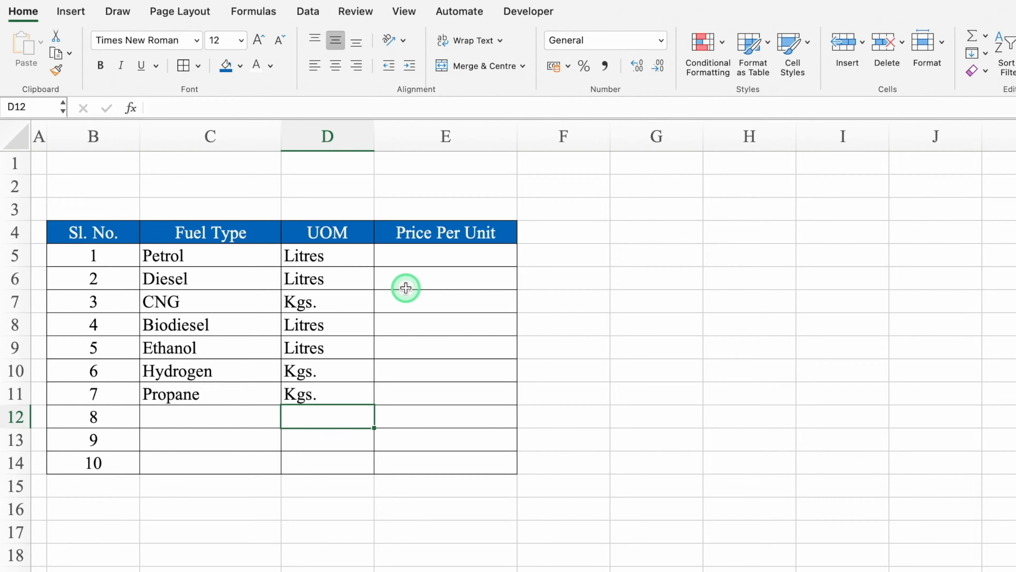
Step: Enter the prices 105, 90, 80, 95, 655, 200 and 300 in E5:E11 and centre the Price Per Unit column
click(420, 257)
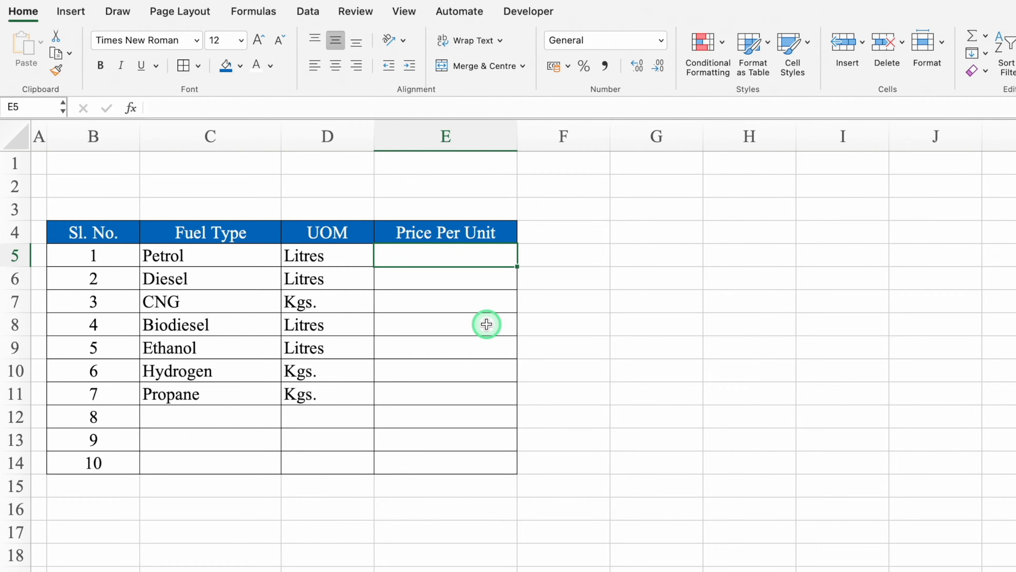
text(105 90 80 95 655 200 300)
click(461, 135)
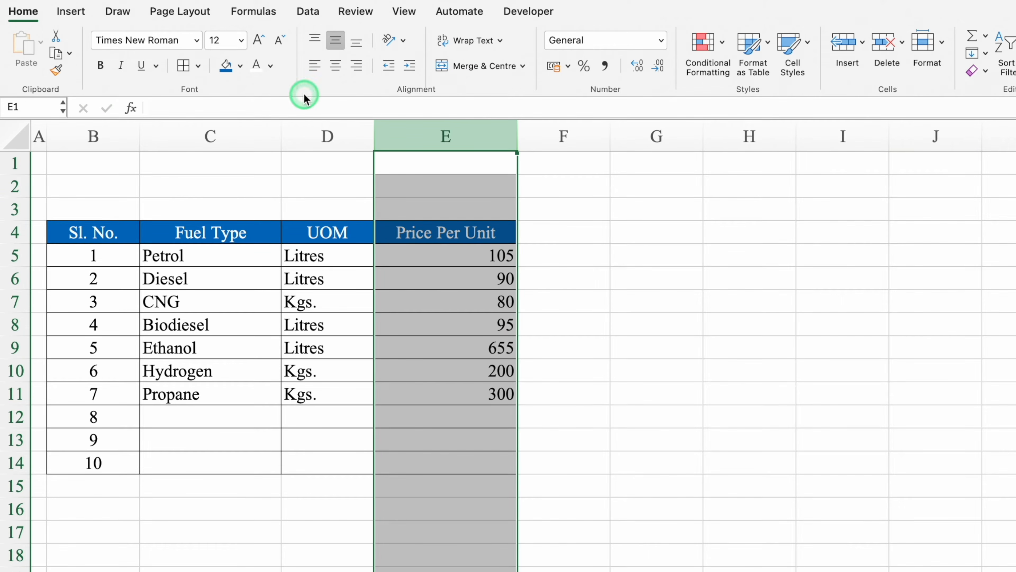
click(335, 65)
click(425, 420)
Step: Fill B2:E2 above the fuel table with red and shrink row 3 to a thin spacer
drag(98, 186, 443, 187)
click(240, 65)
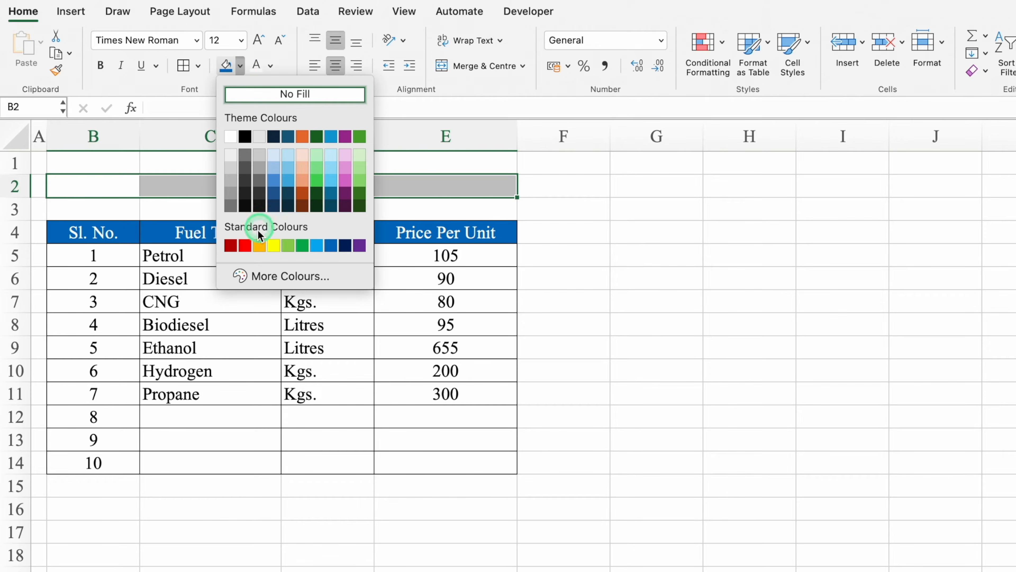
click(245, 245)
drag(16, 221, 18, 201)
Step: Merge and centre cells C2:E2 in the red title band
click(222, 181)
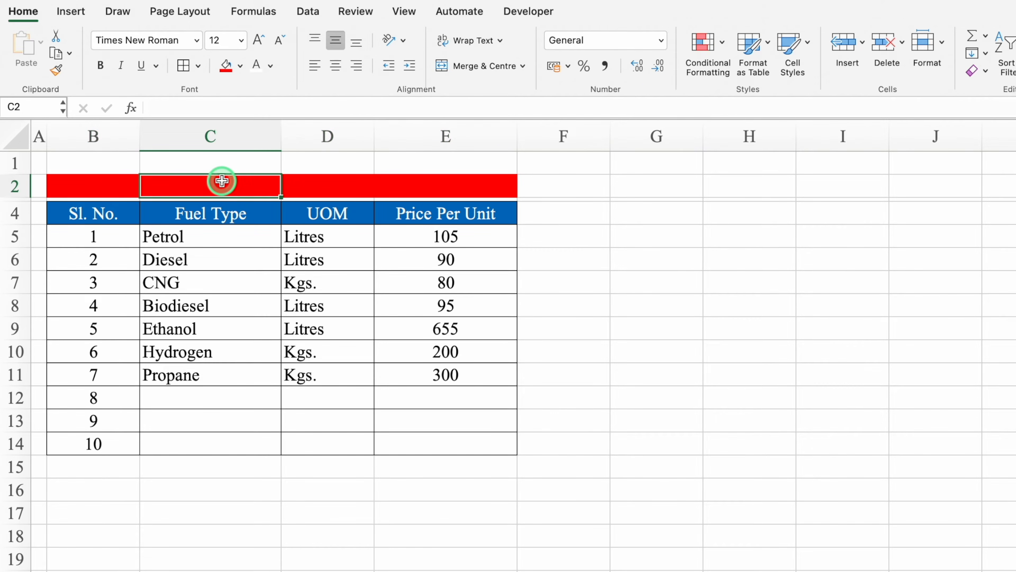
drag(222, 181, 427, 189)
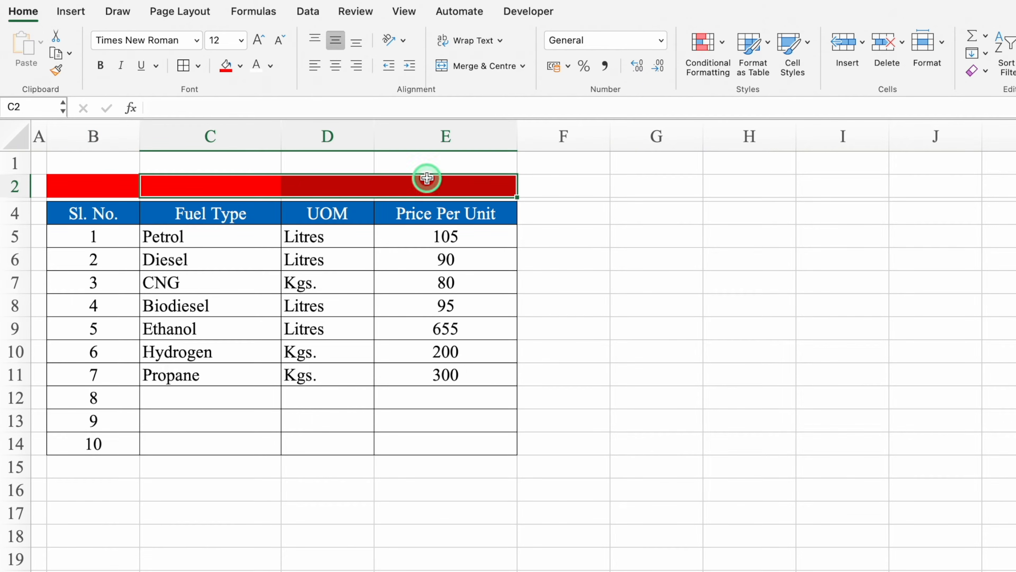
click(466, 66)
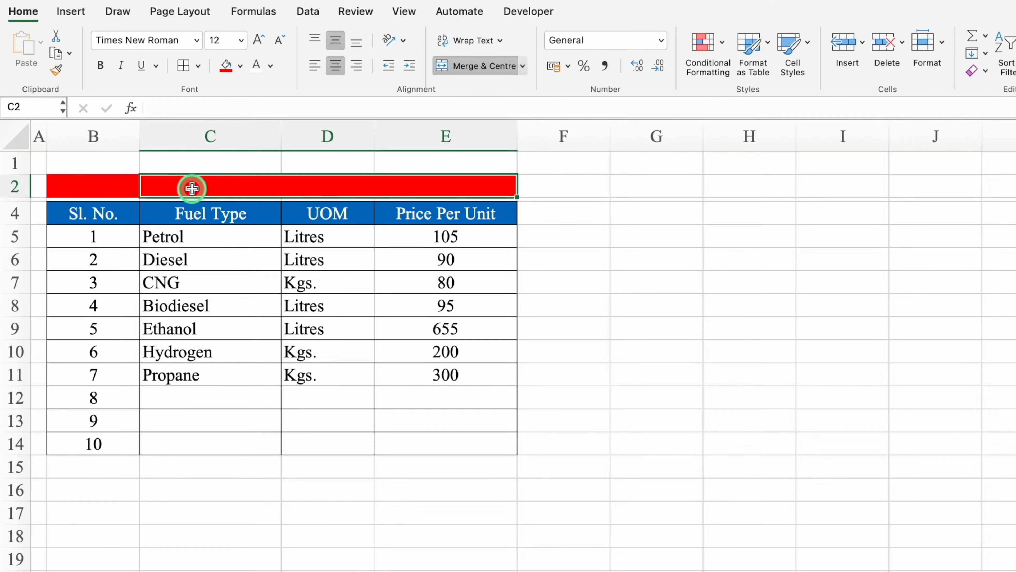
Step: Apply Outside Borders to the red title band B2:E2 and make row 2 taller
click(99, 186)
drag(99, 186, 387, 184)
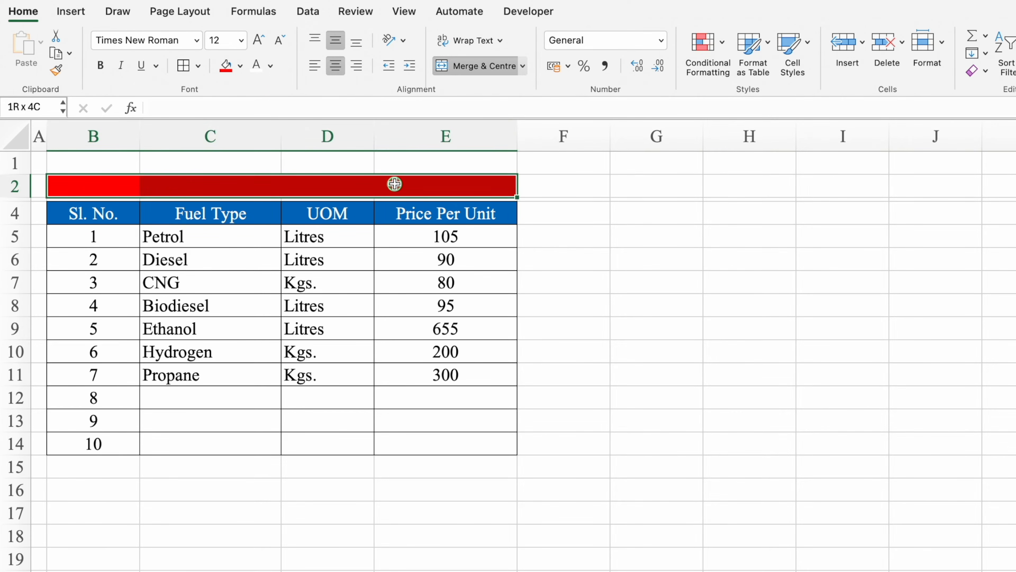
click(197, 66)
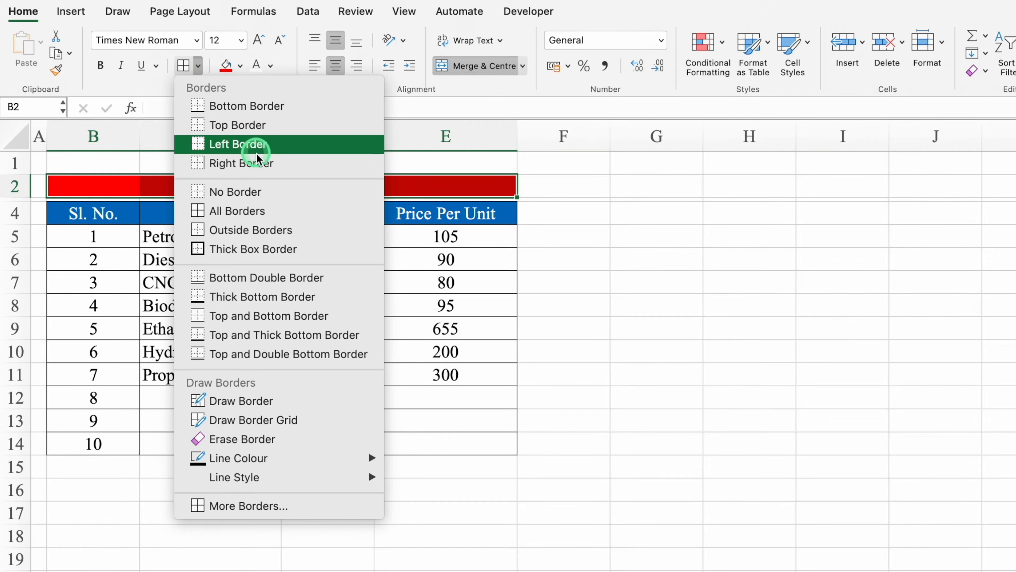
click(270, 233)
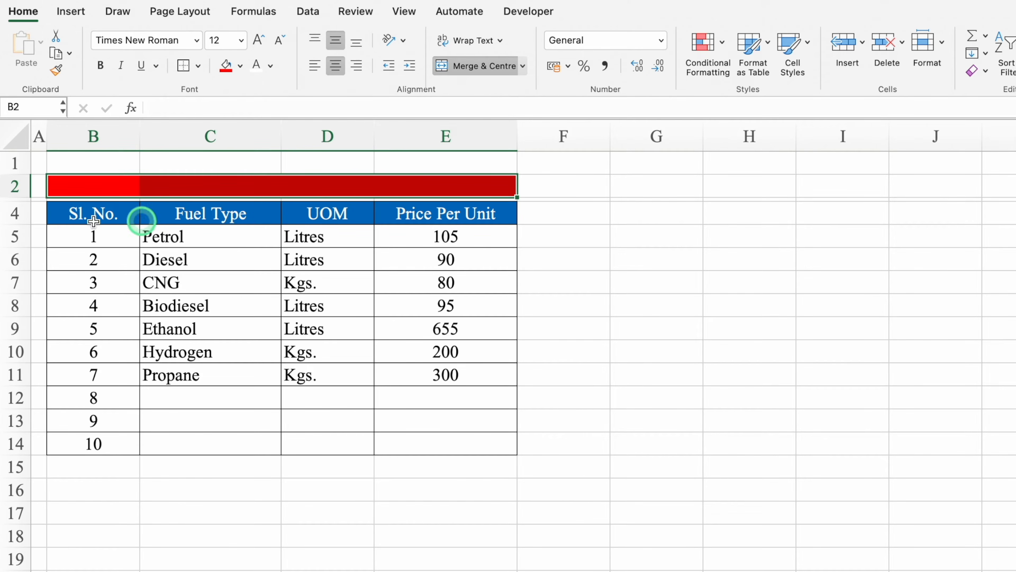
drag(20, 196, 20, 207)
Step: Enter the title Fuel Details in the merged cell C2 and narrow column F to a thin spacer
click(255, 188)
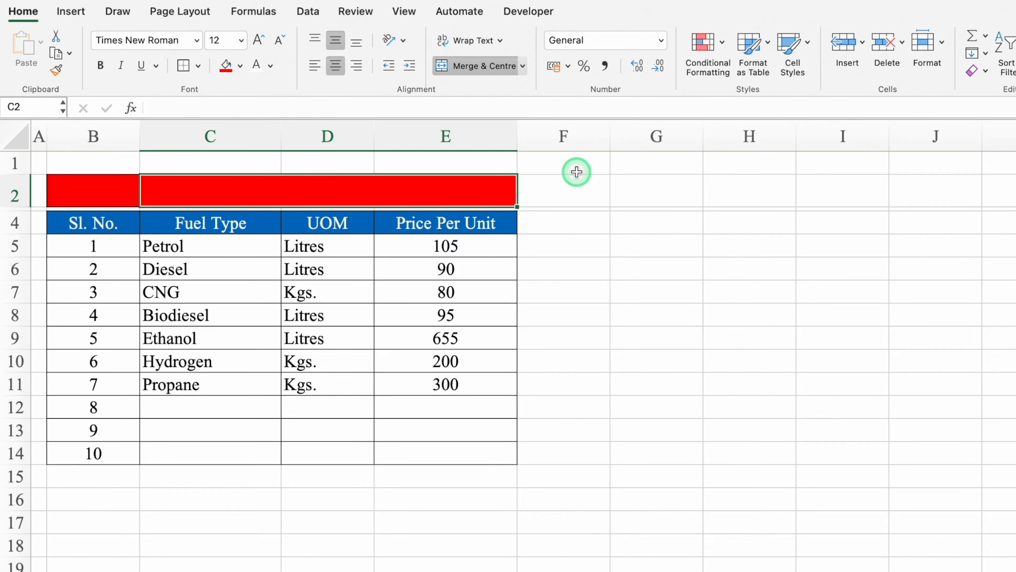
text(Fuel Details)
key(Return)
click(236, 476)
drag(608, 129, 522, 129)
Step: Enter the headers Veehicle ID / No., Vehichle Type, Fuel Type and Average Mileage in G4:J4
click(575, 223)
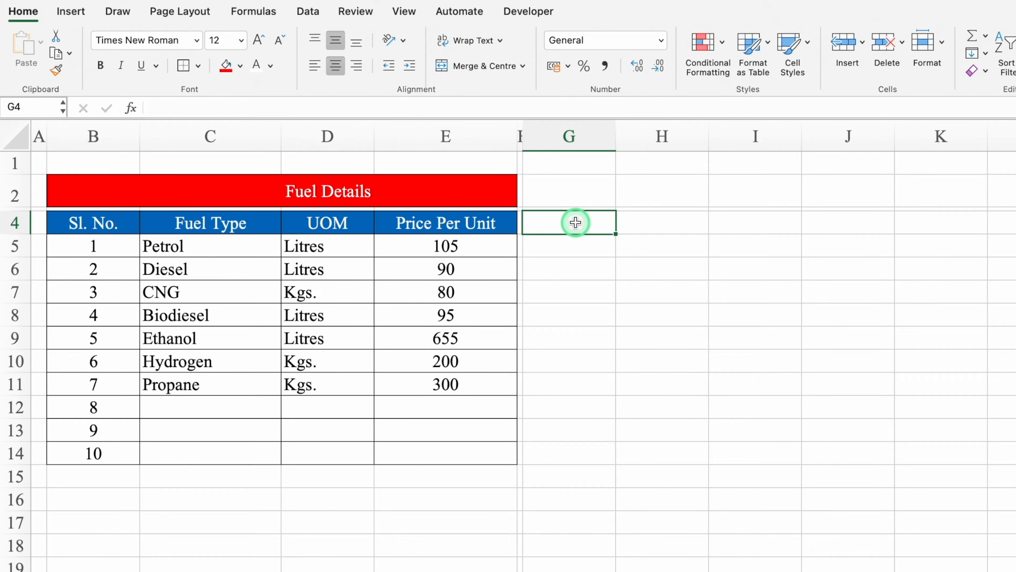
text(Veehicle ID / No.)
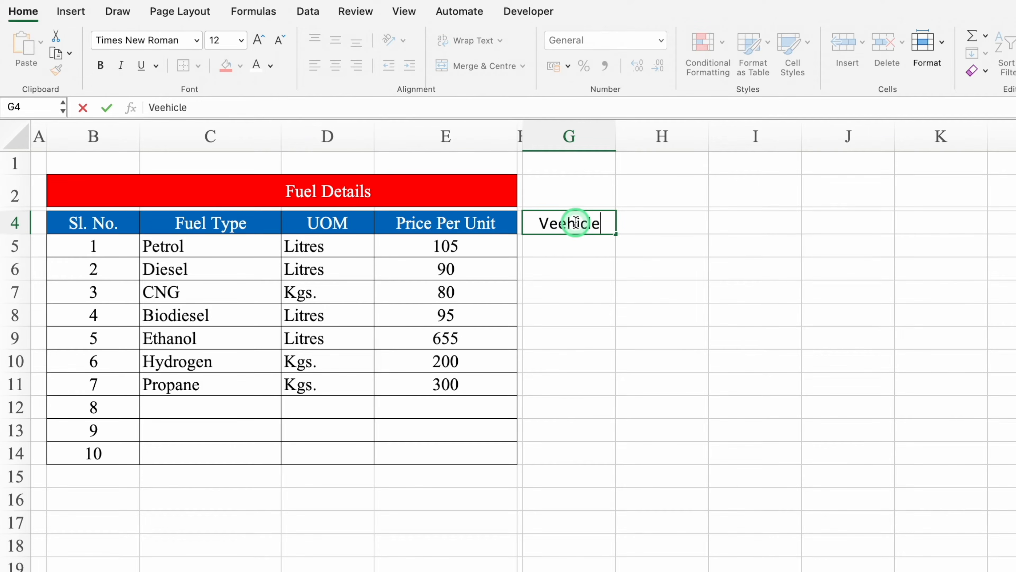
key(Tab)
text(Vehichle)
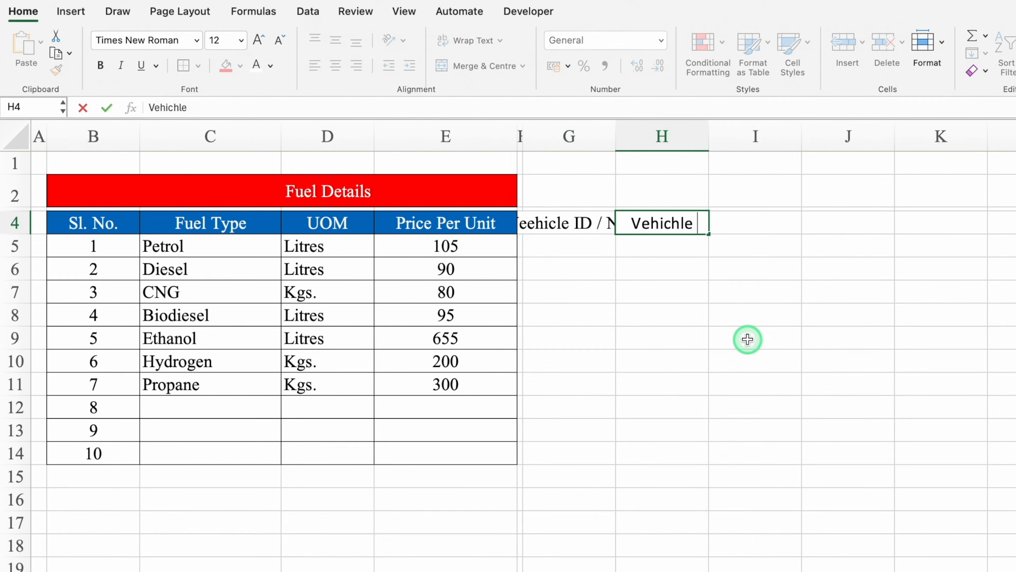
text( Type)
key(Tab)
text(Fuel Type)
key(Tab)
text(Average Mileage)
key(Tab)
Step: Widen columns G, H and J to fit their headers and add the header Operator in K4
drag(616, 130, 657, 129)
drag(751, 128, 762, 128)
drag(951, 128, 989, 128)
scroll(988, 132, right, 8)
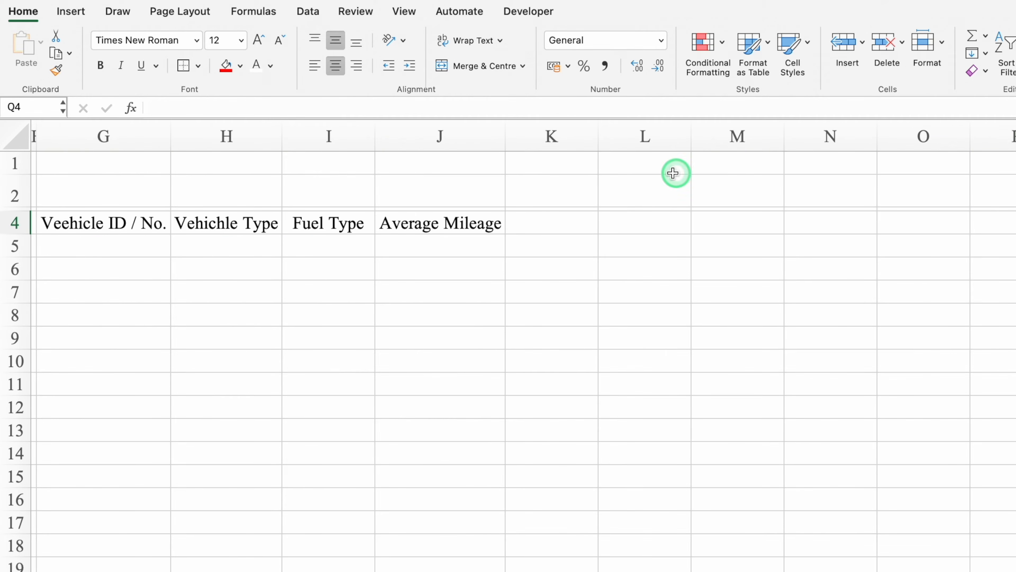
text(Operator)
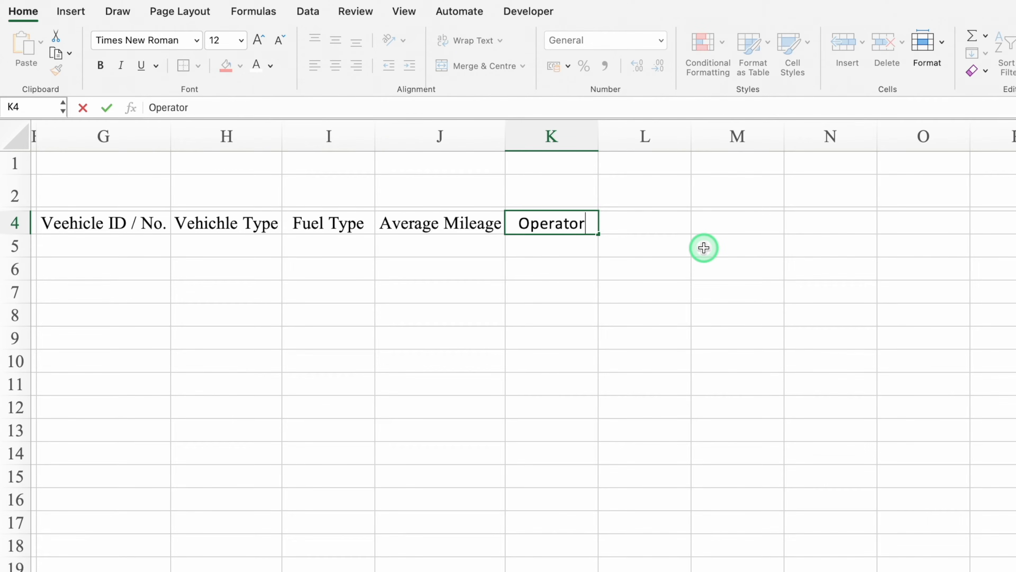
key(Return)
Step: Correct the spelling of the header in G4 to Vehicle ID / No
scroll(520, 346, left, 6)
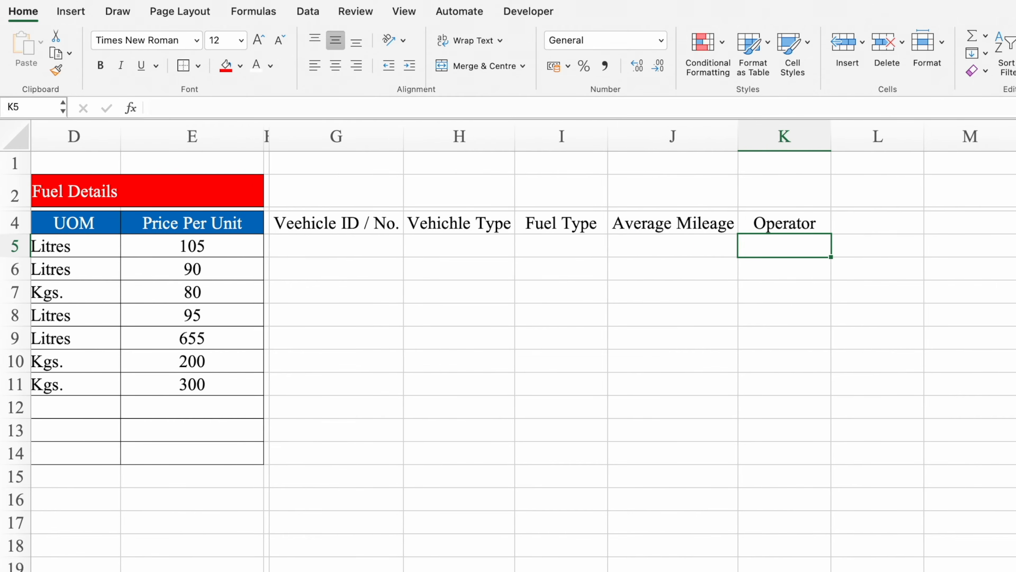
click(346, 221)
click(159, 107)
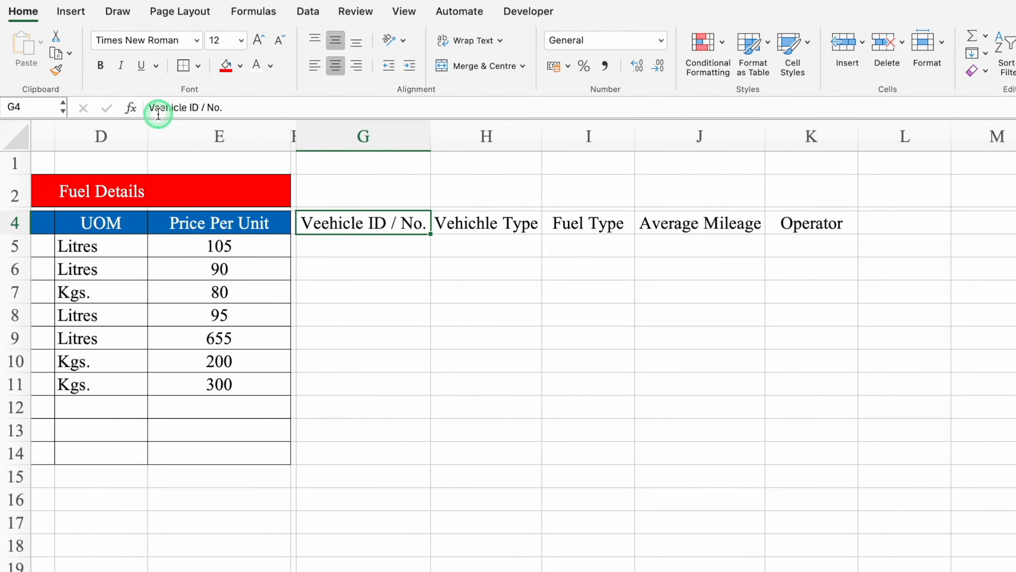
key(BackSpace)
key(Return)
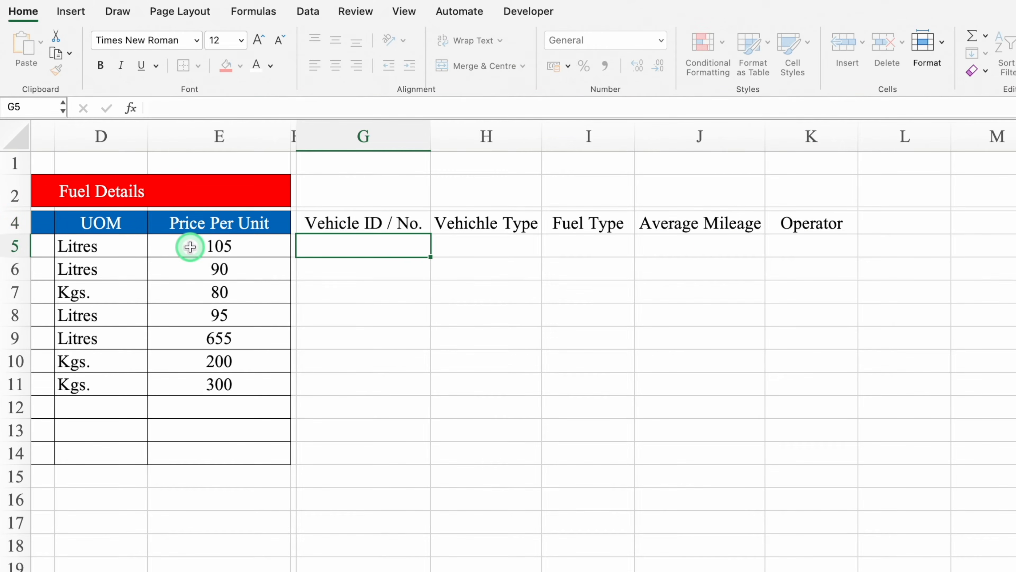
Step: Format the header row G4:K4 with borders, a blue fill and white text
drag(387, 221, 786, 216)
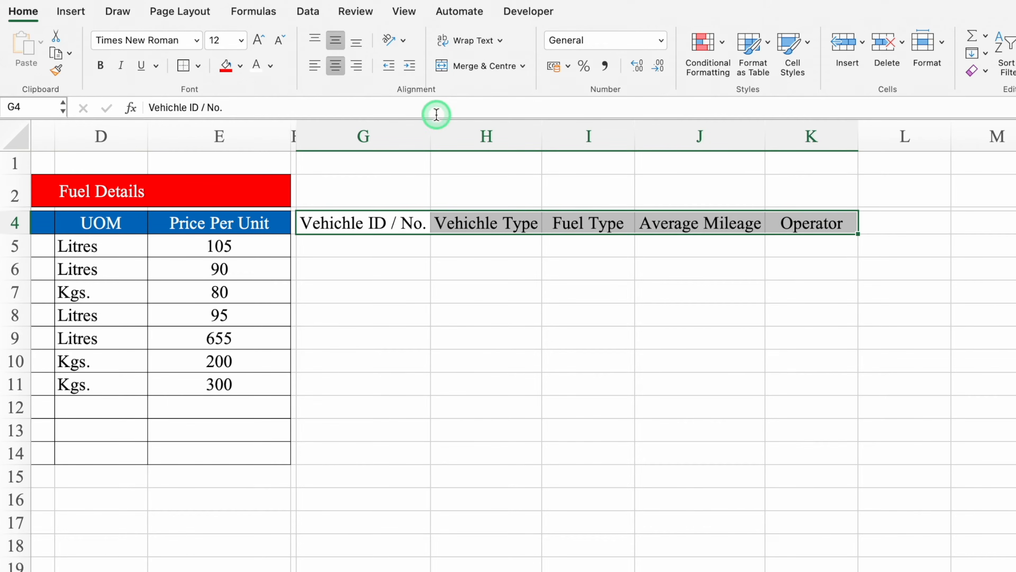
click(198, 66)
click(244, 216)
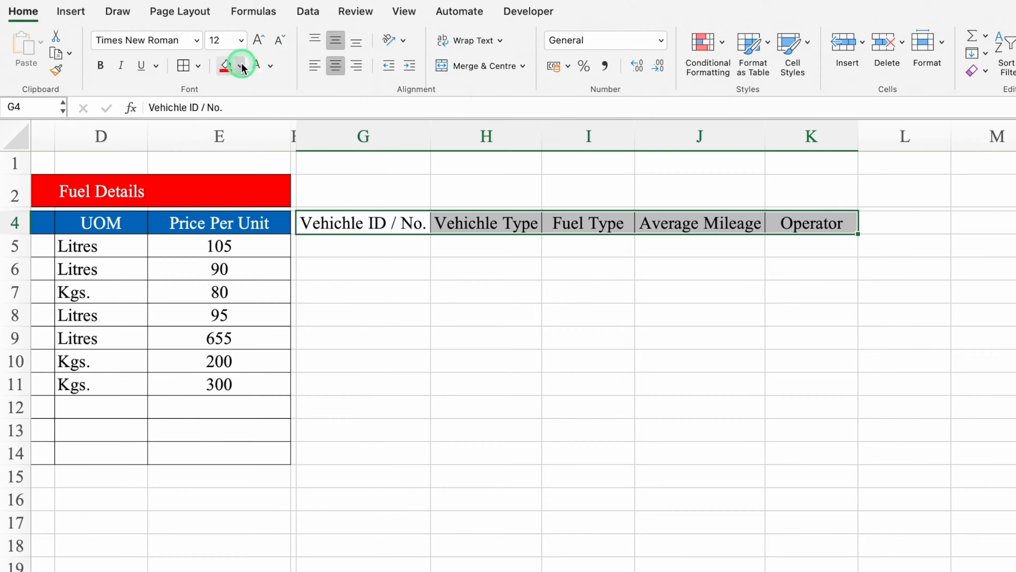
click(240, 65)
click(335, 243)
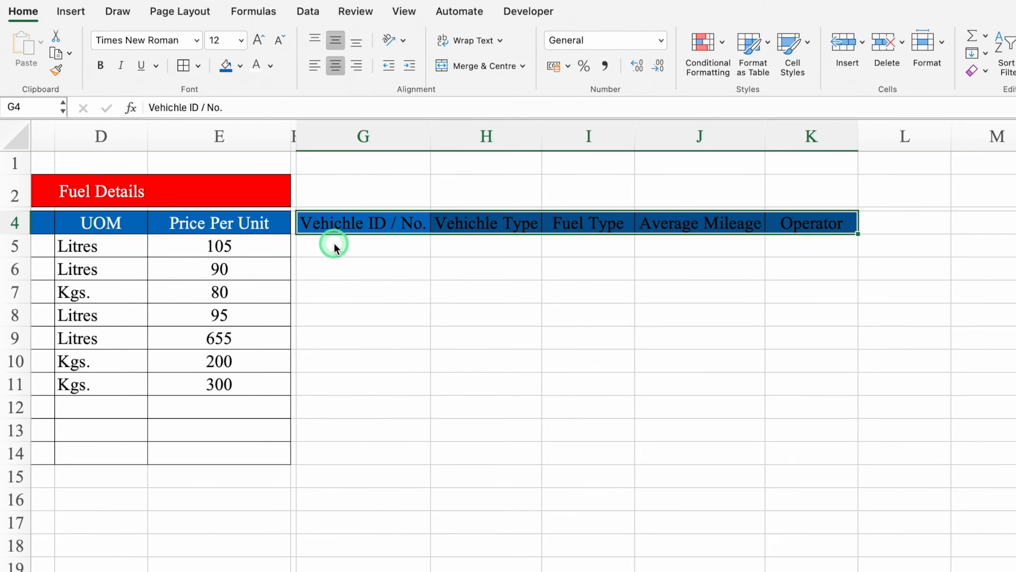
click(256, 68)
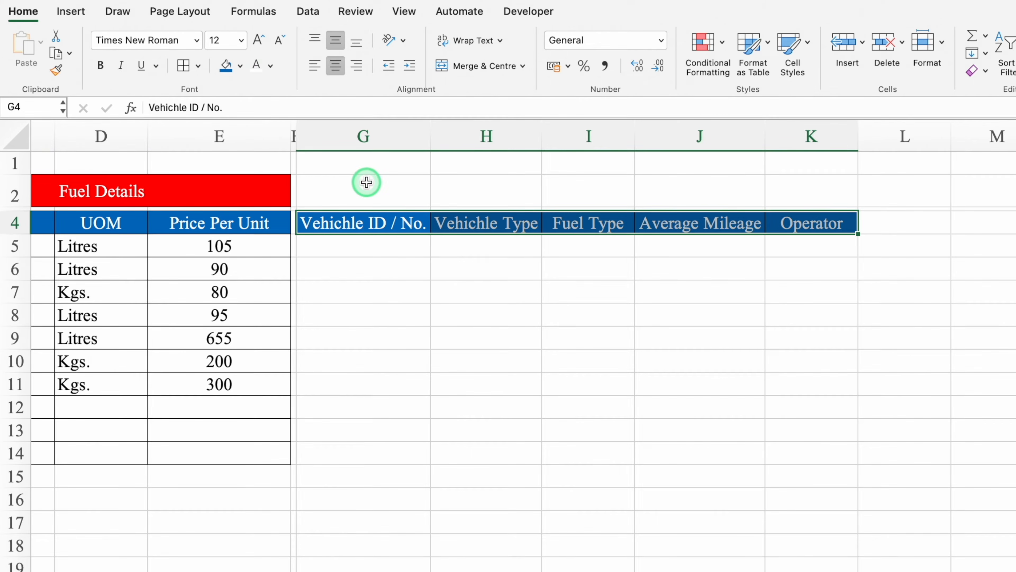
Step: Merge and centre G2:K2 above the vehicle headers and fill it with red
drag(365, 181, 814, 200)
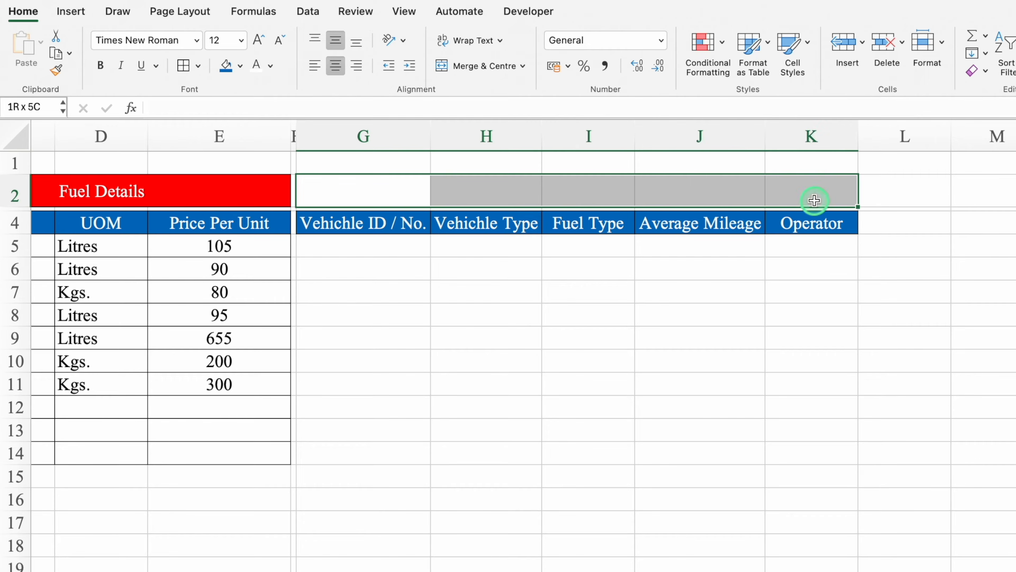
click(475, 67)
click(241, 65)
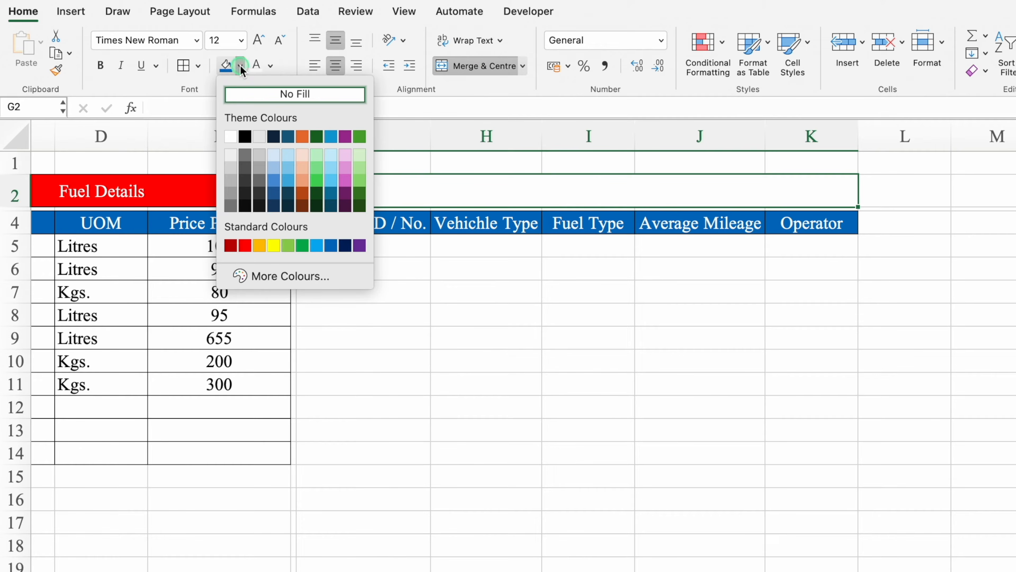
click(242, 246)
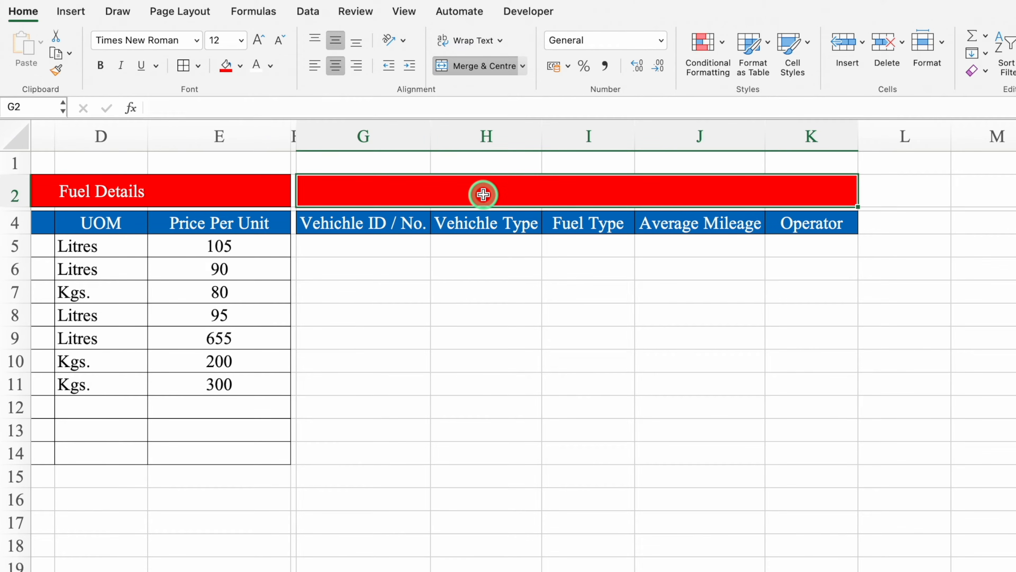
Step: Enter the title Vehichle Type & Operators in the merged red cell G2
text(Vehichle Type & Operators)
click(226, 65)
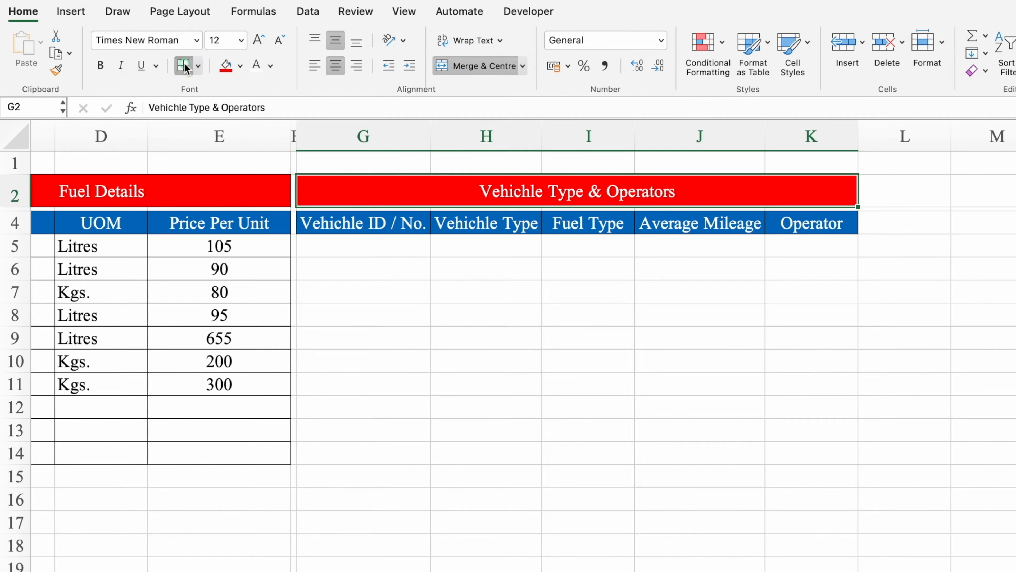
click(358, 313)
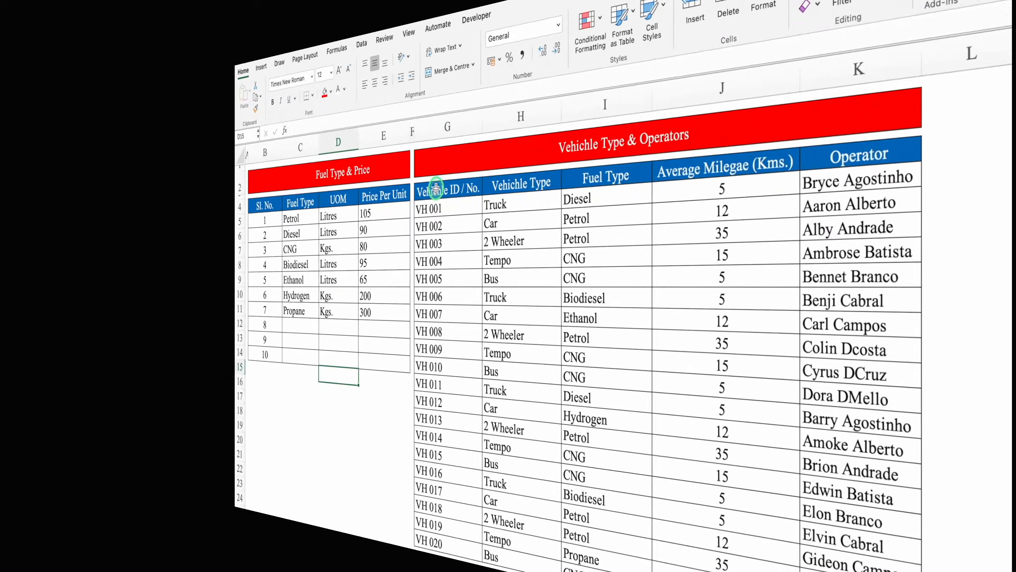
Step: Copy the vehicle records from the completed sheet and paste them under the vehicle headers, starting at G5
drag(416, 185, 909, 559)
key(super+c)
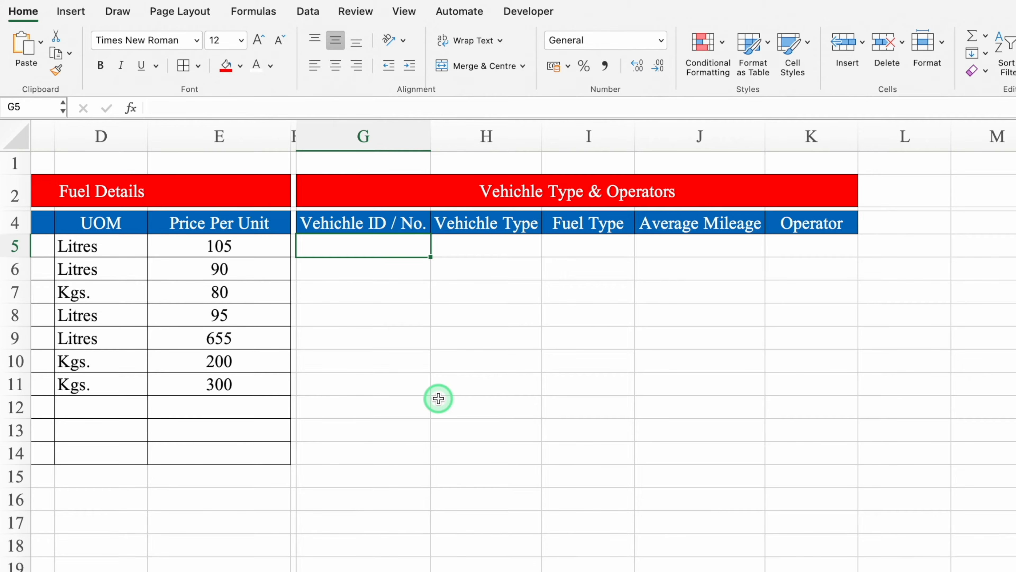
key(super+v)
Step: Fit the Operator column's width to its contents and turn off the sheet's gridlines
double_click(860, 129)
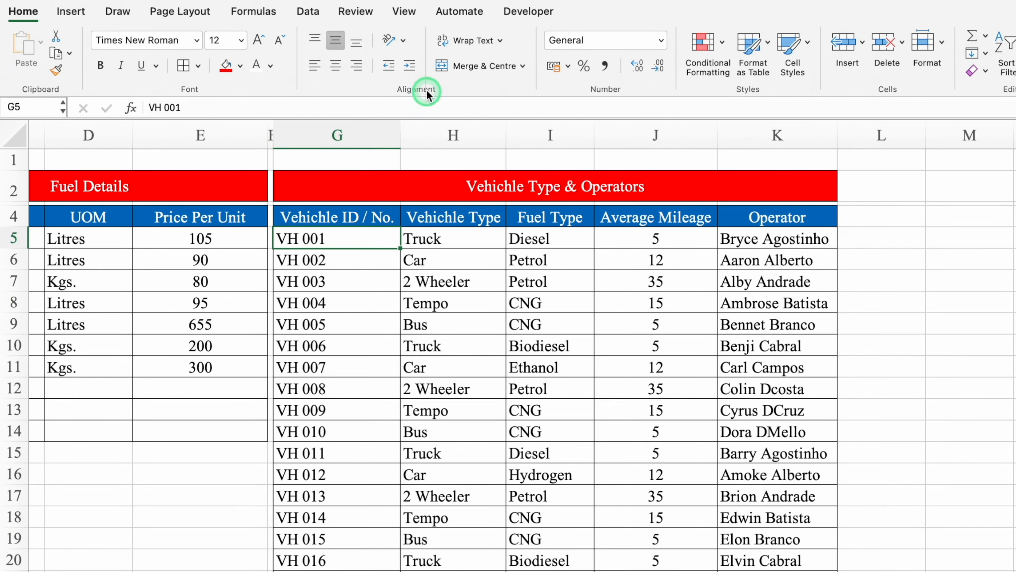
click(404, 11)
click(439, 53)
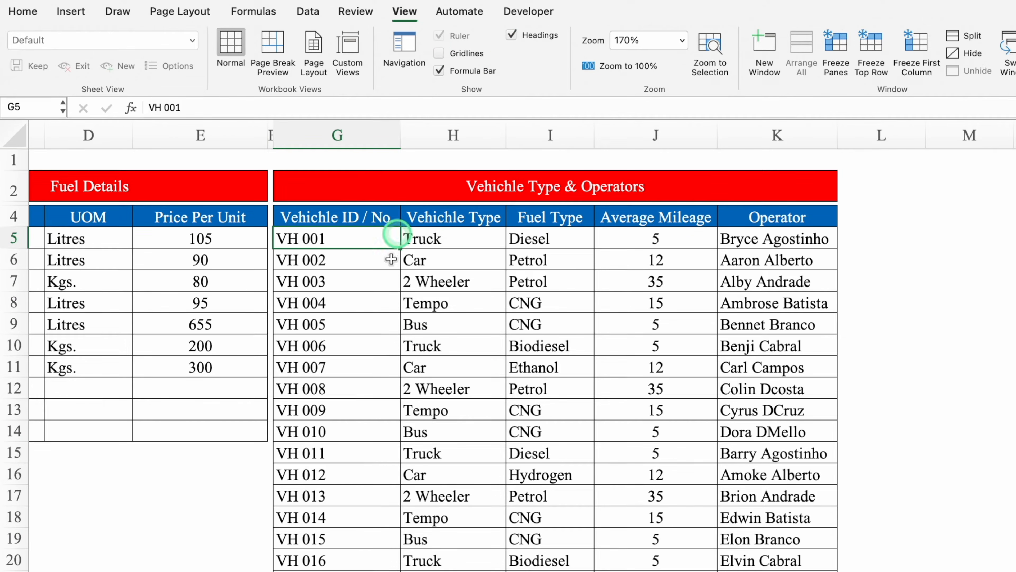
Step: Clear the pasted Fuel Type entries in column I from I5 downward
click(559, 237)
drag(558, 238, 549, 556)
key(Delete)
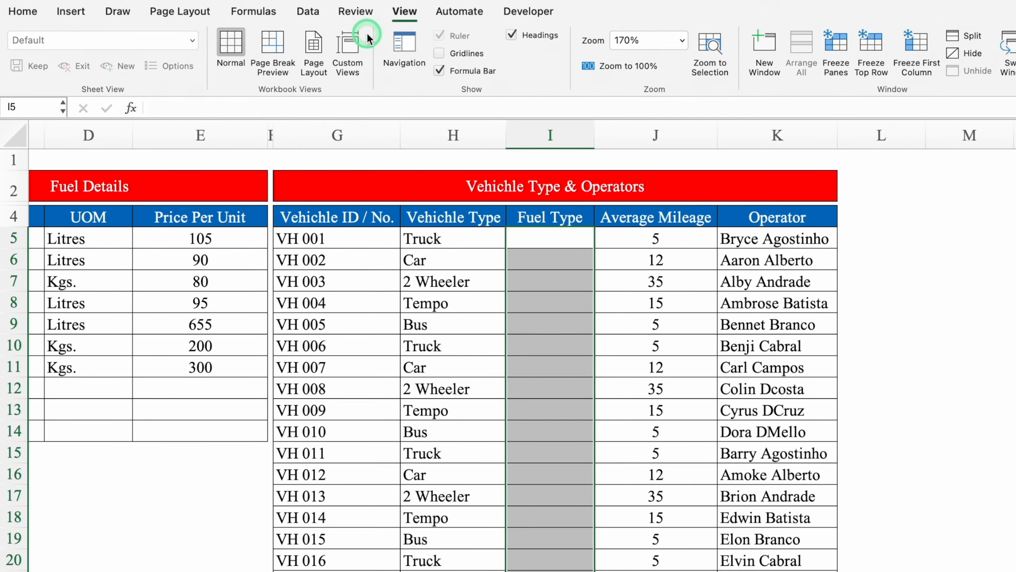
Step: Add a list validation to the vehicle table's Fuel Type cells, using the fuel names in C5:C14 as the source
click(308, 11)
click(664, 41)
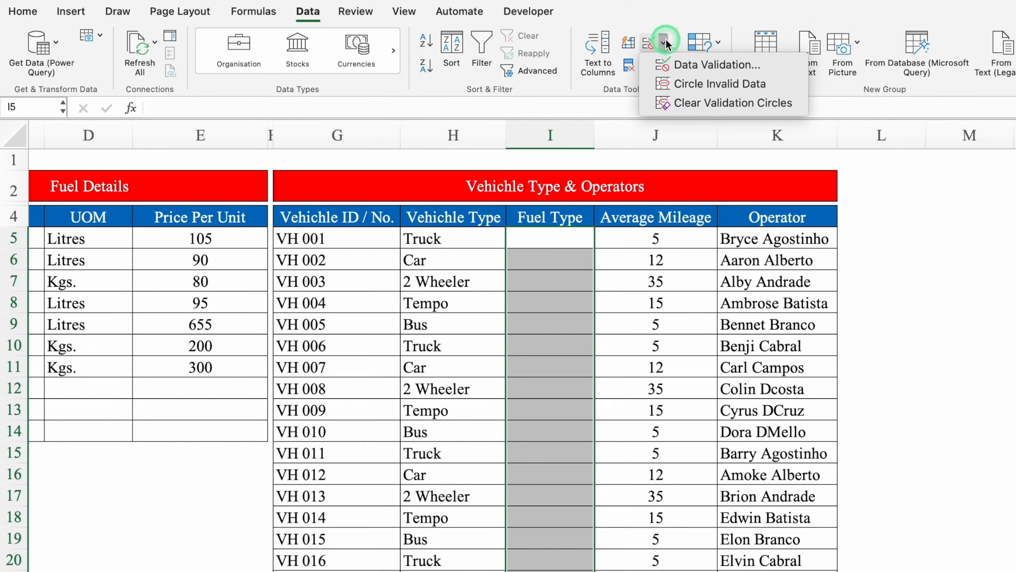
click(677, 64)
click(544, 181)
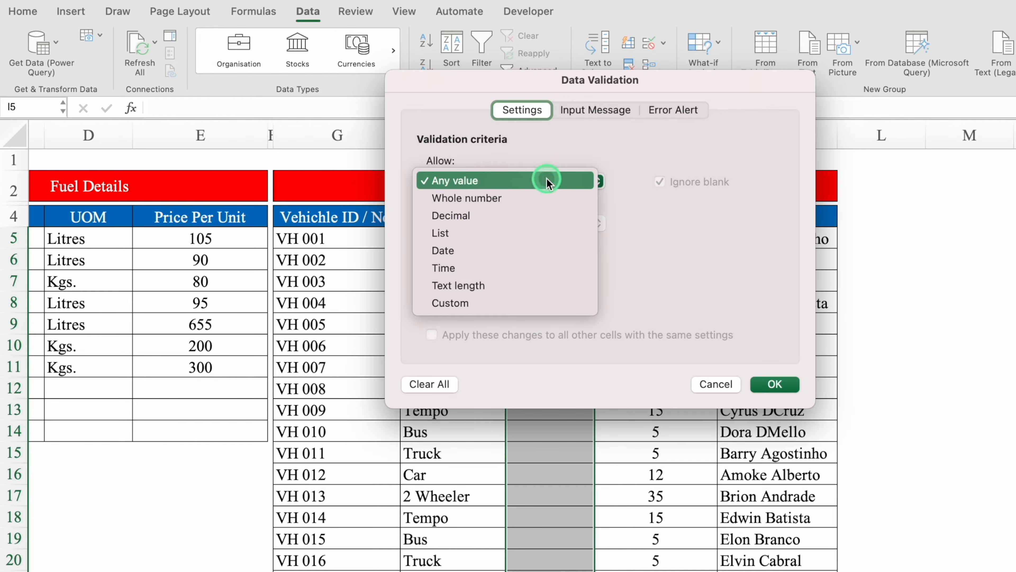
click(462, 236)
click(526, 266)
drag(88, 238, 88, 260)
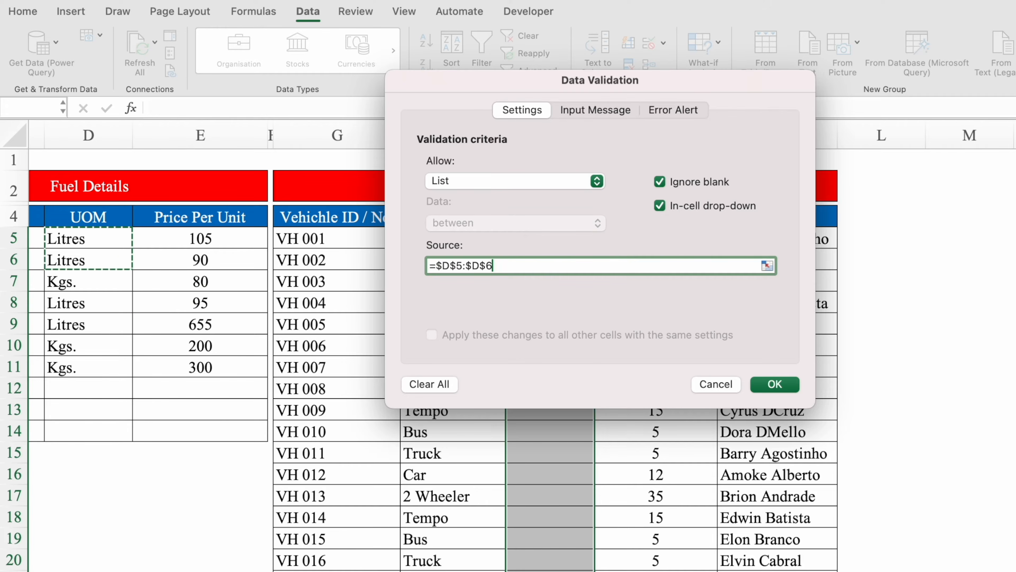
scroll(191, 281, left, 5)
drag(191, 238, 200, 431)
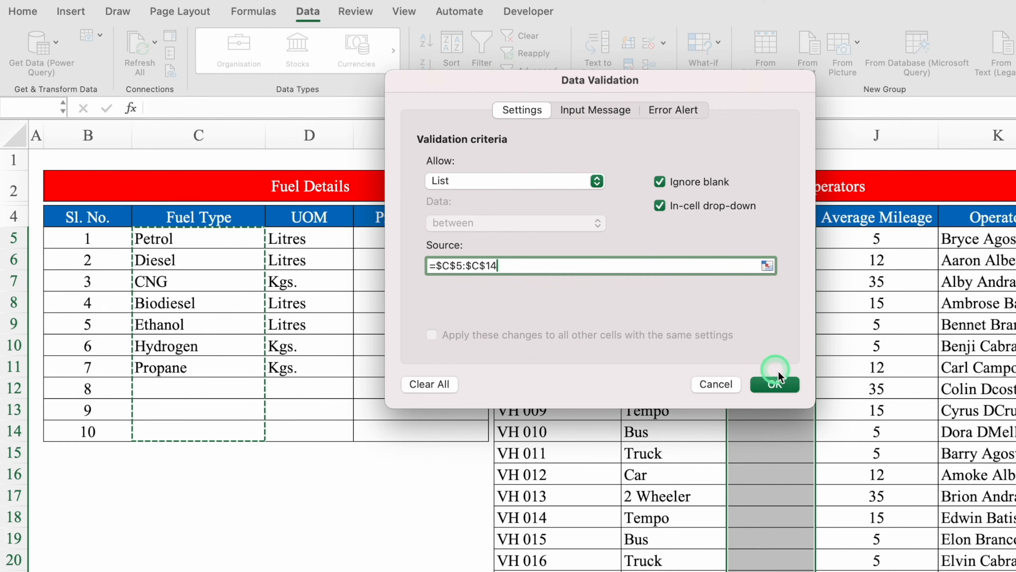
click(787, 384)
Step: Choose fuels for I5:I12 (Petrol, Diesel, CNG, Ethanol, Ethanol, Diesel, Petrol, Diesel) and fill the column down to vehicle VH 020
click(776, 242)
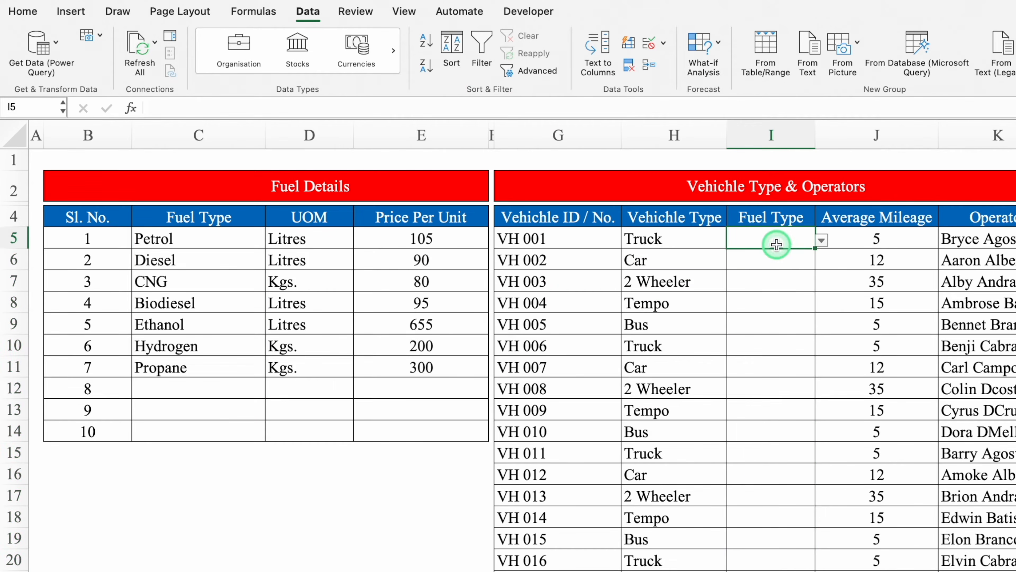
click(821, 242)
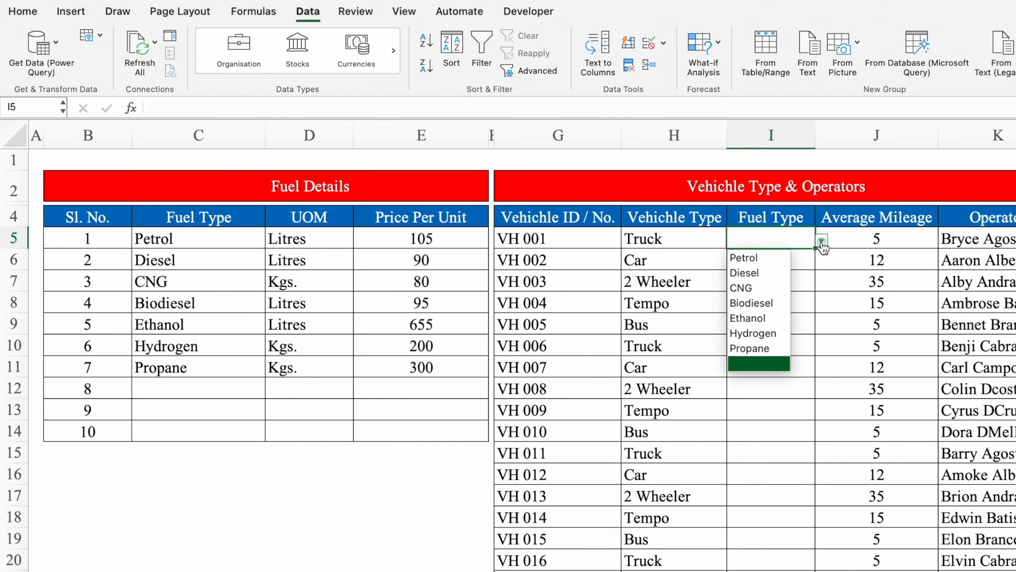
click(771, 259)
click(771, 259)
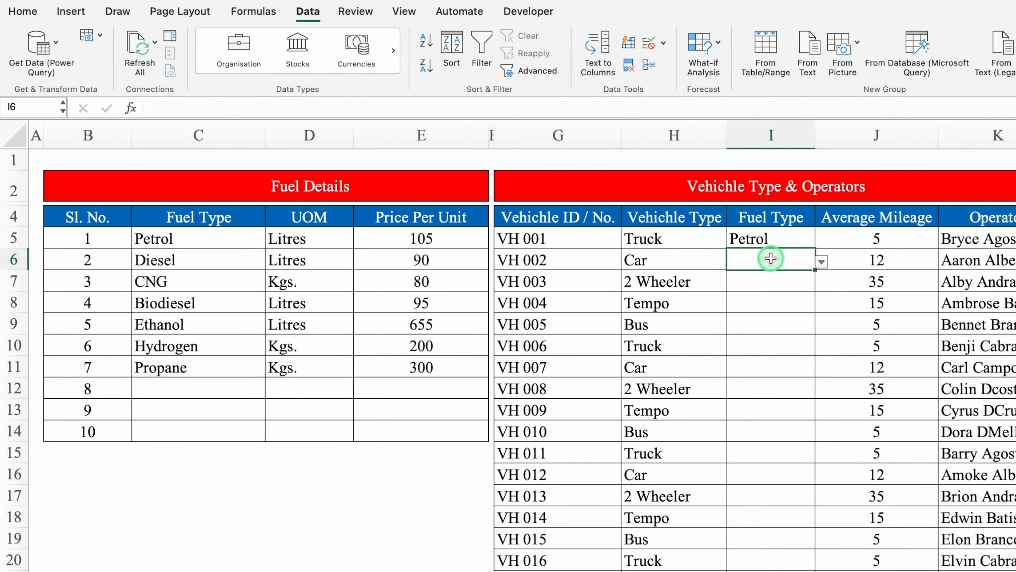
click(822, 261)
click(772, 289)
click(771, 386)
click(787, 347)
click(772, 417)
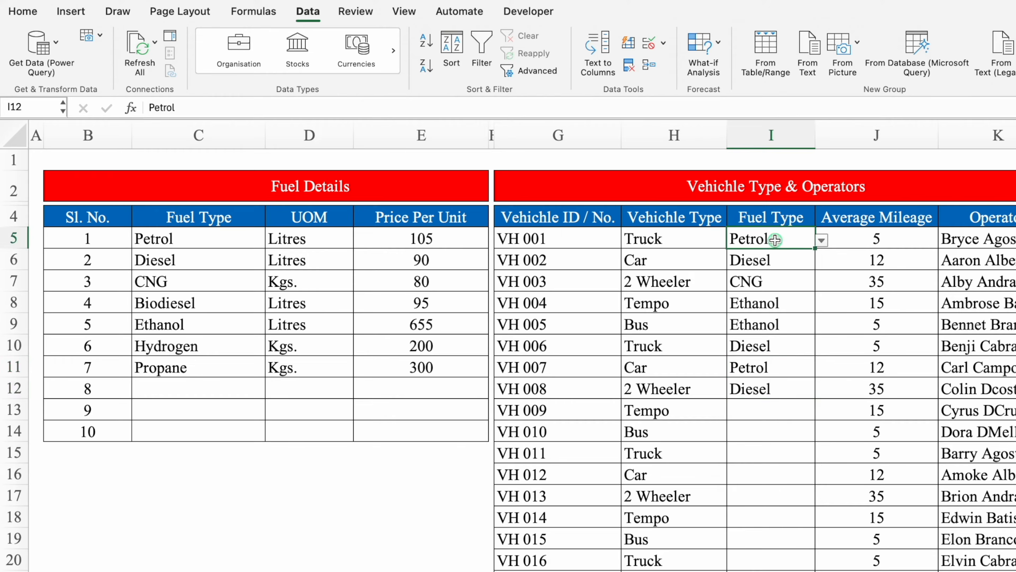
drag(773, 240, 762, 571)
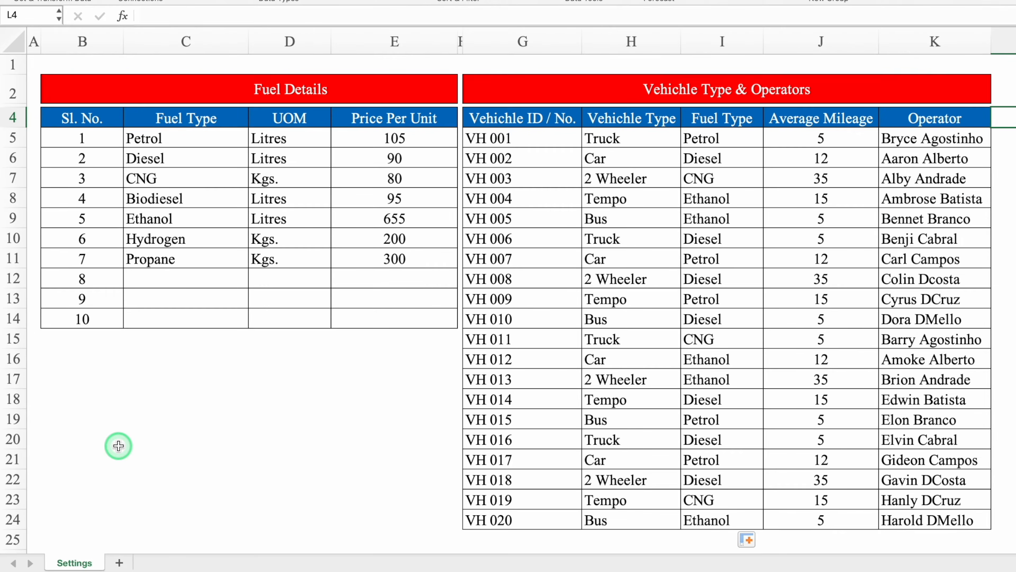
Step: Add a new sheet named Fleet Fuel Tracker and narrow its column A to a thin margin
click(119, 562)
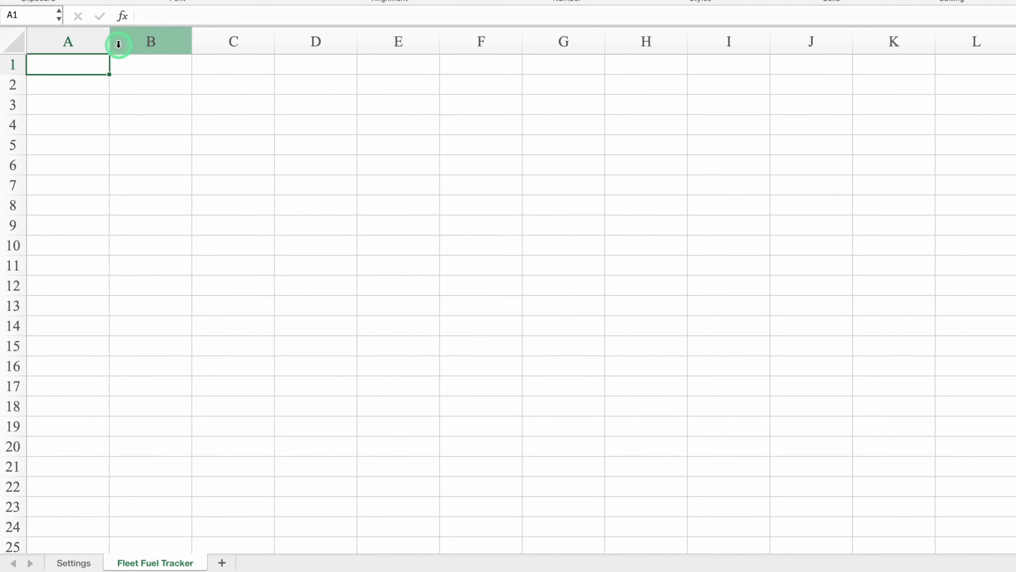
drag(108, 42, 41, 41)
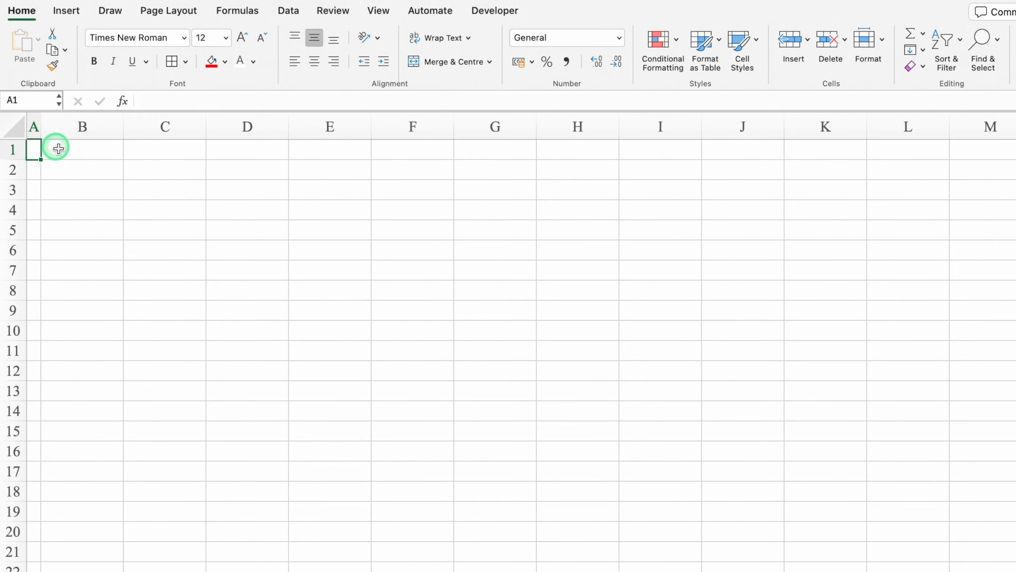
click(88, 88)
Step: Merge and centre B2:C2, repeat the merge down to row 10, and add borders to the merged cells
drag(88, 169, 142, 171)
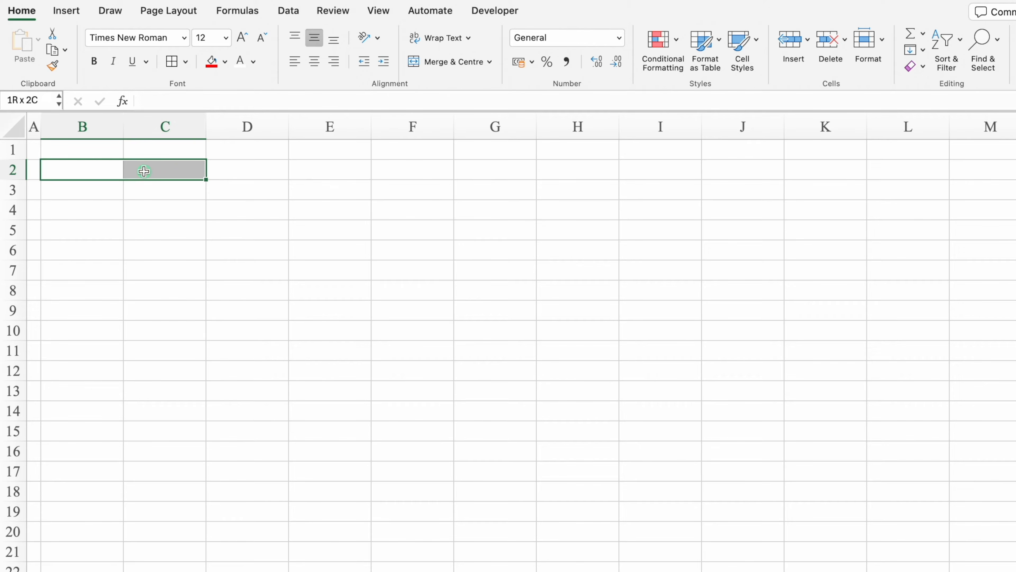
click(448, 61)
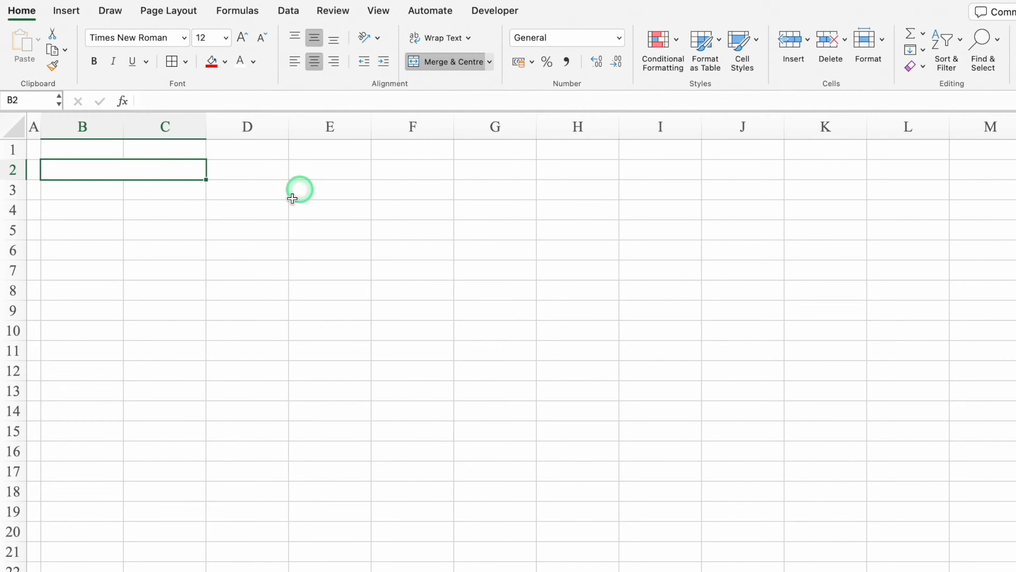
drag(207, 180, 207, 340)
click(200, 71)
click(311, 239)
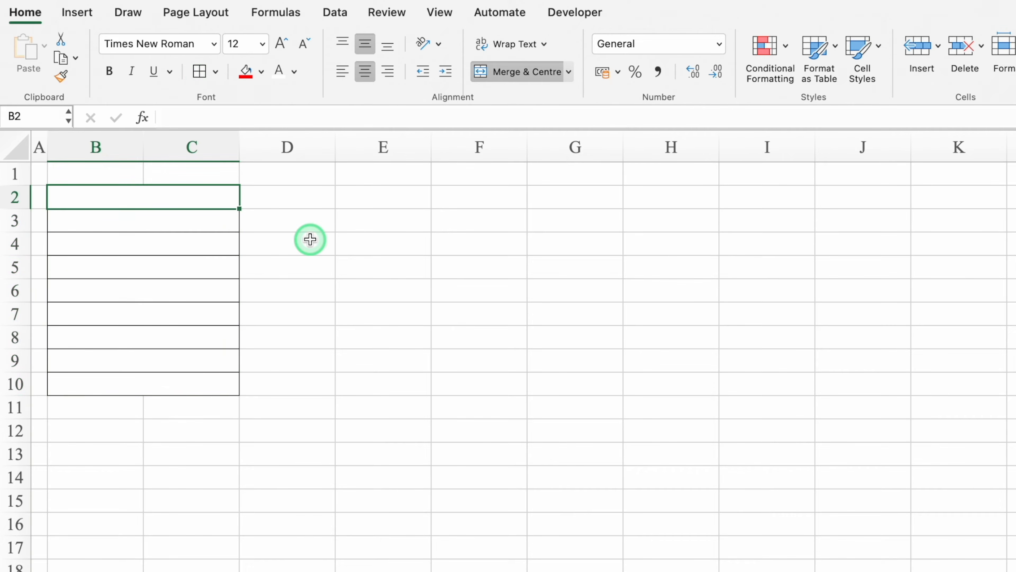
Step: Enter the headers Fuel Type, Total Cost and Total Kms. in row 2 and apply borders to B2:E10
text(Fuel Type)
key(Tab)
text(Total Cost)
key(Tab)
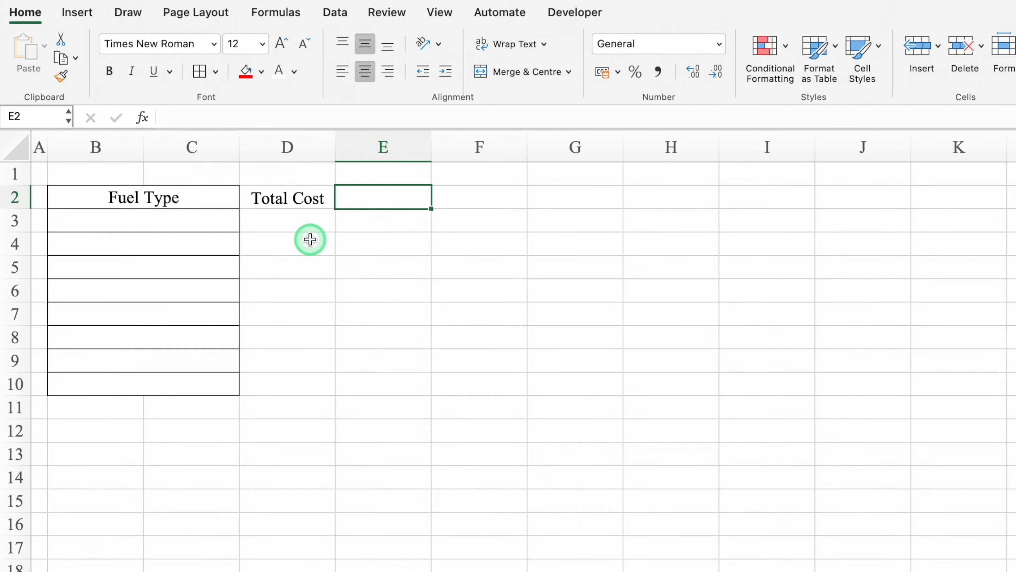
text(Total Kms.)
key(Return)
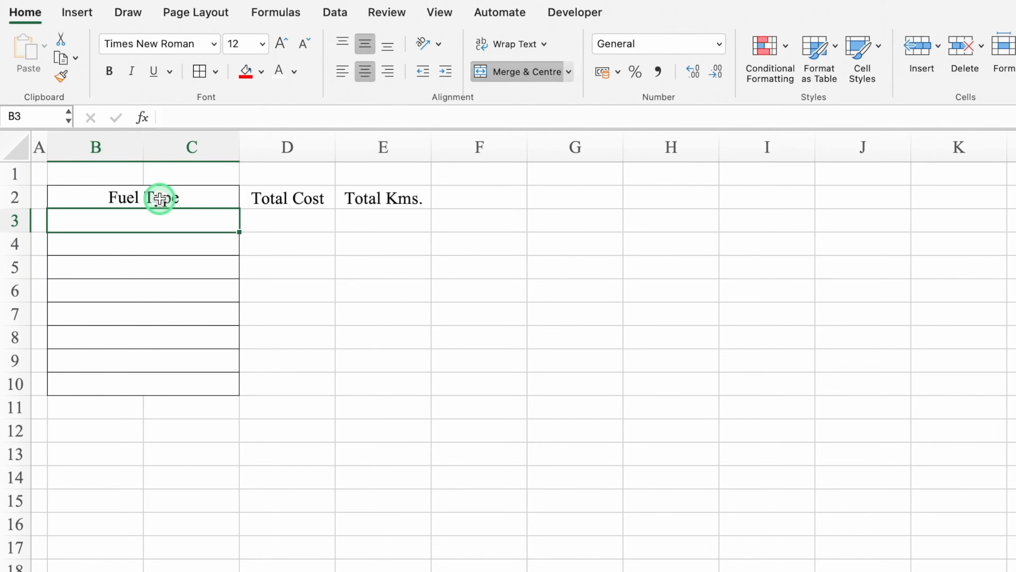
drag(159, 198, 379, 383)
click(200, 71)
Step: Give the header row B2:E2 a blue fill with white text and widen columns D and E
drag(129, 189, 363, 195)
click(261, 70)
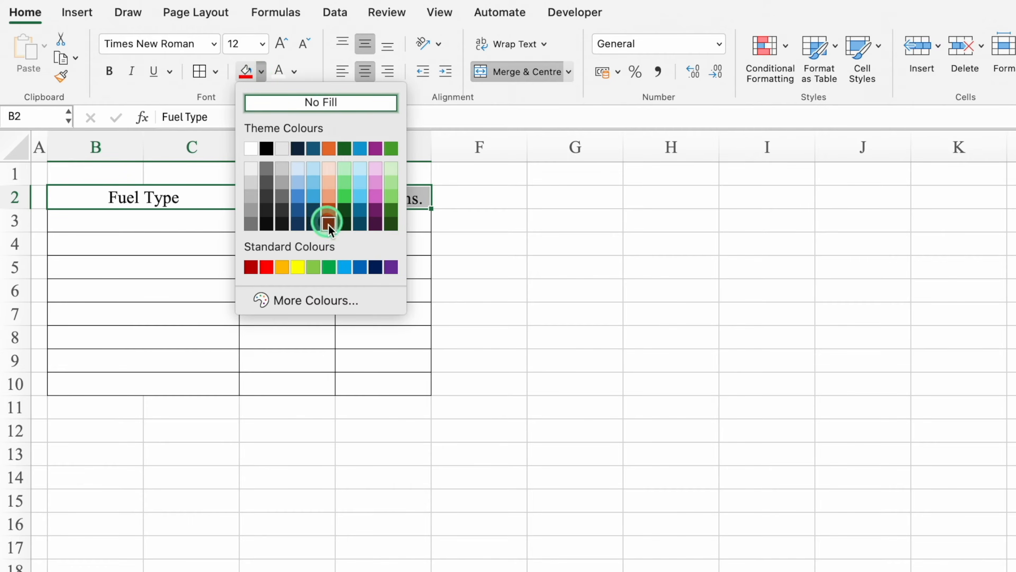
click(329, 217)
click(279, 71)
drag(305, 147, 484, 147)
Step: Add a list validation to merged cell B3 with the Settings sheet's fuel names in C5:C14 as the source
click(133, 222)
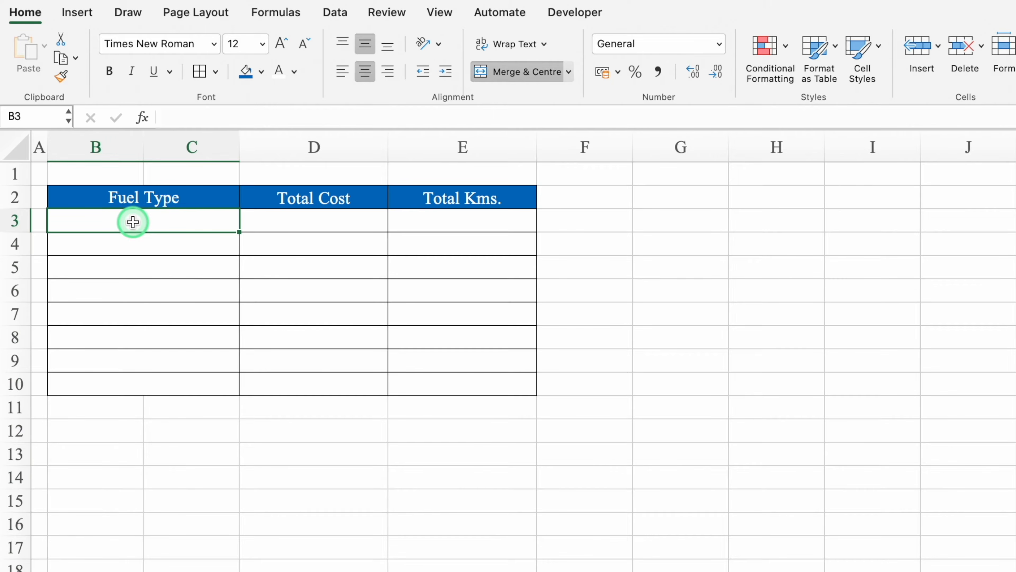
click(333, 13)
click(719, 46)
click(760, 71)
click(607, 193)
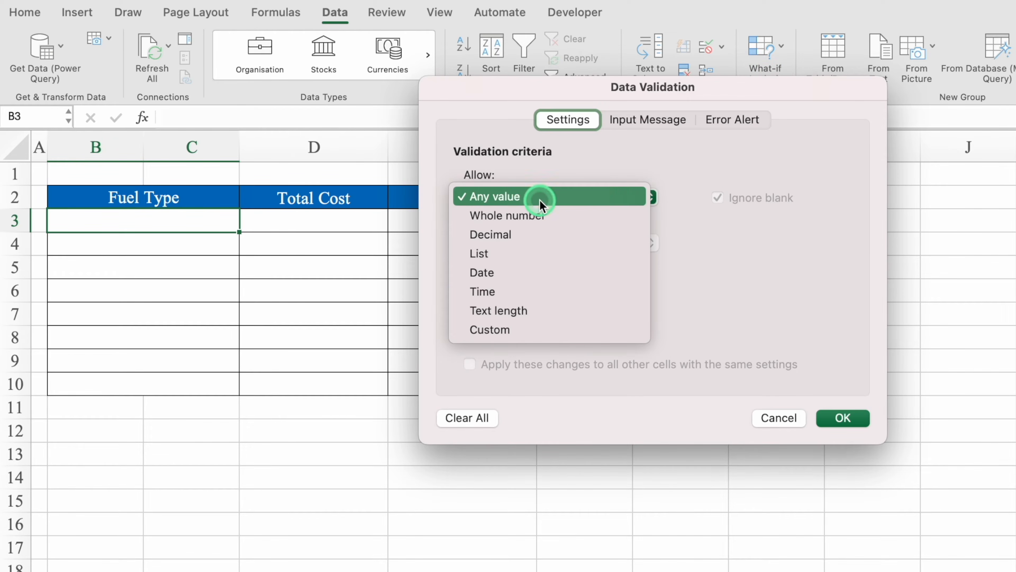
click(532, 251)
click(547, 286)
click(153, 567)
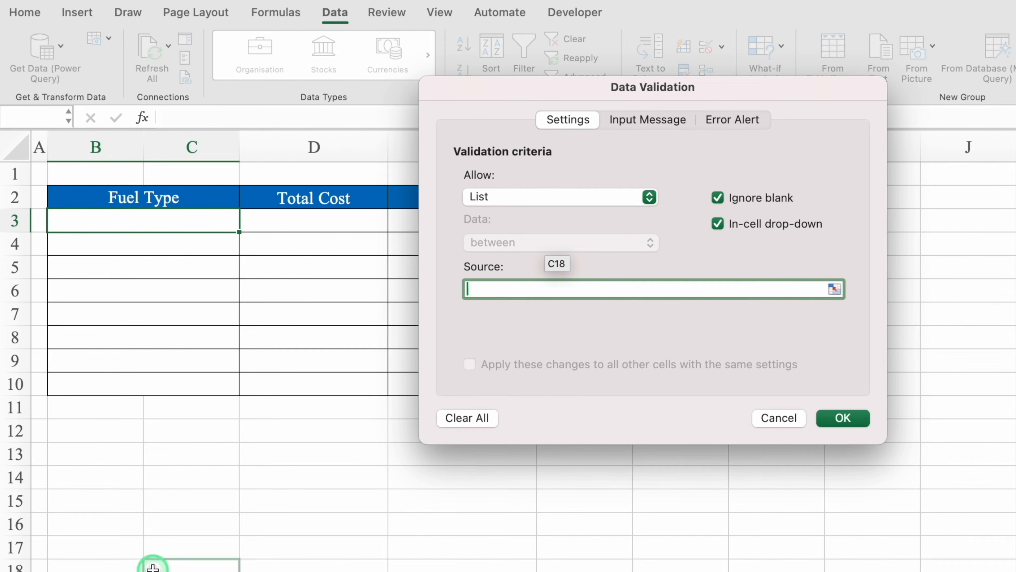
click(224, 570)
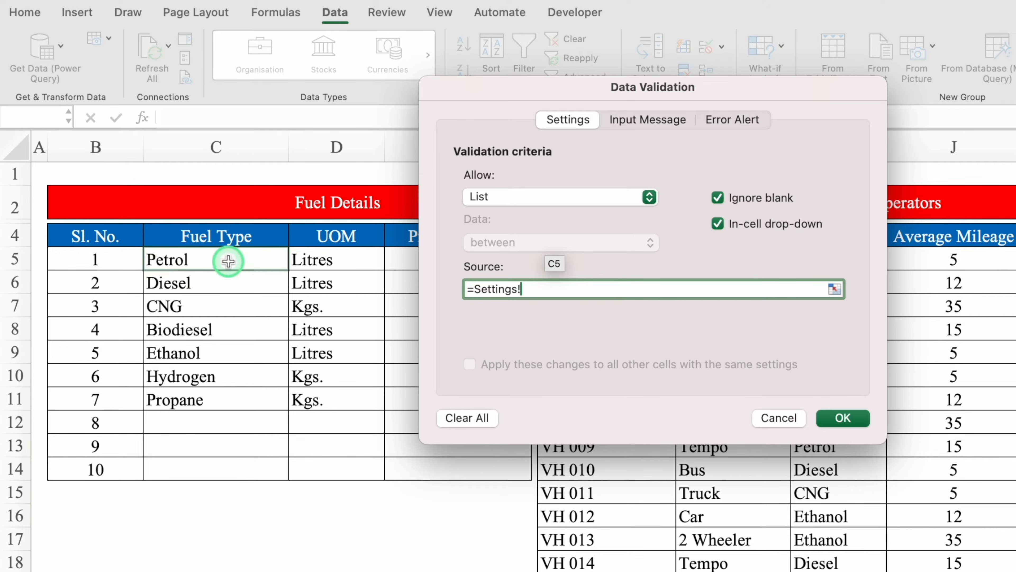
drag(228, 259, 233, 467)
click(843, 417)
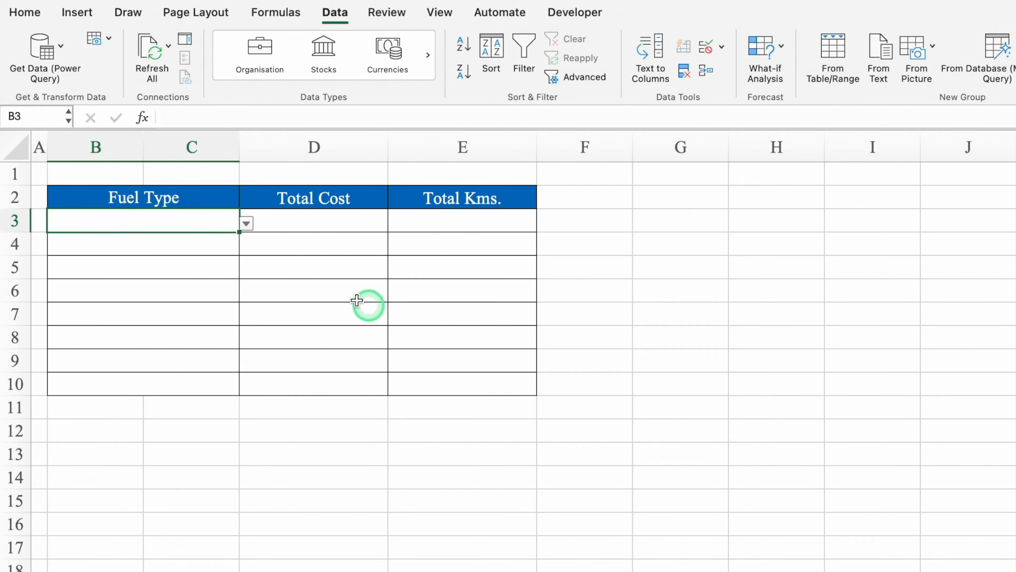
Step: Choose Petrol in B3, copy the drop-down cell down to row 10, and clear the copied entries from B4:B10
click(247, 224)
click(97, 238)
drag(240, 232, 242, 390)
drag(188, 243, 188, 390)
key(Delete)
Step: Choose Diesel, CNG, Biodiesel, Ethanol, Hydrogen and Propane in order from the drop-downs in B4 to B9
click(246, 246)
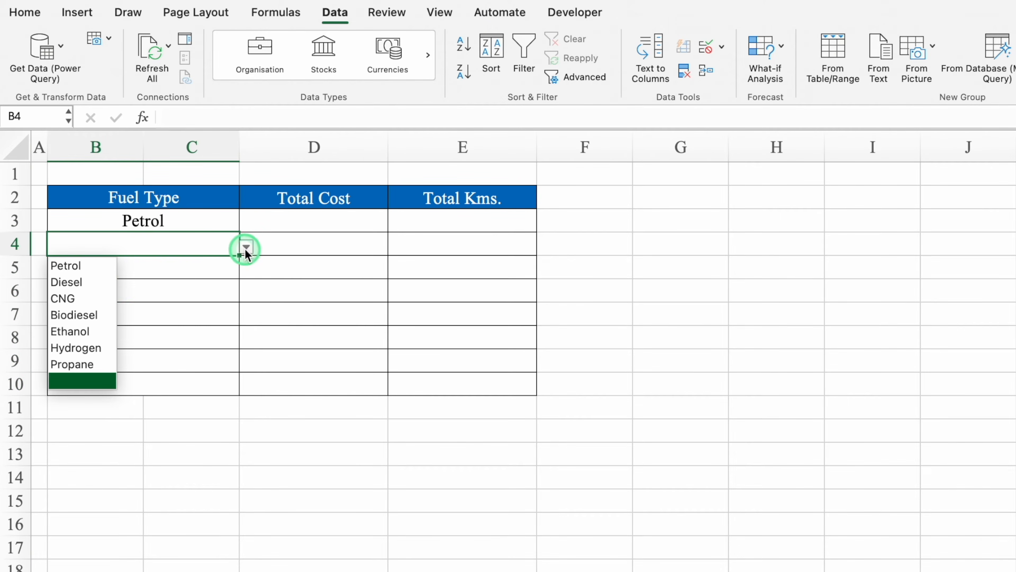
click(112, 282)
click(188, 263)
Step: Left-align the fuel names in B3:B10
click(174, 222)
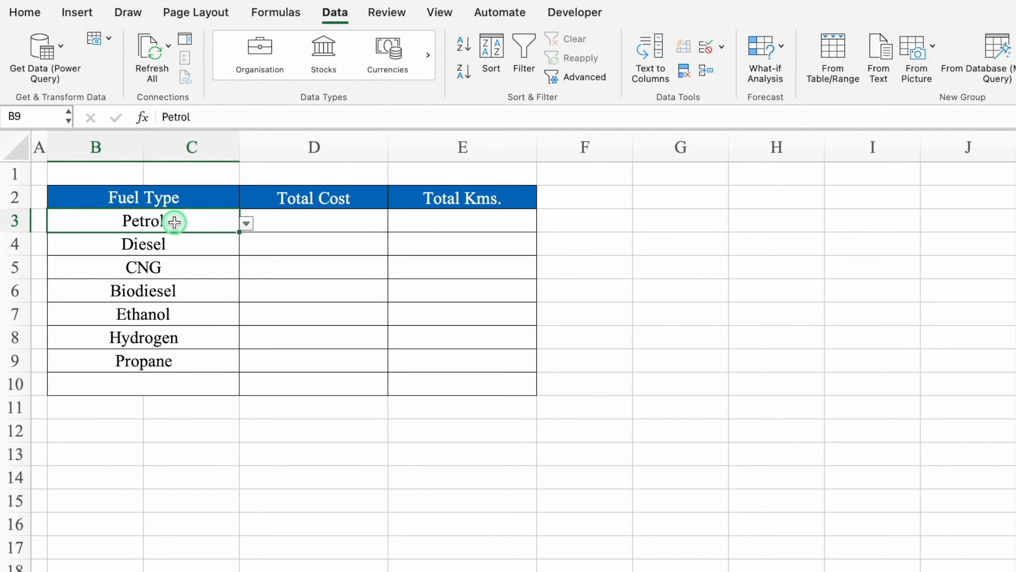
drag(174, 222, 188, 381)
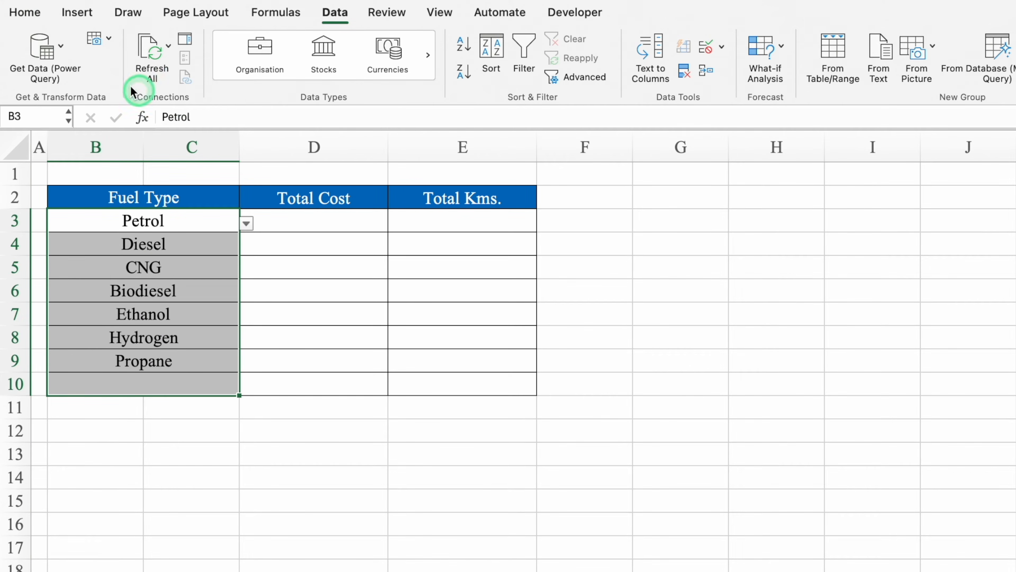
click(17, 18)
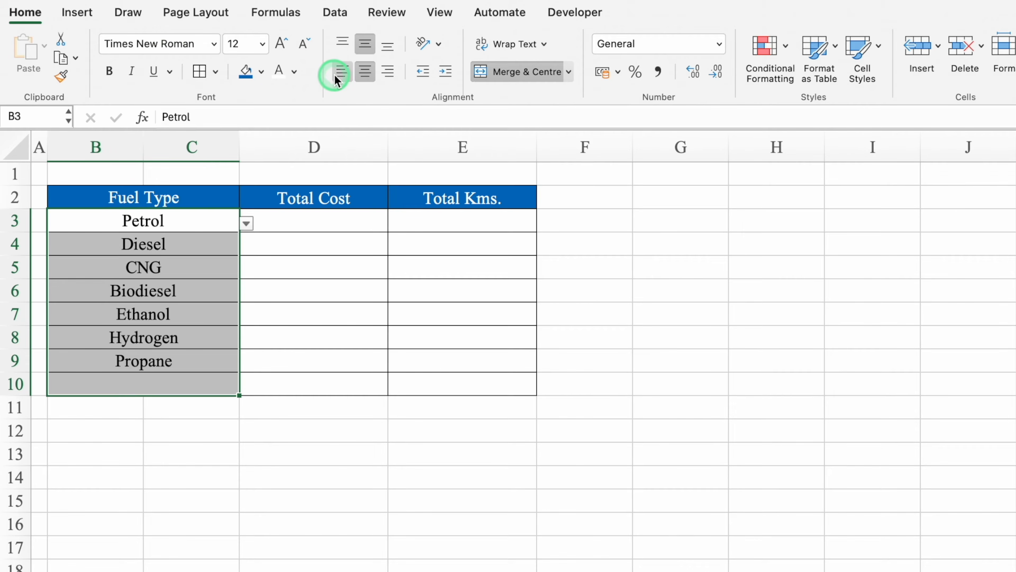
click(342, 72)
Step: Clear the data validation from B10 and enter Total in that cell
click(155, 385)
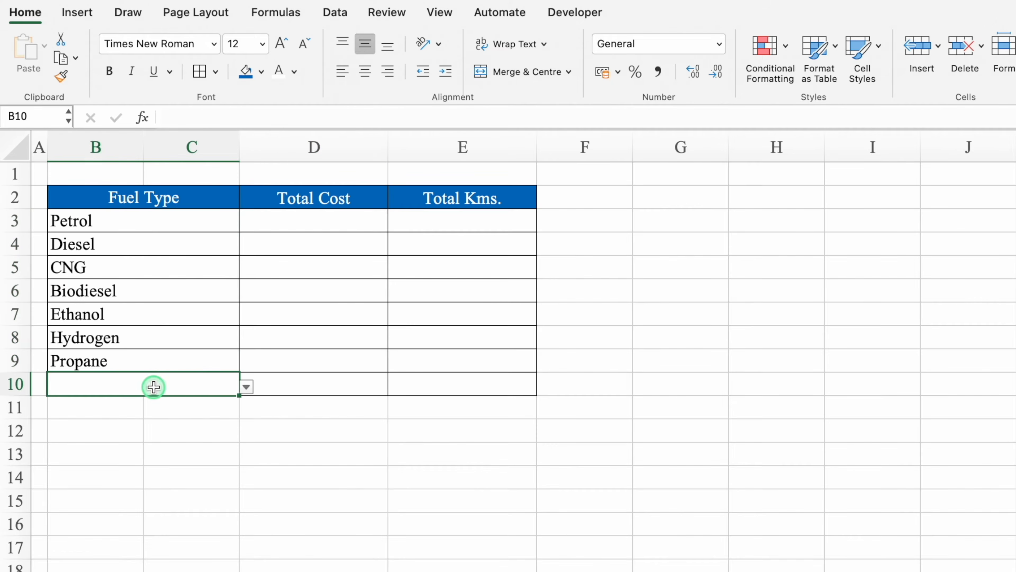
click(334, 12)
click(732, 45)
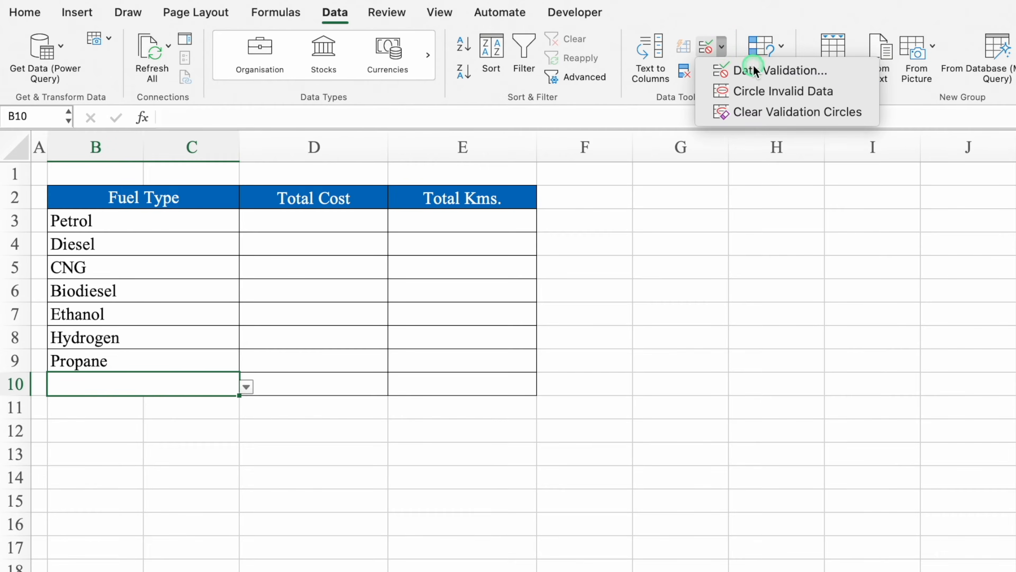
click(742, 69)
click(466, 418)
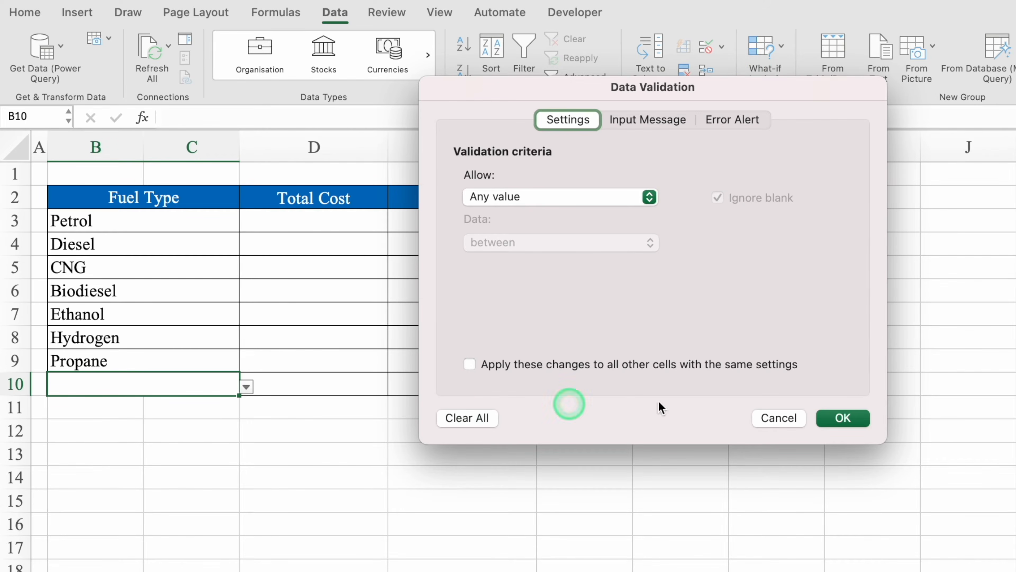
click(842, 417)
text(Total)
Step: Format the Total row B10:E10 with a red fill, white text and centred alignment
drag(136, 384, 459, 390)
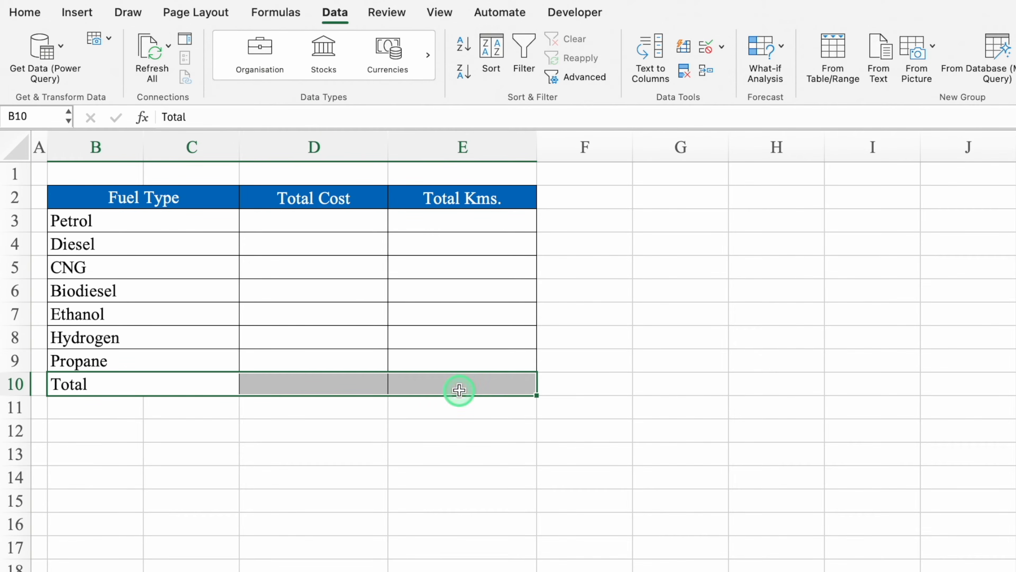
click(24, 13)
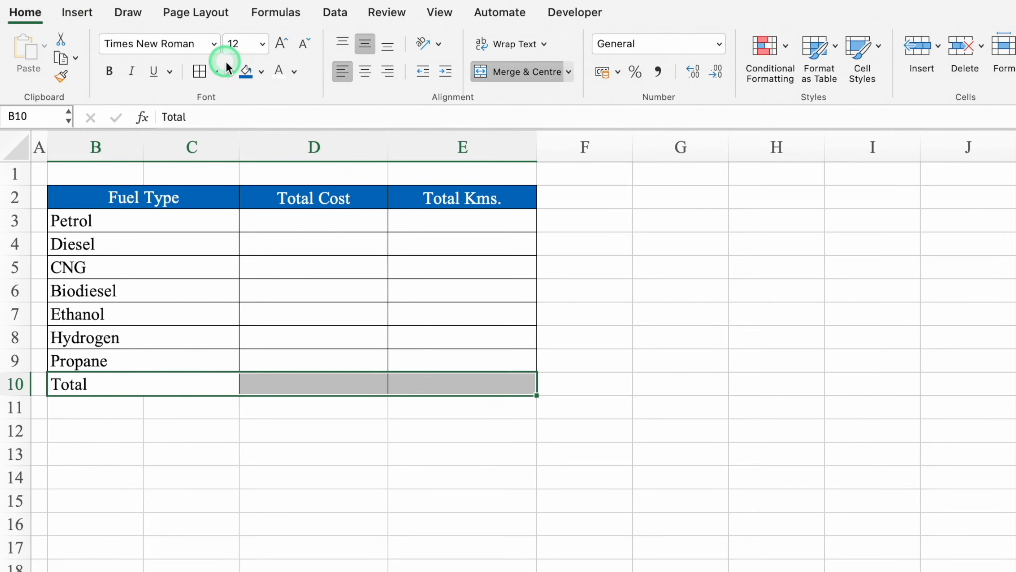
click(262, 71)
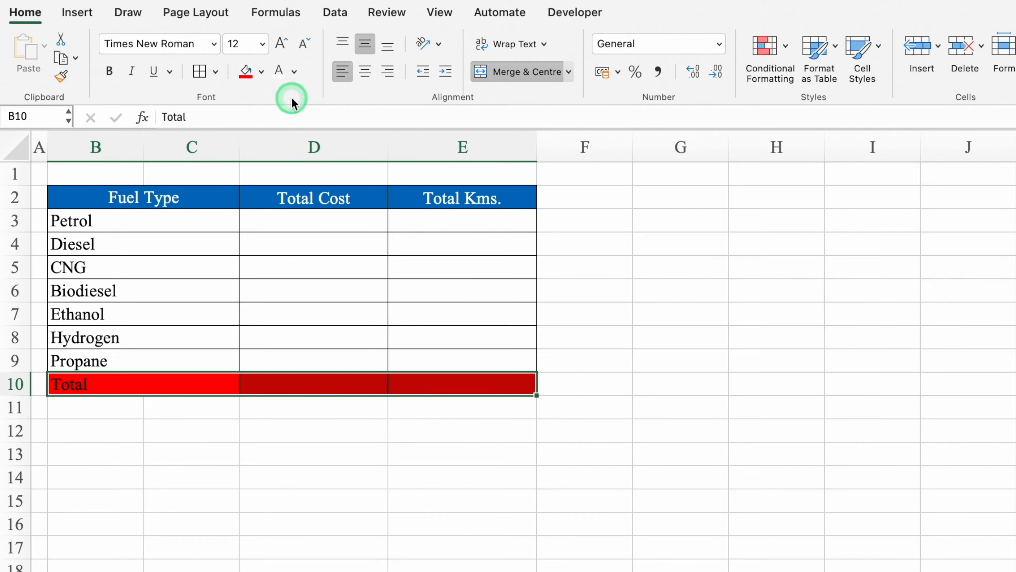
click(280, 71)
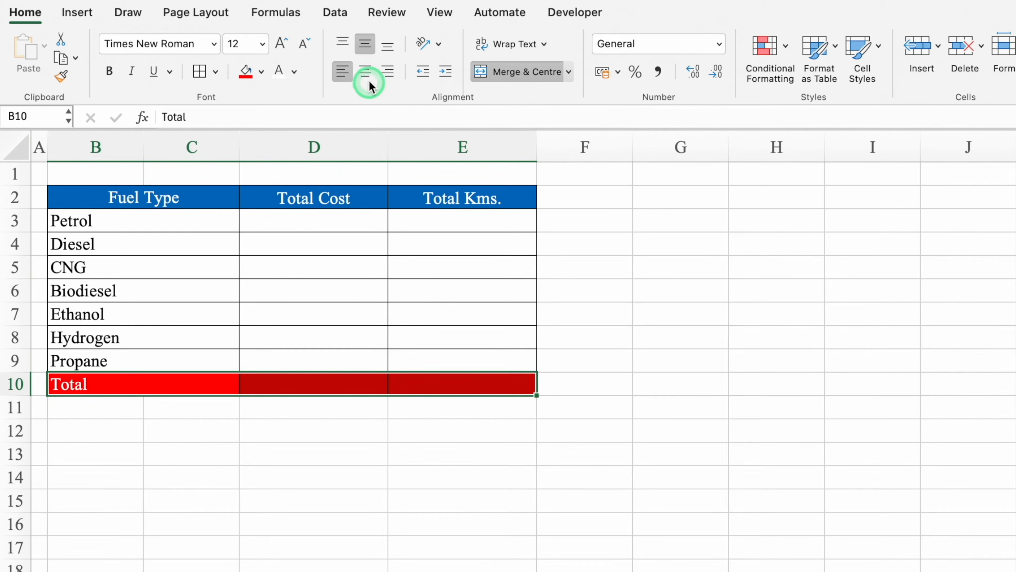
click(364, 71)
Step: Reduce the heights of rows 1 and 11 so they act as thin spacers around the summary table
drag(15, 187, 15, 172)
click(105, 420)
drag(18, 408, 21, 390)
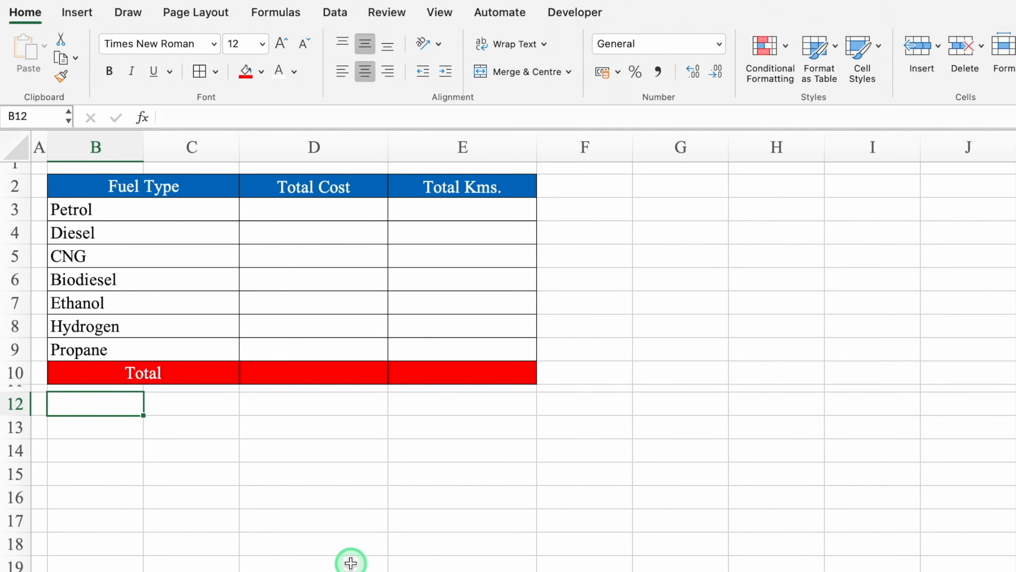
Step: Enter Sl. No. in B12 and copy the headers from Vehichle ID / No. to Average Mileage on the Settings sheet into C12:F12
text(Sl. No.)
key(Tab)
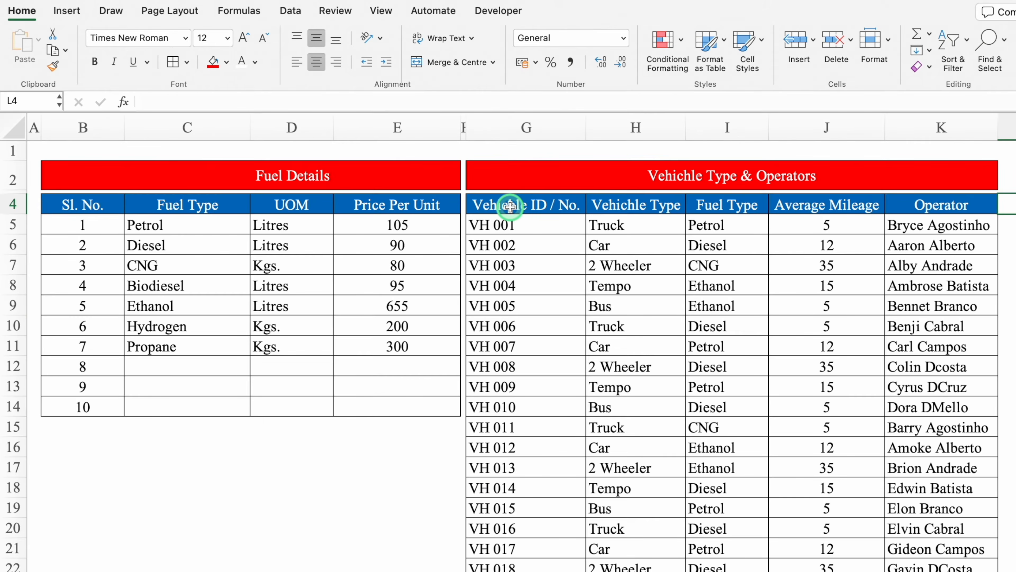
drag(510, 206, 783, 204)
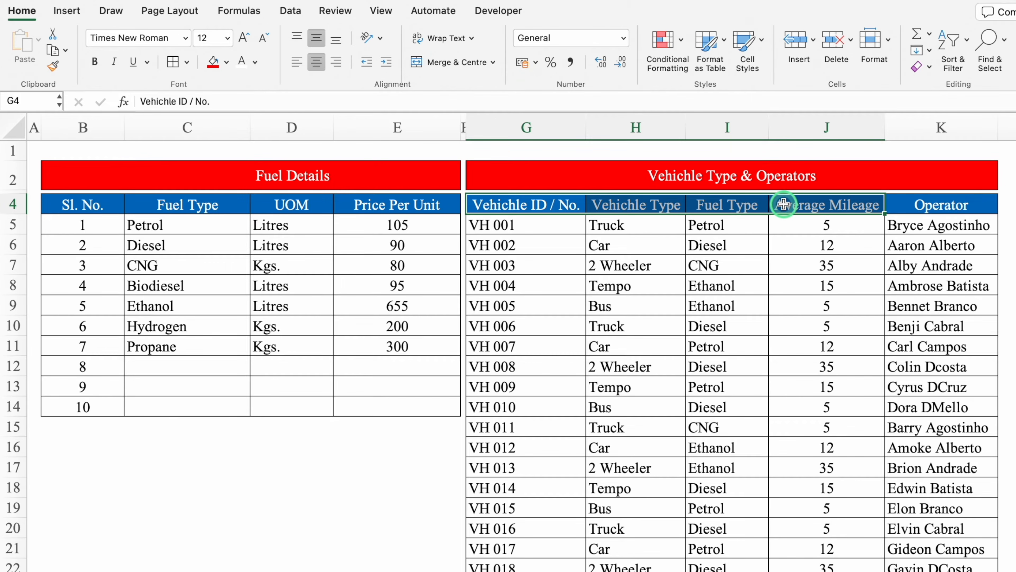
key(super+c)
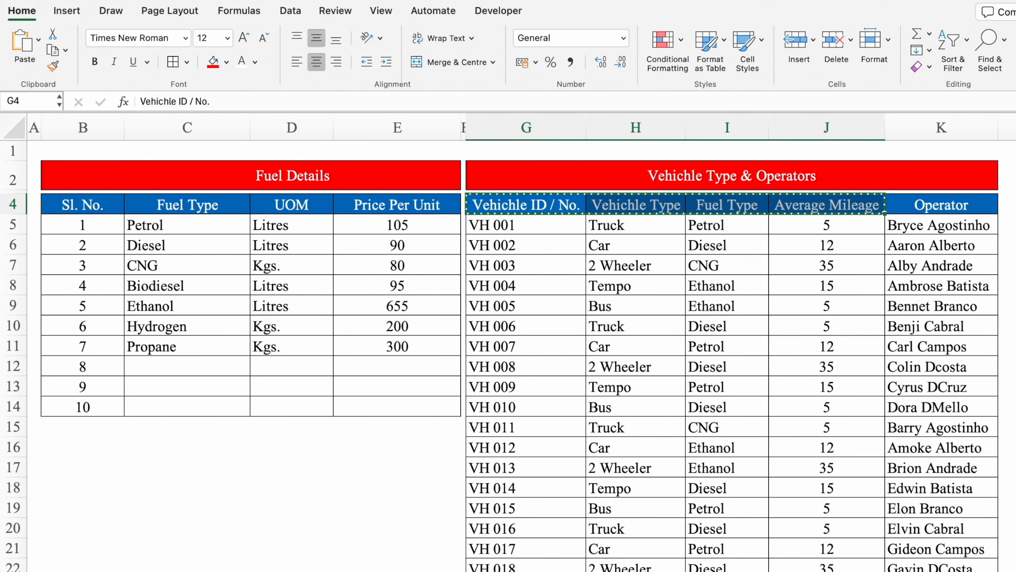
click(161, 571)
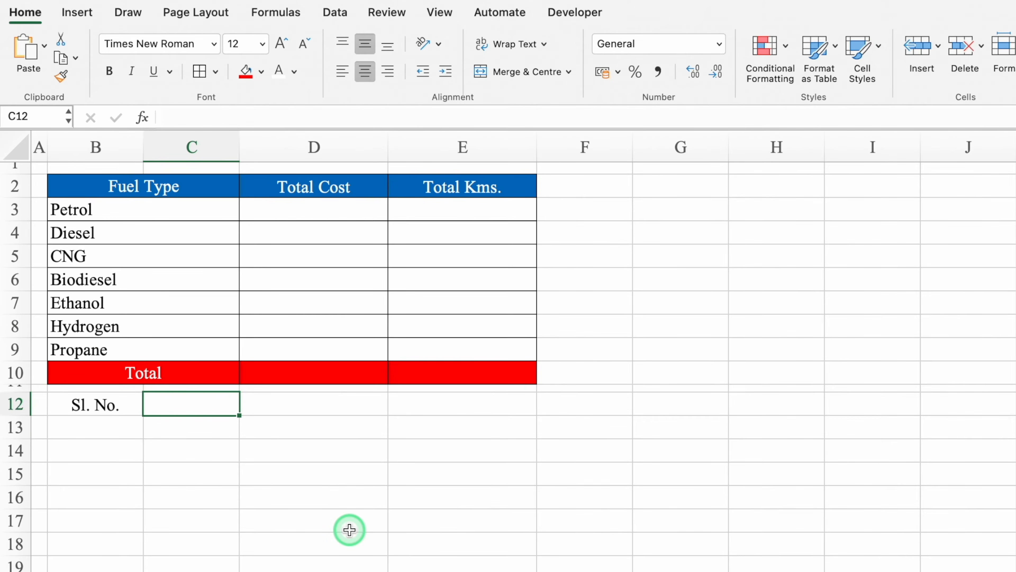
key(super+v)
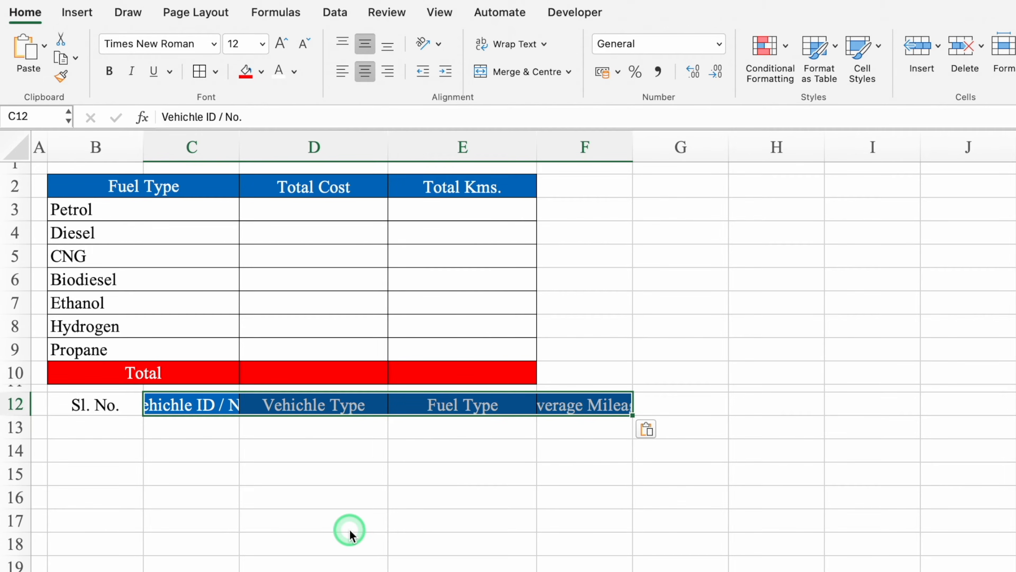
Step: Give the Sl. No. header in B12 a blue fill and auto-fit the widths of columns C and F
click(95, 405)
click(261, 71)
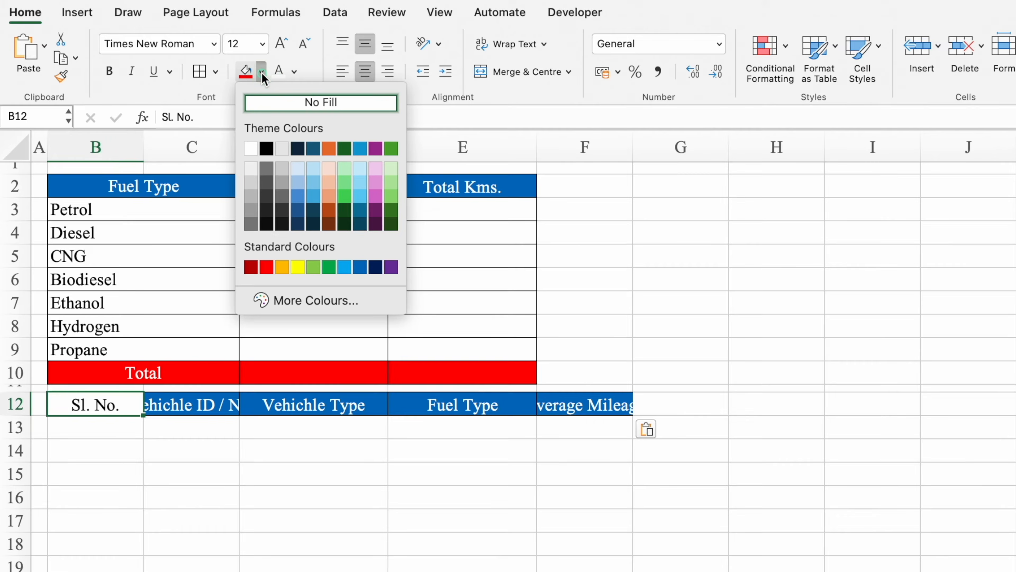
click(360, 266)
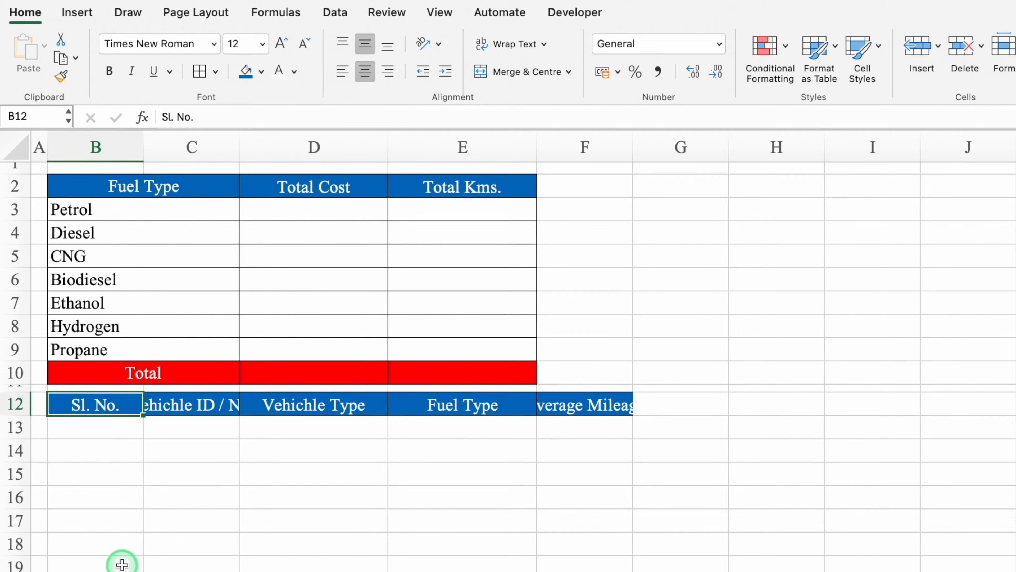
double_click(239, 146)
double_click(672, 147)
key(Return)
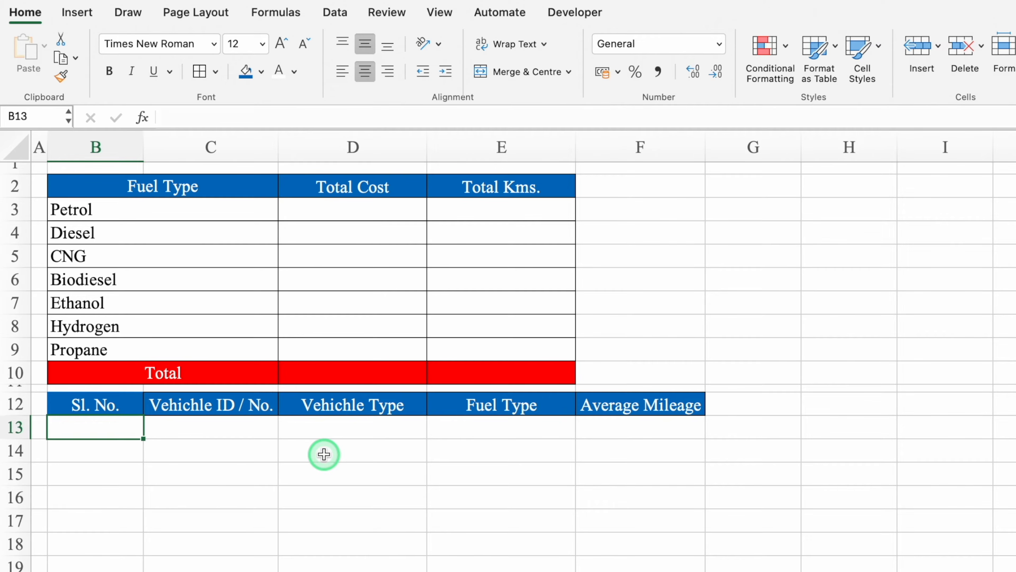
Step: Number the rows 1 to 10 in B13:B22 and remove the extra serial numbers below row 22
text(1)
key(Return)
text(2)
key(Return)
drag(120, 427, 131, 450)
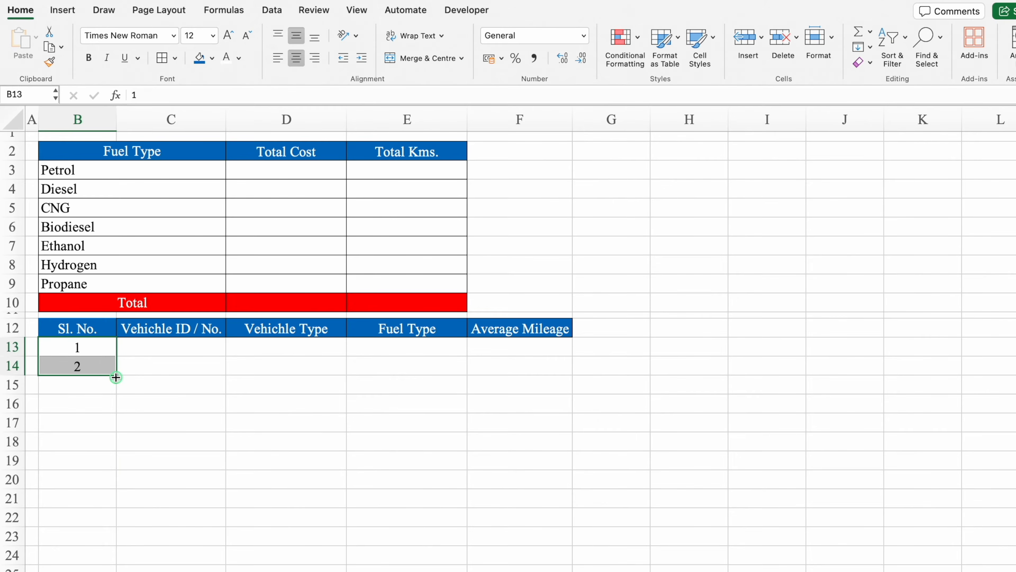
drag(115, 378, 114, 567)
drag(98, 536, 104, 566)
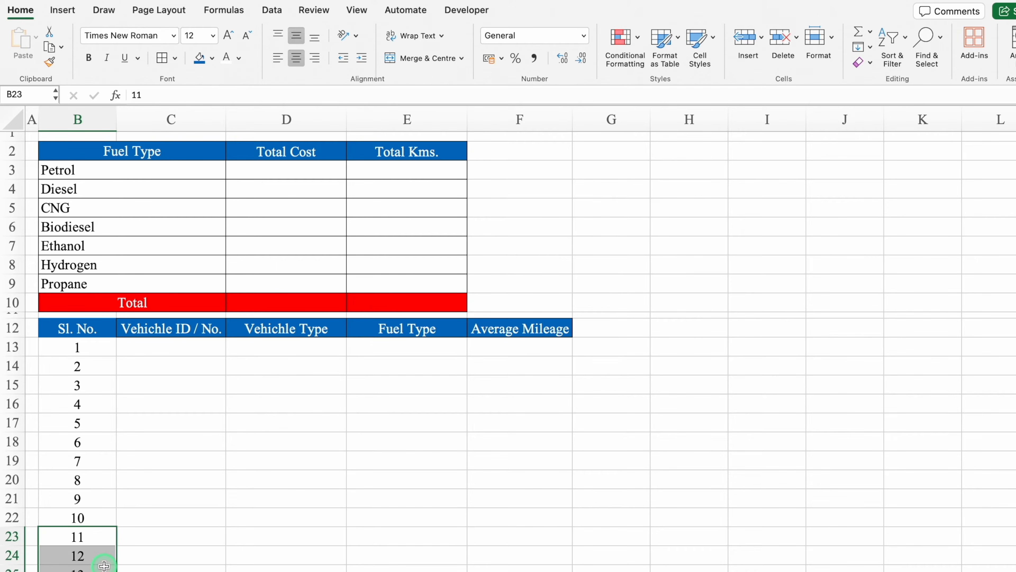
Step: Add list data validation to C13 with the vehicle IDs in =Settings!$G$5:$G$24 as the source
click(161, 351)
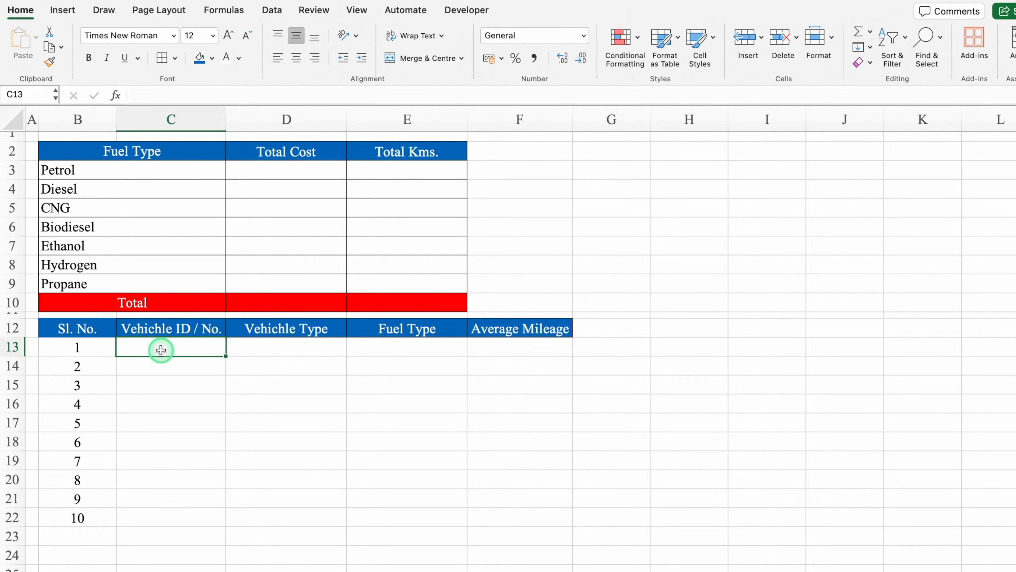
click(272, 10)
click(586, 38)
click(612, 57)
click(523, 160)
click(414, 206)
click(469, 233)
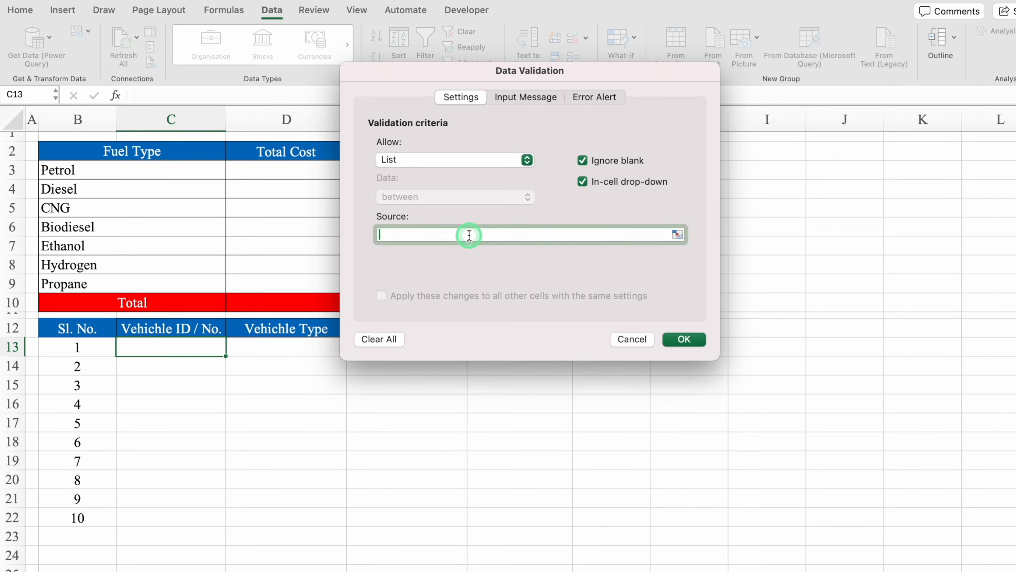
click(280, 569)
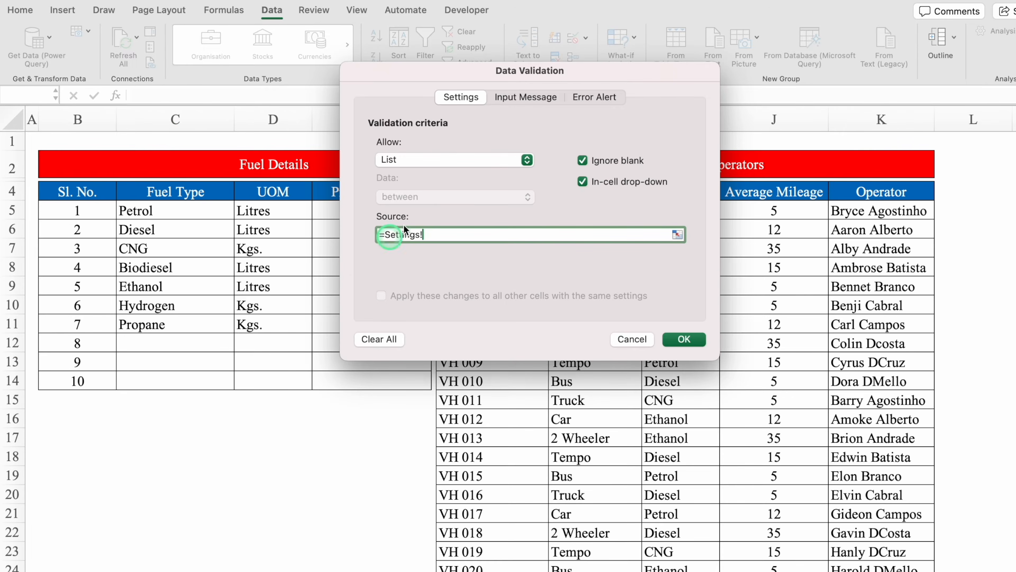
drag(569, 70, 822, 102)
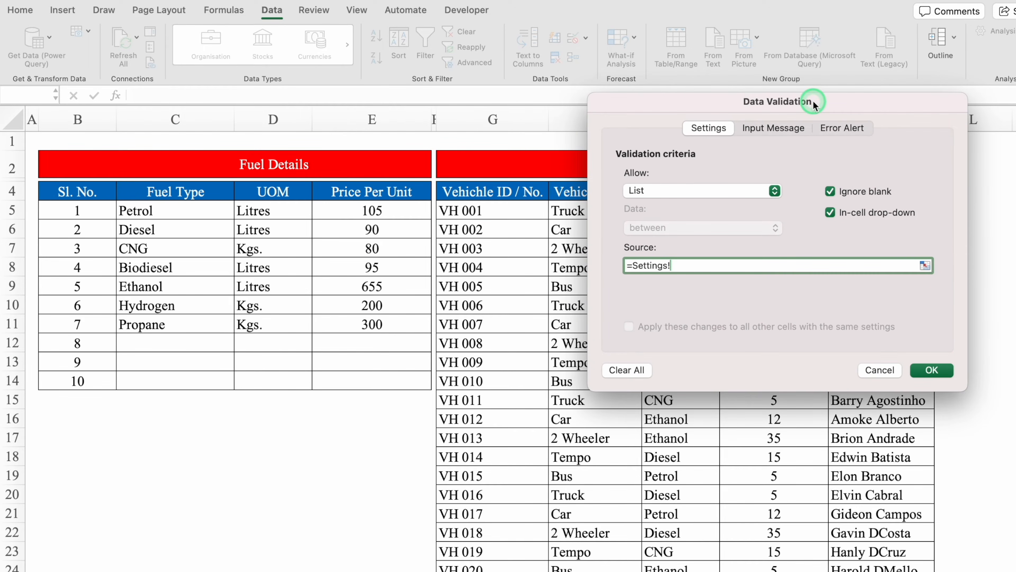
click(508, 214)
drag(507, 214, 502, 562)
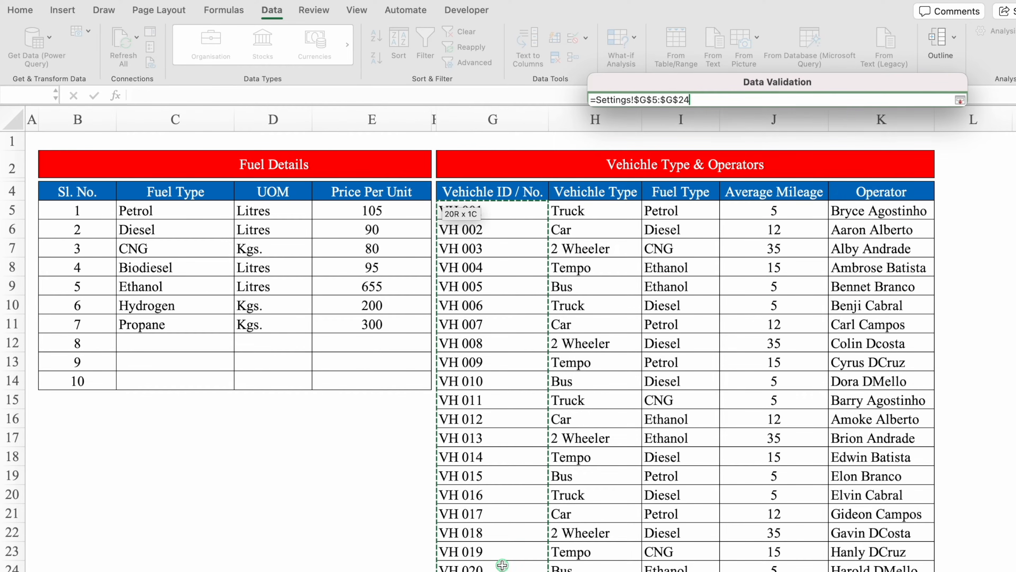
click(936, 378)
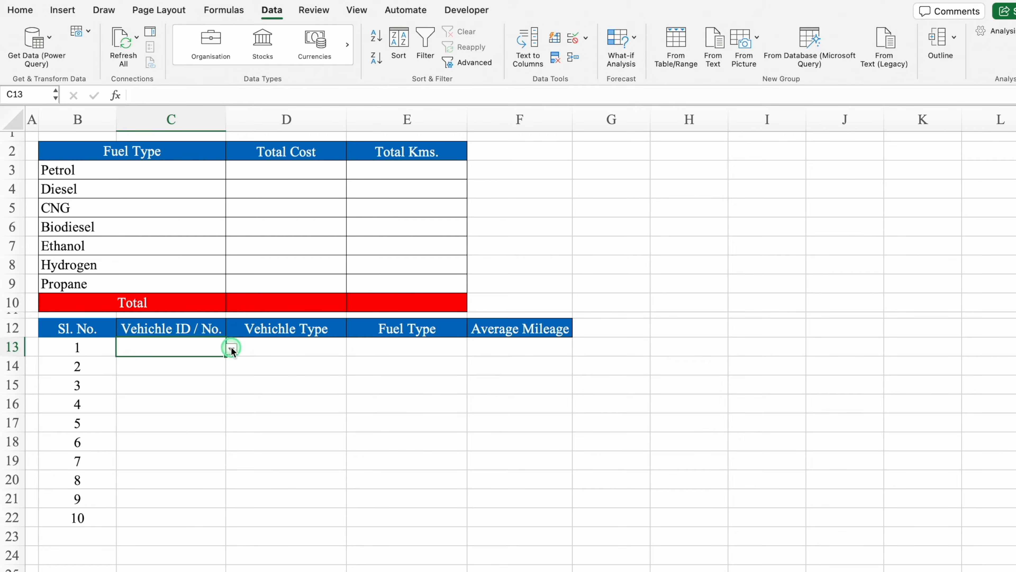
Step: Pick VH 001 in C13, fill the series down to VH 010 in C22, and check the drop-down list in C14
click(231, 348)
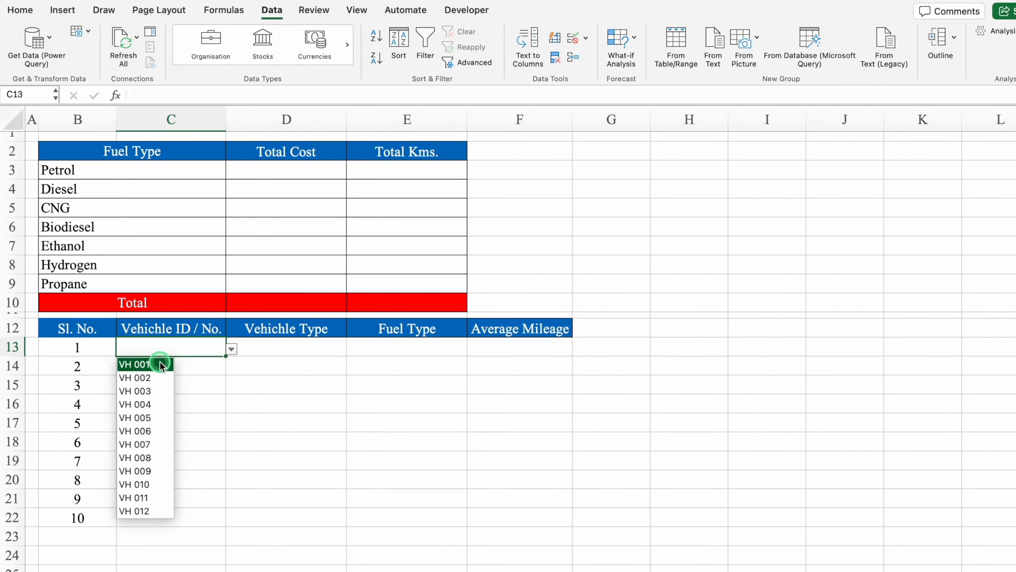
click(172, 364)
drag(225, 356, 216, 518)
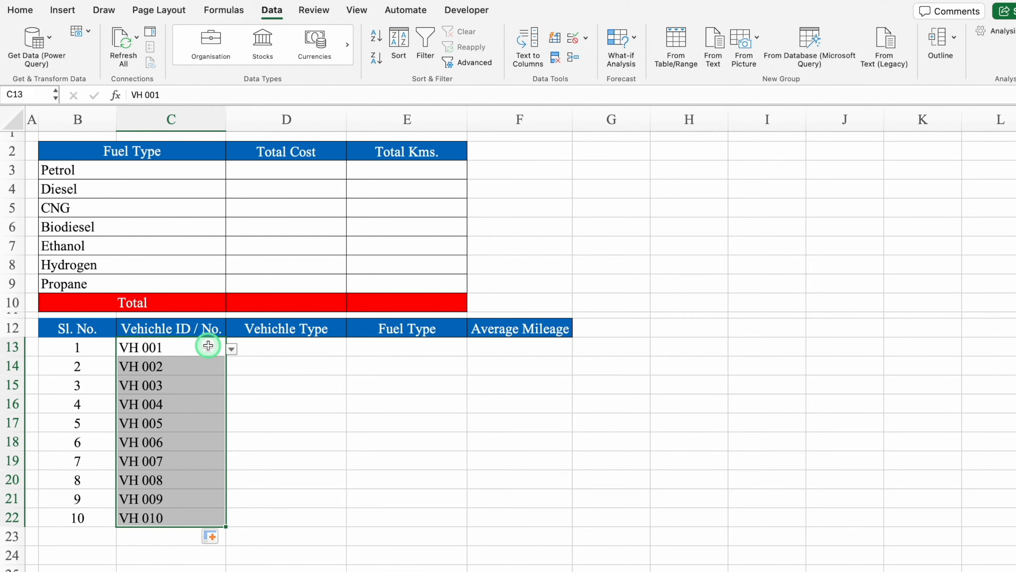
click(188, 366)
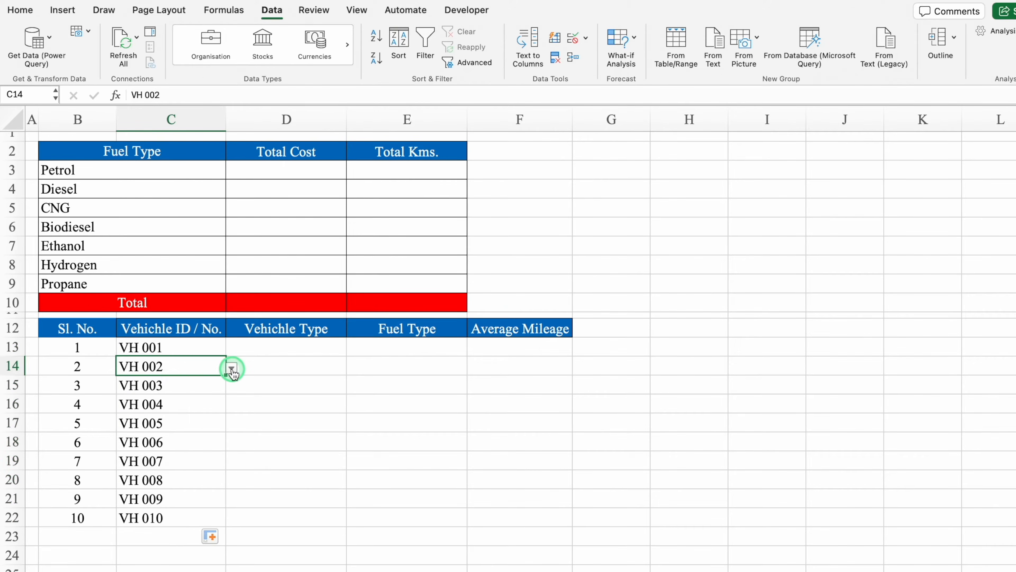
click(231, 368)
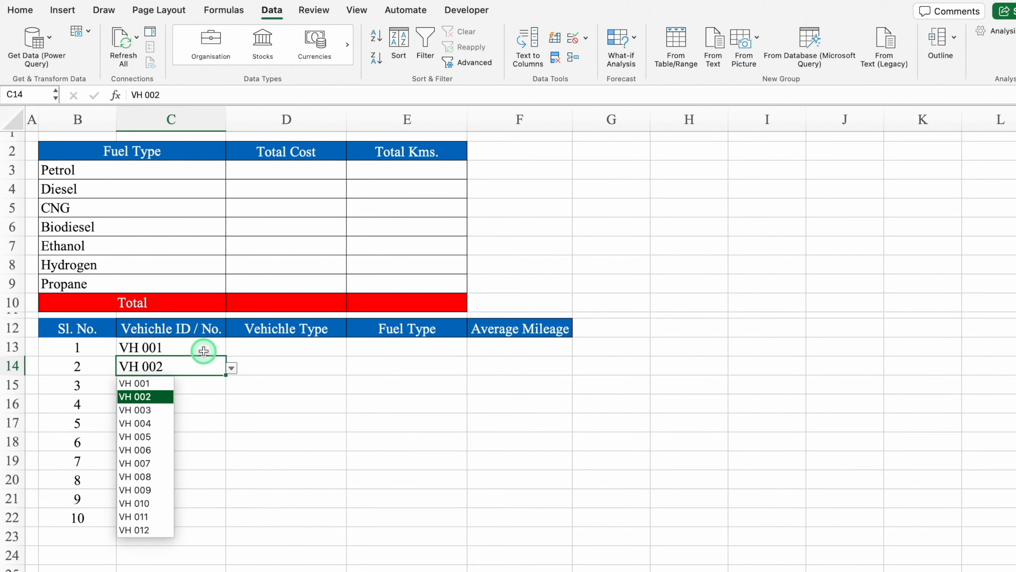
Step: Check the vehicle details on the Settings sheet, then hide the gridlines on the tracker sheet
click(315, 347)
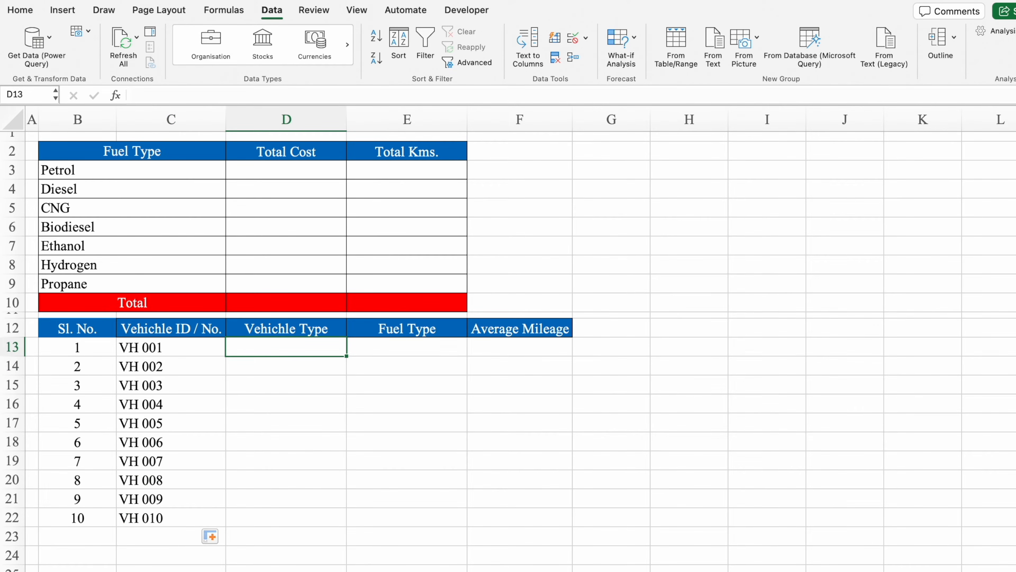
click(76, 571)
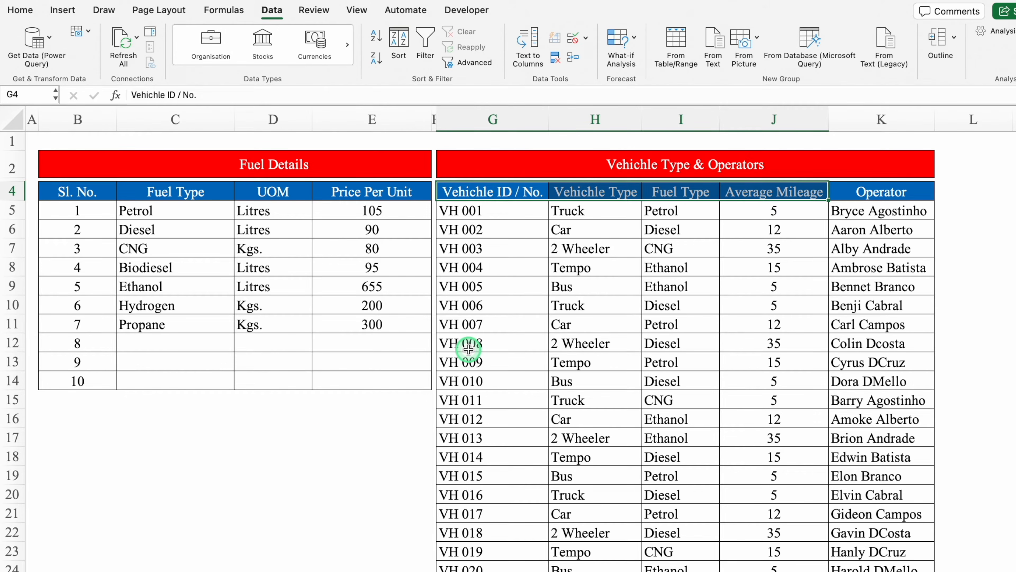
click(158, 570)
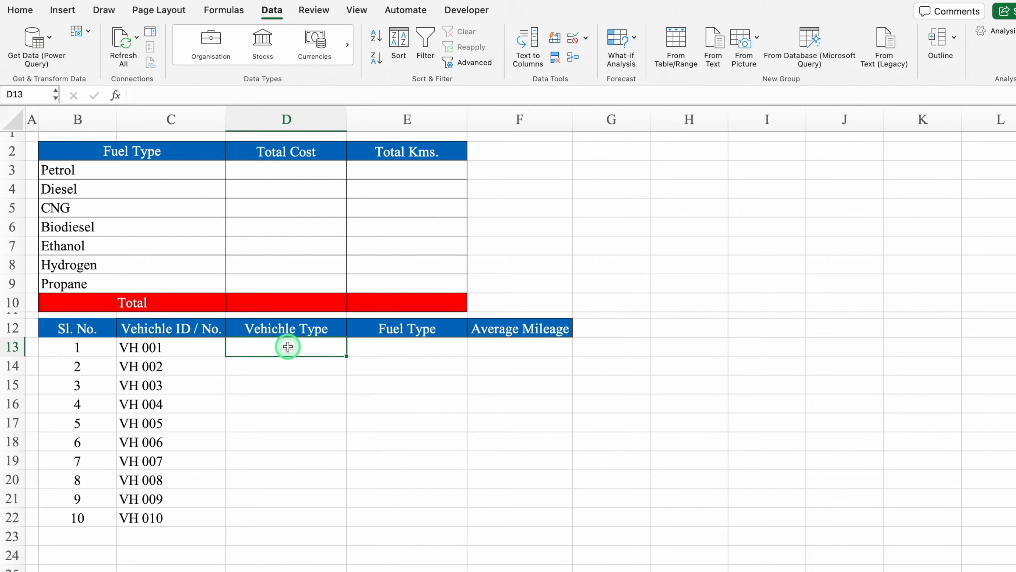
click(357, 9)
click(385, 50)
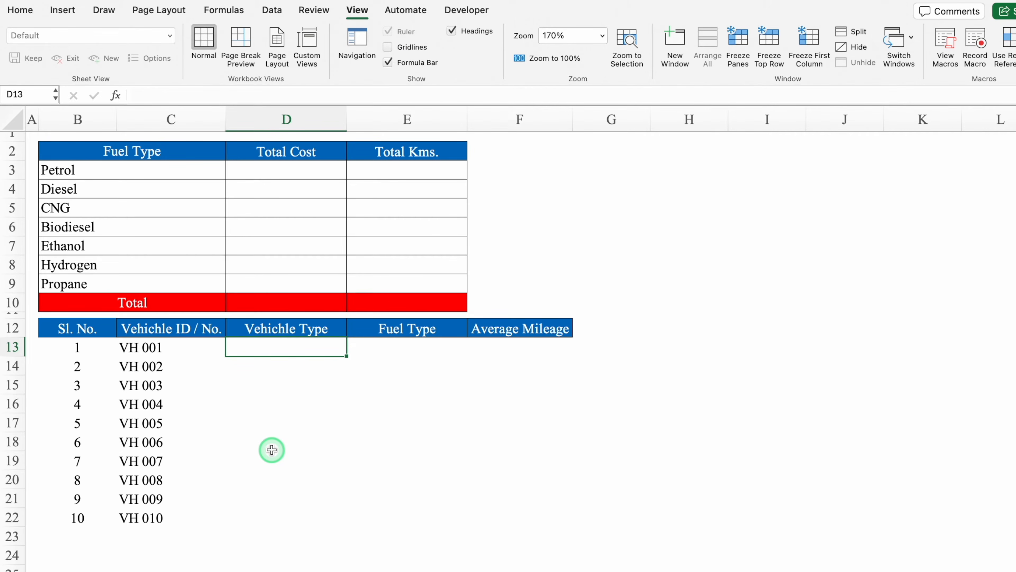
Step: Start a VLOOKUP formula in D13 with $C13 as the lookup value, locking only its column
text(=)
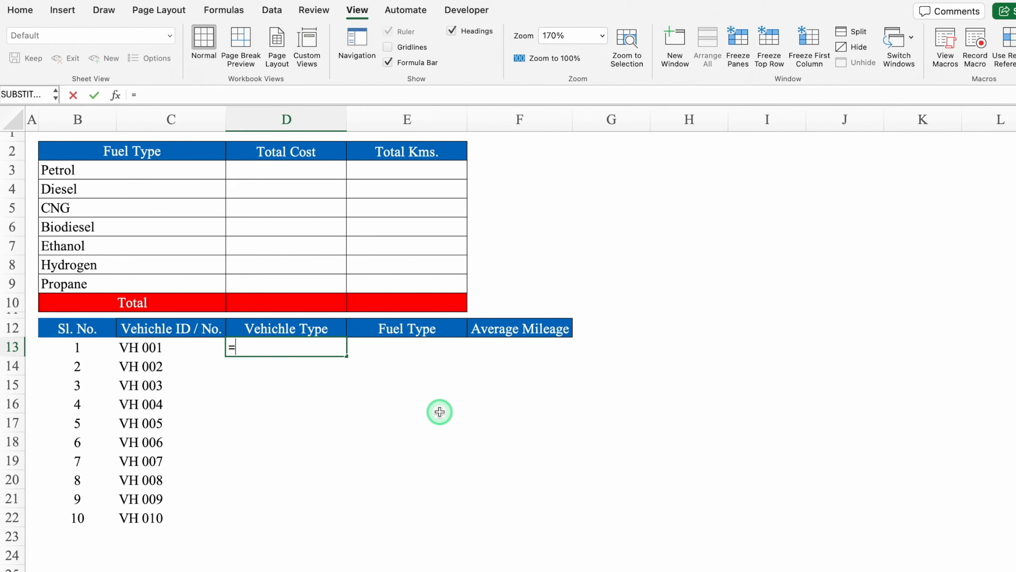
text(vlo)
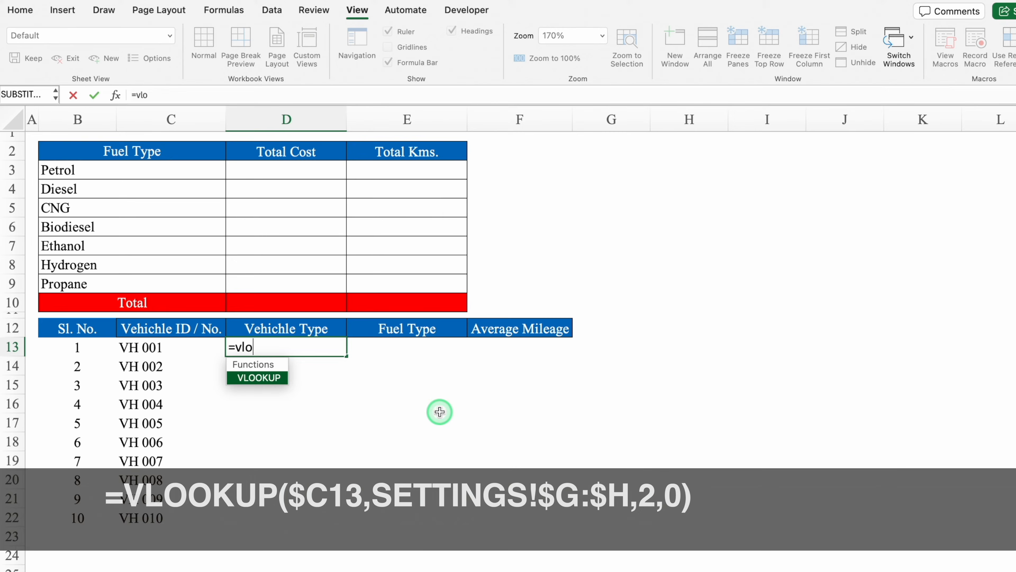
double_click(282, 378)
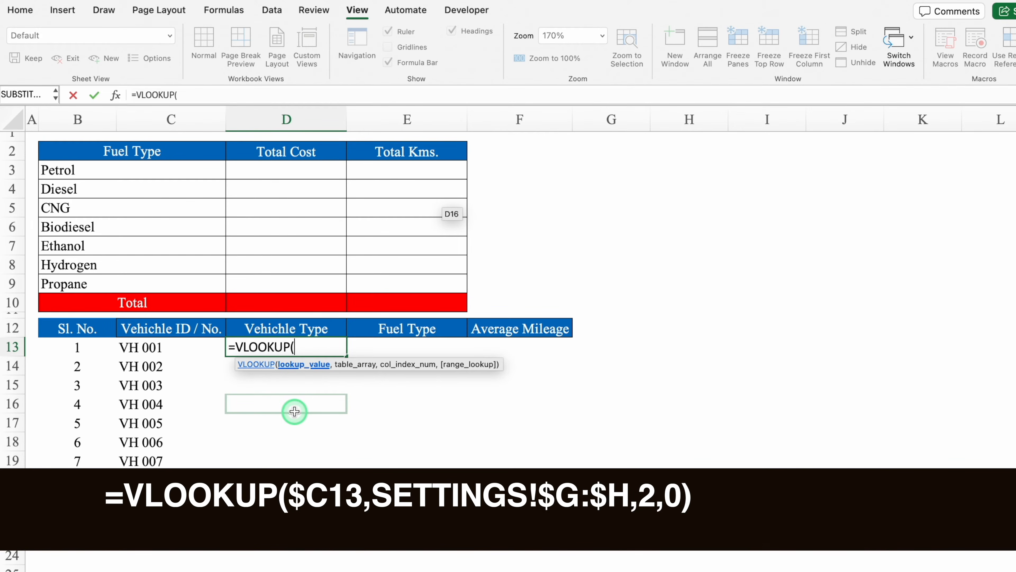
click(164, 350)
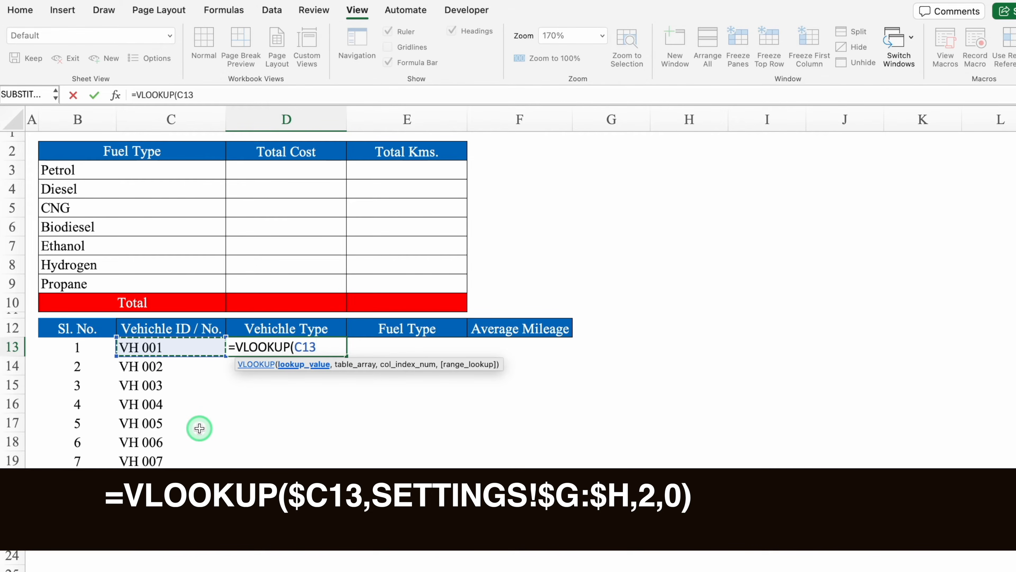
key(F4)
key(F4)
key(F4)
text(,)
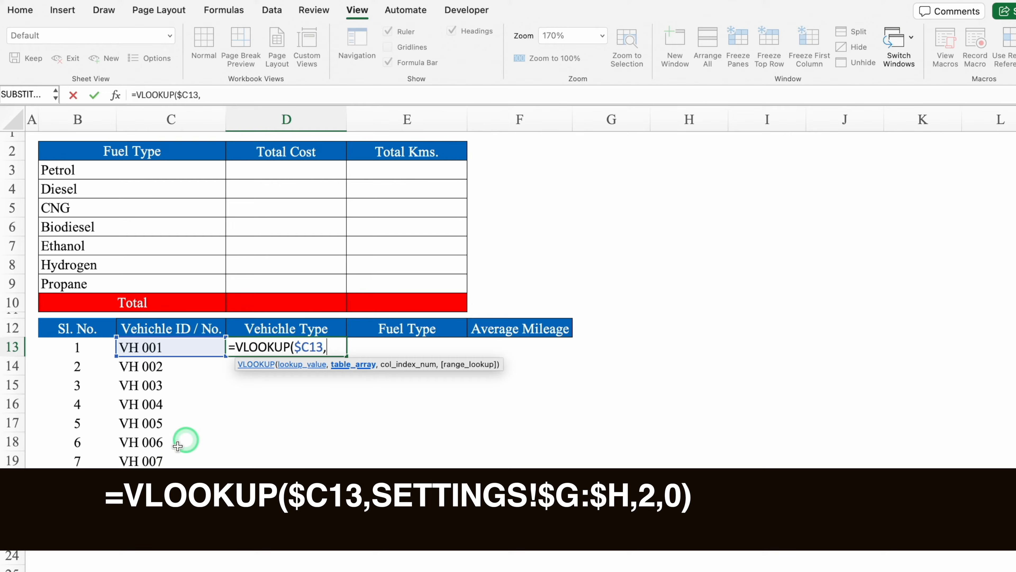
Step: Complete the VLOOKUP arguments with the locked table array Settings!$G:$K, column index 2 and exact match 0
key(ctrl+Page_Down)
drag(502, 118, 543, 161)
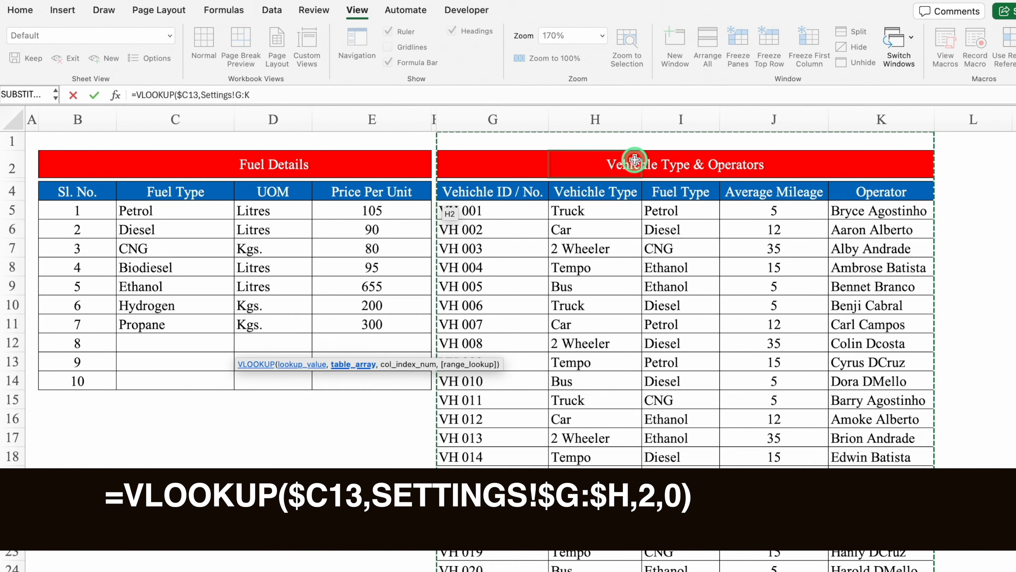
key(F4)
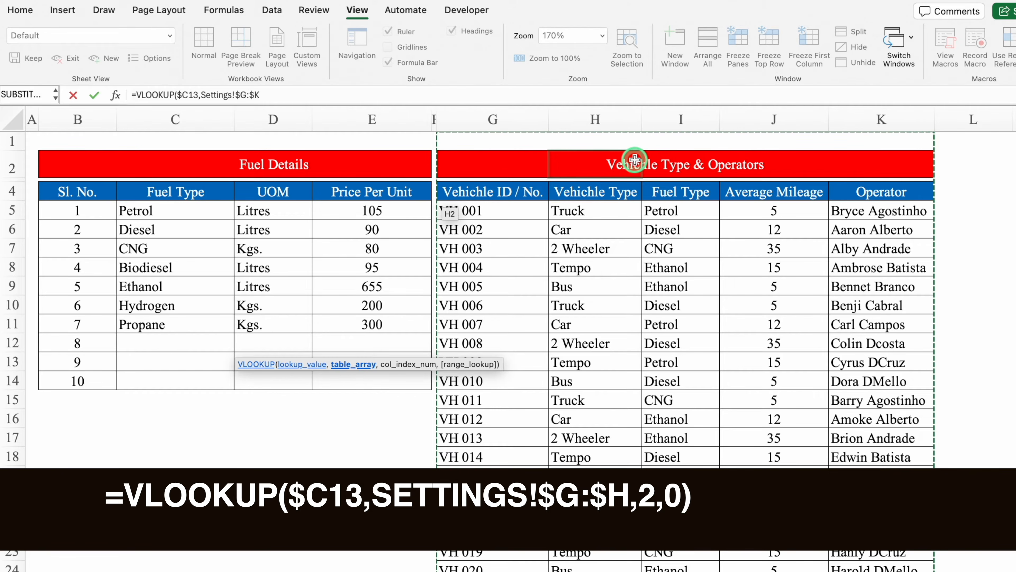
text(,)
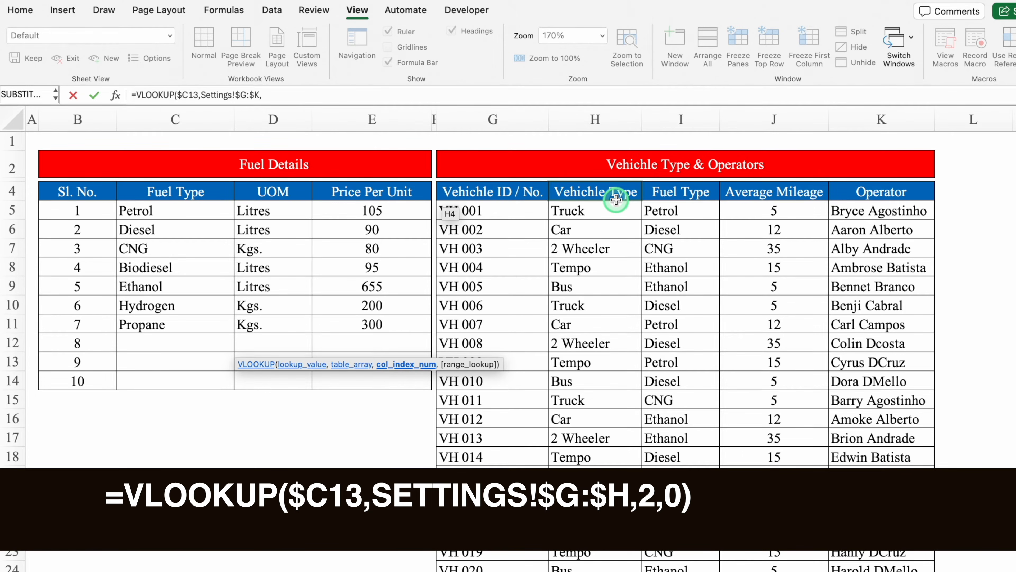
text(2)
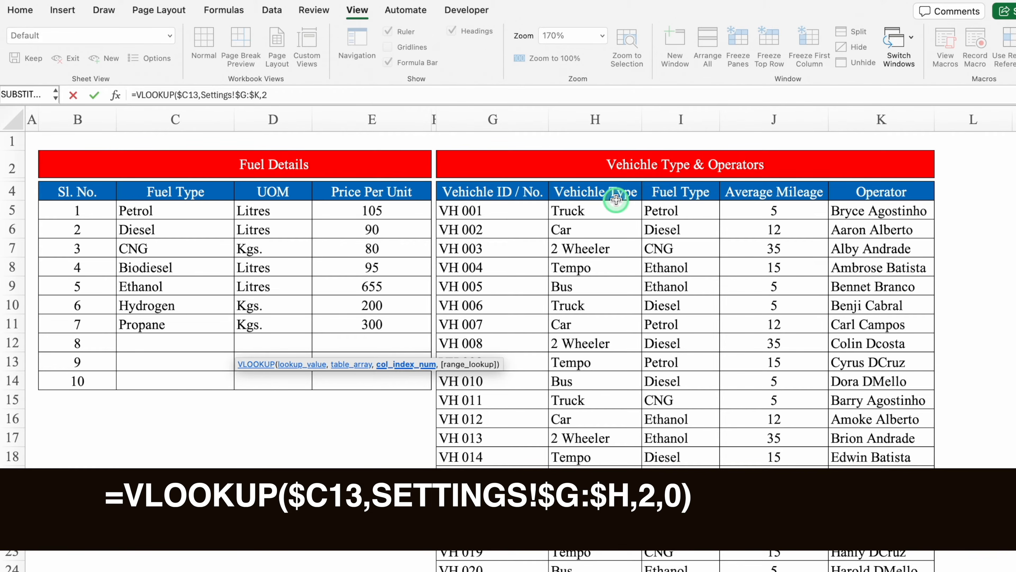
text(,)
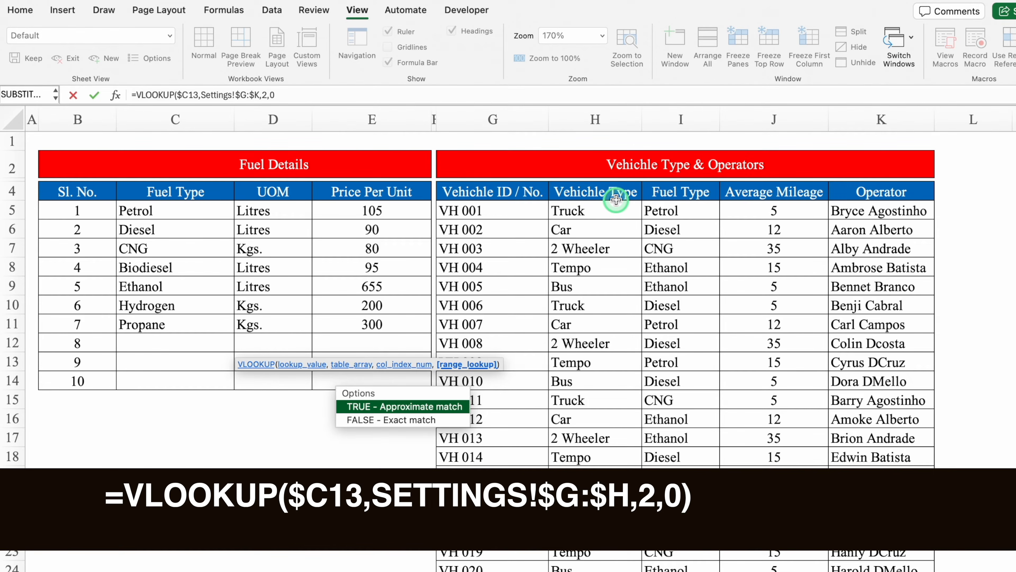
text(0))
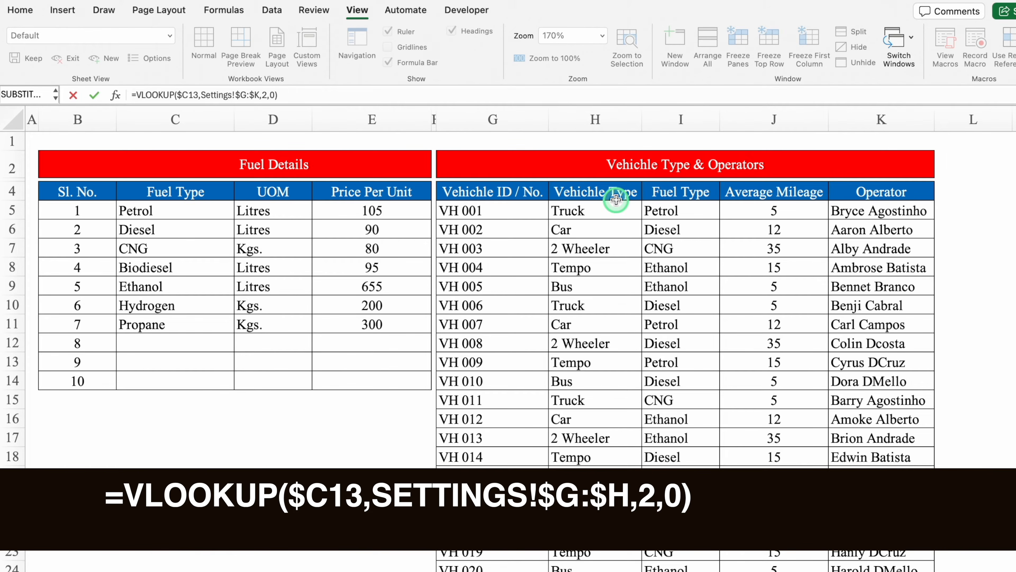
Step: Wrap the D13 VLOOKUP in IFERROR with "" as the error value and enter the formula
click(136, 95)
text(if)
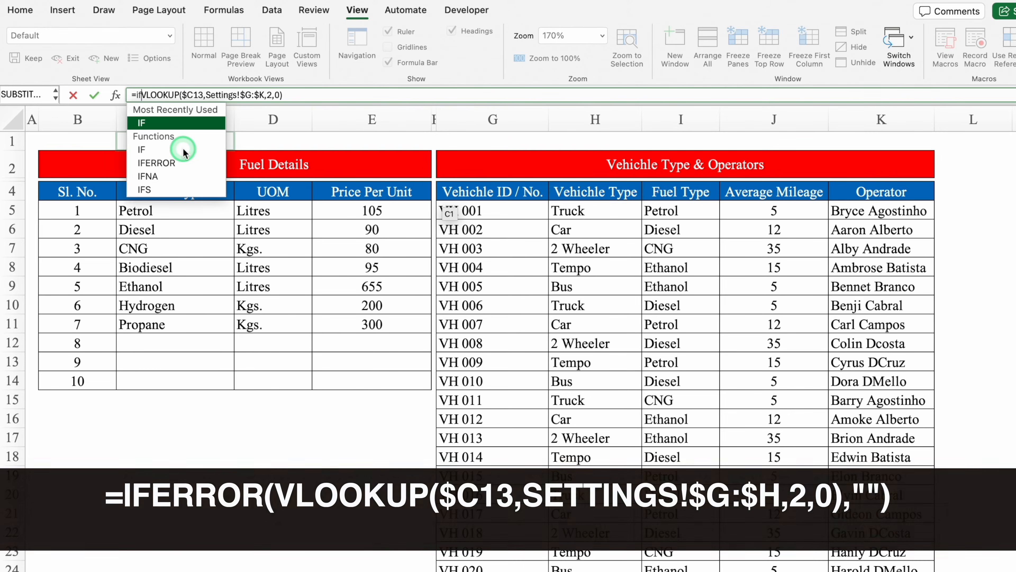
text(e)
key(Tab)
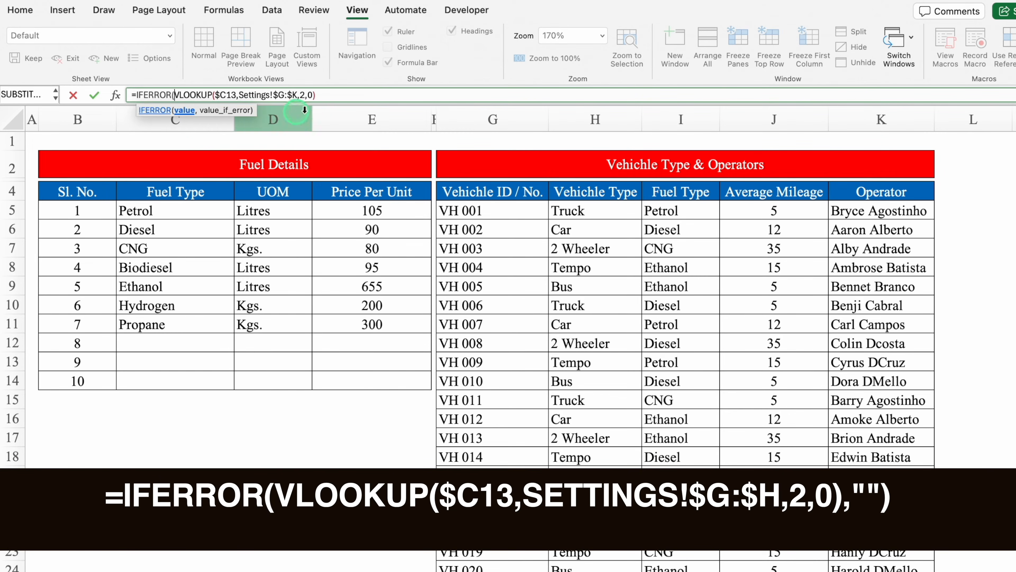
click(328, 94)
text(,)
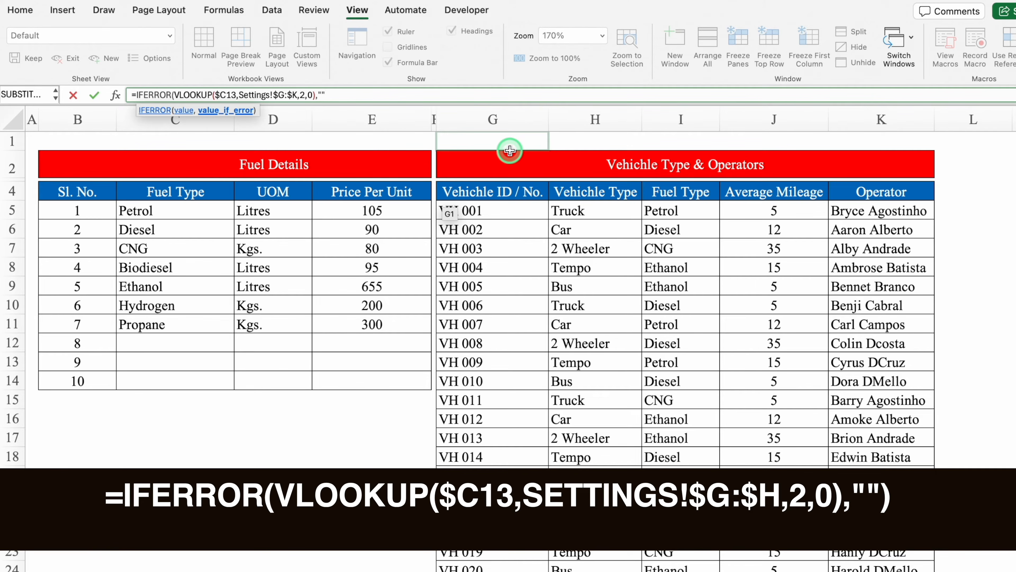
text(""))
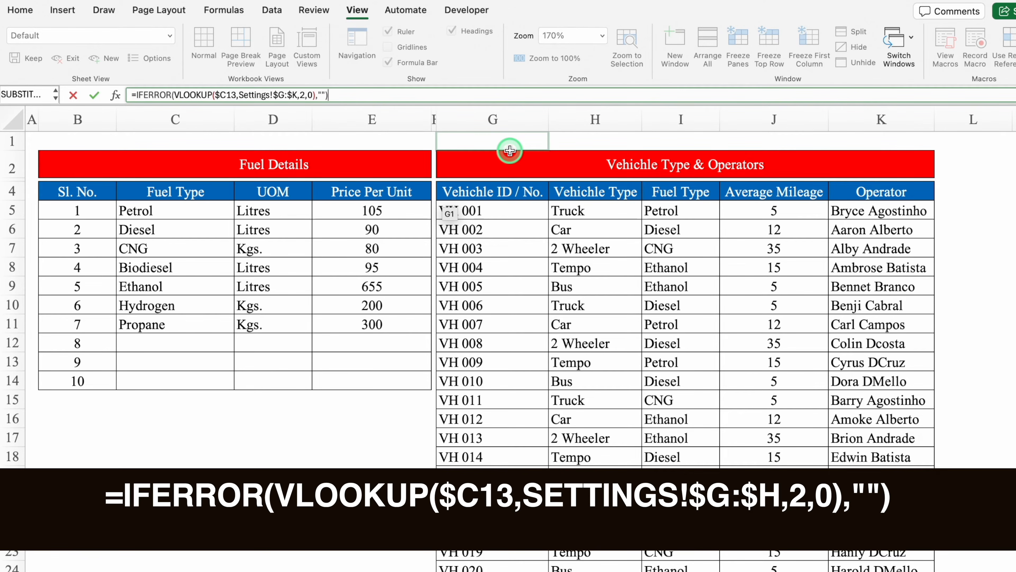
key(Return)
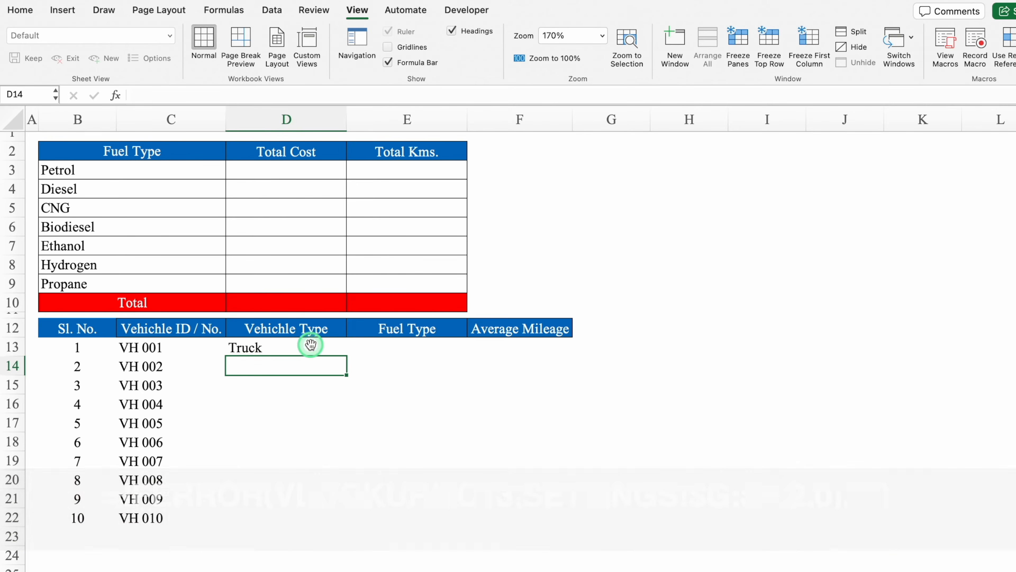
Step: Test the vehicle type lookup by picking VH 002 in C13, and undo the change
click(311, 345)
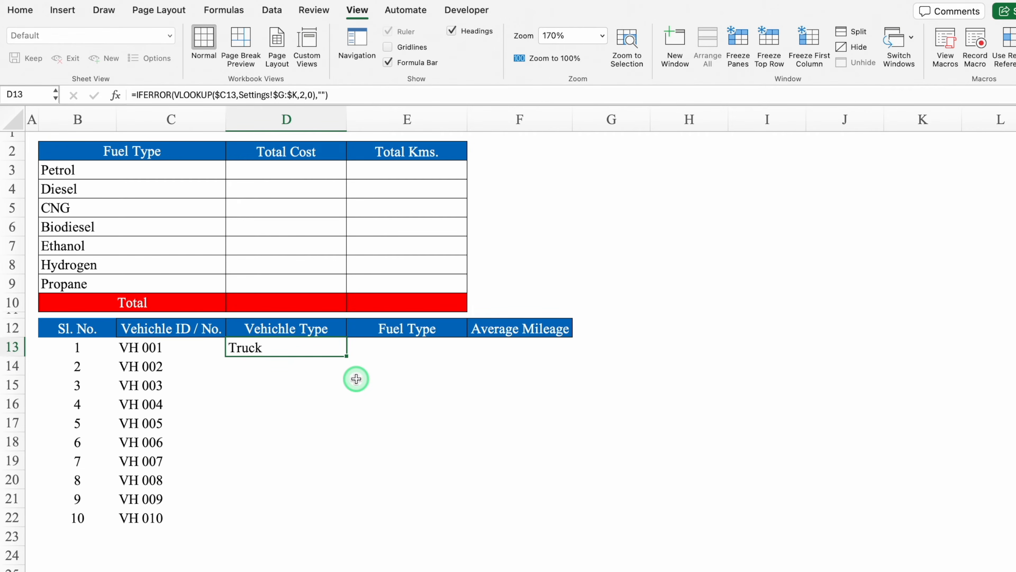
click(172, 344)
click(231, 347)
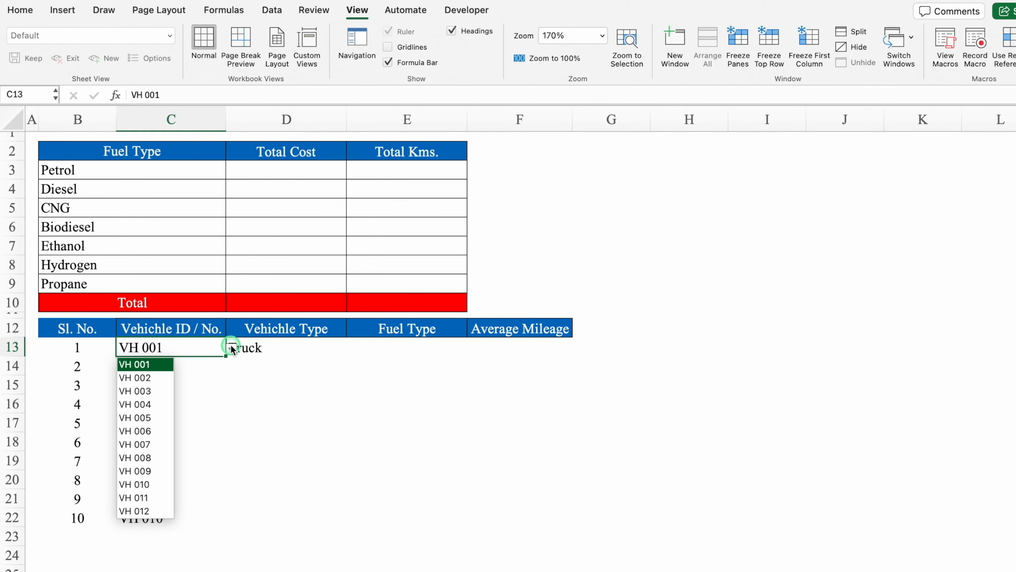
click(142, 377)
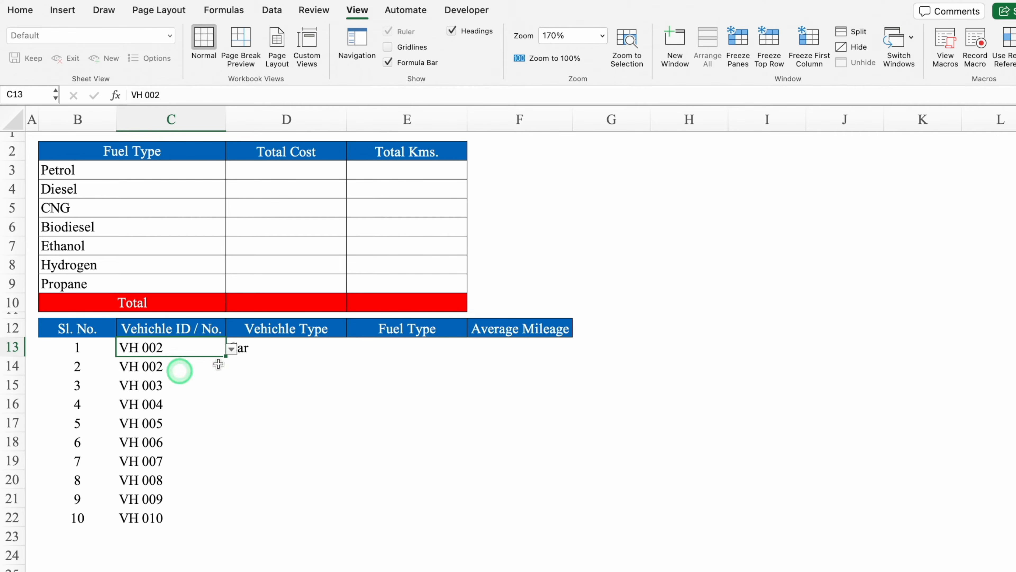
click(262, 379)
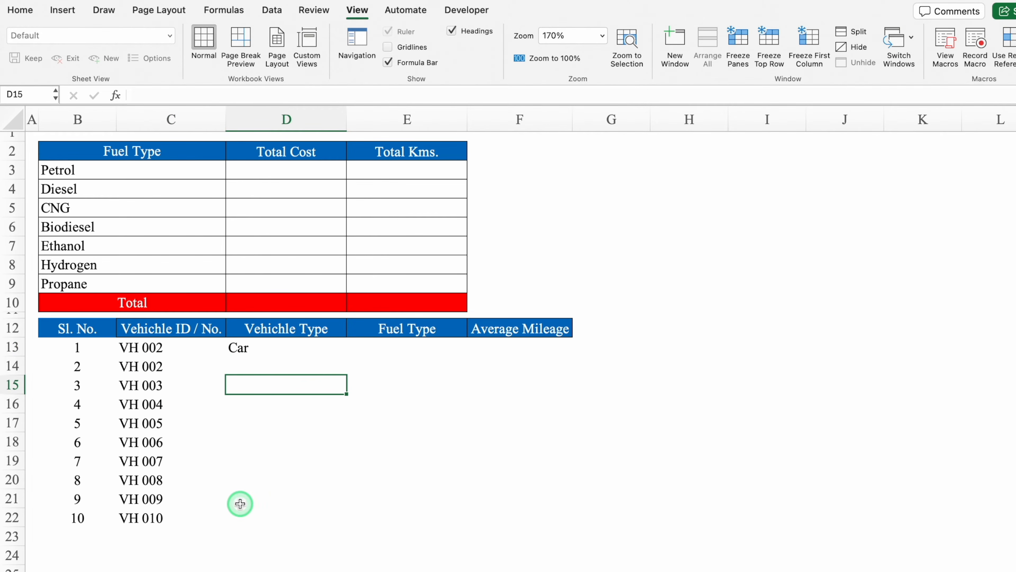
key(super+z)
Step: Fill the vehicle type formula from D13 down to D22 and apply borders to the whole tracking table
click(256, 347)
drag(347, 362, 335, 521)
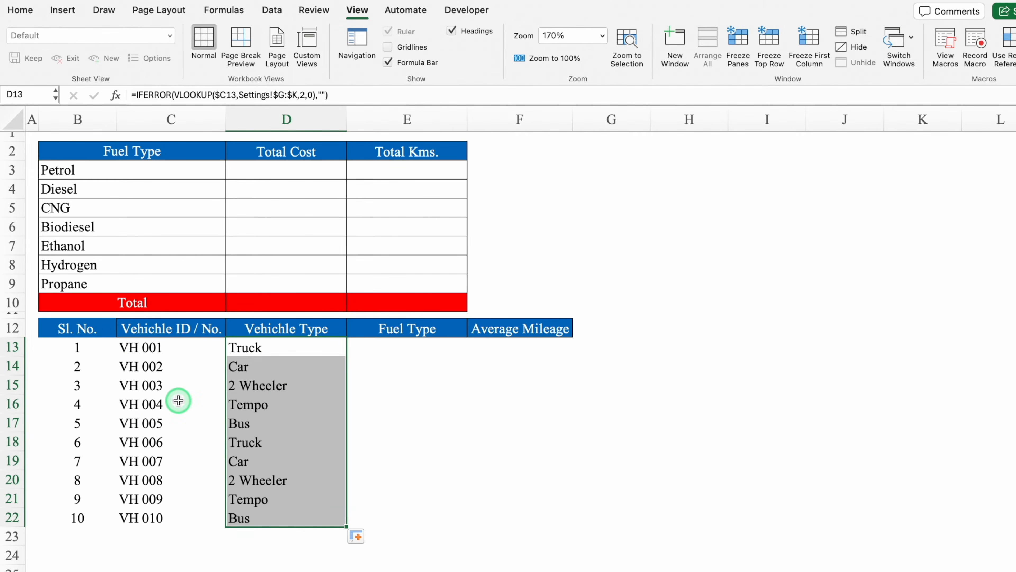
key(super+a)
click(22, 12)
click(162, 60)
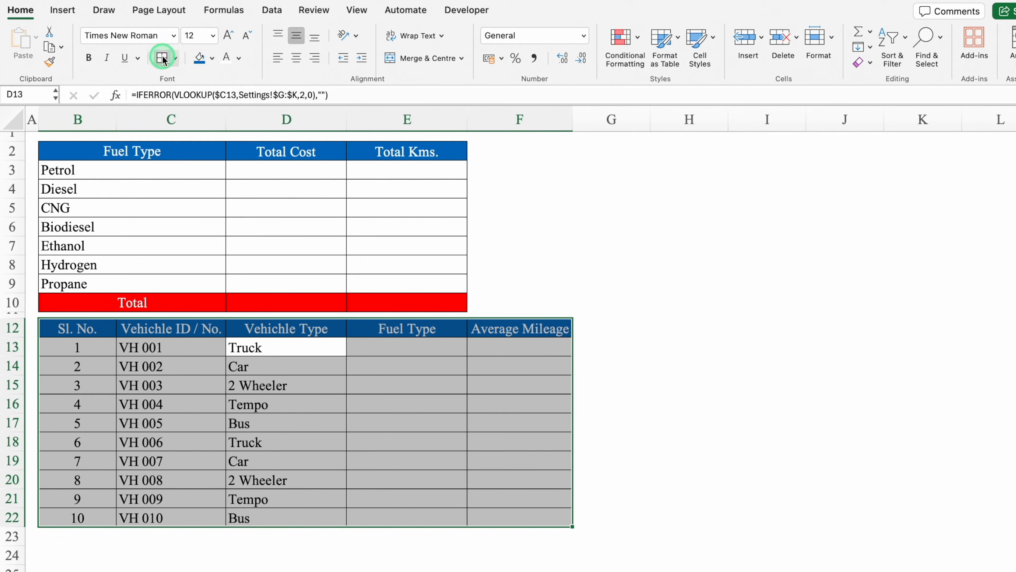
Step: Copy the D13 lookup formula across to the Fuel Type and Average Mileage cells, E13 and F13
click(405, 349)
click(339, 351)
drag(346, 356, 533, 359)
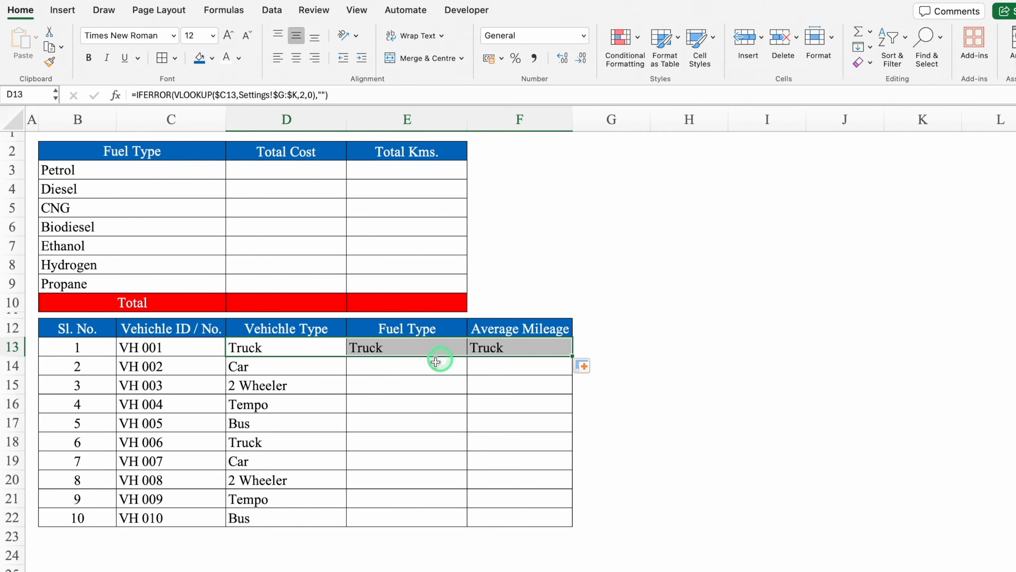
Step: Count the column positions of Fuel Type and Average Mileage in the vehicle table on the Settings sheet
click(416, 348)
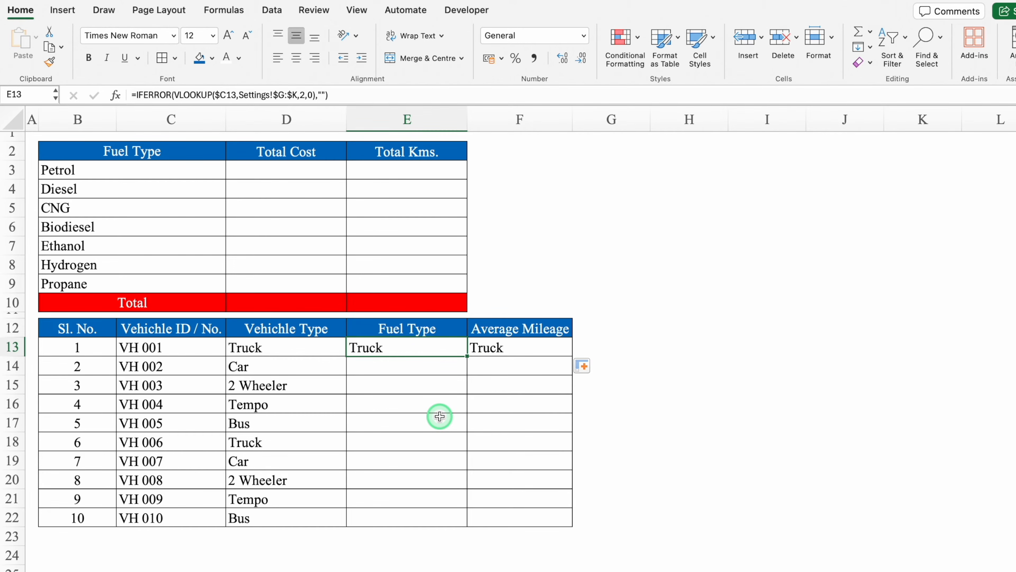
key(ctrl+Page_Up)
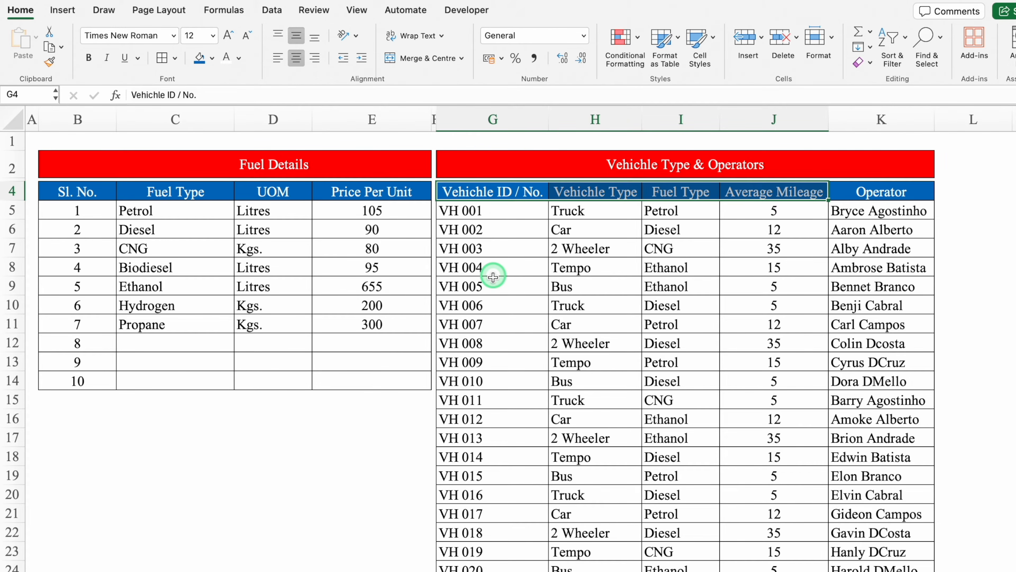
click(503, 191)
click(592, 191)
click(666, 193)
click(759, 192)
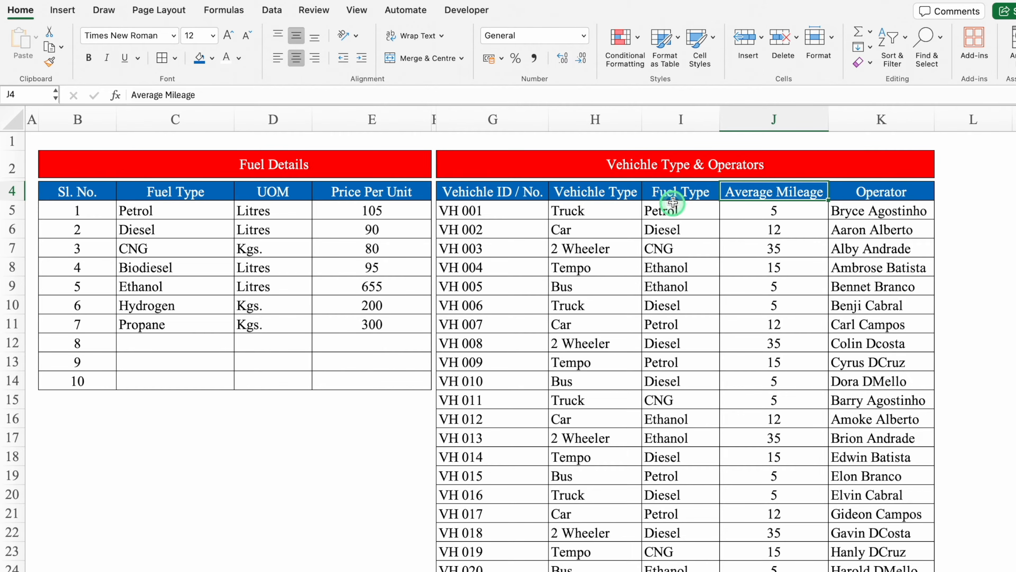
click(676, 193)
click(754, 190)
key(ctrl+Page_Down)
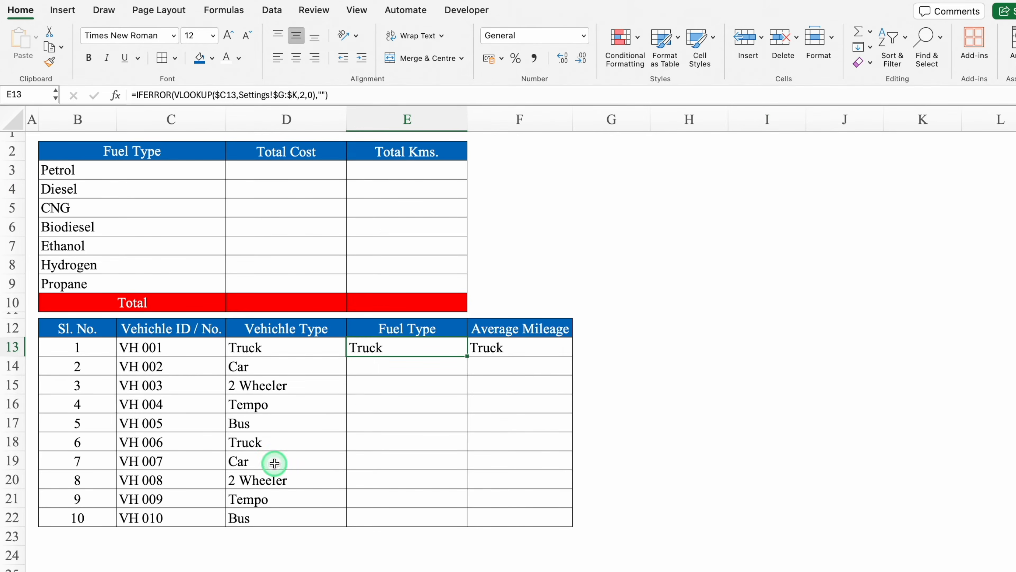
Step: Set the column index of the VLOOKUP in E13 to 3 for the fuel type
click(305, 95)
key(BackSpace)
text(3)
key(Return)
Step: Set the column index of the VLOOKUP in F13 to 4 for the average mileage, and centre the cell
click(479, 342)
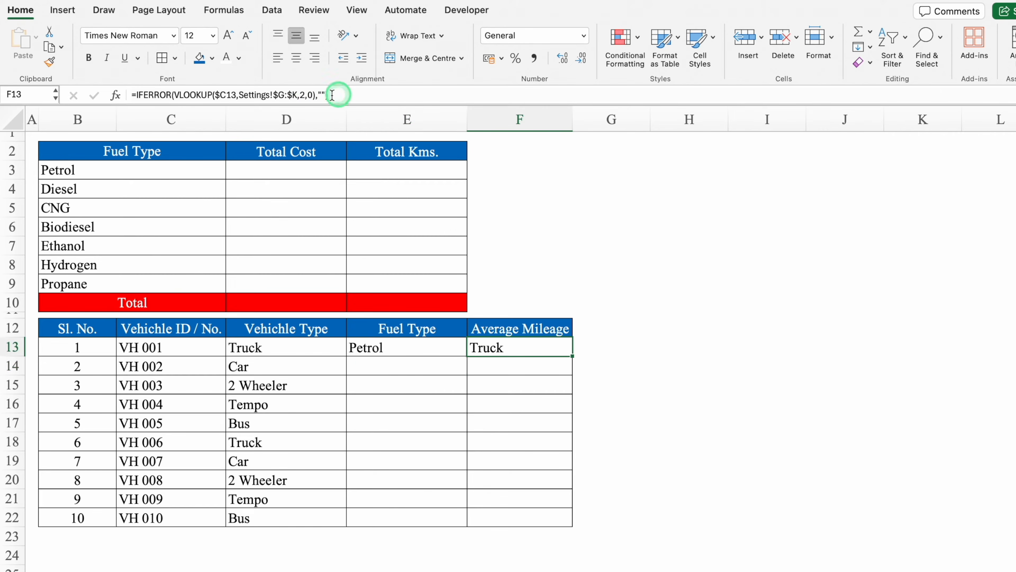
click(304, 96)
key(BackSpace)
text(4)
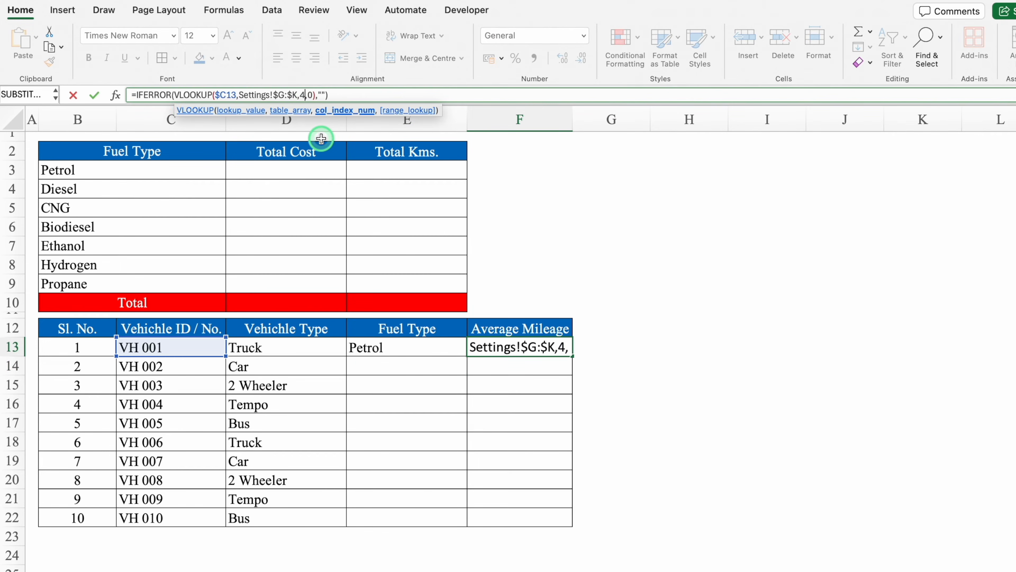
key(Return)
click(523, 346)
click(296, 58)
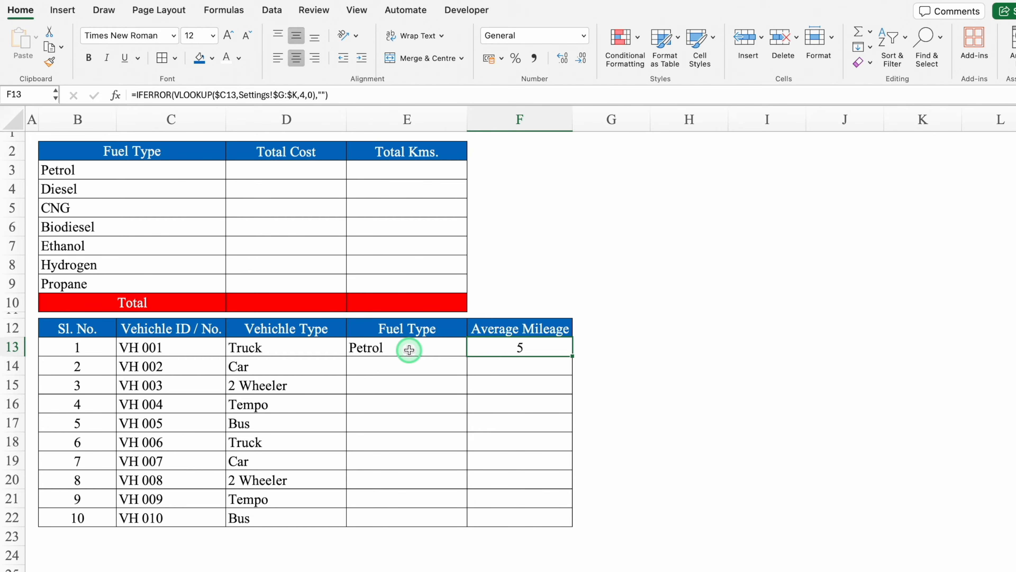
Step: Fill the E13 and F13 formulas down to row 22 and glance at the source table on the Settings sheet
drag(409, 350, 501, 354)
drag(572, 354, 569, 524)
click(604, 245)
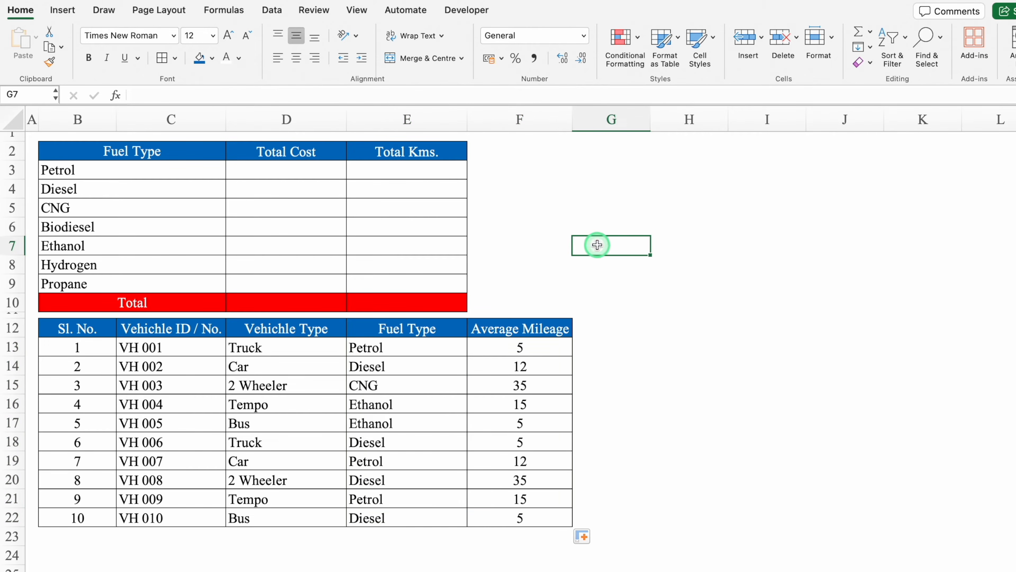
click(398, 348)
click(149, 567)
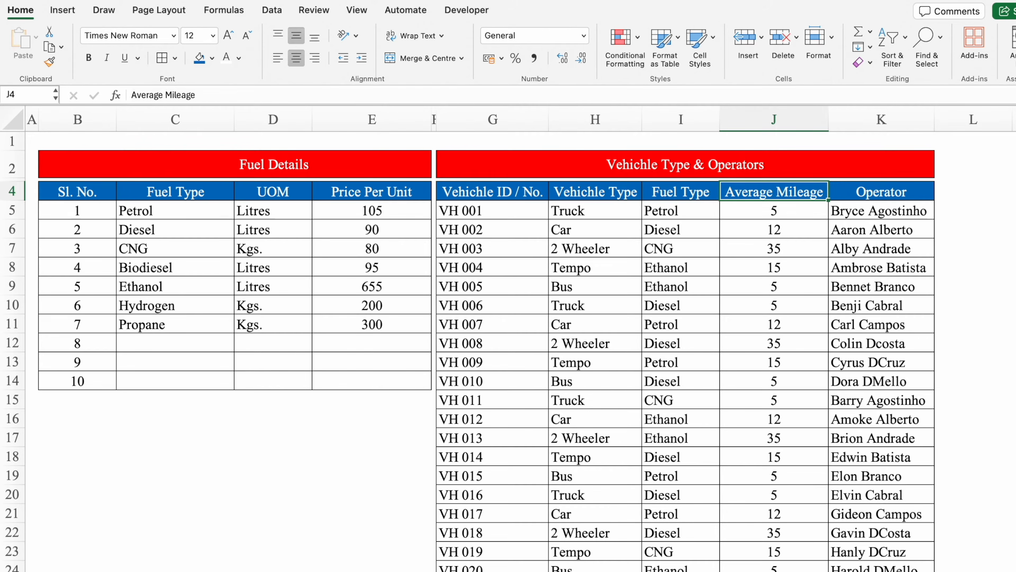
click(200, 570)
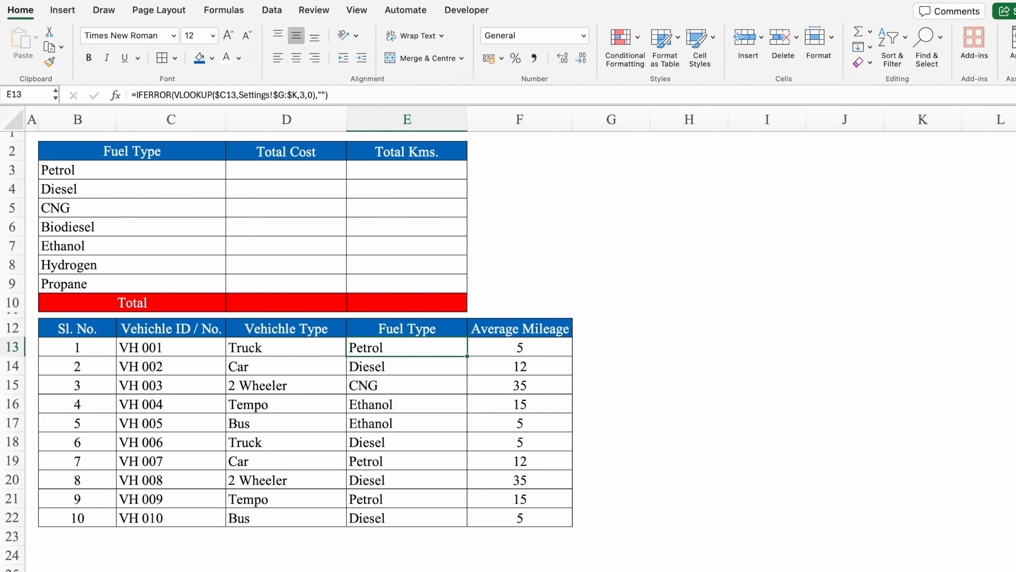
Step: Extend the header formatting from F12 across blank cells G12 to J12 and make row 12 taller
click(596, 330)
key(Left)
drag(572, 336, 883, 324)
drag(612, 327, 830, 324)
key(Delete)
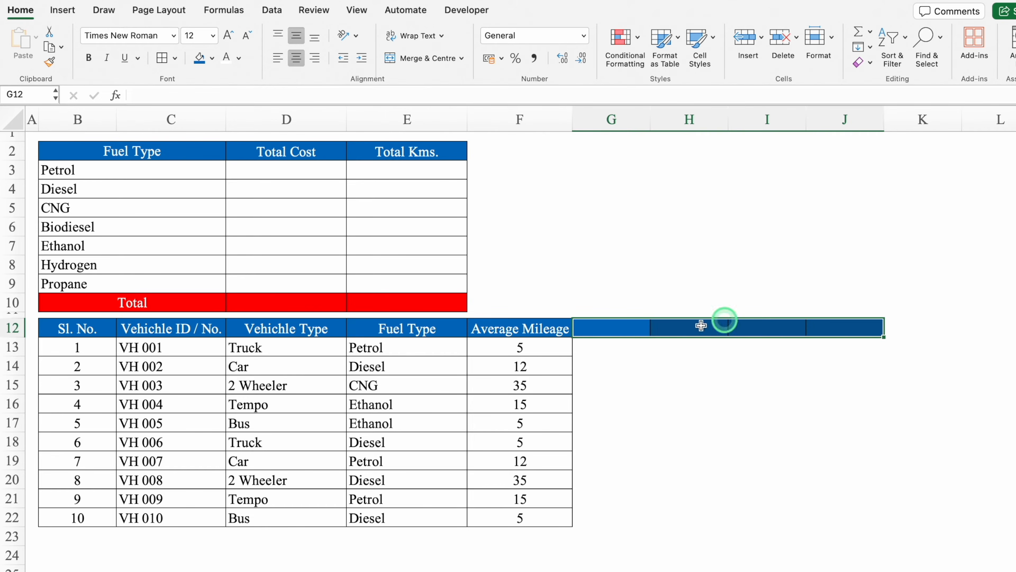
click(618, 333)
drag(15, 338, 14, 356)
Step: Add (Kms.) on a second line of the Average Mileage header in F12
click(539, 338)
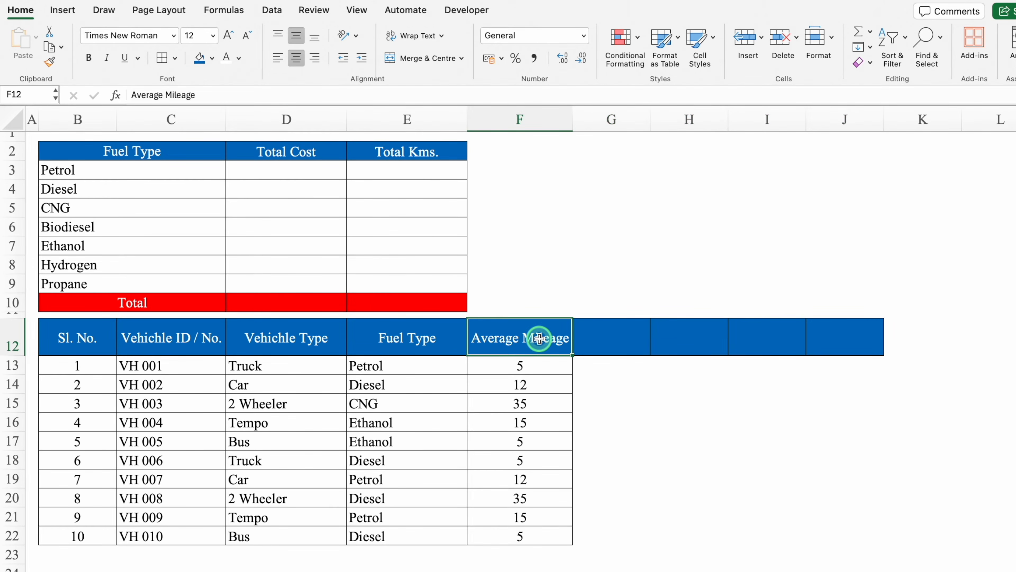
click(288, 94)
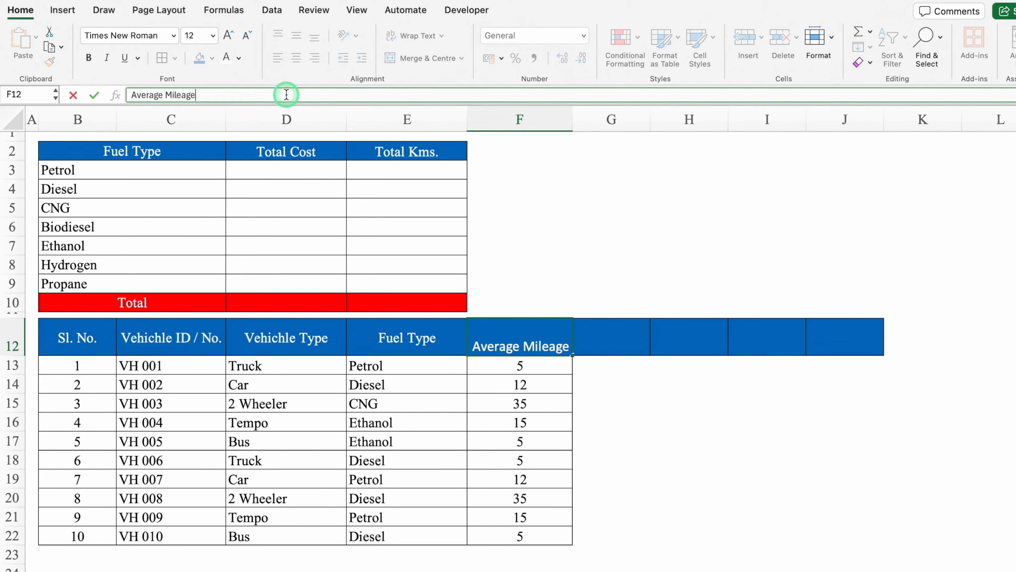
key(alt+Return)
text((Kms.))
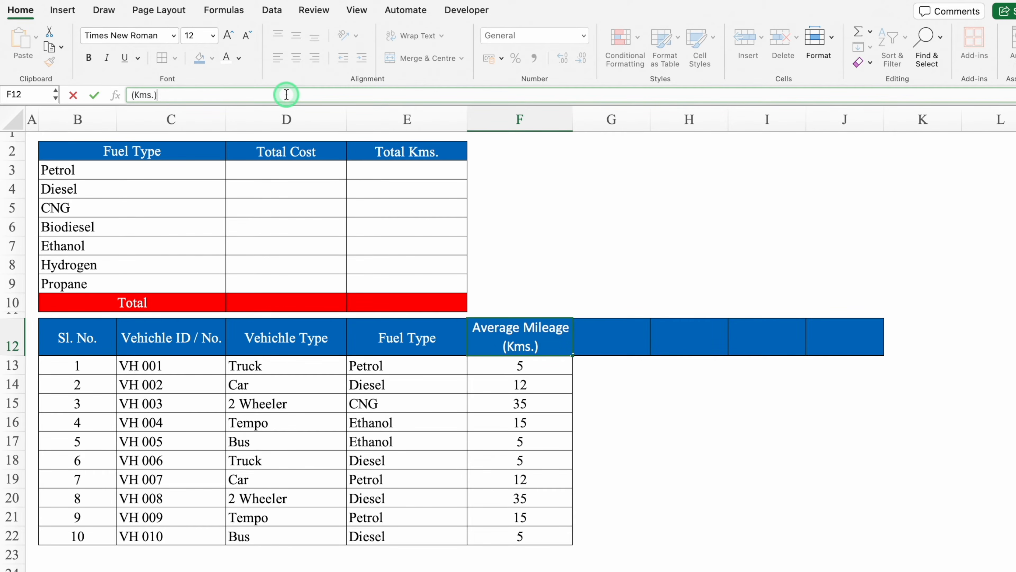
key(Return)
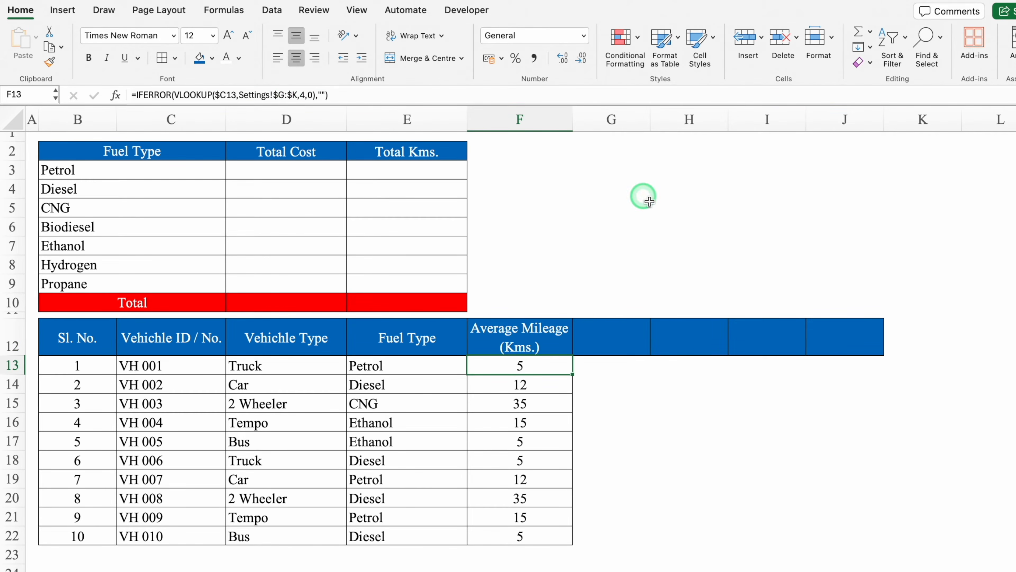
Step: Enter the header UOM in G12
key(Up)
key(Right)
text(UOM)
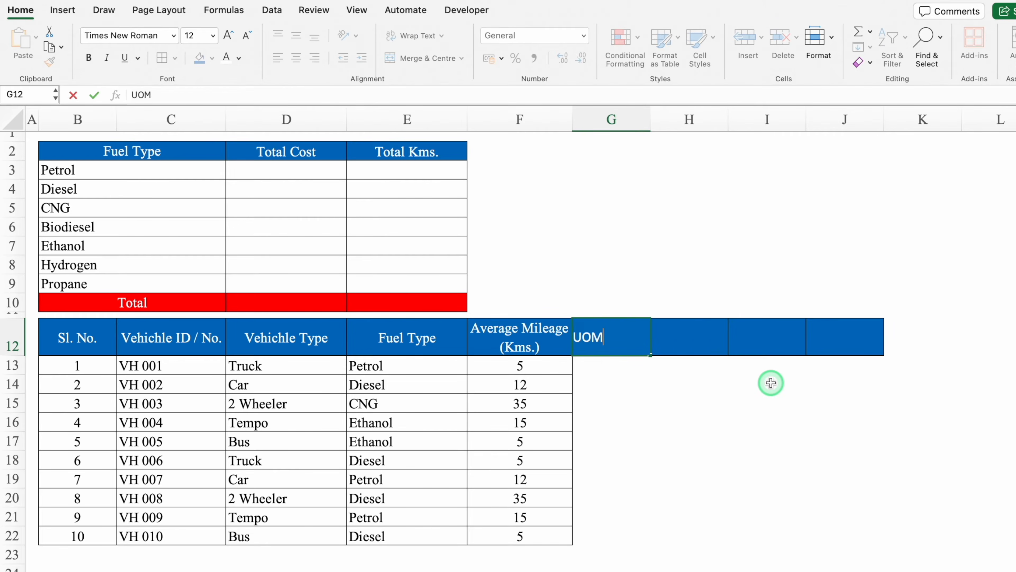
key(Tab)
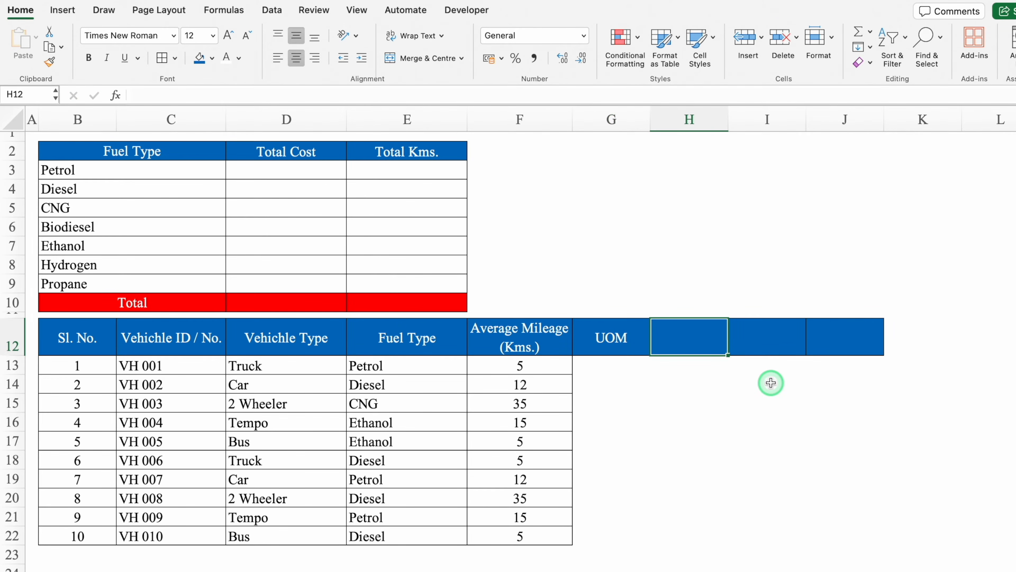
Step: Enter the headers Price Per Unit in H12 and Operator in I12, and widen column H to fit its header
text(Price Per Unit)
key(Tab)
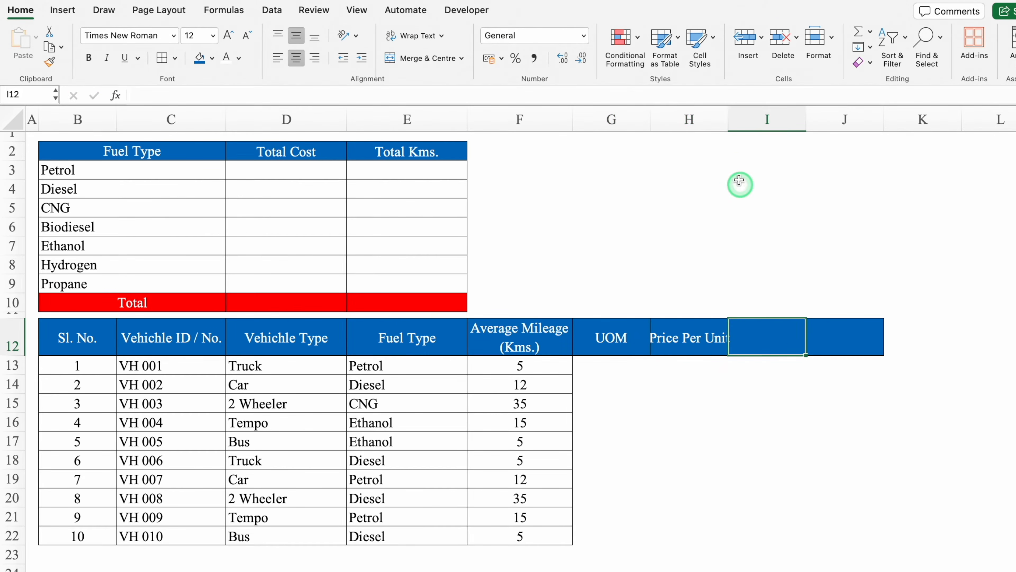
double_click(731, 118)
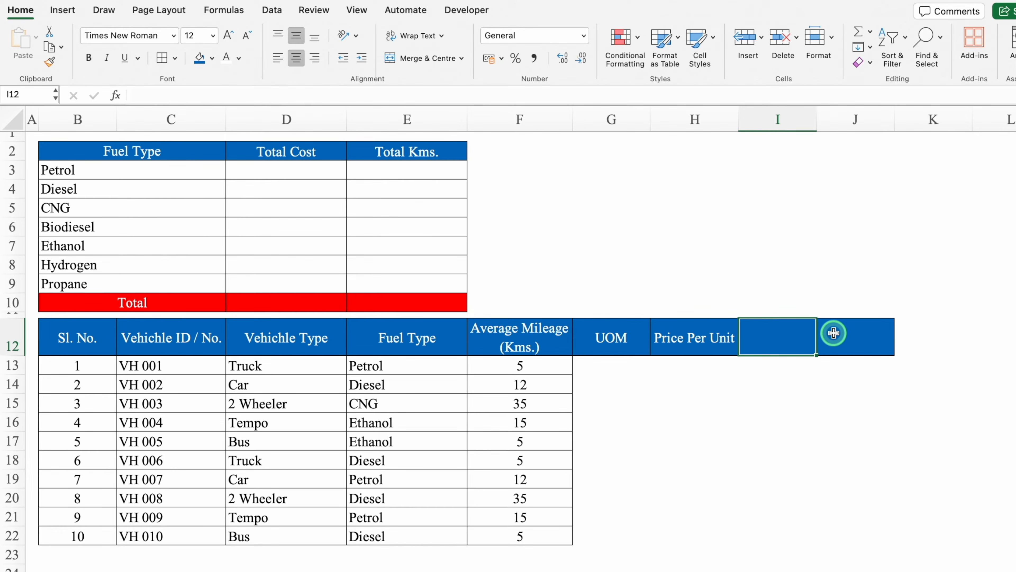
text(Operator)
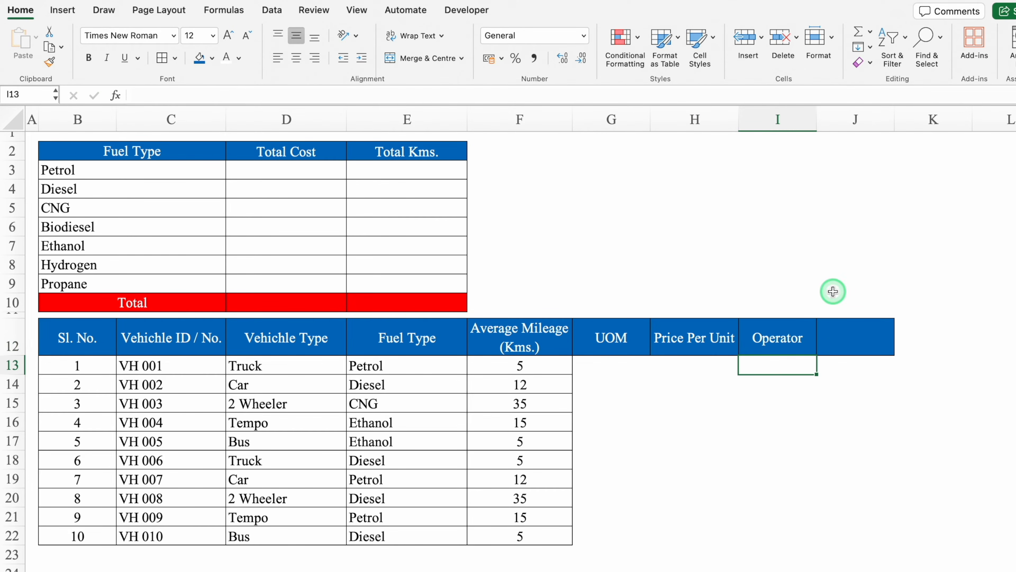
key(Tab)
Step: Start a VLOOKUP formula in G13 with the fuel type cell $E13 as the lookup value, locking only its column
click(618, 366)
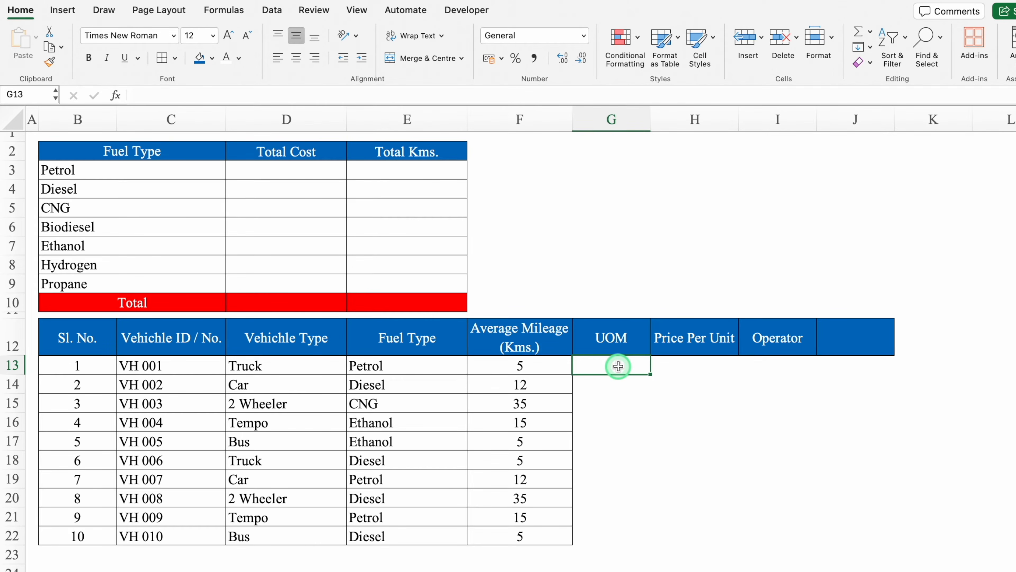
text(=vlo)
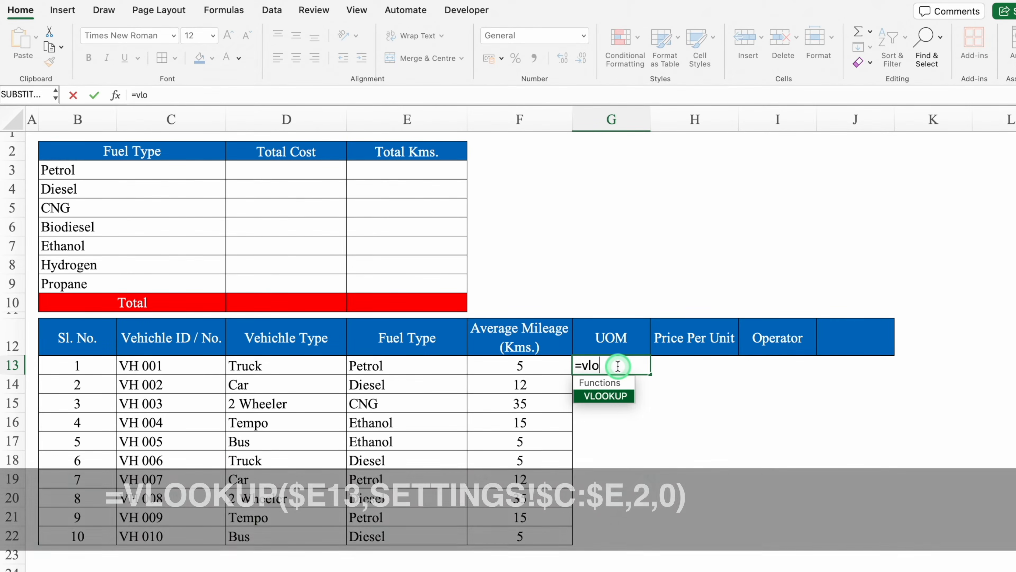
double_click(606, 395)
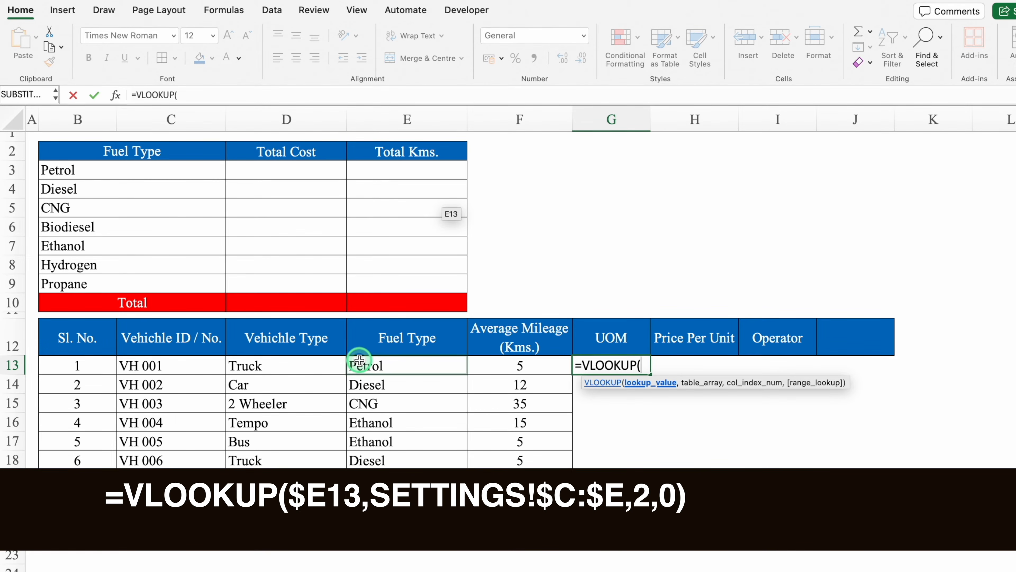
click(378, 365)
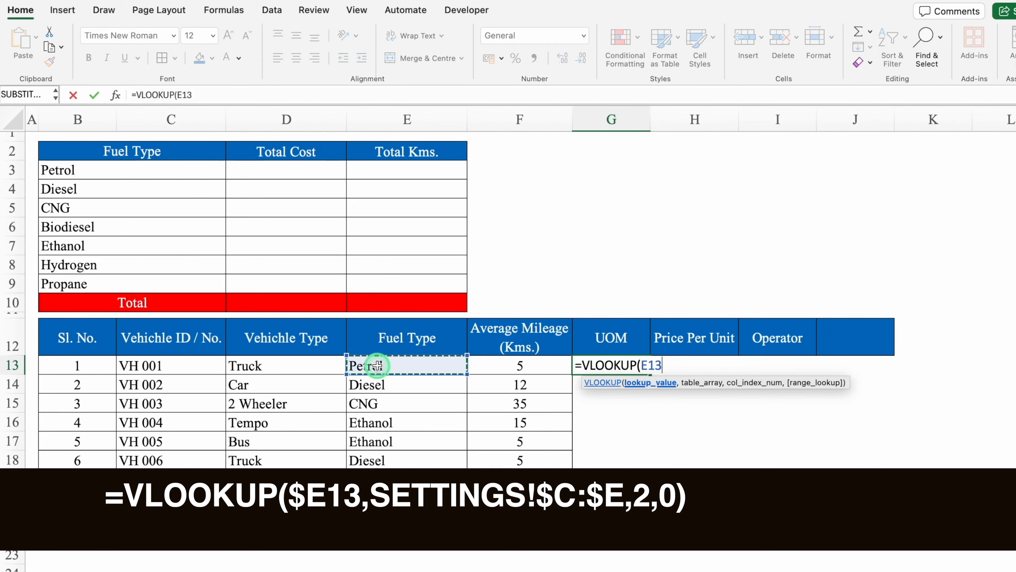
key(F4)
key(F4)
key(F4)
text(,)
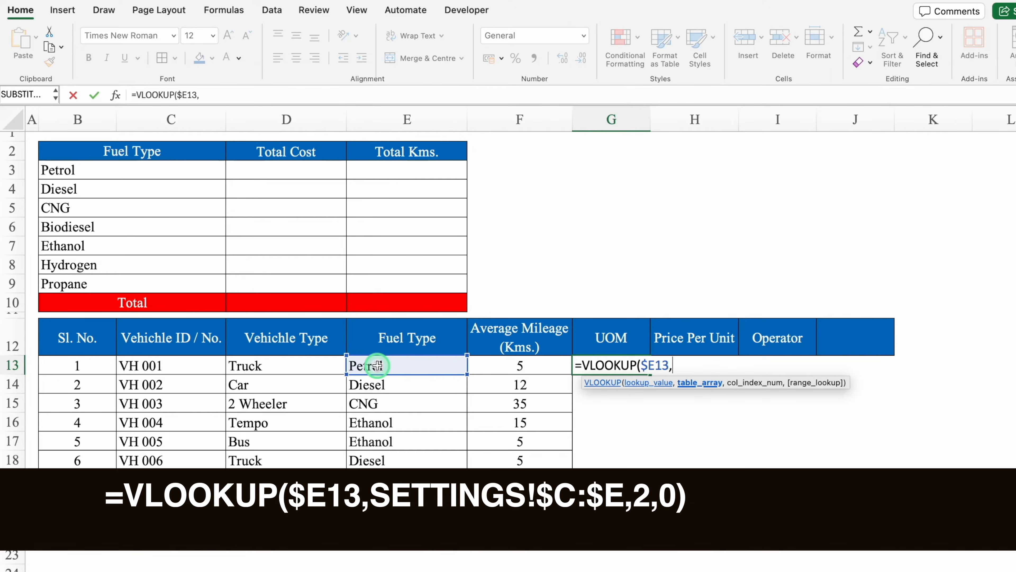
Step: Complete the G13 VLOOKUP with Settings!$C:$E as the table array, column index 2 and 0 for exact match
click(105, 571)
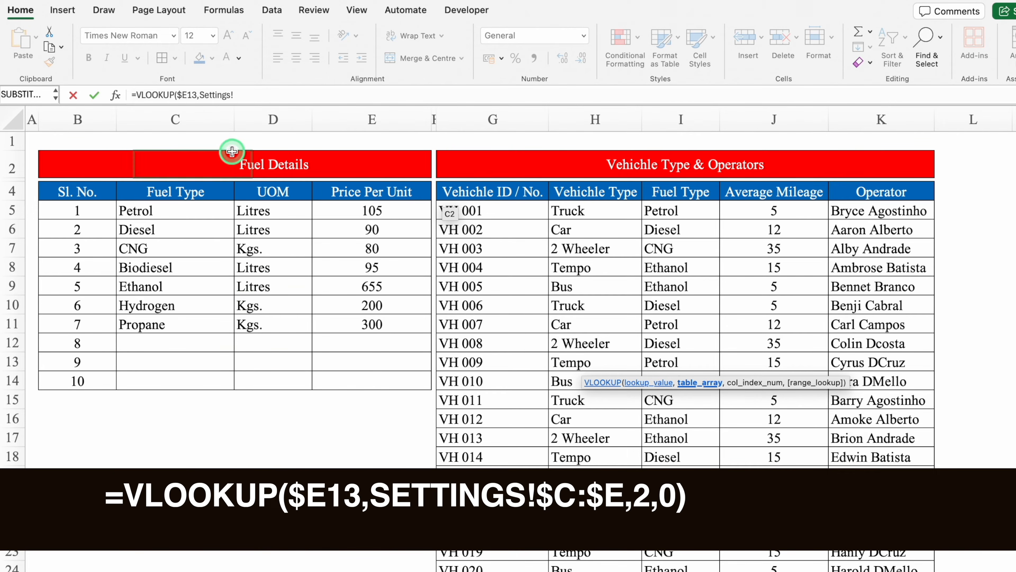
click(188, 120)
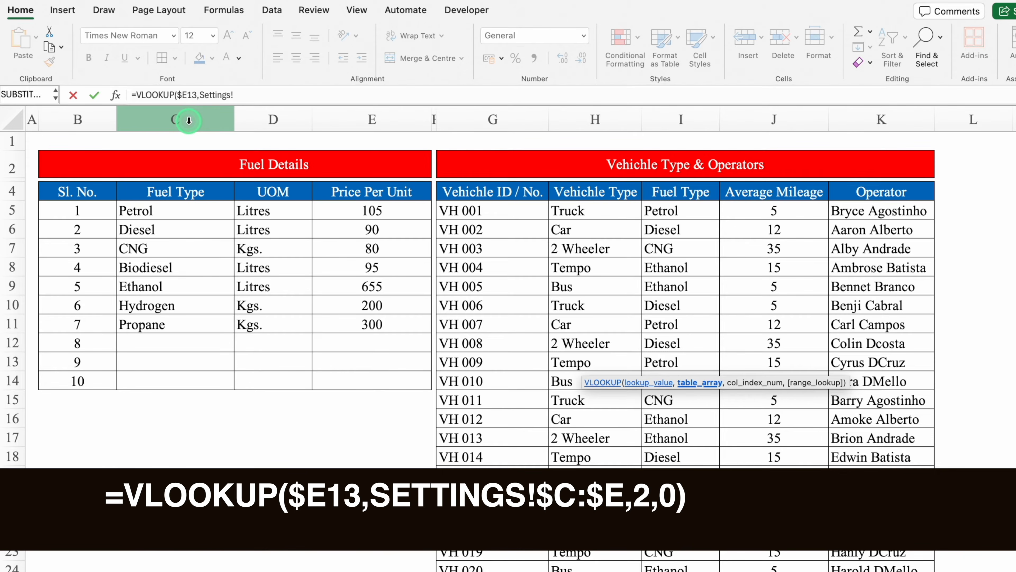
drag(188, 120, 430, 131)
key(F4)
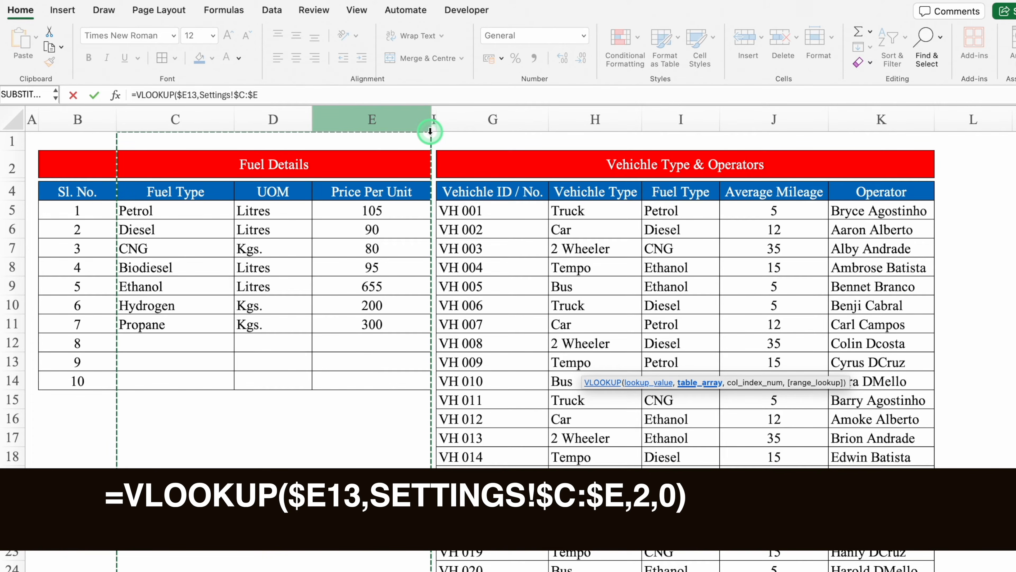
text(,)
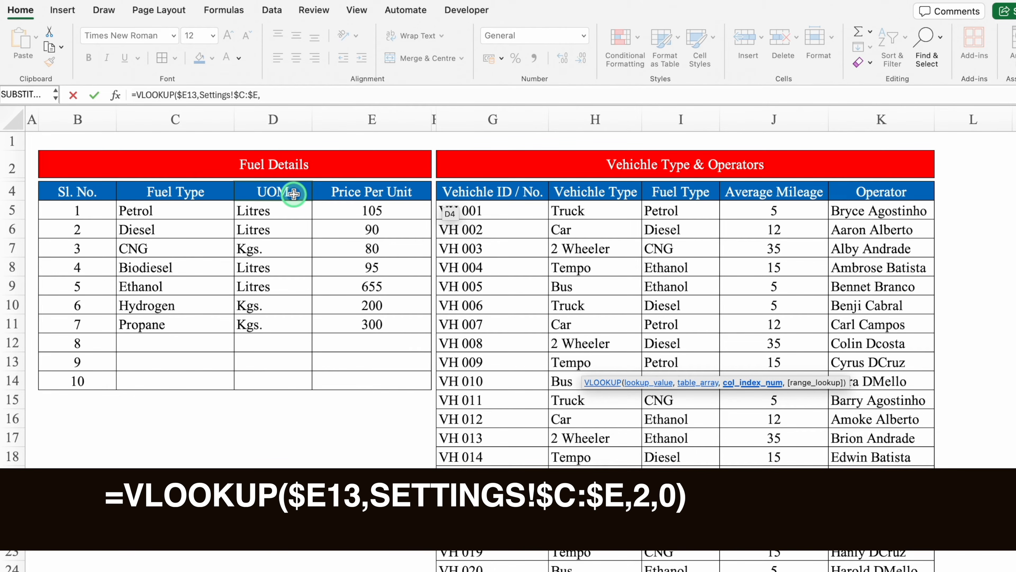
text(2,)
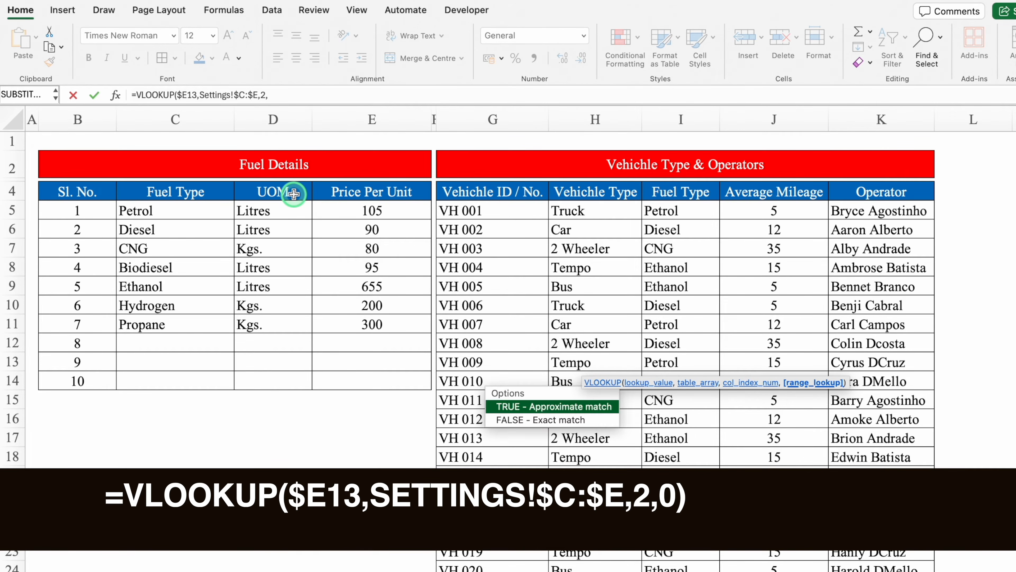
text(0))
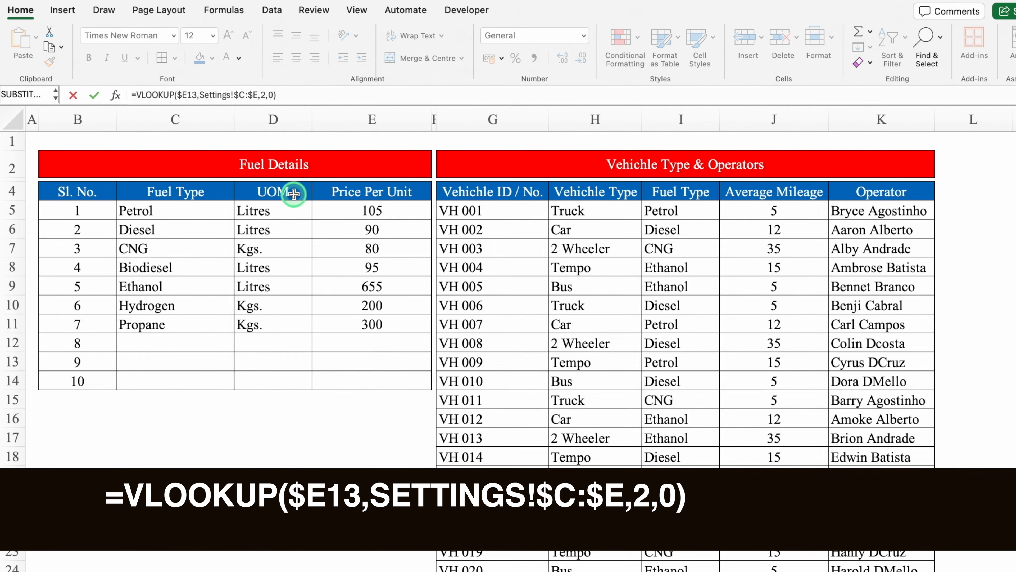
Step: Wrap the G13 lookup in IFERROR so that it returns an empty string ("") on error
click(136, 95)
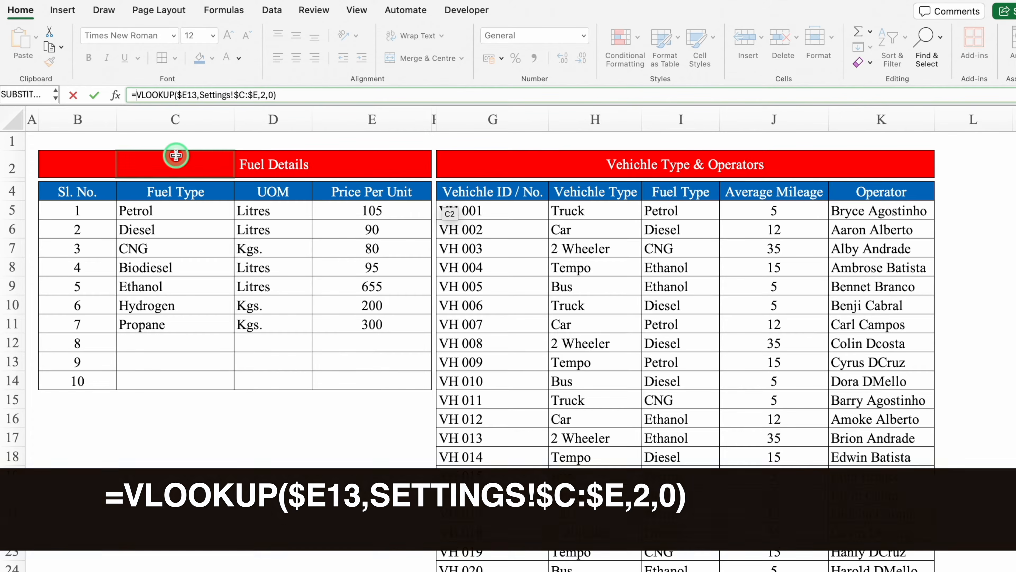
text(iferr)
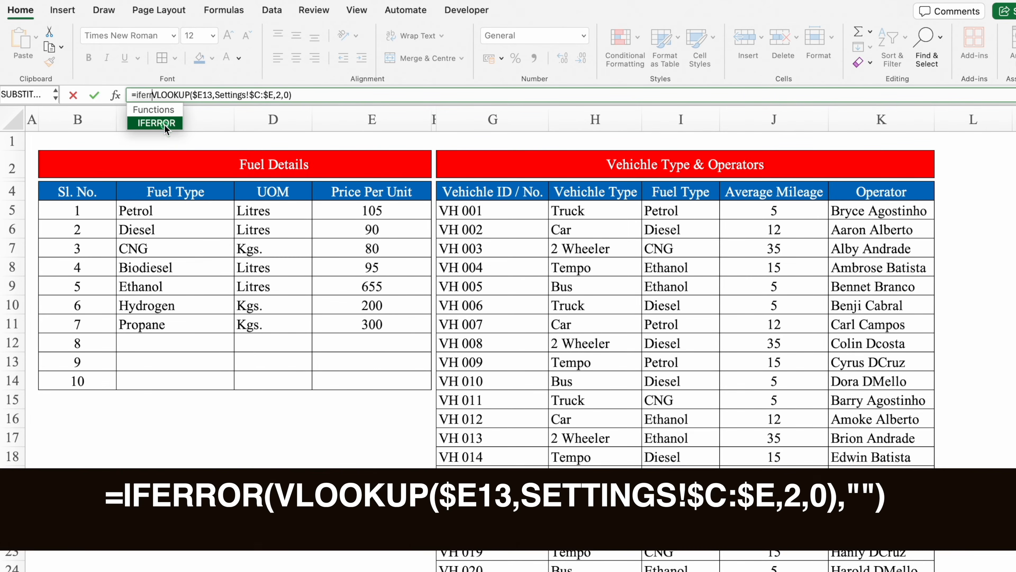
double_click(165, 124)
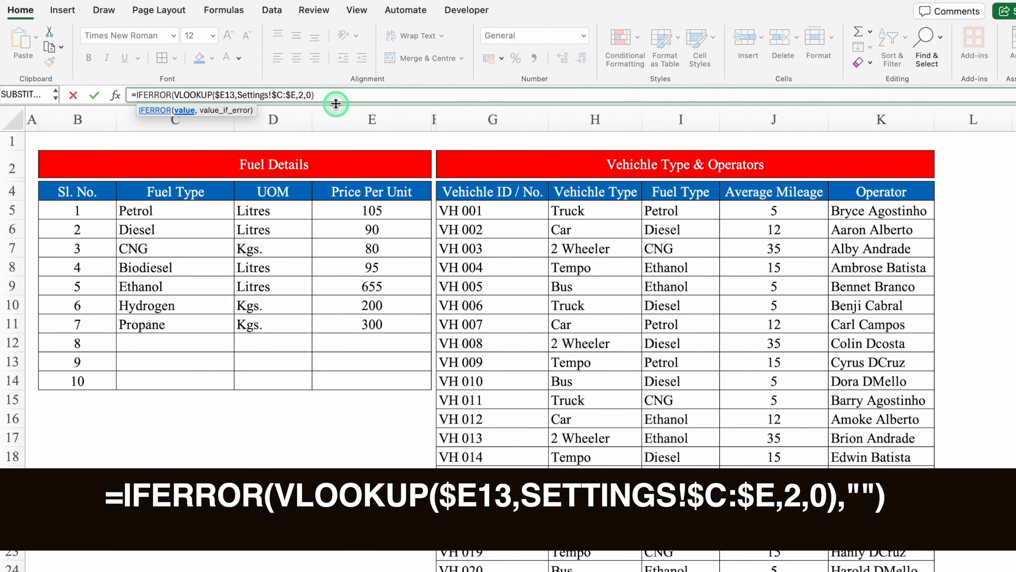
click(488, 97)
text(,)
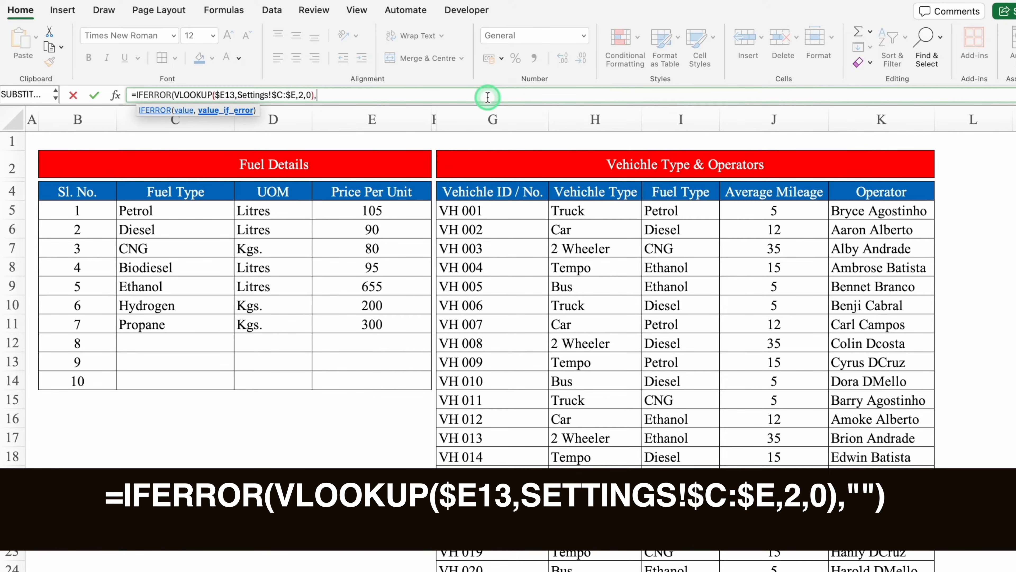
text(""))
key(Return)
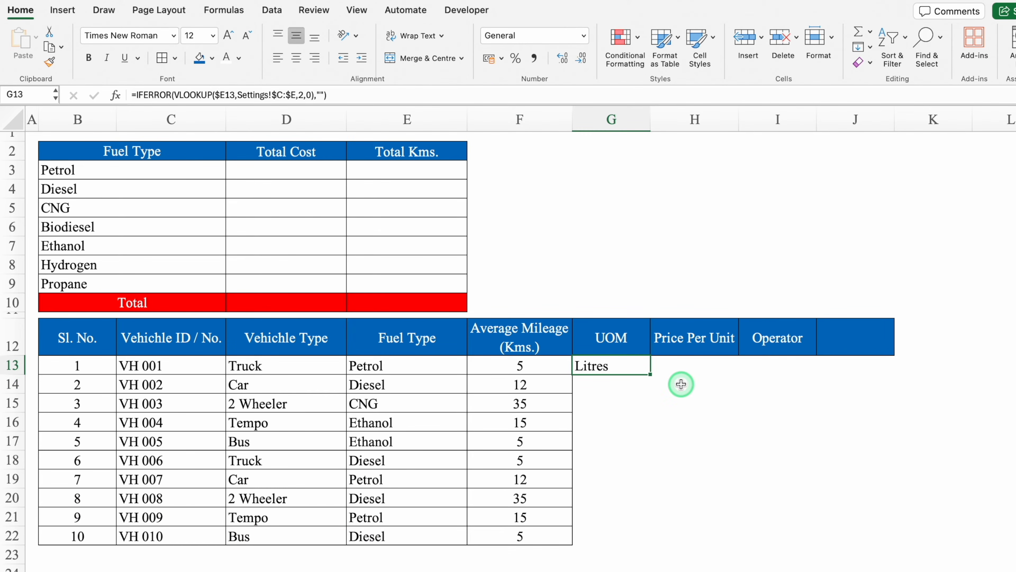
Step: Fill the UOM formula from G13 down to G22 and check the unit returned for the CNG vehicle in row 15
drag(650, 374, 651, 545)
click(430, 405)
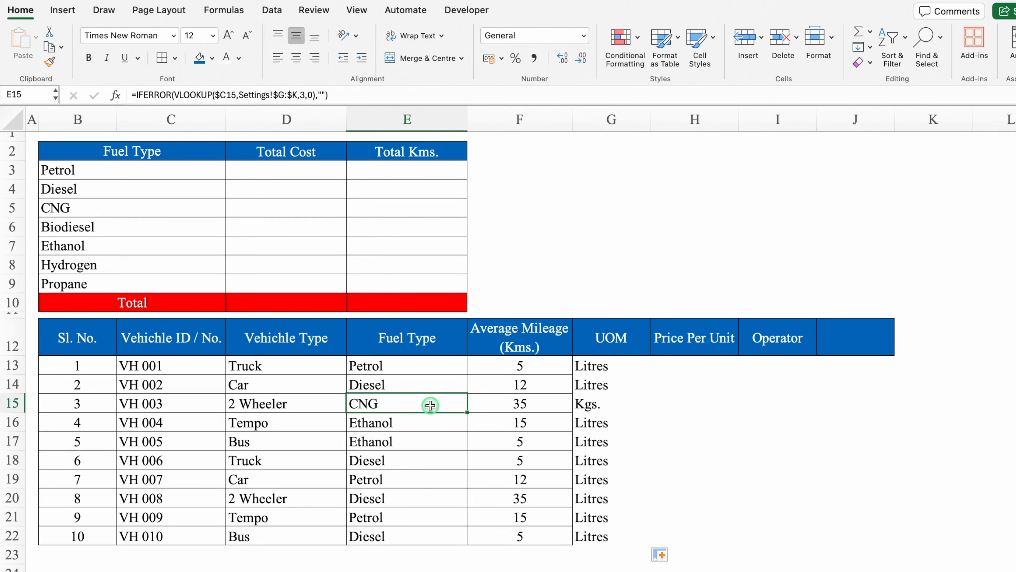
click(589, 404)
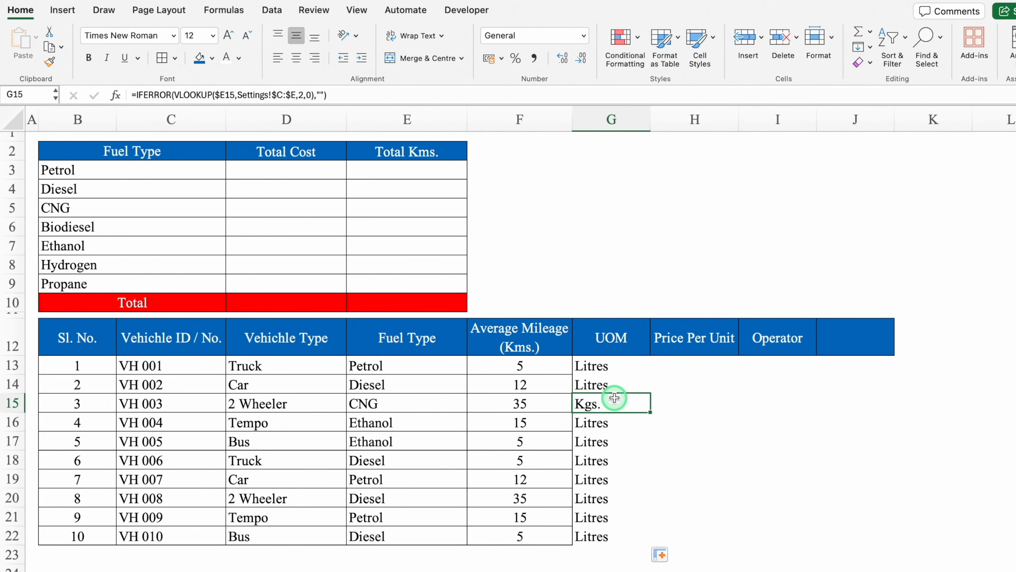
Step: Apply all-cell borders to the range G12:J22
click(608, 363)
mouse_move(608, 338)
mouse_down()
mouse_move(852, 424)
mouse_move(852, 538)
mouse_up()
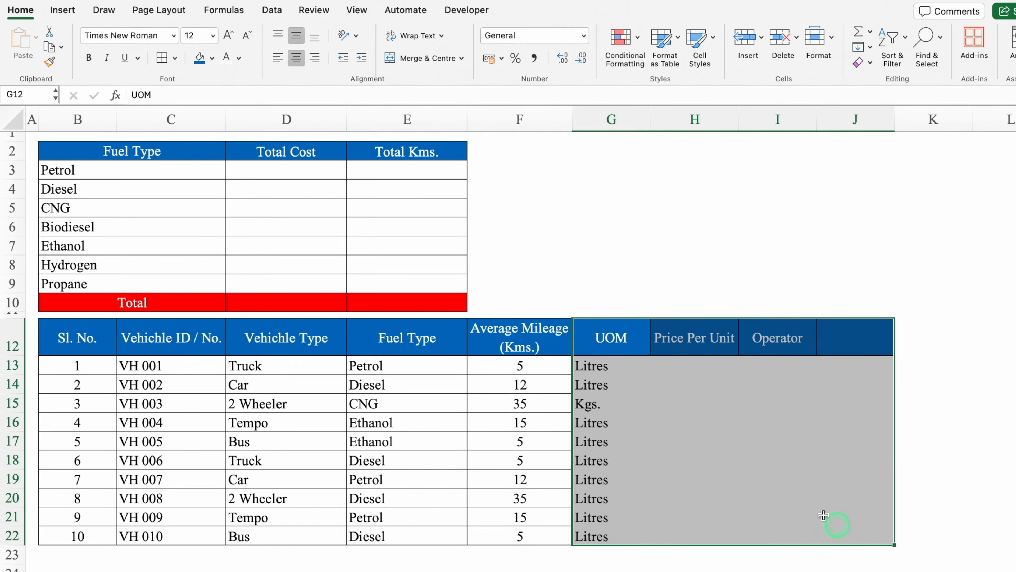
click(163, 58)
Step: Copy the G13 formula across to H13 and change its VLOOKUP column index to 3 for the price per unit
key(Down)
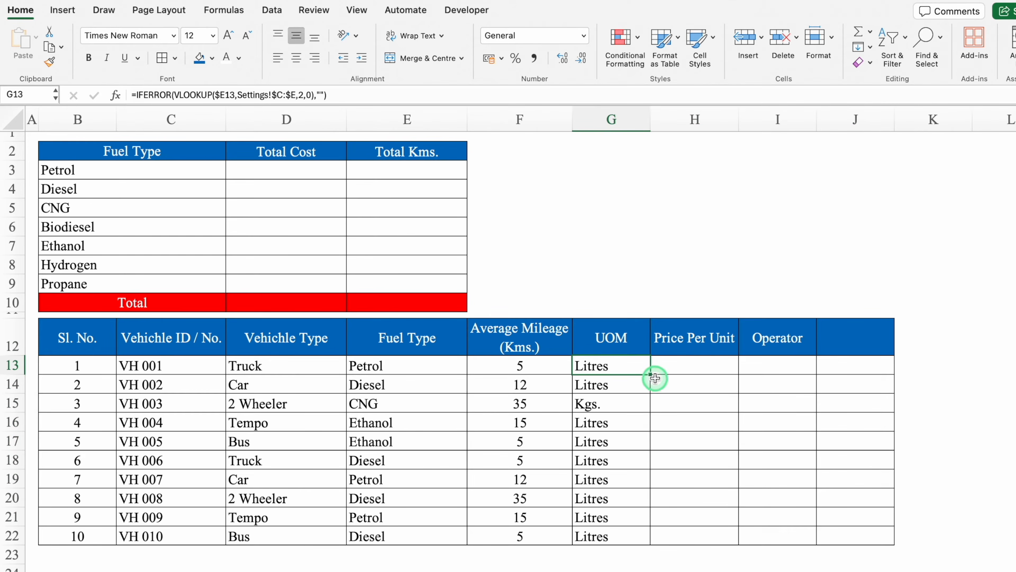
drag(650, 374, 701, 377)
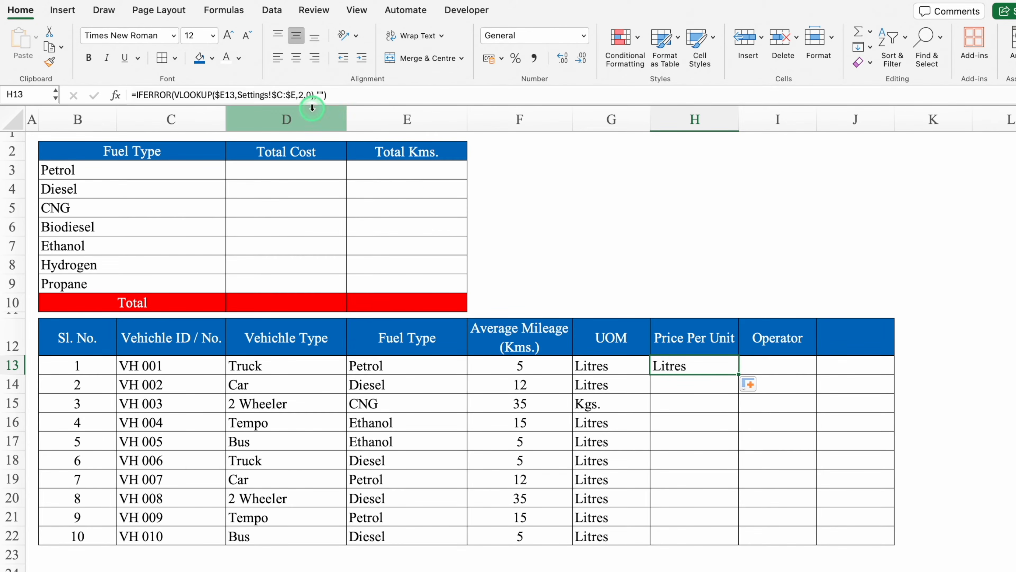
click(304, 94)
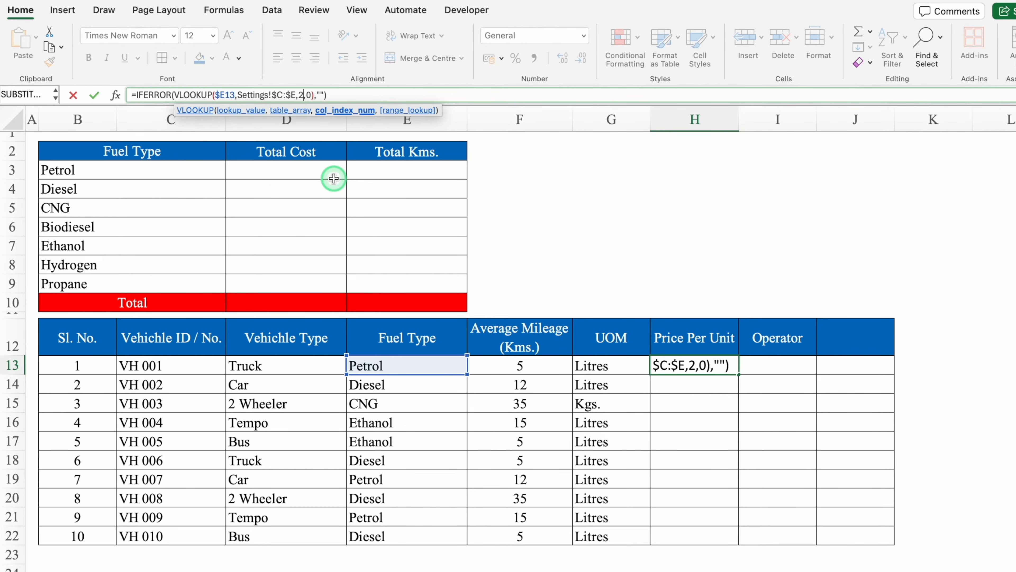
key(BackSpace)
text(3)
key(Return)
Step: Centre the price in H13 and fill its formula down to H22
click(696, 360)
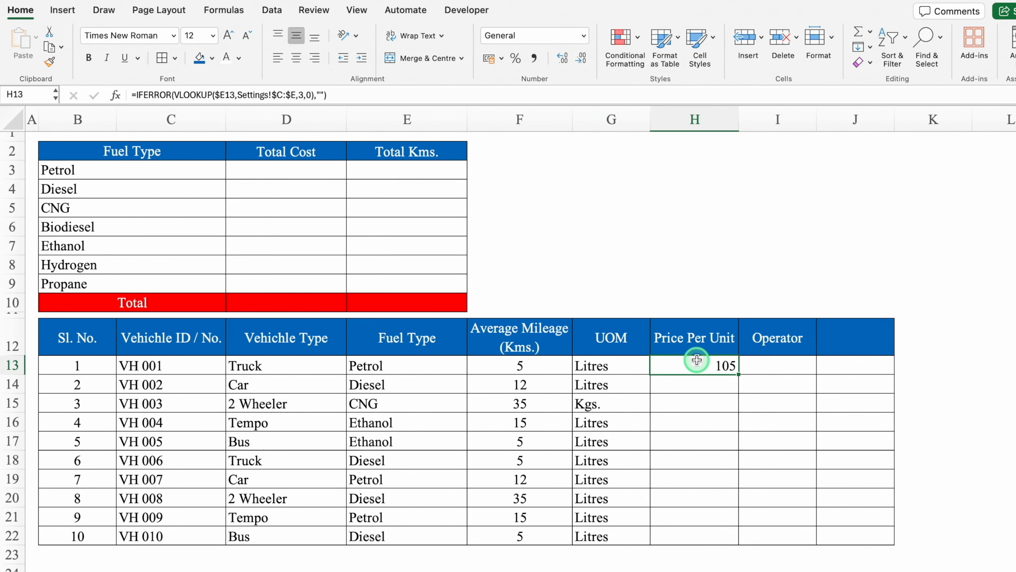
click(296, 57)
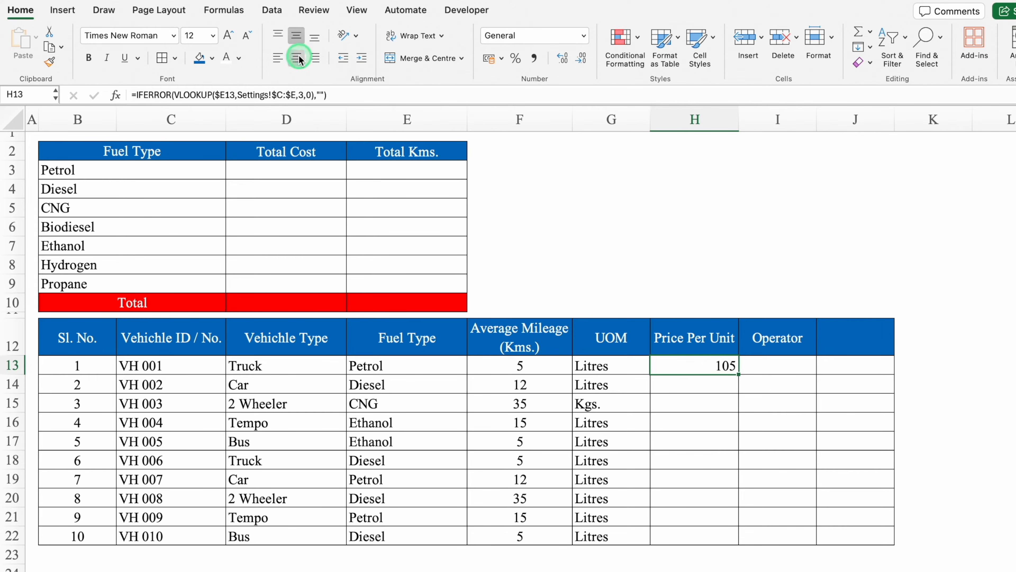
double_click(742, 373)
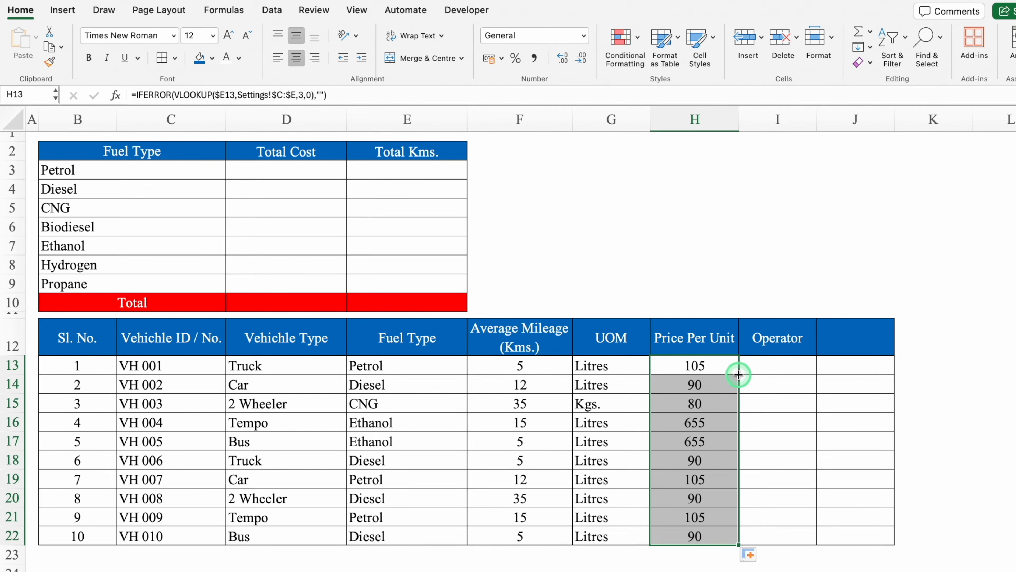
Step: Start a VLOOKUP formula in I13 under Operator, using the vehicle ID in $C13 as the lookup value with only its column locked
click(769, 368)
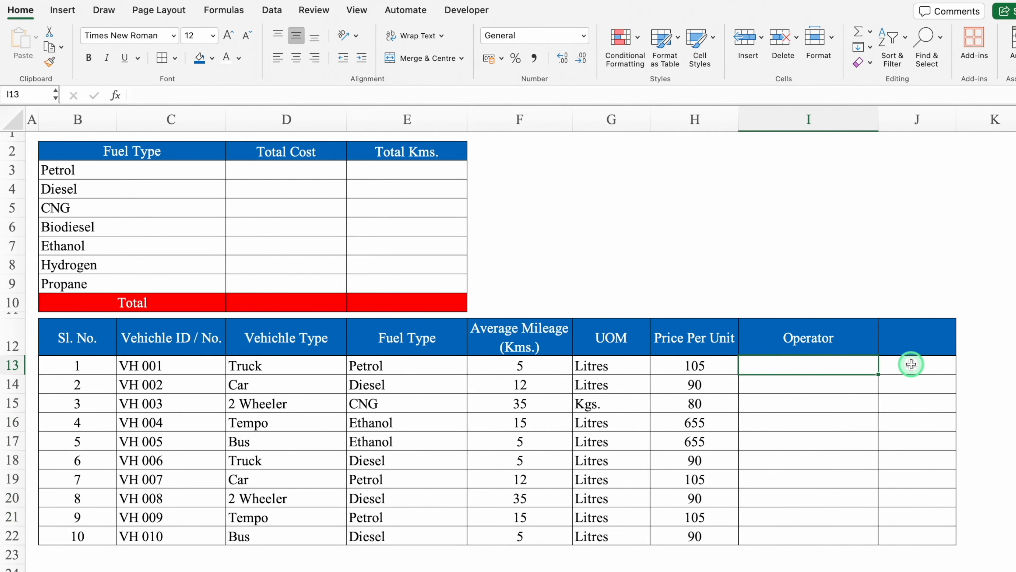
text(=vlo)
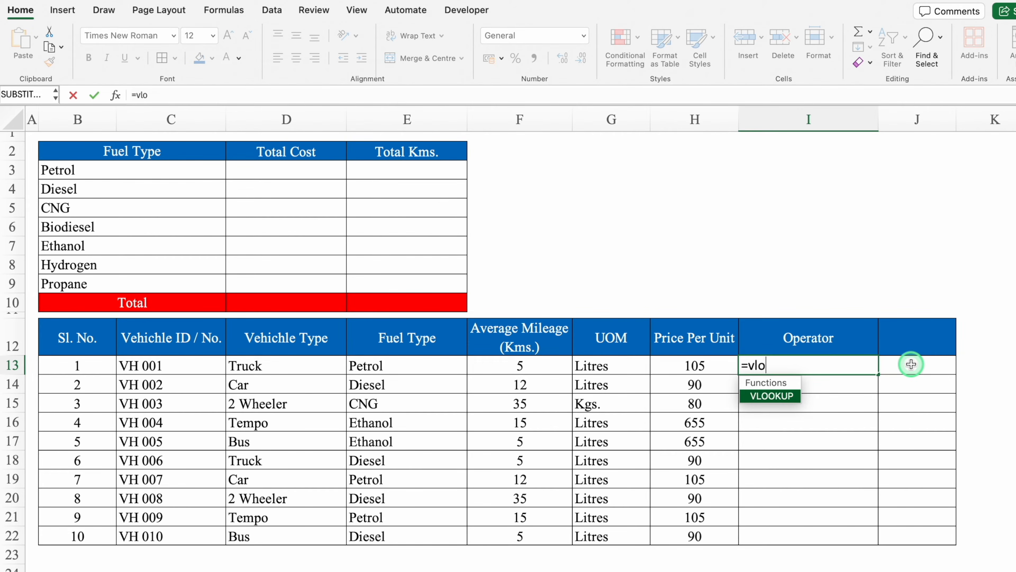
double_click(771, 395)
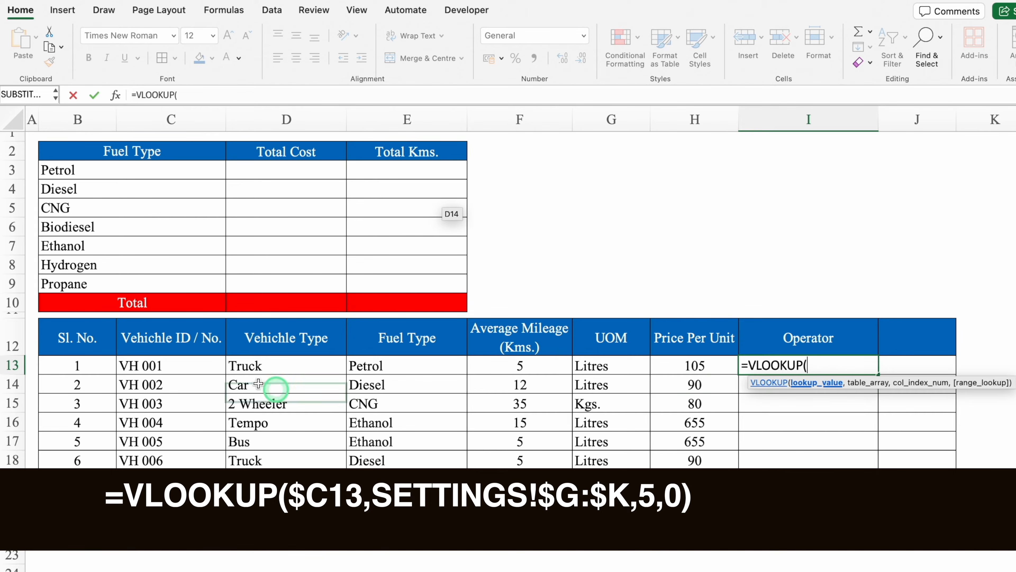
click(184, 361)
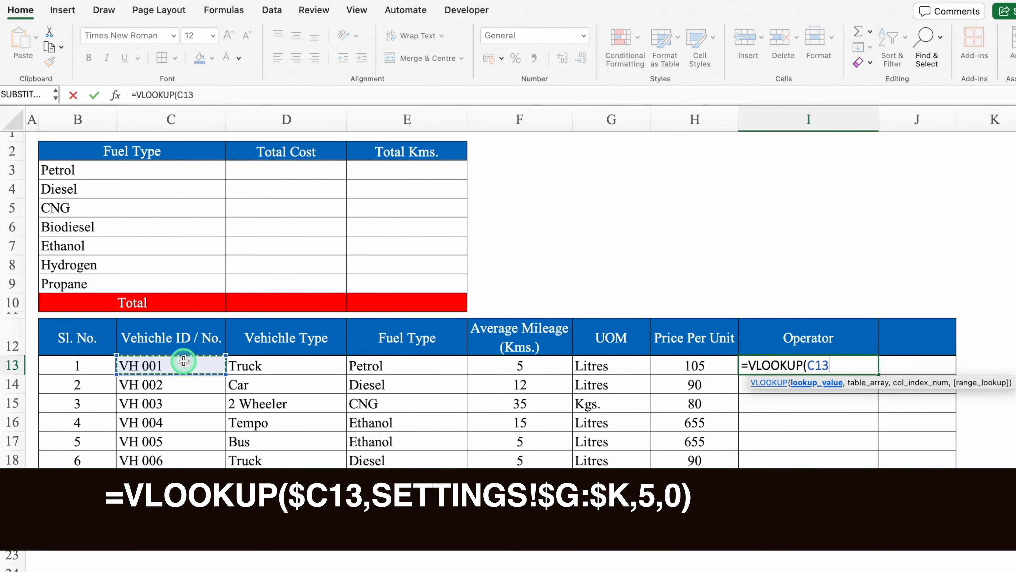
key(F4)
key(F4)
key(F4)
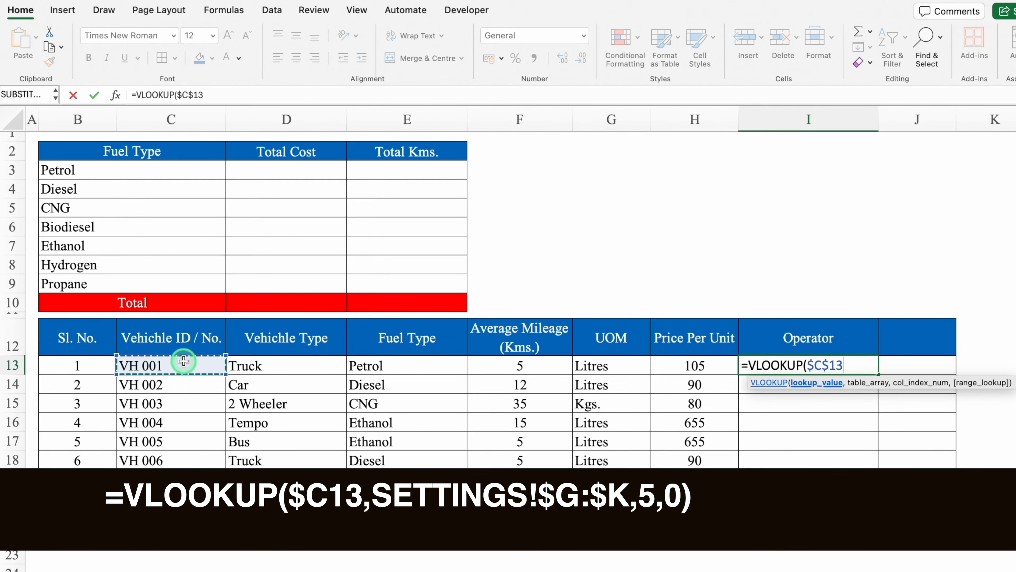
text(,)
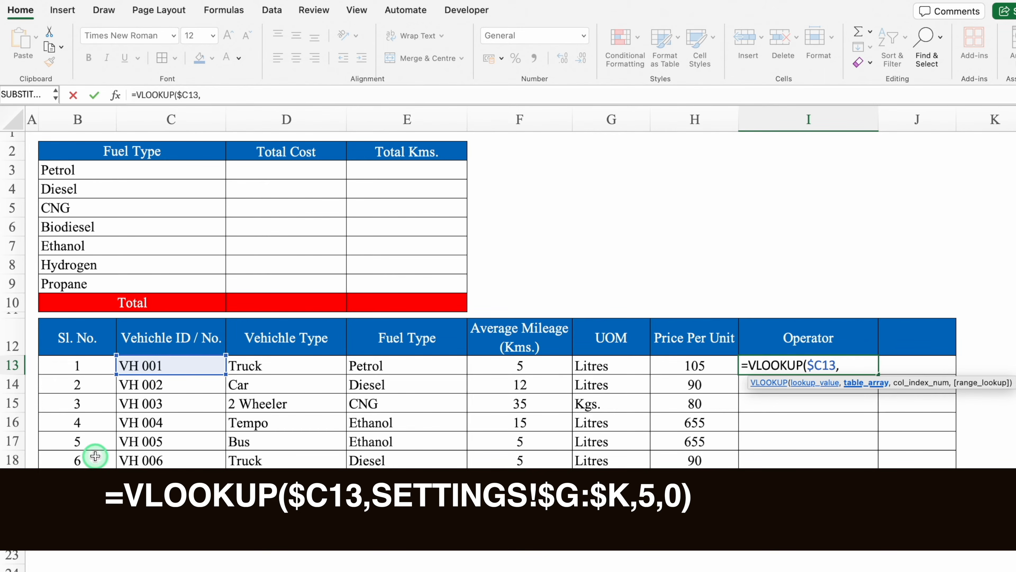
Step: Complete the operator VLOOKUP with the absolute table range Settings!$G:$K, column index 5 and exact match 0
key(ctrl+Page_Up)
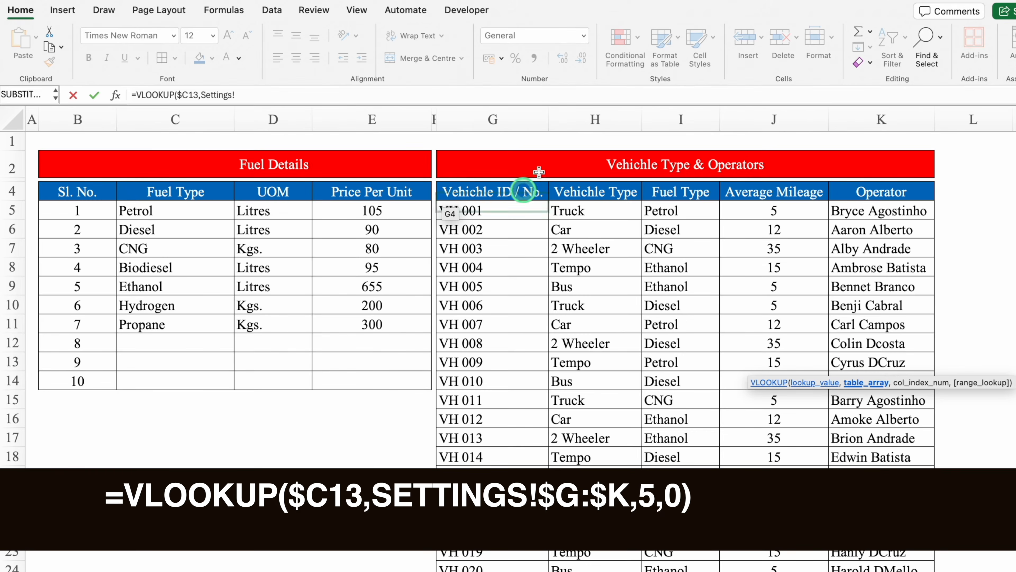
click(507, 121)
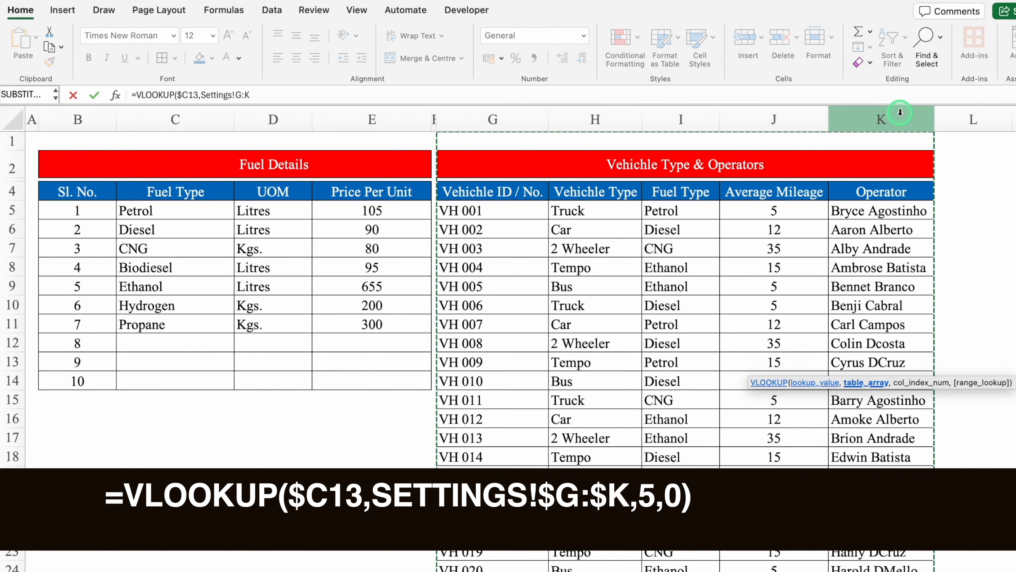
key(F4)
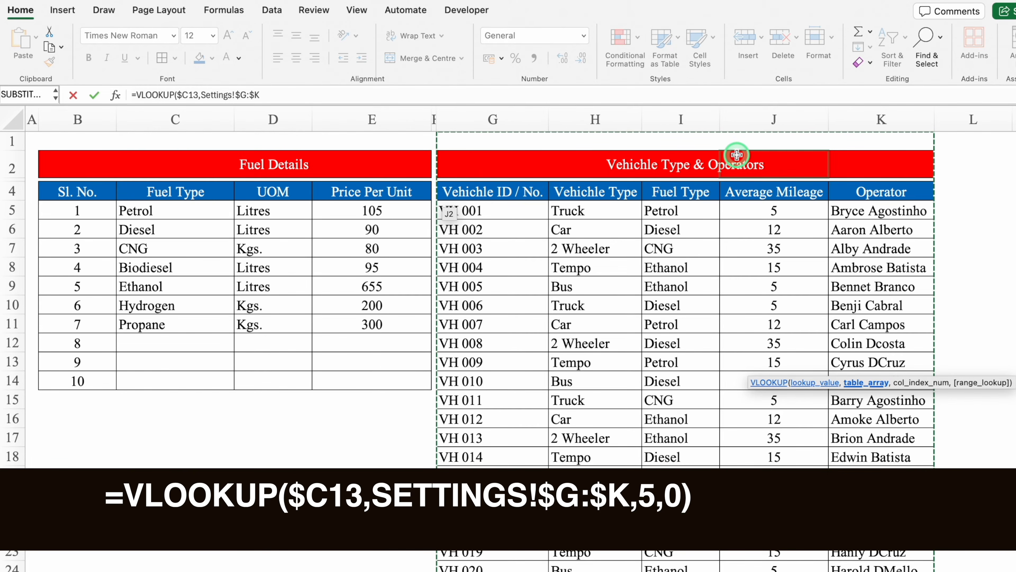
text(,)
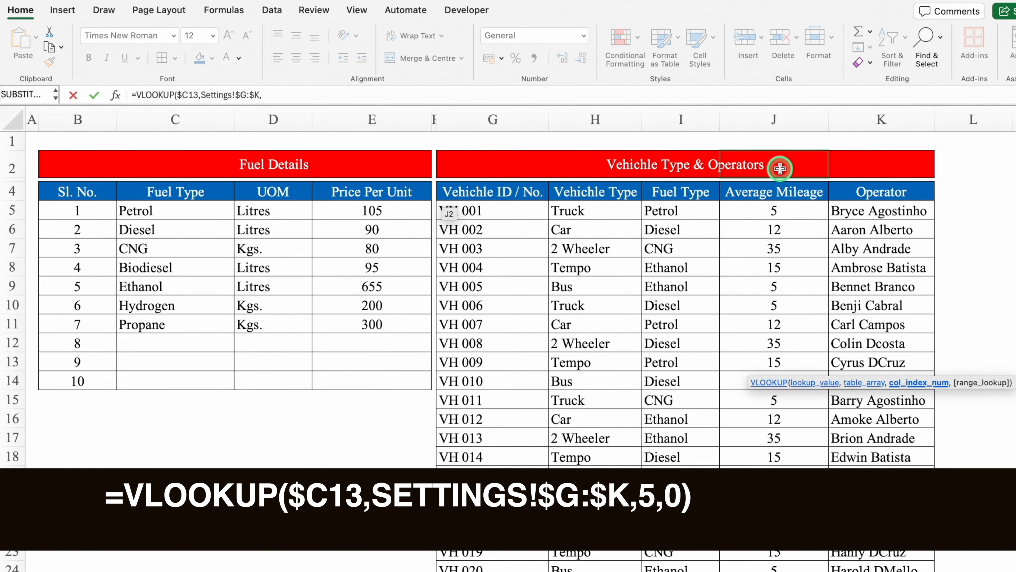
text(5,)
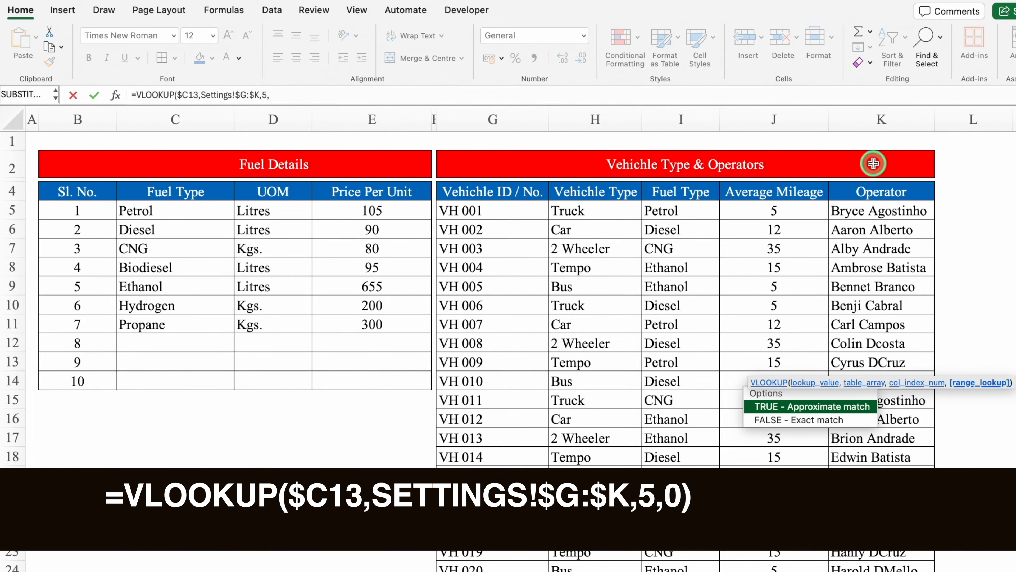
text(0))
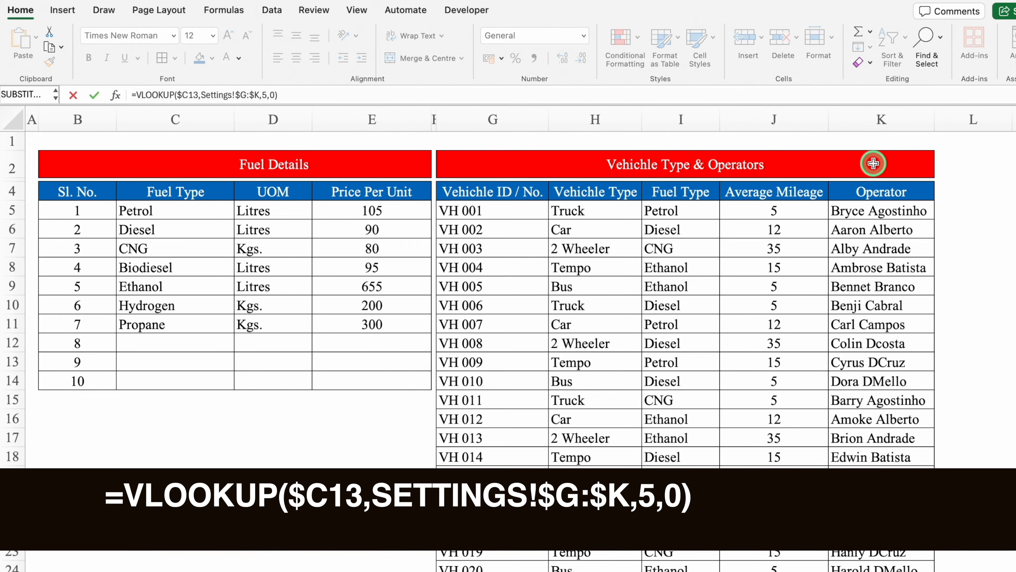
Step: Wrap the operator VLOOKUP formula for I13 in an IFERROR function
click(136, 96)
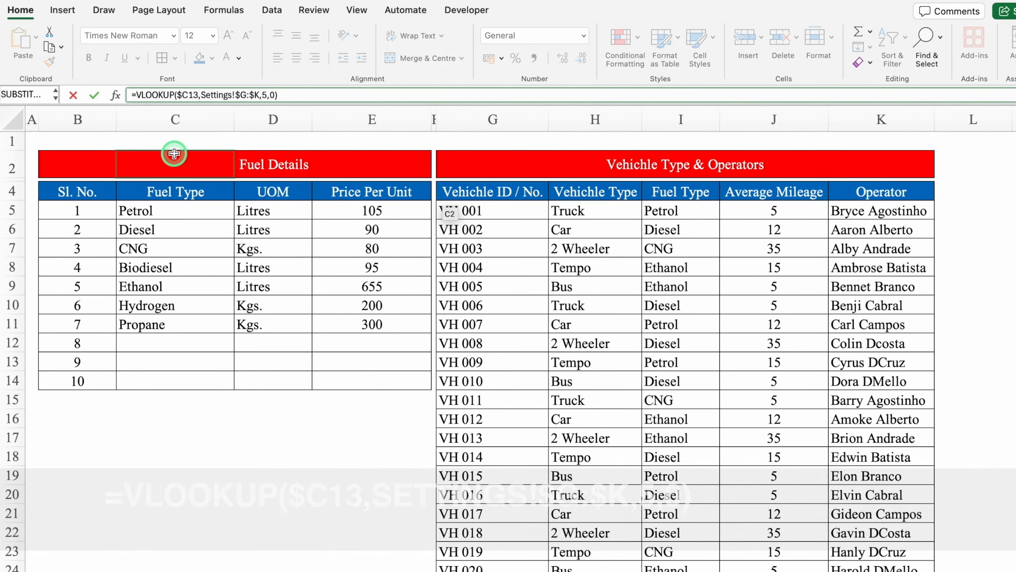
text(IFERROR()
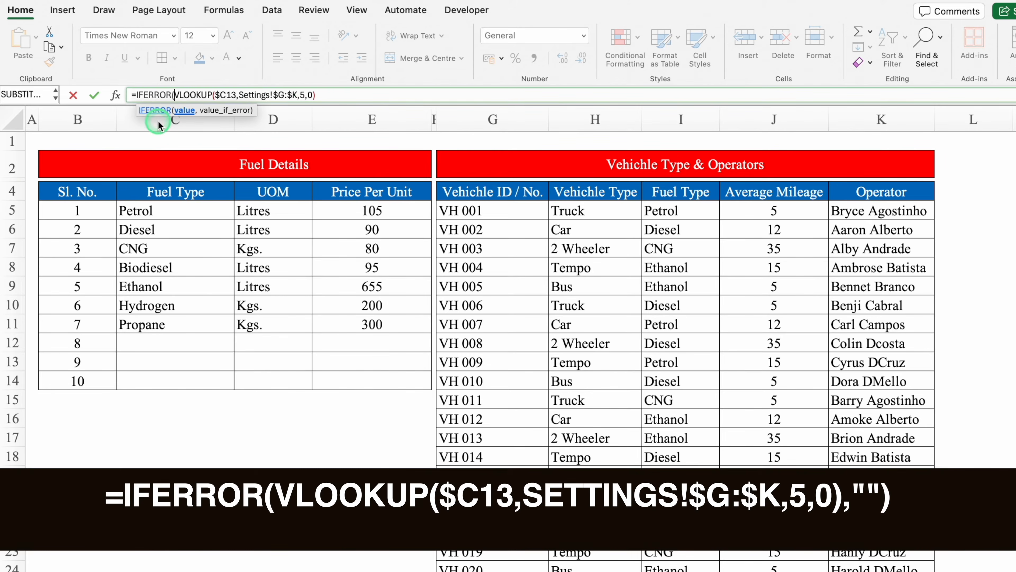
Step: Complete the Operator formula in I13 as =IFERROR(VLOOKUP($C13,Settings!$G:$K,5,0),"") and fill it down to row 22
click(334, 95)
text(,)
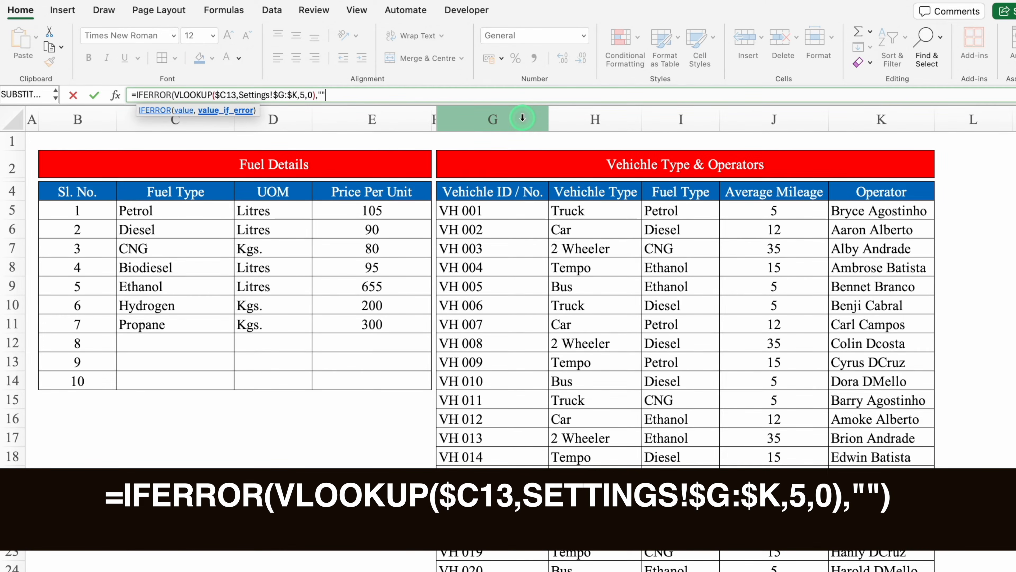
text(""))
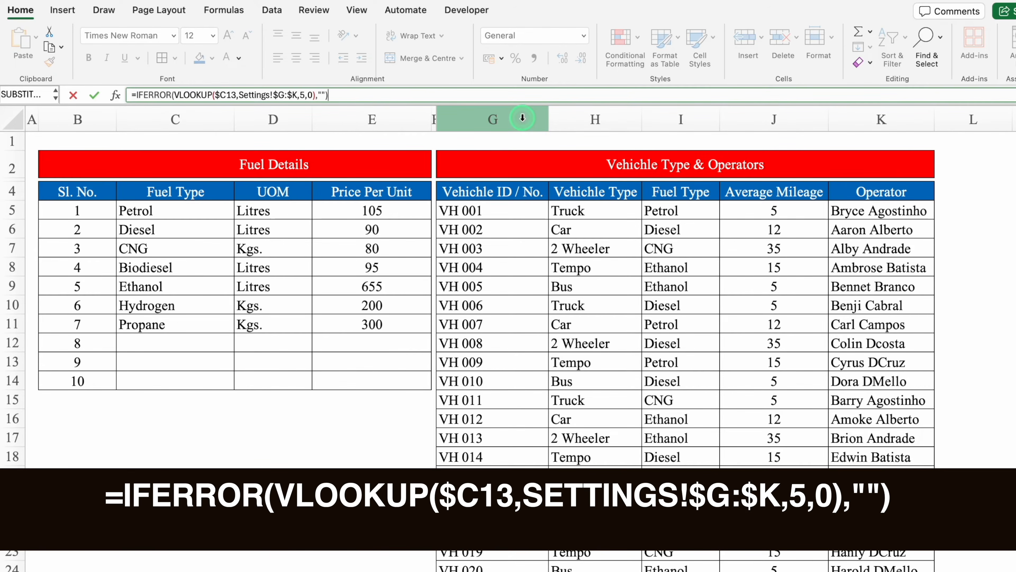
key(Return)
click(874, 368)
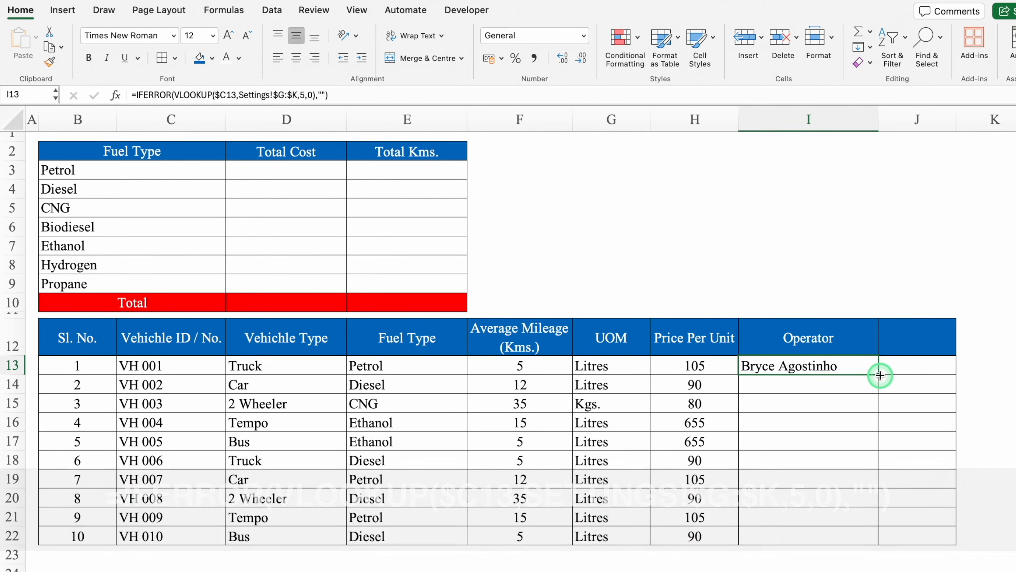
double_click(879, 375)
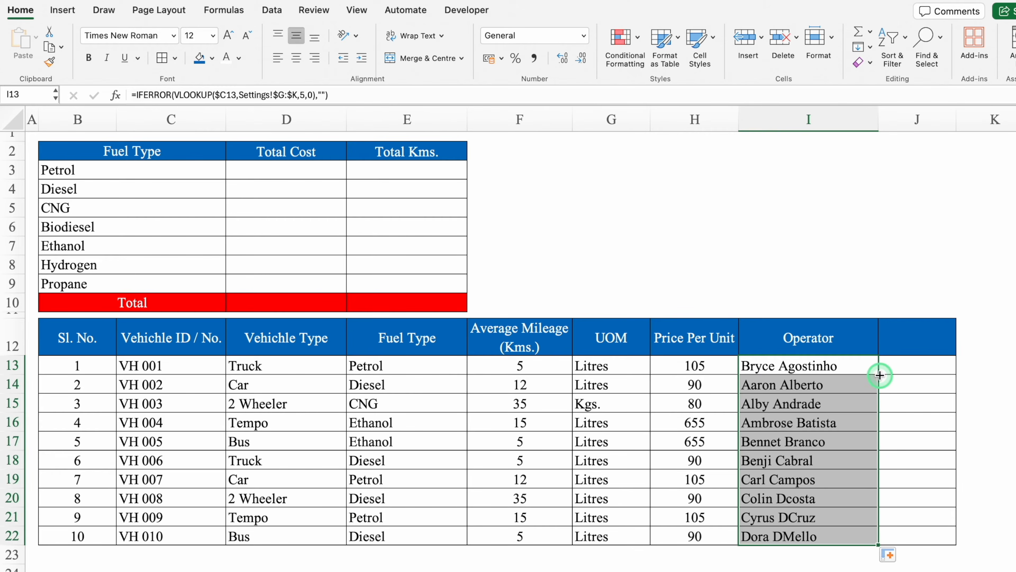
Step: Start a conditional formatting rule on the entire sheet for cells whose value is equal to Petrol
click(14, 119)
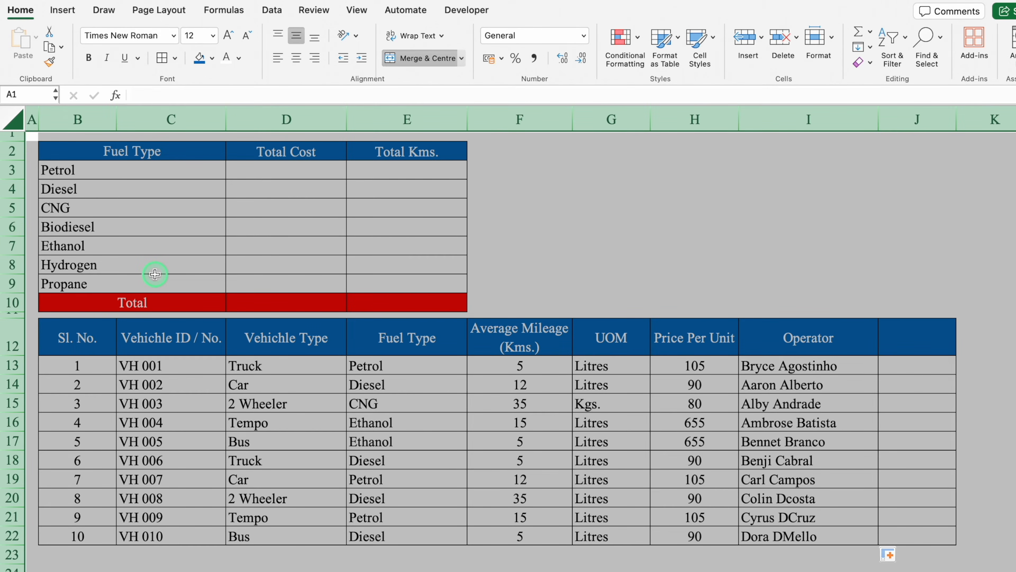
click(638, 39)
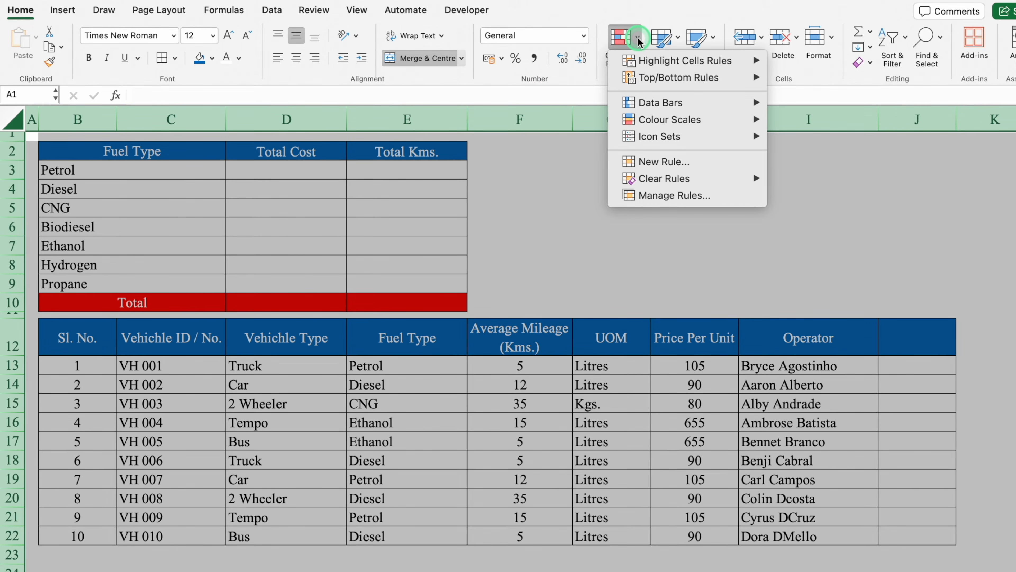
click(639, 40)
click(638, 40)
mouse_move(696, 62)
click(837, 114)
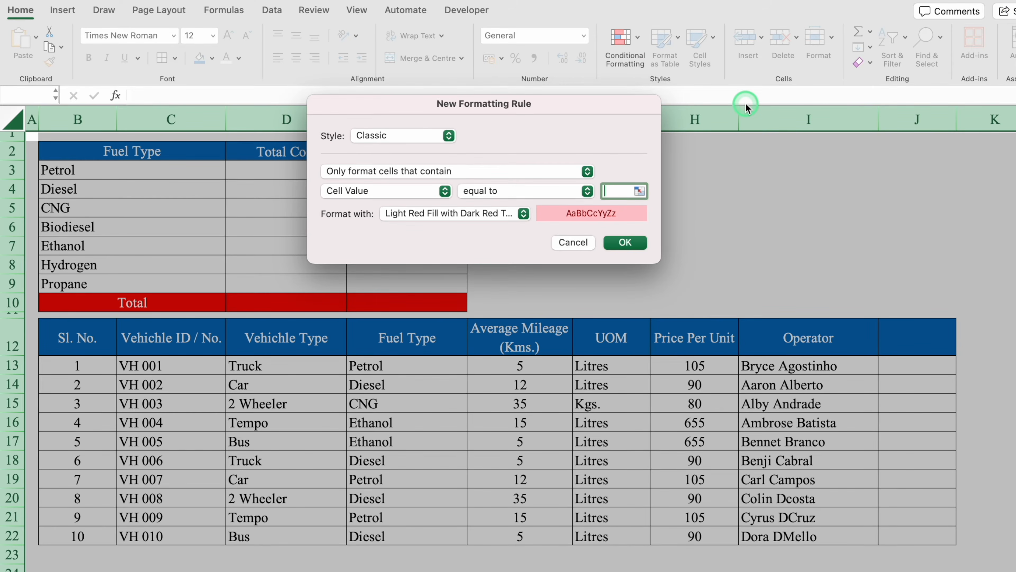
text(Petrol)
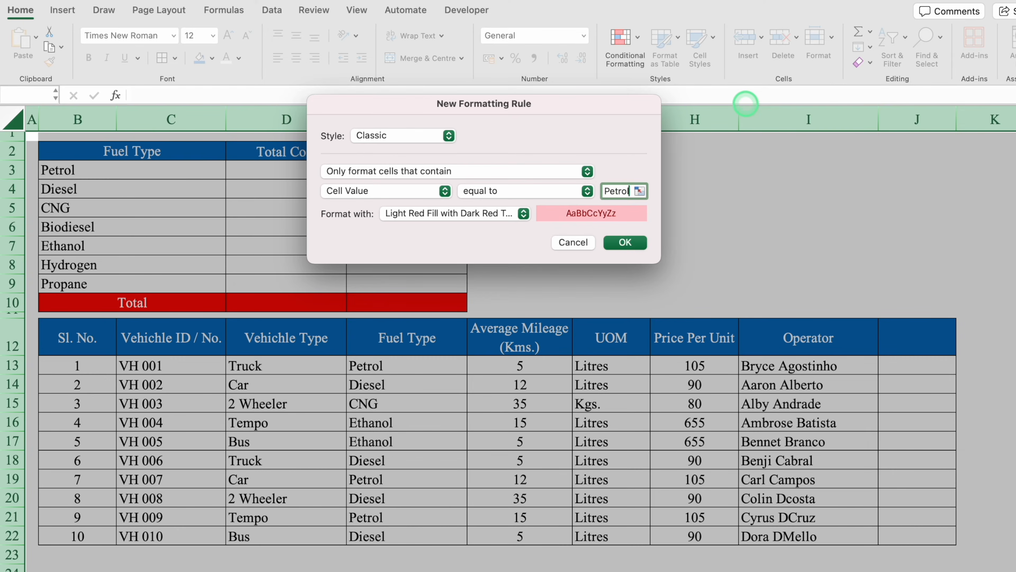
Step: Give the Petrol rule a customised format with an orange background fill and apply it
click(524, 216)
click(459, 306)
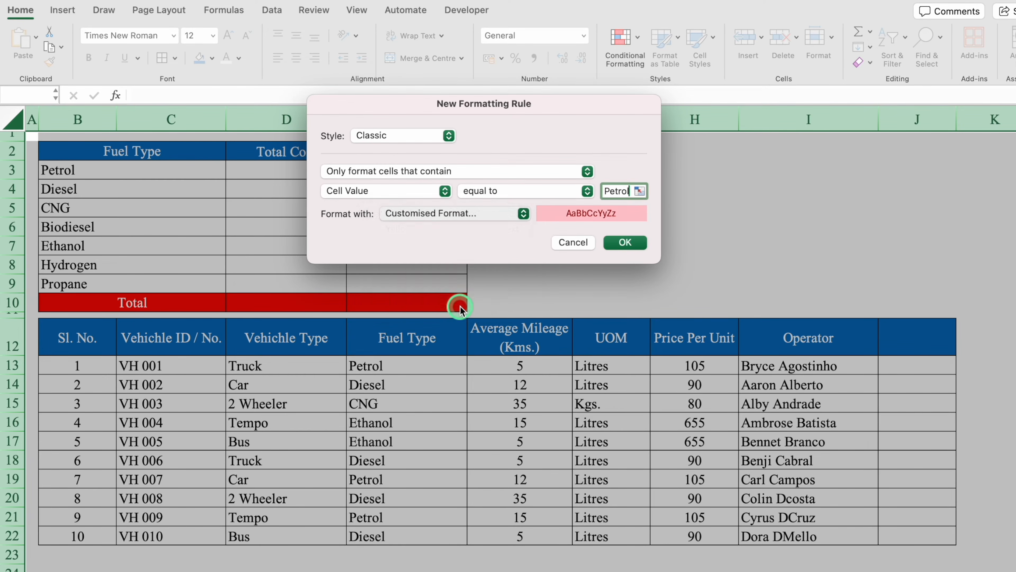
click(597, 67)
click(489, 120)
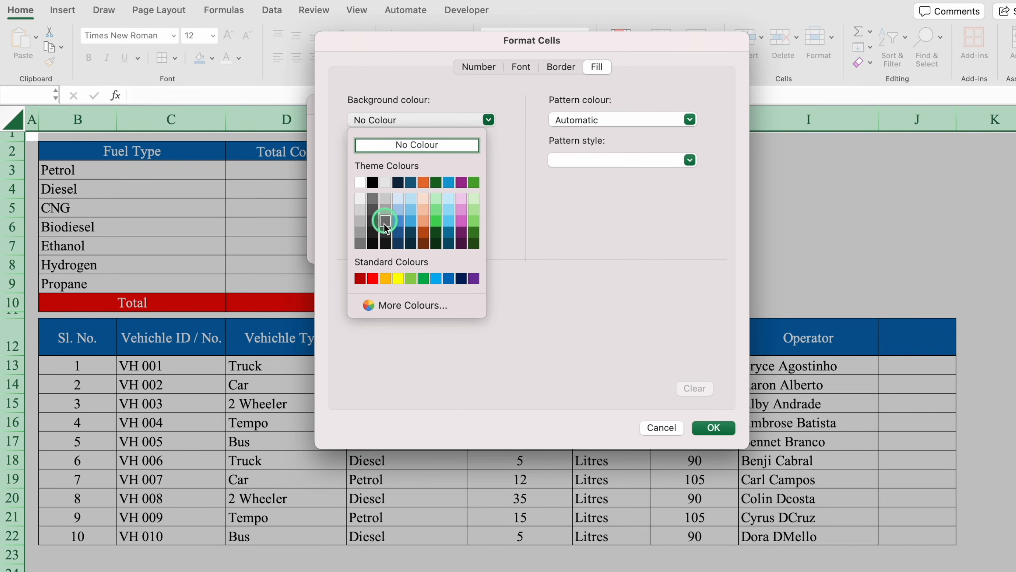
click(386, 278)
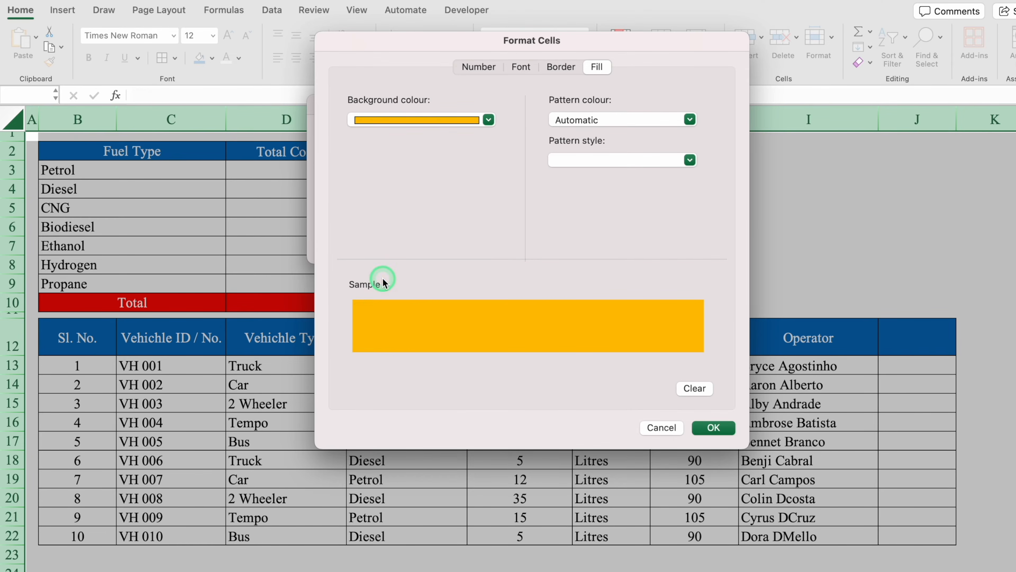
click(713, 428)
click(629, 241)
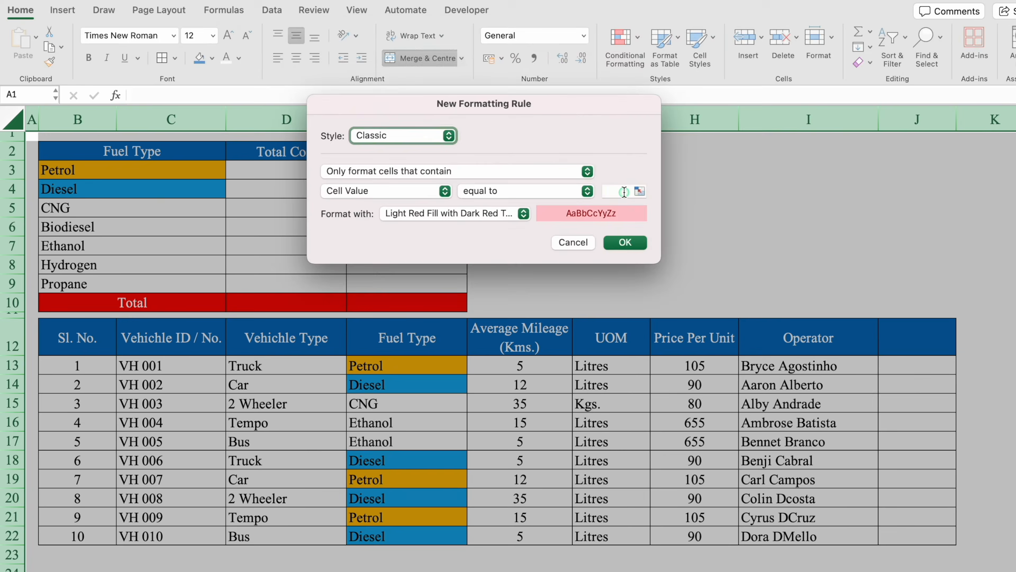
Step: Add equal-to rules filling Diesel blue, CNG green, Biodiesel teal, Ethanol orange-red, Hydrogen purple and Propane yellow
click(621, 241)
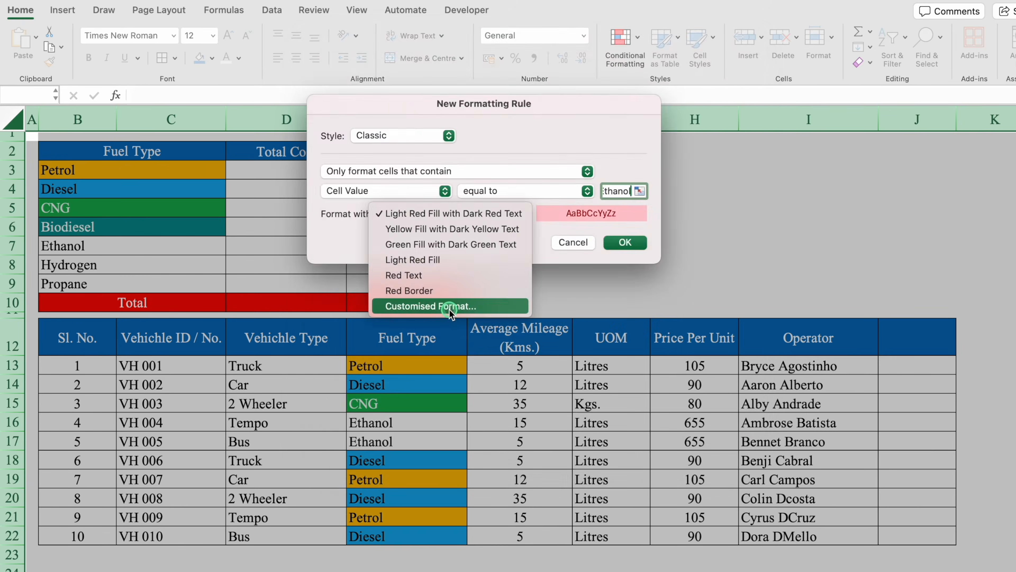
click(670, 240)
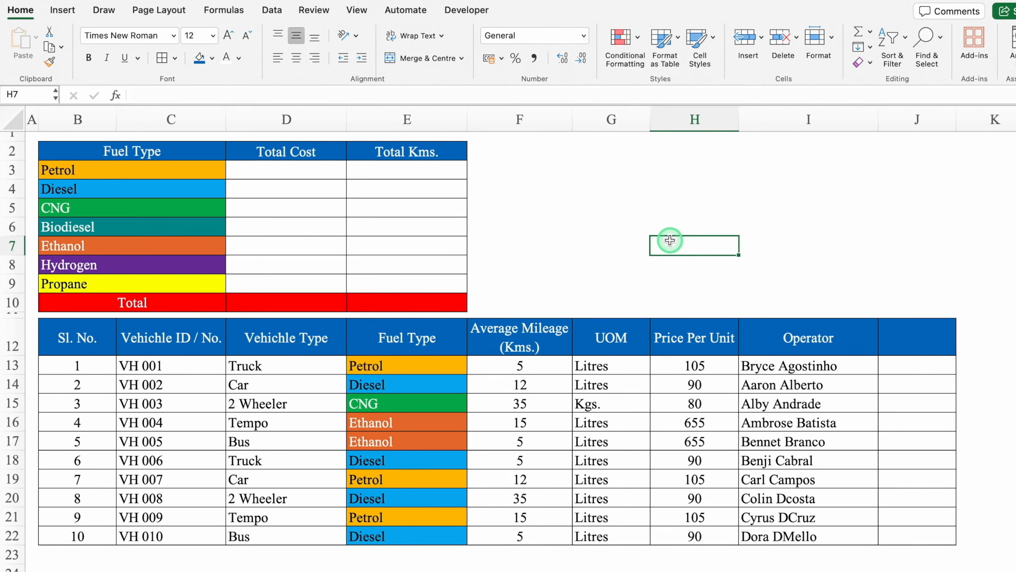
Step: Test the lookups by choosing VH 002 as the vehicle ID in C13, and undo the change
click(166, 366)
click(231, 368)
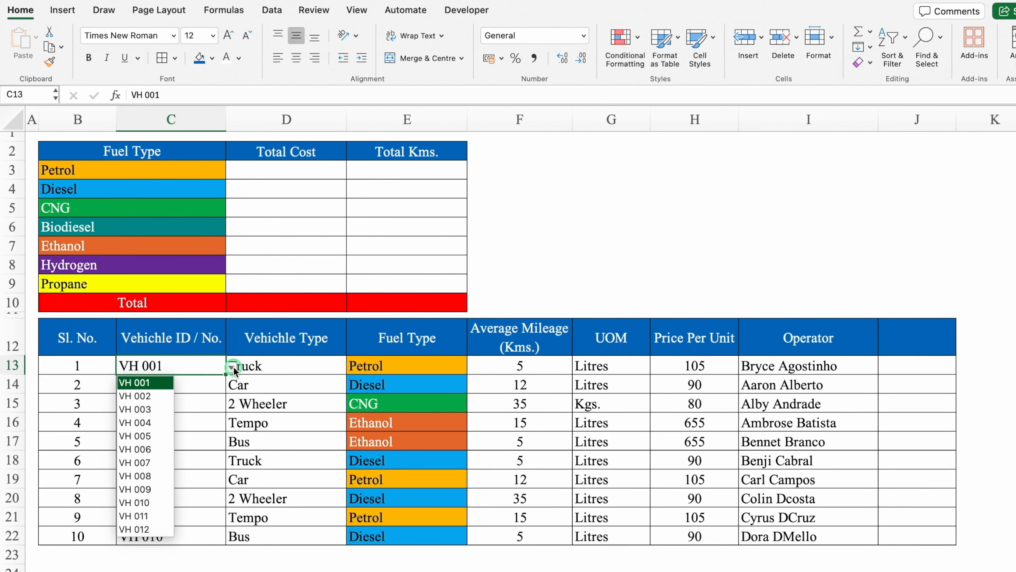
click(154, 399)
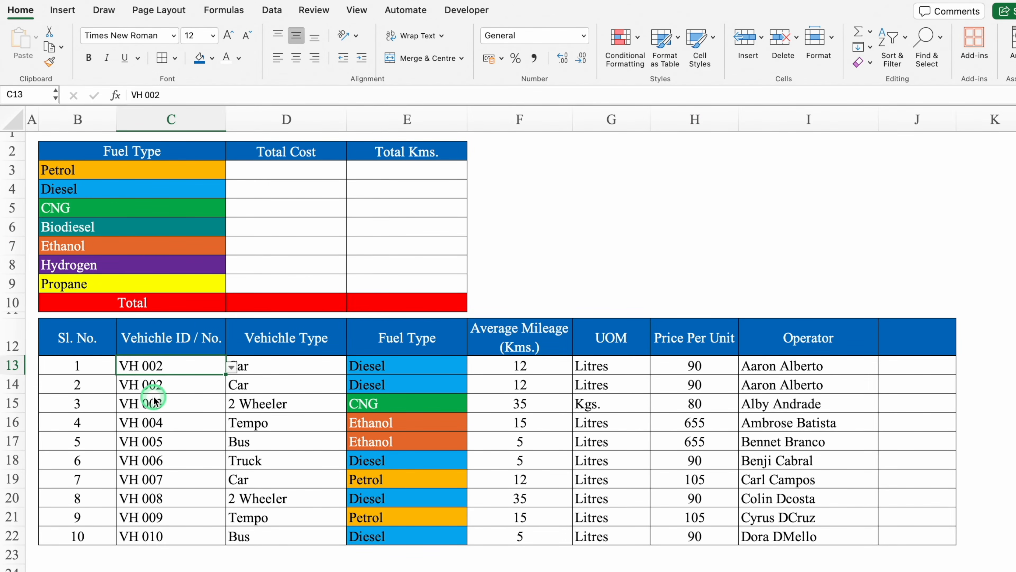
key(super+z)
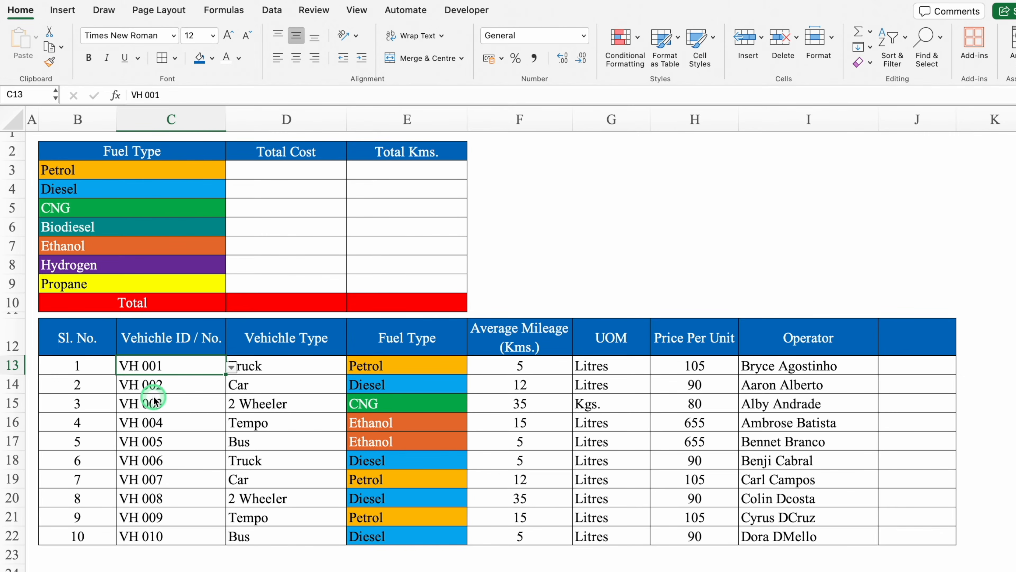
Step: Widen the empty column J next to the Operator column to fit a longer header
click(826, 337)
key(Right)
key(Right)
key(Right)
key(Right)
key(Right)
key(Right)
key(Right)
key(Right)
key(Right)
key(Right)
key(Right)
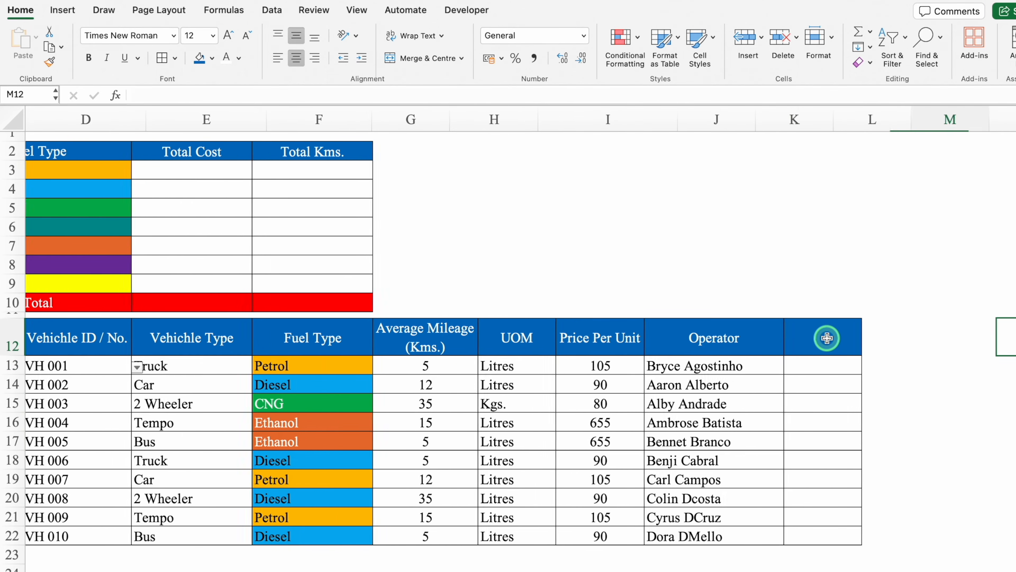
drag(243, 118, 289, 129)
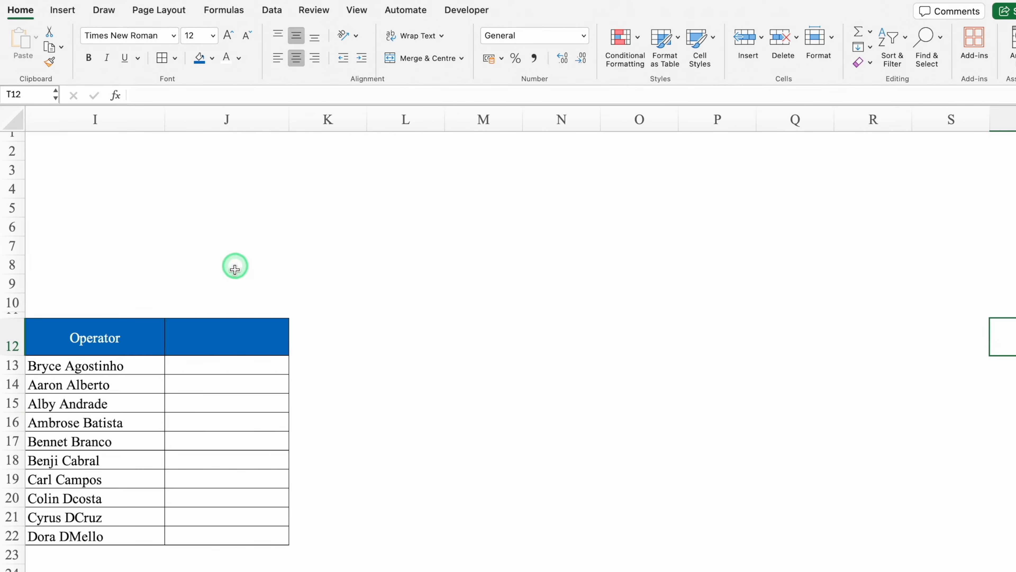
Step: Enter the header Opening Odometer in J12, copy it into K12 and fit column K's width to the text
click(240, 336)
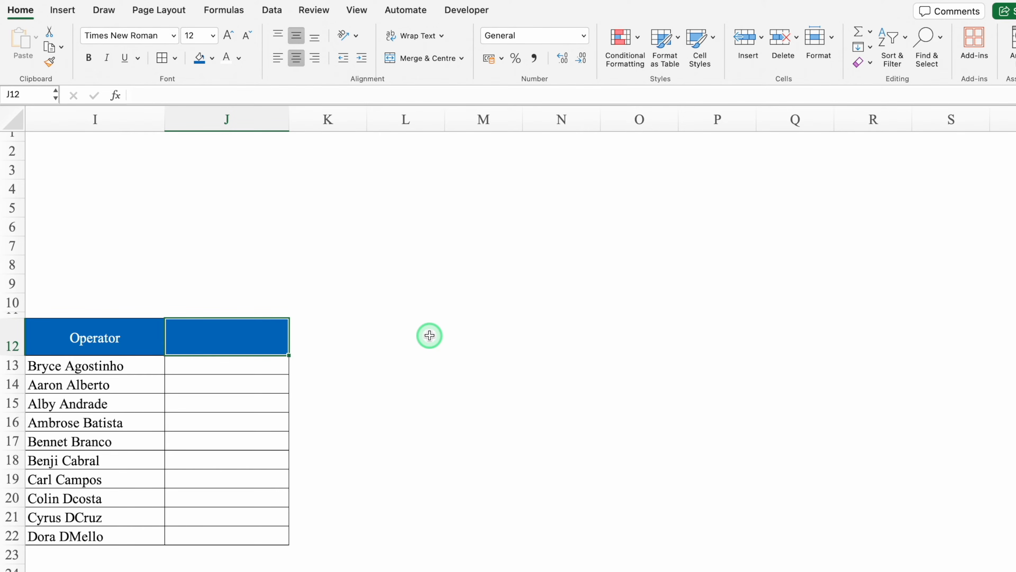
text(Opening Odometer)
key(Tab)
key(ctrl+r)
double_click(366, 115)
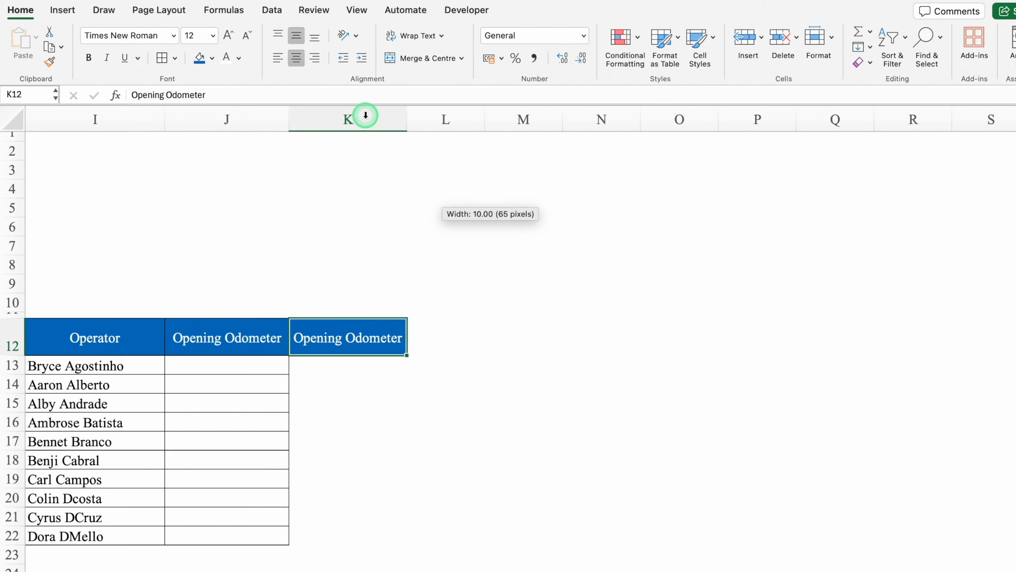
Step: Change the header in K12 to Closing Odometer
drag(165, 95, 118, 97)
text(Closing)
key(Tab)
Step: Add the headers Kms. Driven, Total Fuel Cost, Fuel Refill Date and Total Fuel Refilled in L12 to O12
text(Kms. Driven)
key(Tab)
text(Total Fuel Cost)
key(Tab)
text(Fuel Refill Date)
key(Tab)
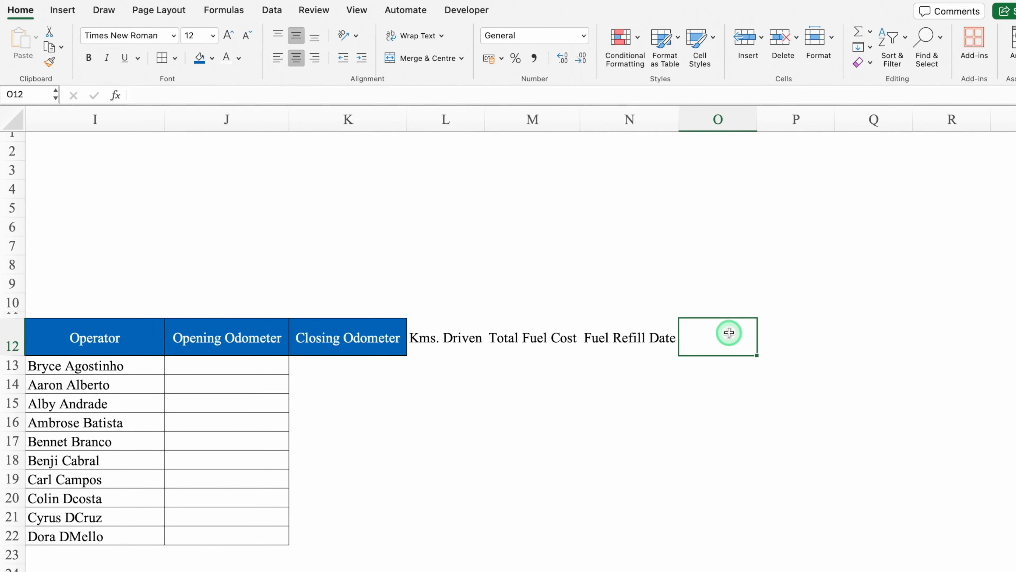
text(Total Fuel Refilled)
click(788, 434)
Step: Format the headers L12:O12 with blue fill, white text and cell borders
drag(409, 332, 760, 324)
click(199, 59)
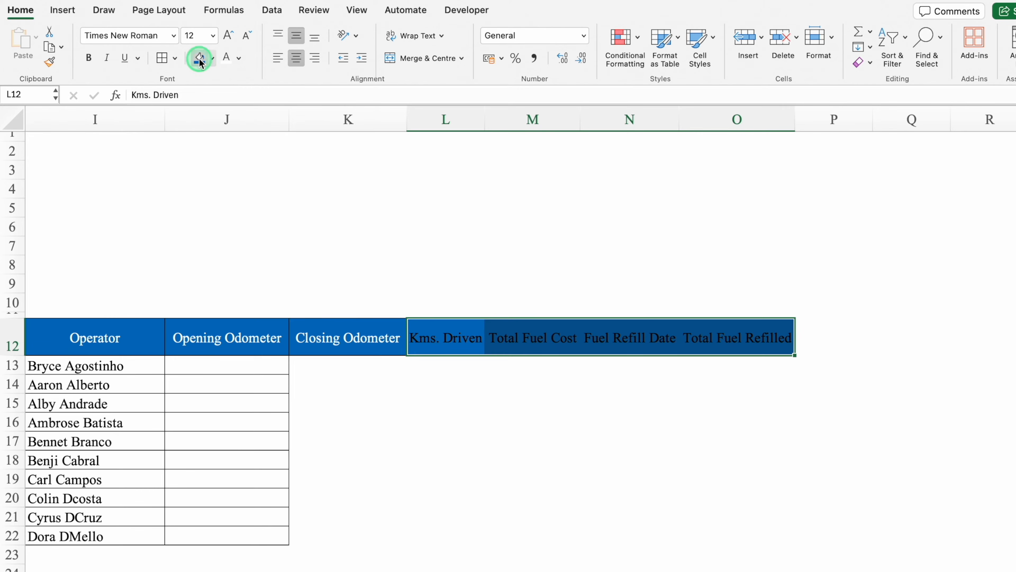
click(227, 60)
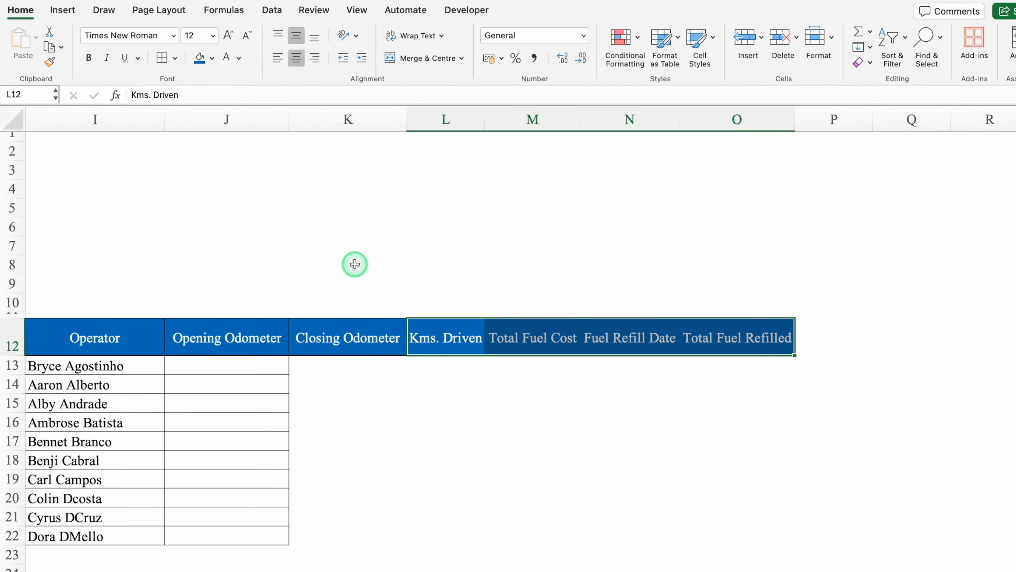
click(162, 57)
Step: Change the fill of the Kms. Driven and Total Fuel Cost headers to red
click(437, 335)
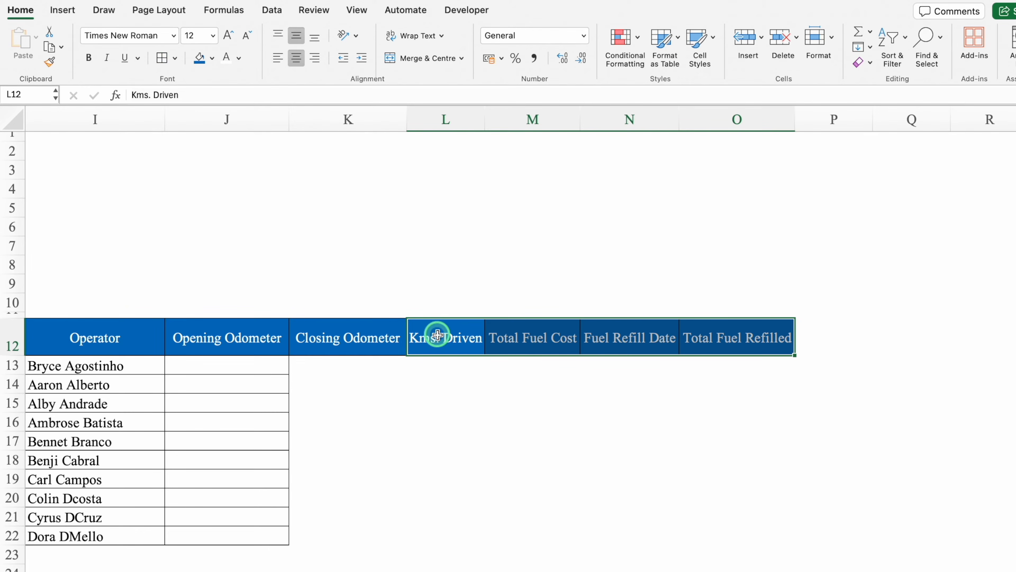
drag(437, 334, 499, 338)
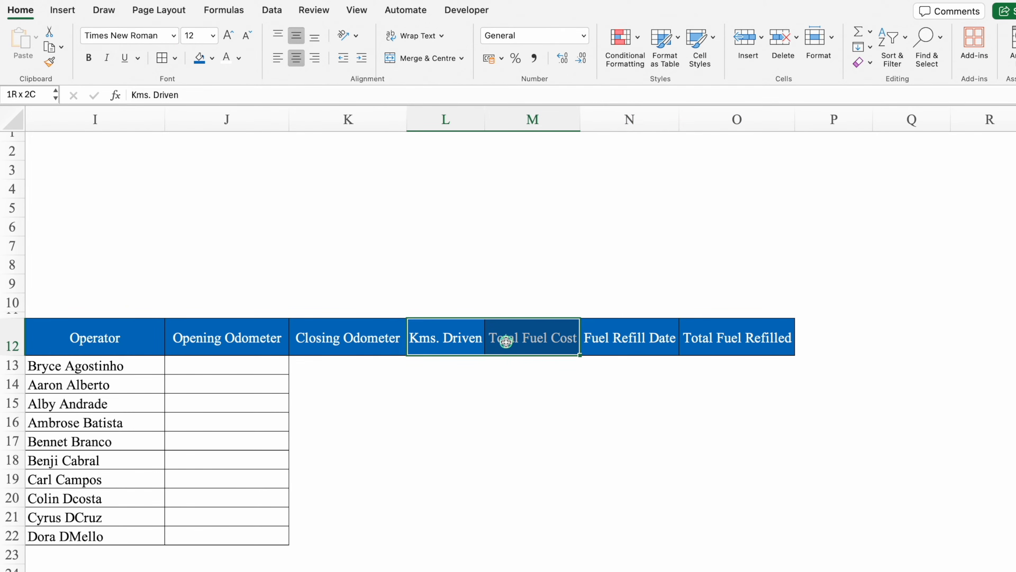
click(212, 58)
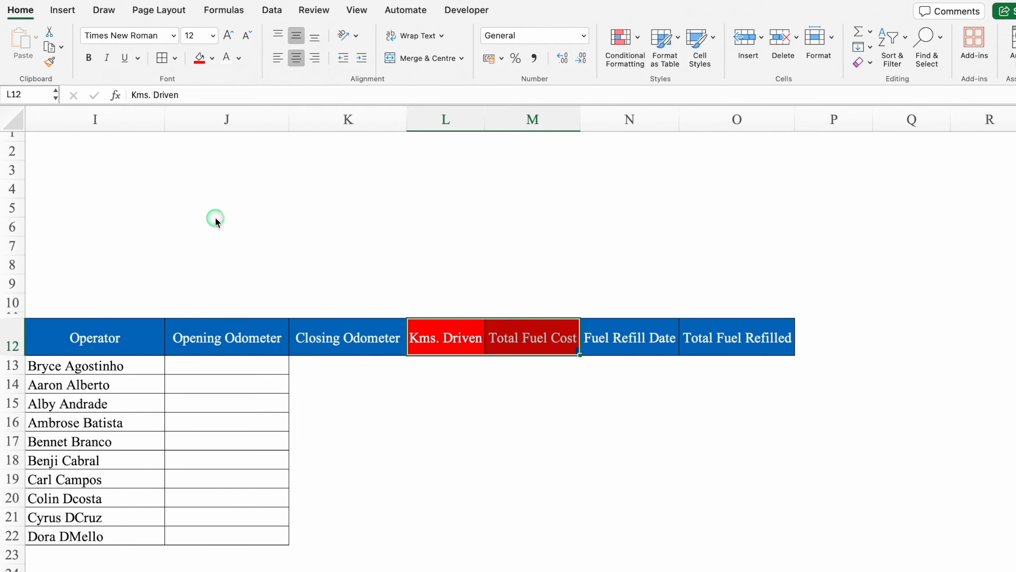
click(216, 220)
click(387, 427)
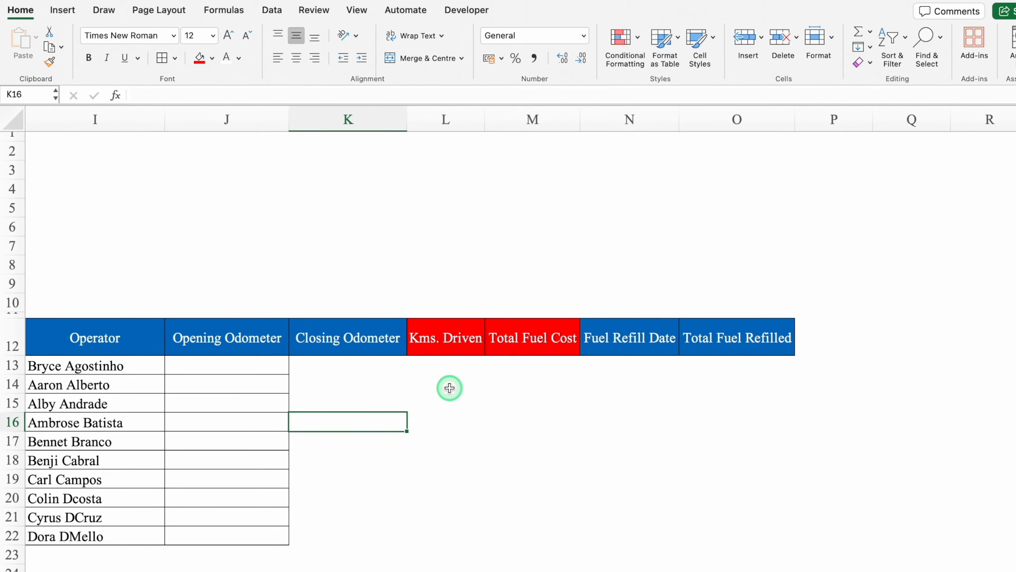
Step: Apply borders to all cells of the new columns in K12:O22
drag(402, 349, 748, 537)
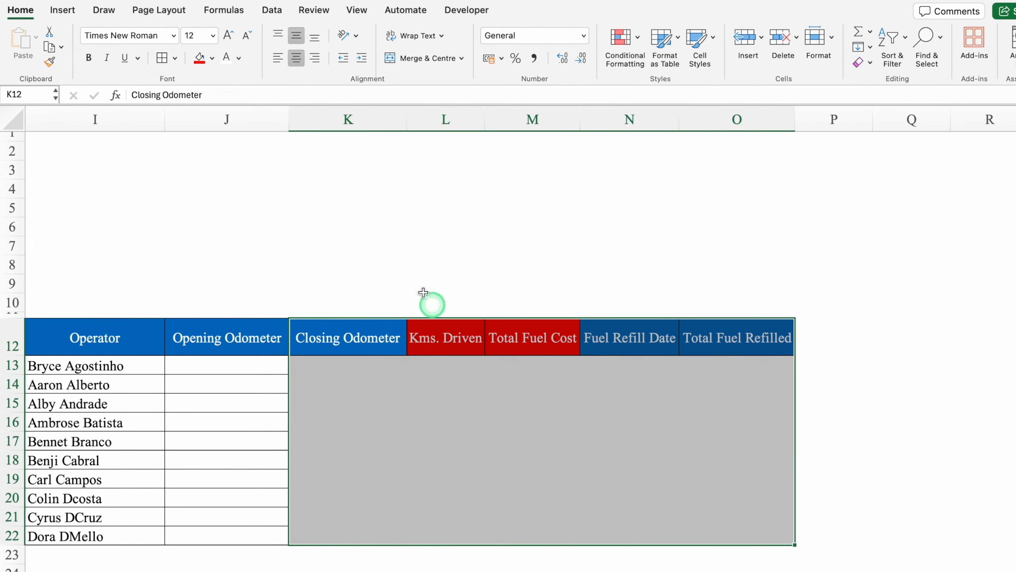
click(162, 58)
click(227, 365)
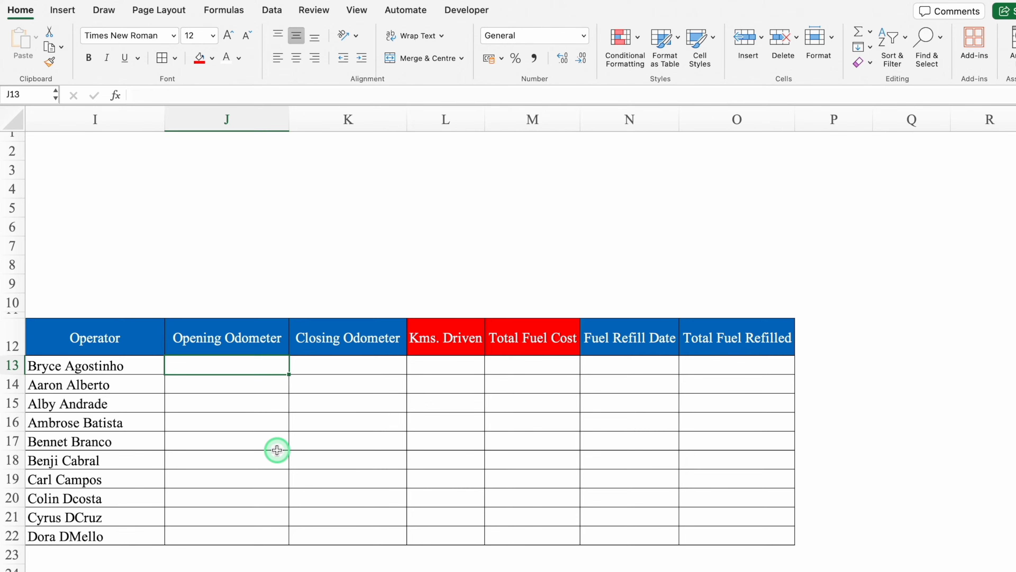
Step: Shade the odometer cells J13:K22 and the fuel refill cells N13:O22 light grey
drag(236, 362, 339, 535)
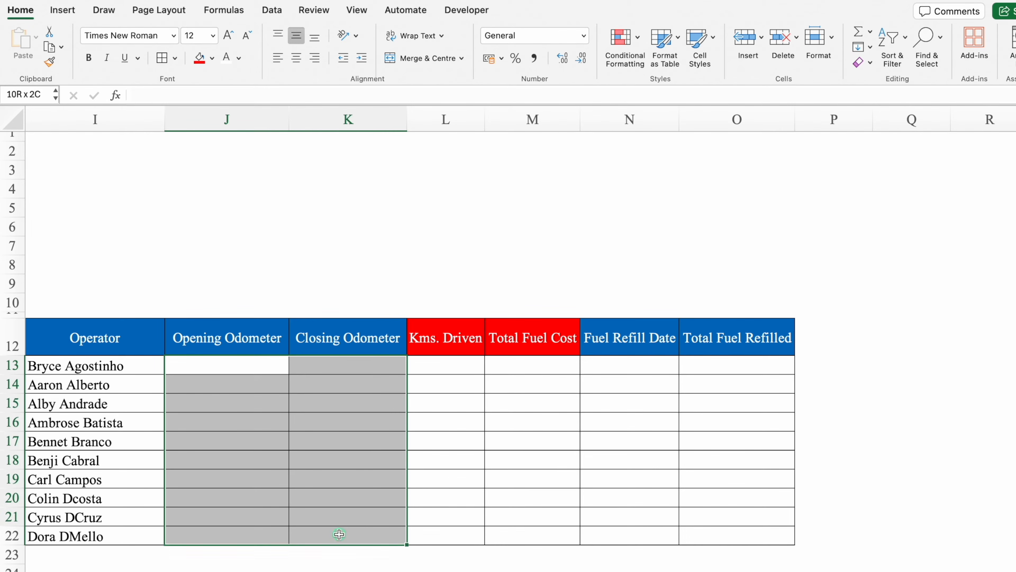
click(211, 58)
click(206, 144)
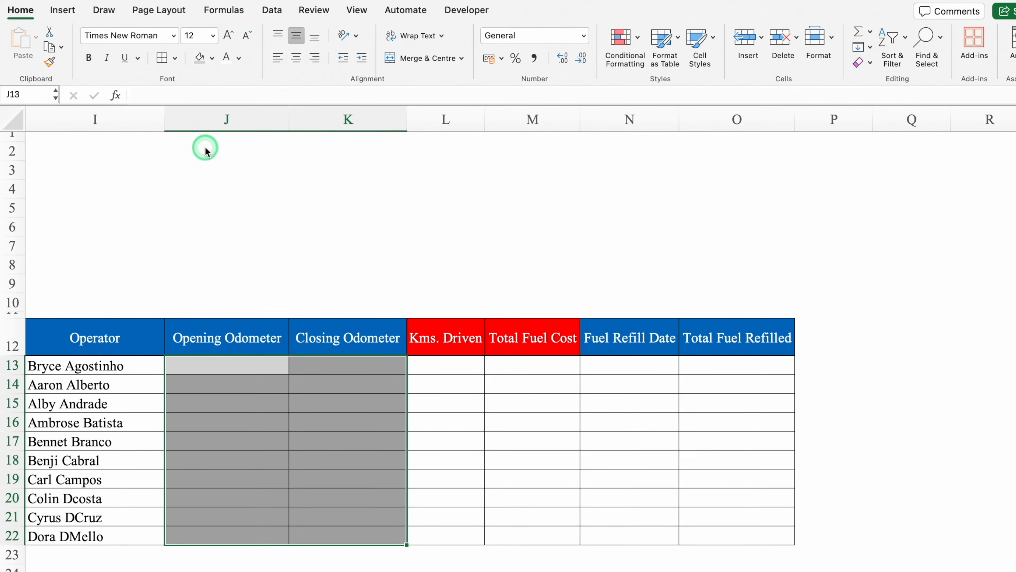
click(650, 362)
drag(650, 362, 719, 537)
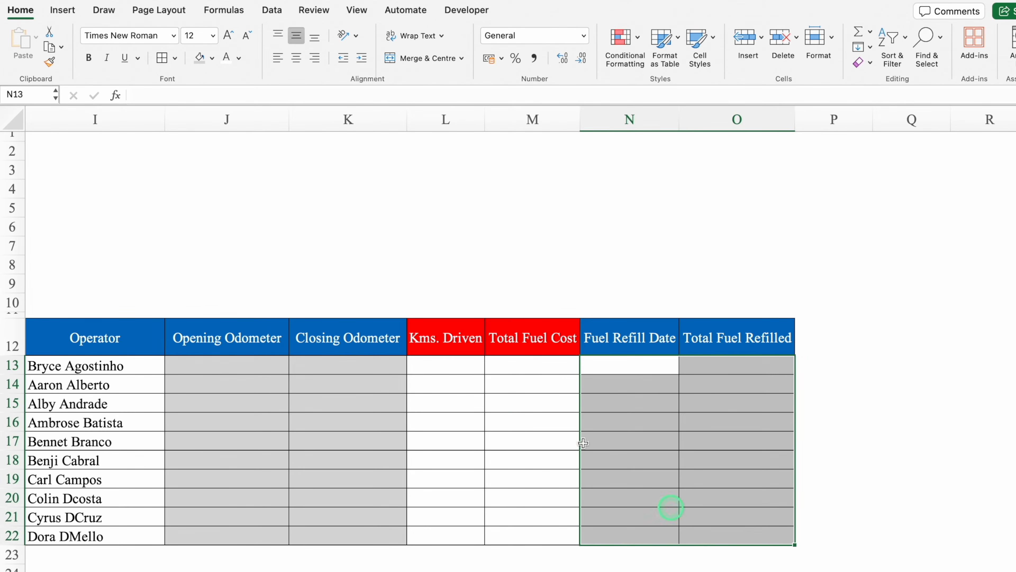
click(200, 60)
click(760, 275)
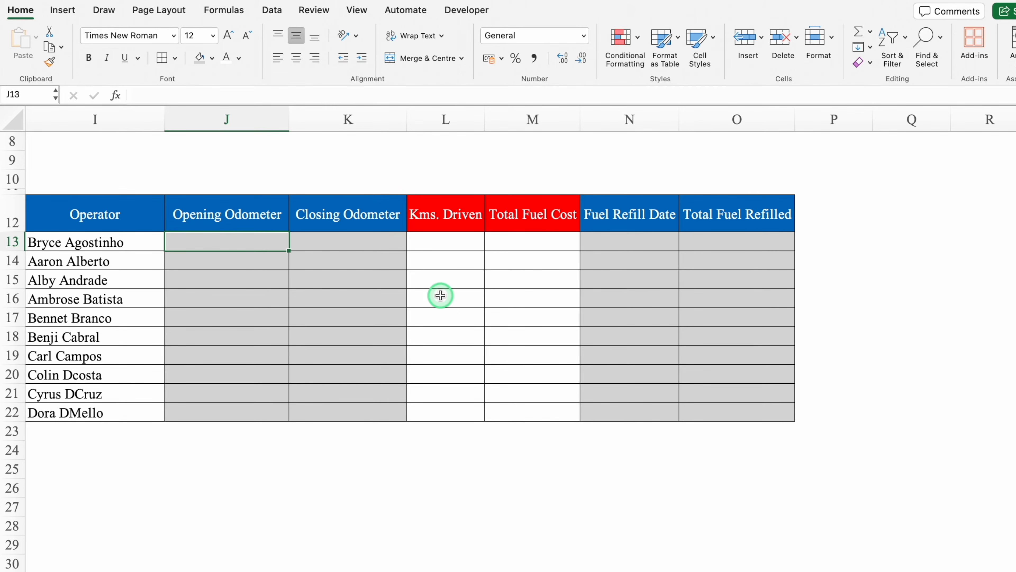
Step: Enter =RANDBETWEEN(50,200) in the first Opening Odometer cell J13 and centre the odometer cells J13:K22 horizontally
text(=rand)
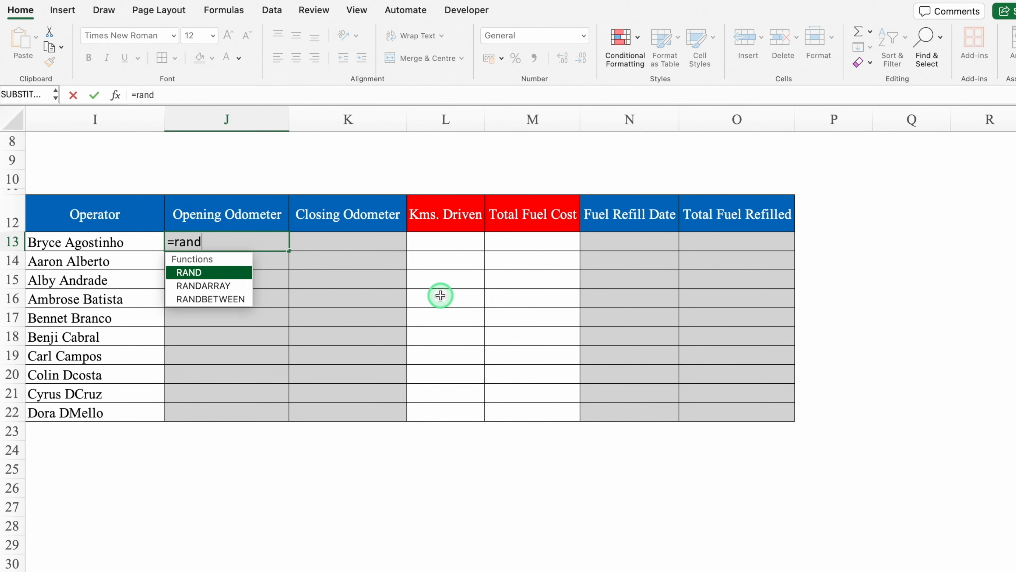
double_click(225, 299)
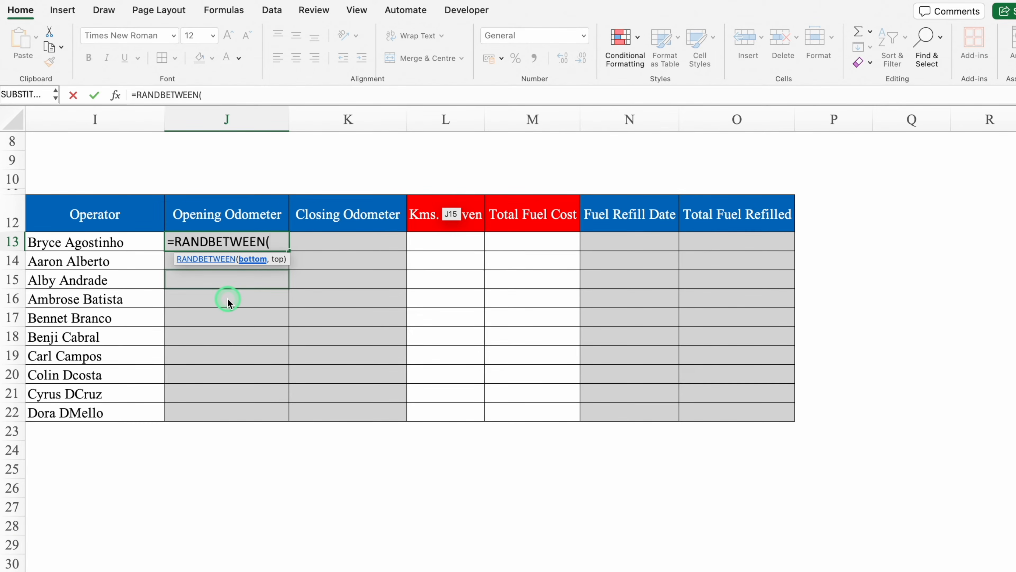
text(50,200))
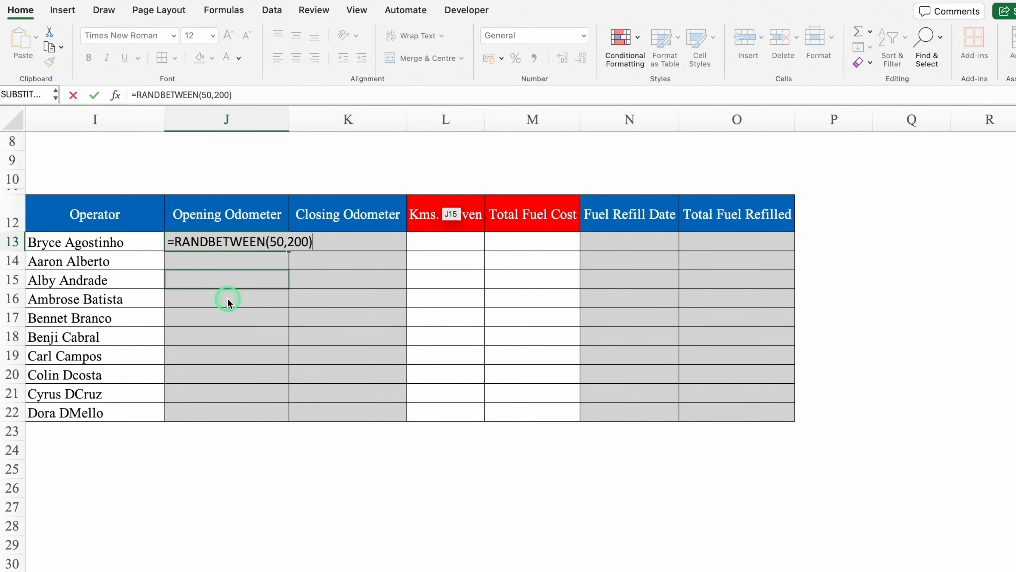
key(Return)
drag(269, 238, 350, 408)
click(296, 59)
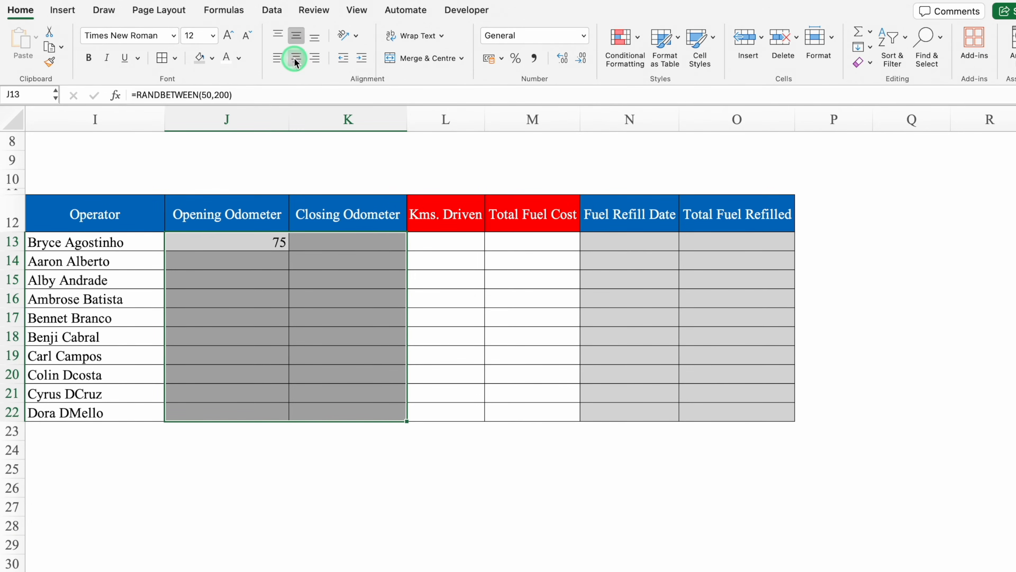
Step: Fill the Opening Odometer formula down from J13 to J22 and replace the formulas with their values
click(267, 238)
drag(288, 251, 290, 421)
key(super+c)
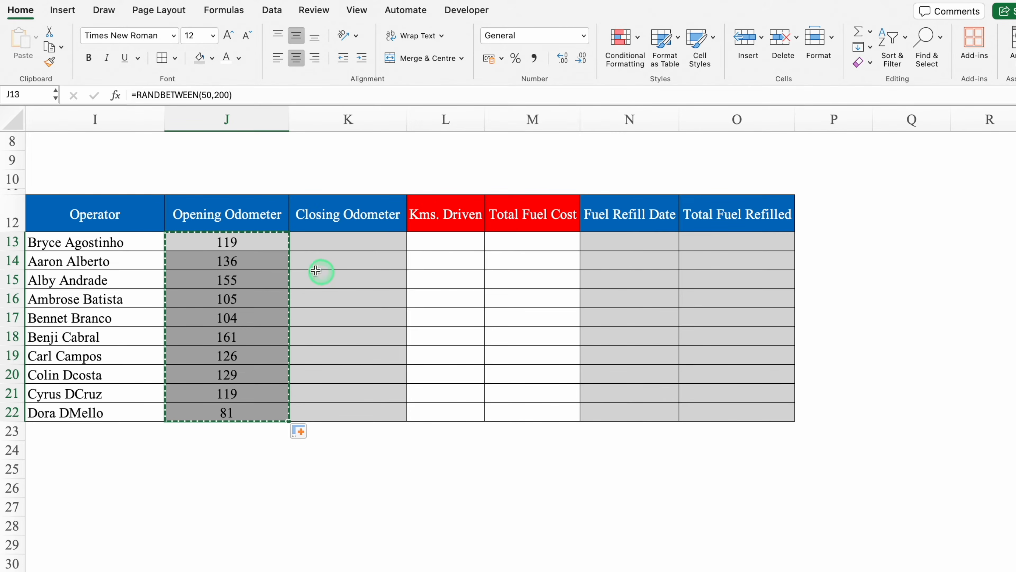
click(248, 241)
right_click(249, 243)
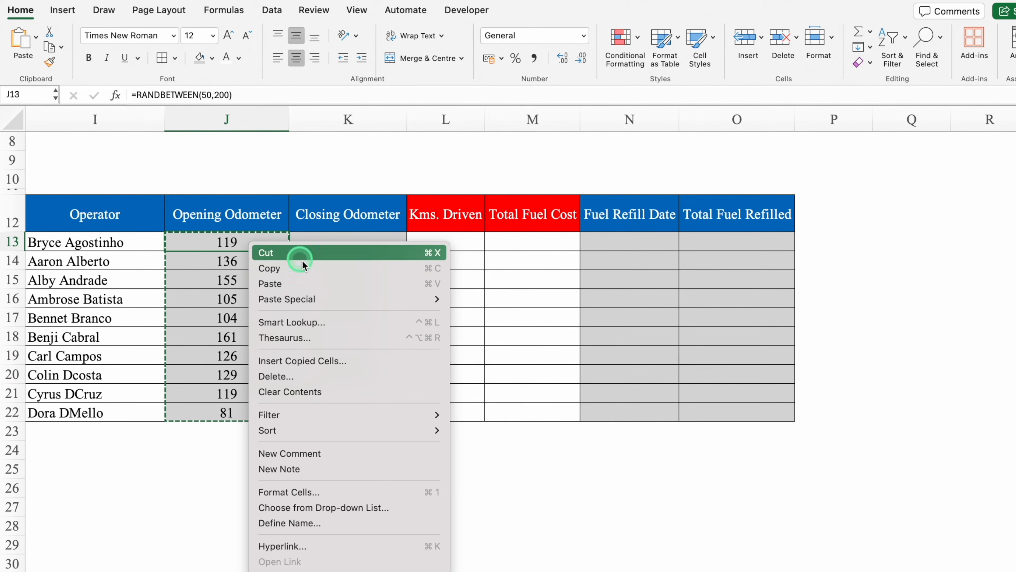
mouse_move(336, 299)
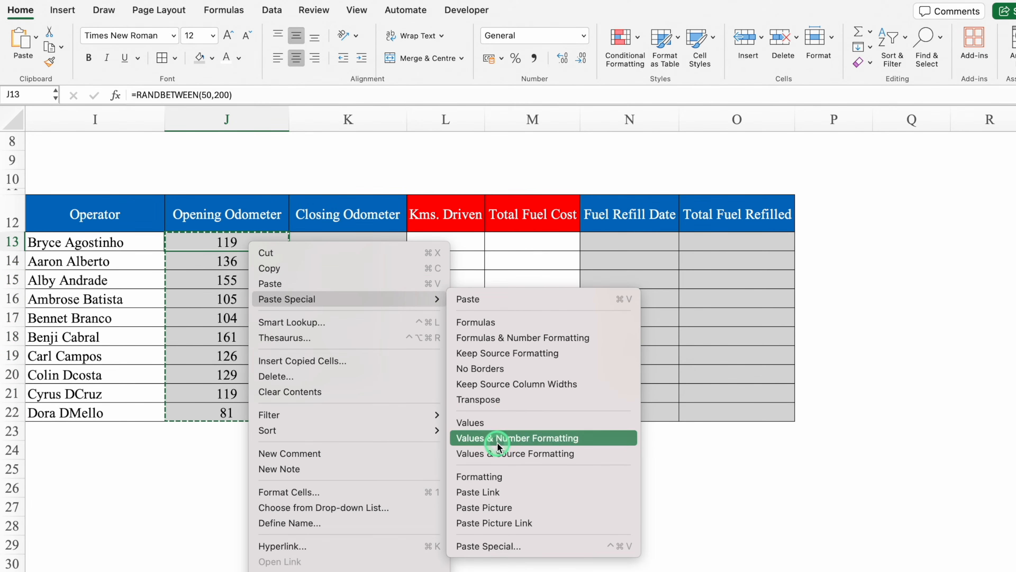
click(521, 423)
Step: Enter =RANDBETWEEN(201,300) in the first Closing Odometer cell K13 and fill it down to K22
click(334, 241)
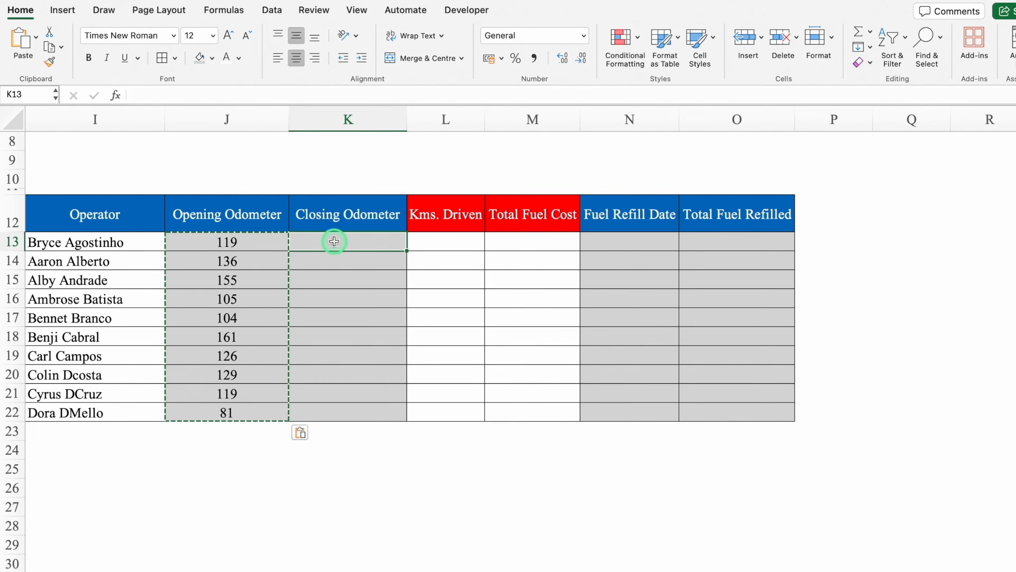
text(=rand)
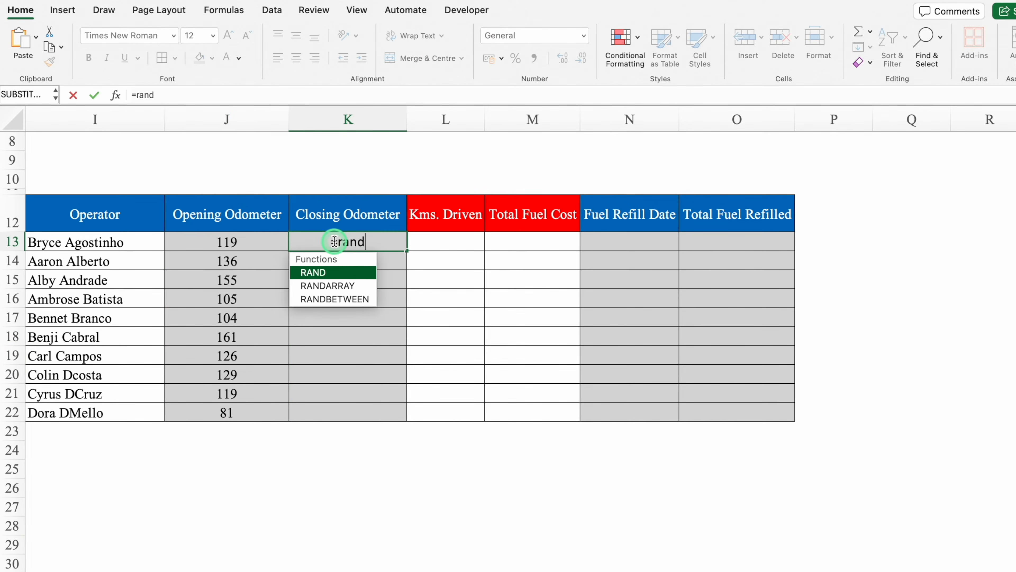
click(346, 299)
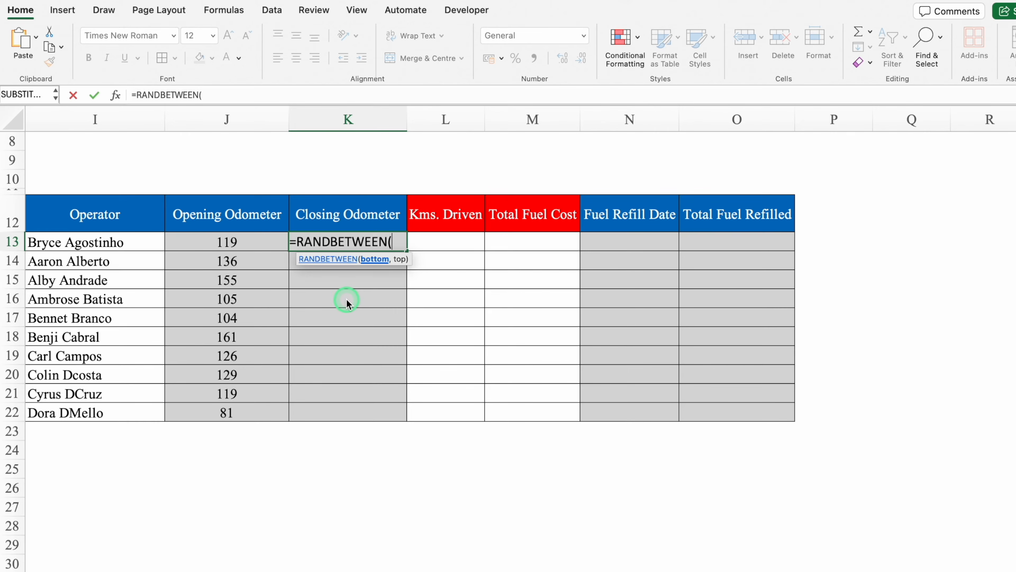
text(201,300)
key(Return)
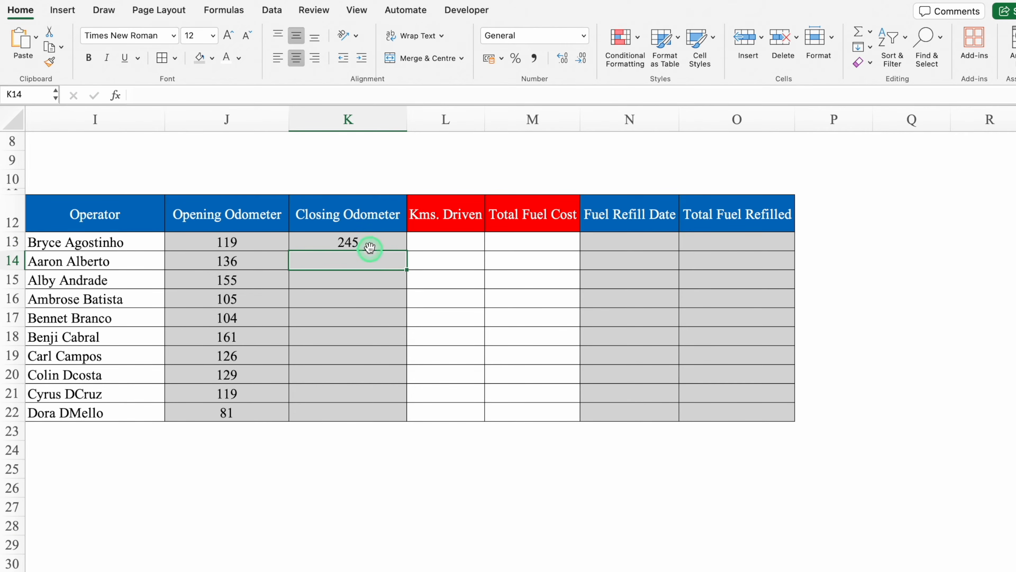
click(348, 243)
drag(406, 251, 405, 416)
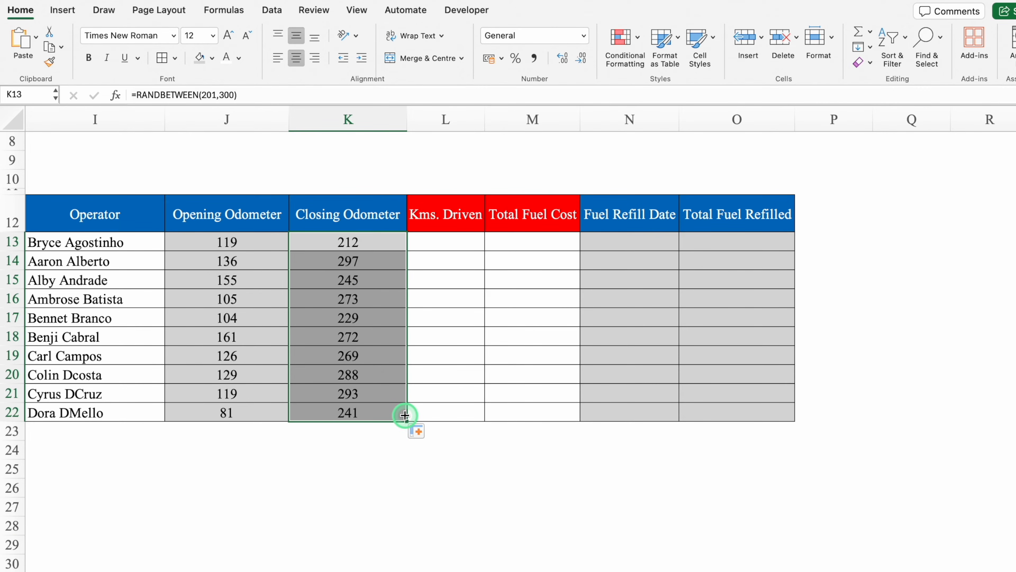
Step: Convert the Closing Odometer formulas in K13:K22 to static values by pasting them over as values only
key(super+c)
click(336, 242)
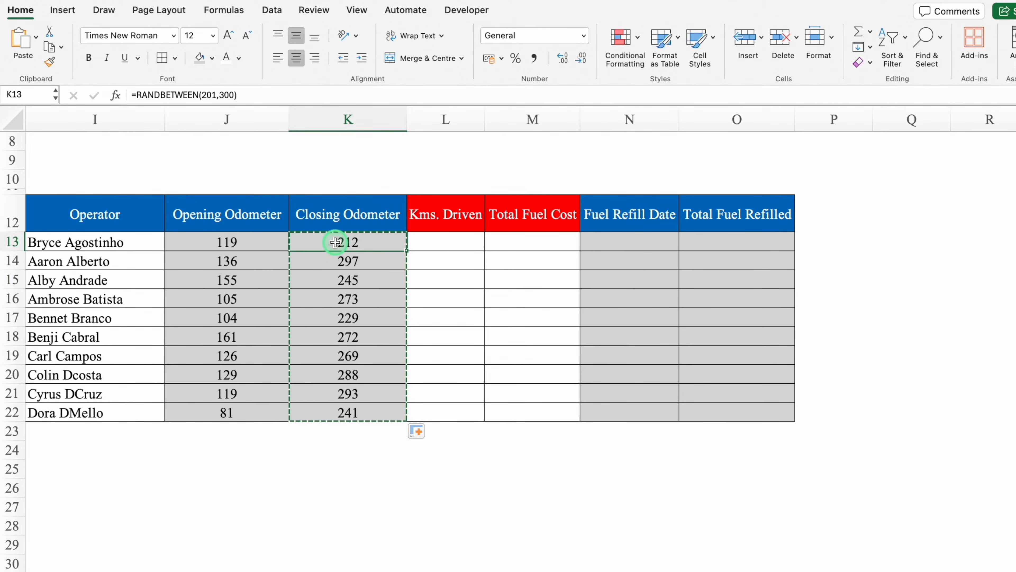
right_click(336, 242)
mouse_move(444, 298)
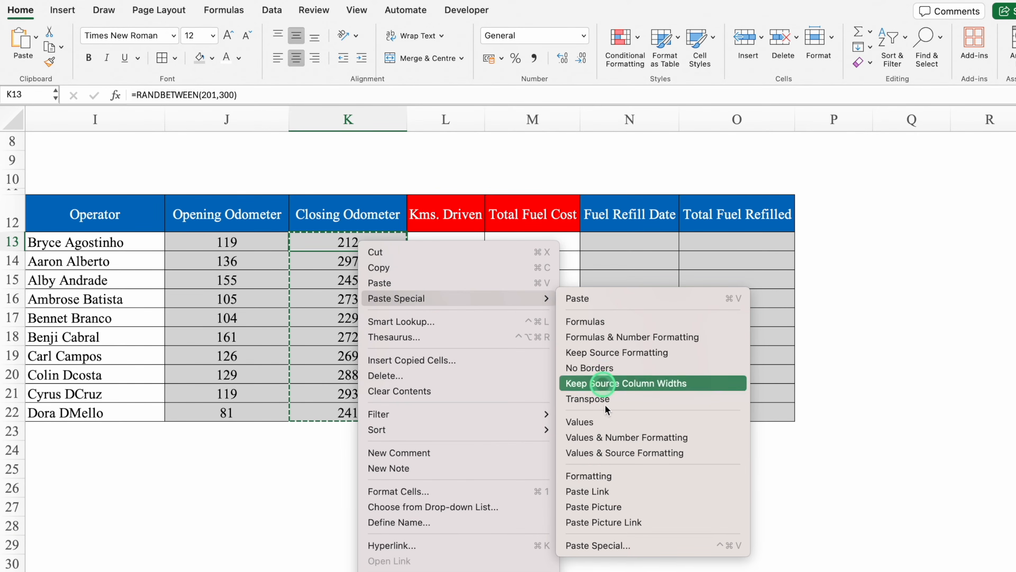
click(584, 421)
click(536, 445)
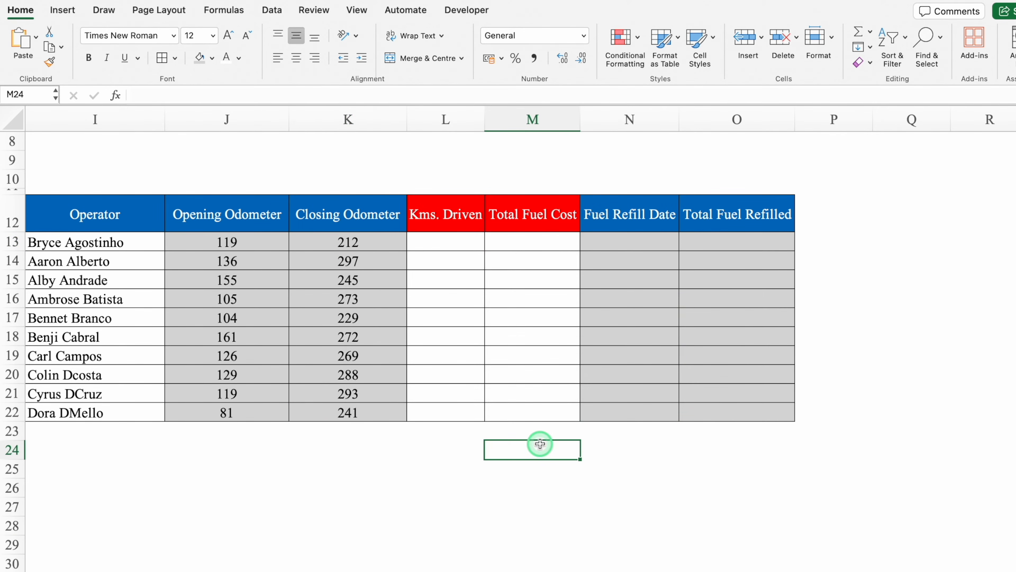
Step: Calculate Kms. Driven in L13 with =K13-J13 and fill the formula down to L22
click(453, 242)
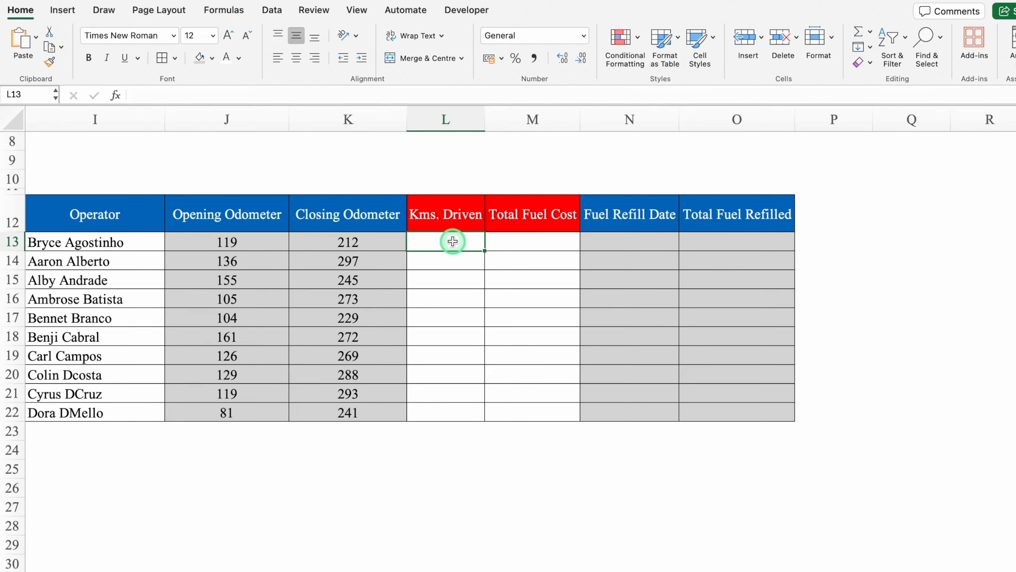
text(=)
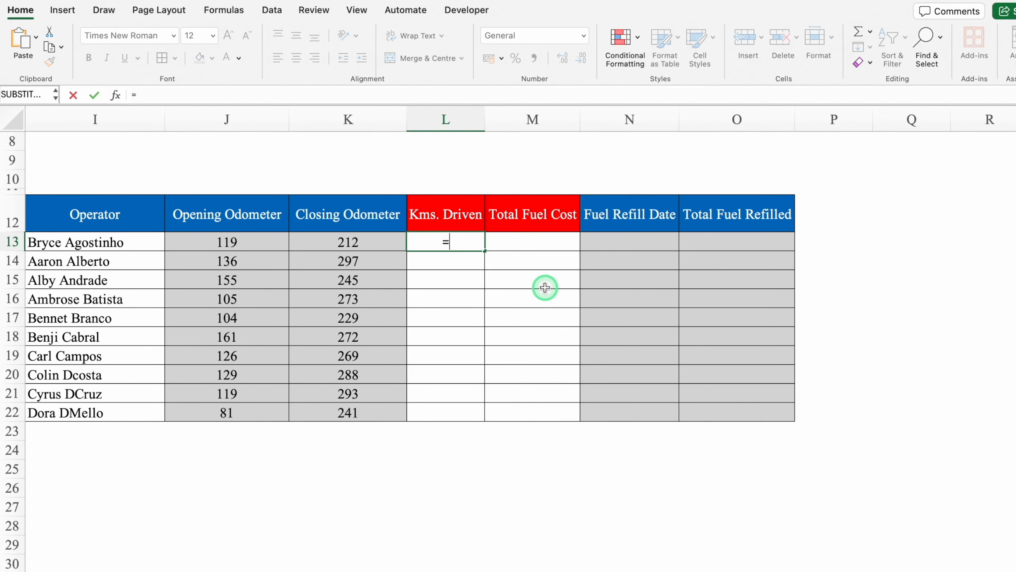
click(374, 242)
text(-)
click(255, 241)
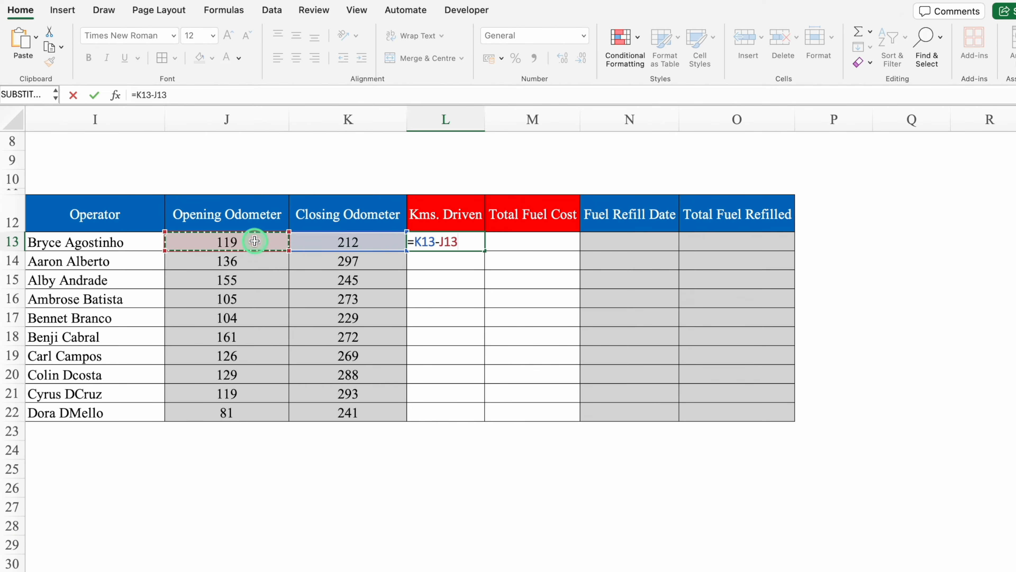
key(Return)
click(476, 243)
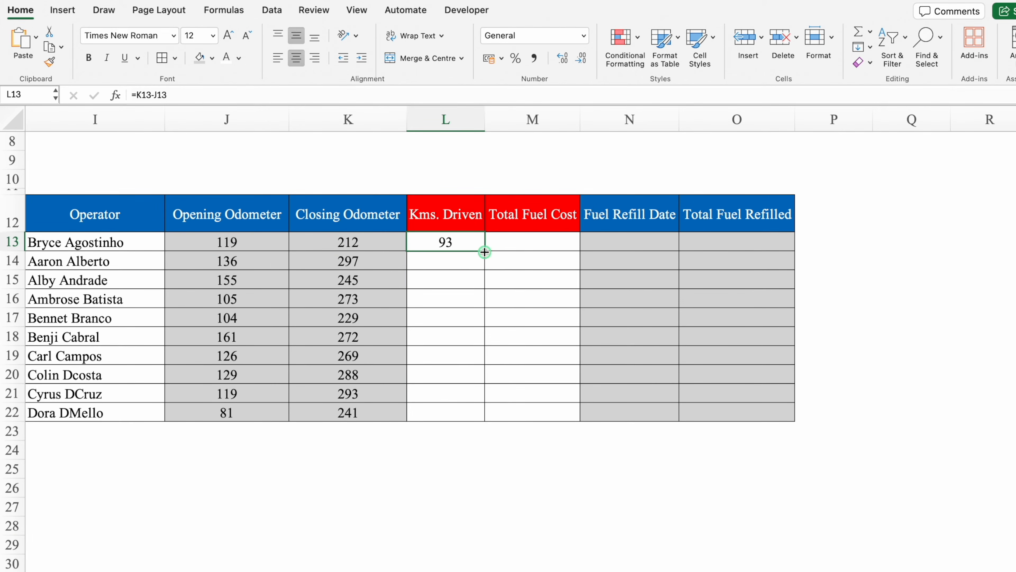
double_click(484, 252)
Step: Calculate Total Fuel Cost in M13 with the formula =(H13/F13)*L13
click(542, 245)
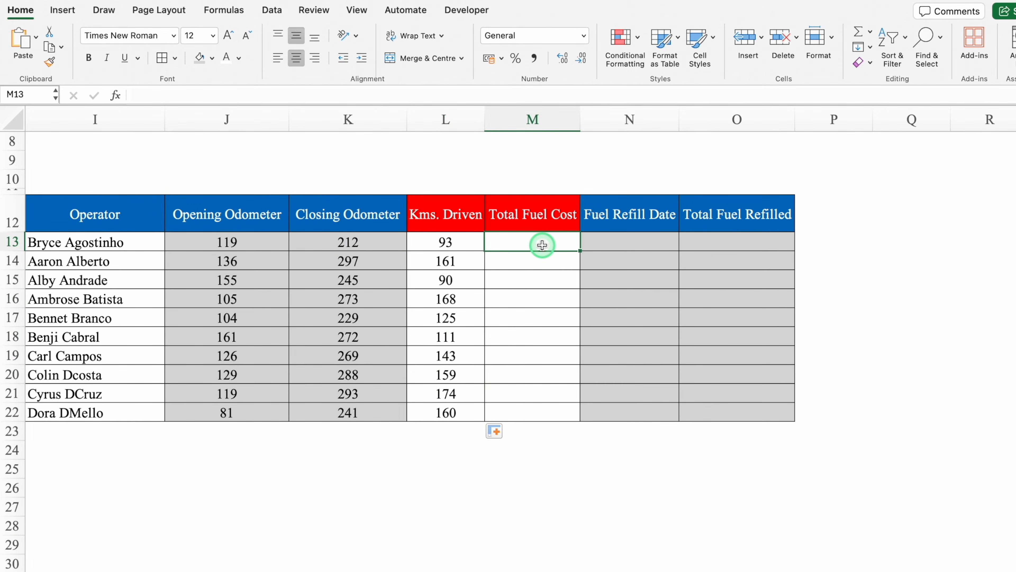
scroll(542, 245, left, 8)
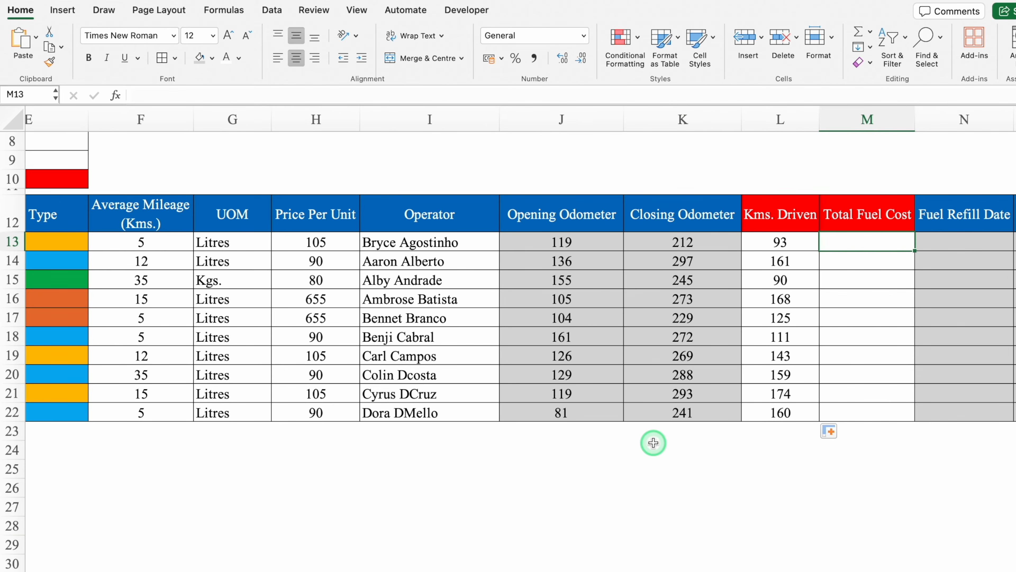
text(=)
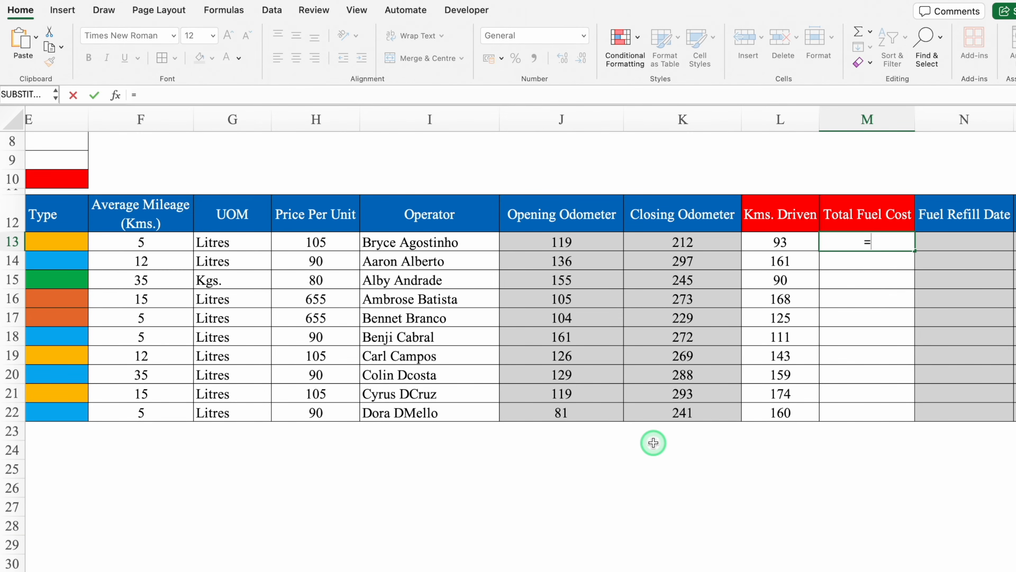
click(344, 239)
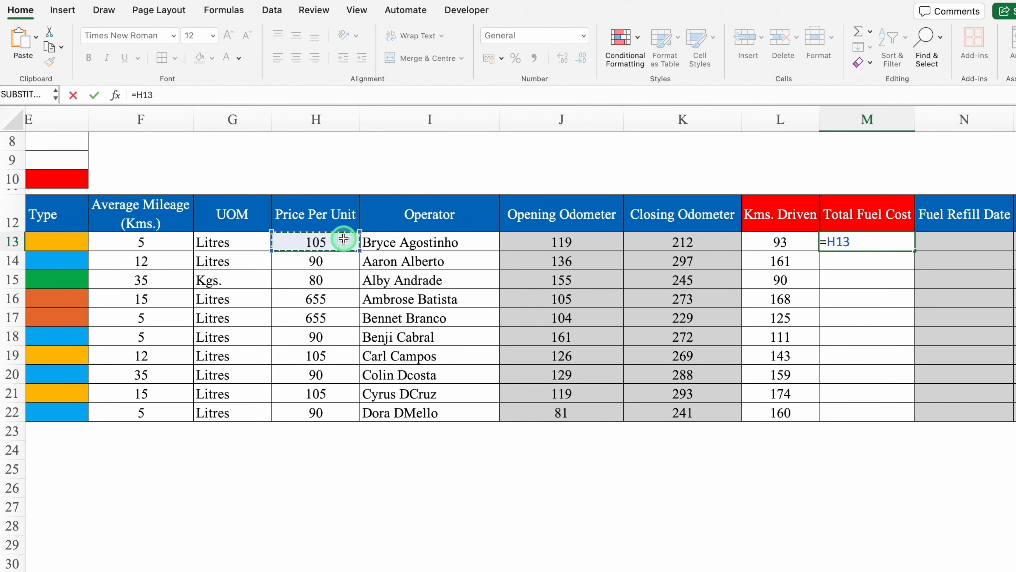
text(/)
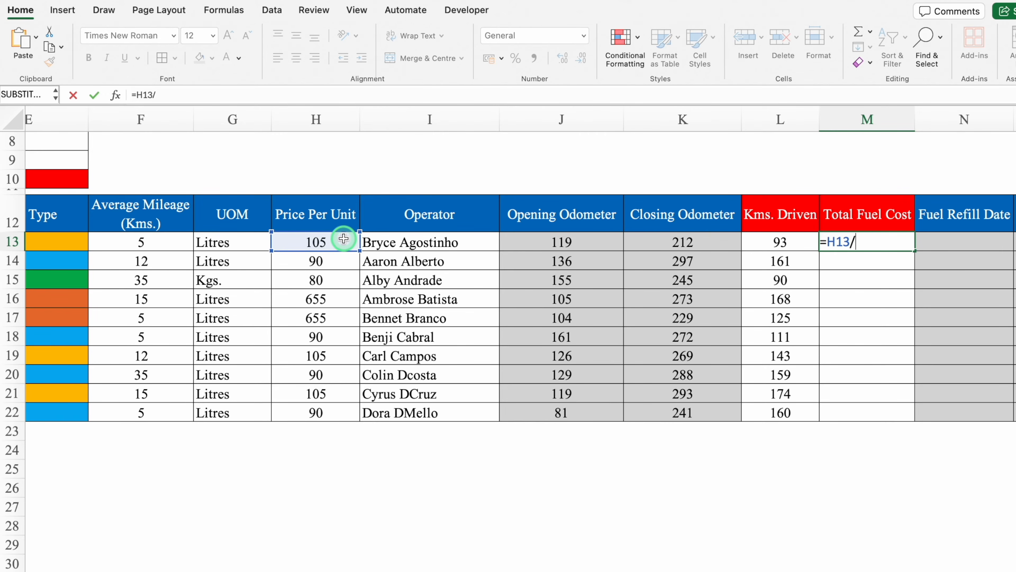
click(157, 245)
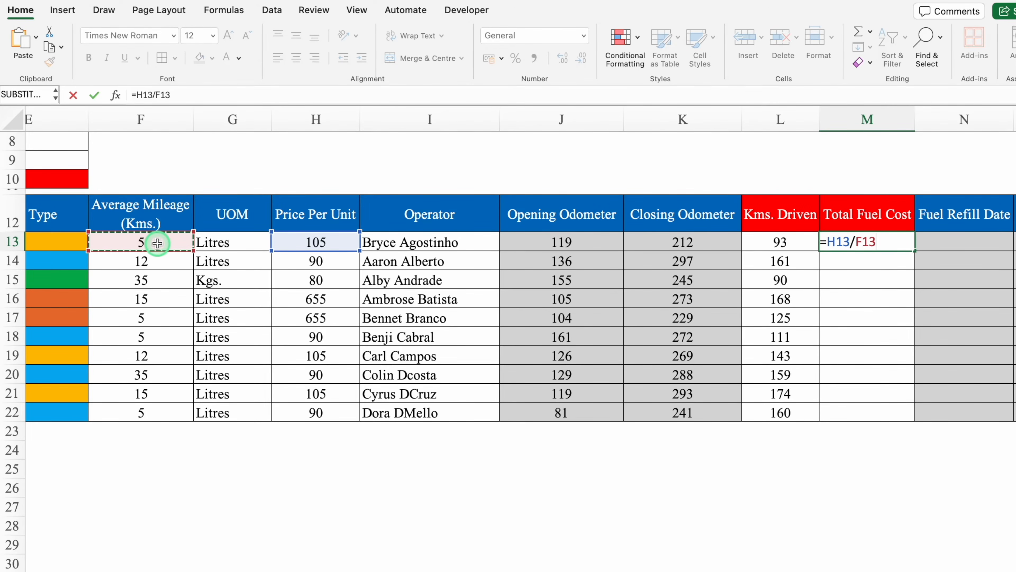
click(198, 95)
click(134, 95)
text(()
click(191, 96)
text()*)
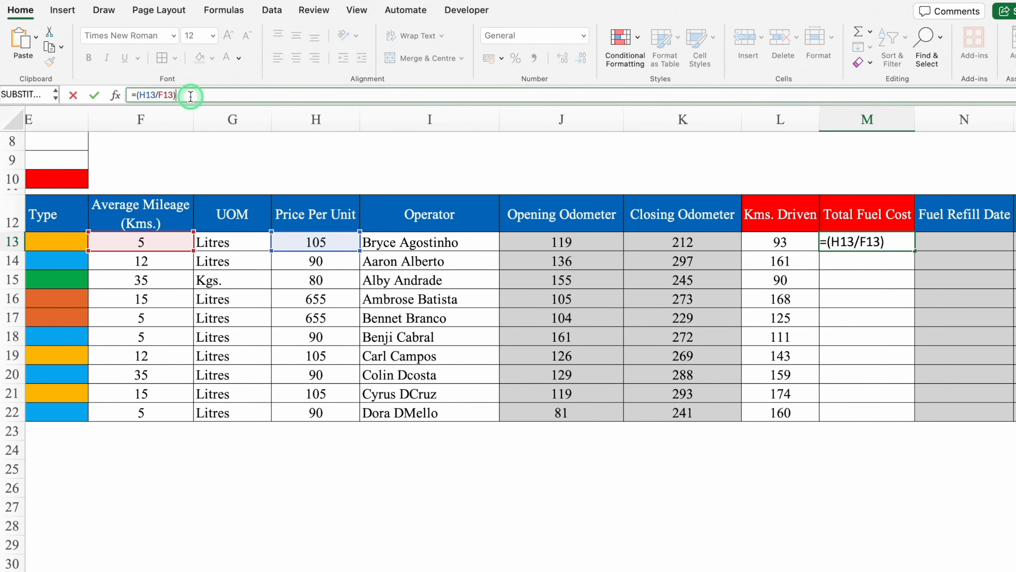
click(799, 246)
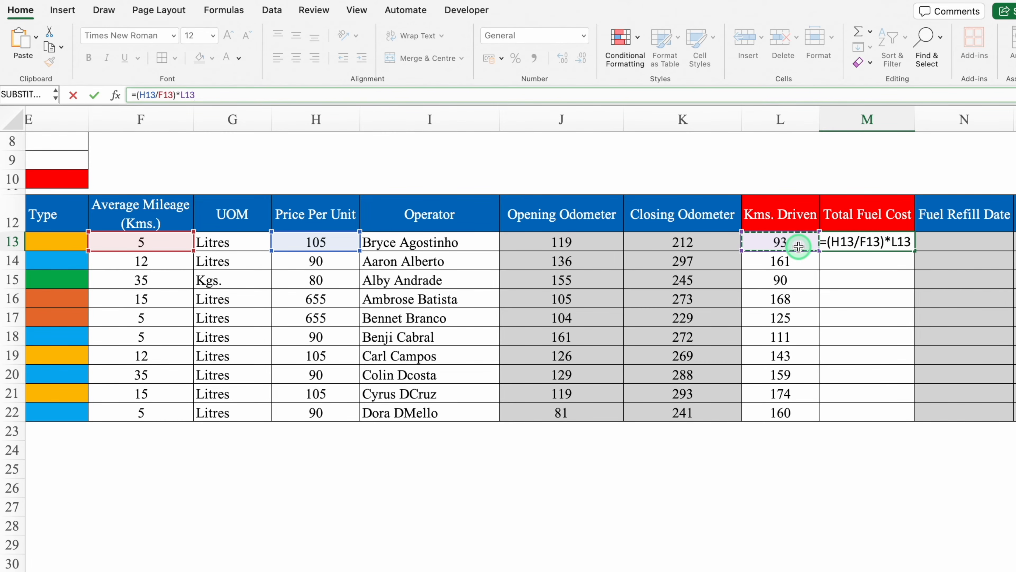
key(Return)
Step: Wrap the Total Fuel Cost formula in M13 with IFERROR, making it =IFERROR((H13/F13)*L13,"0")
click(882, 242)
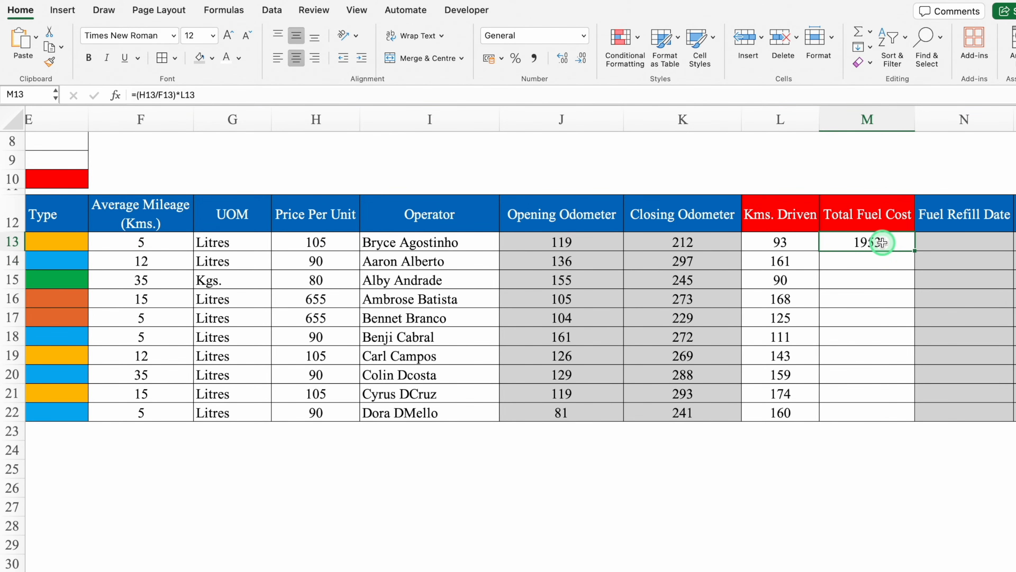
click(136, 95)
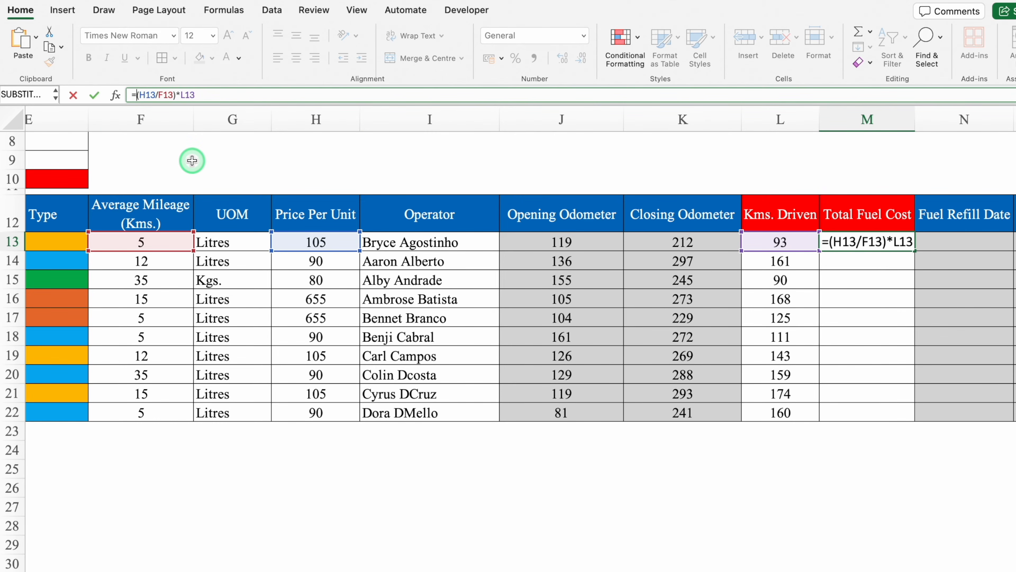
text(iferr)
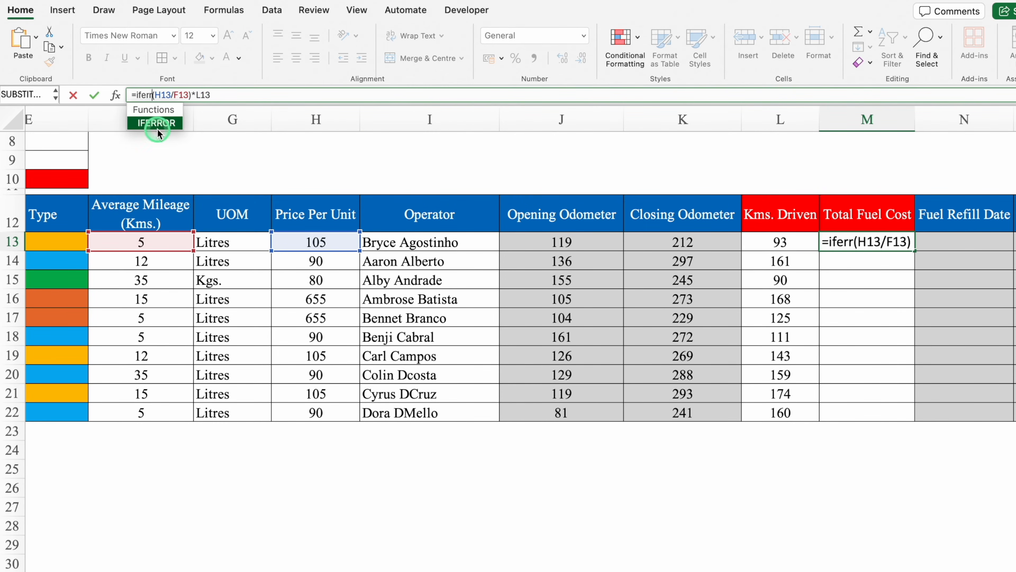
double_click(157, 124)
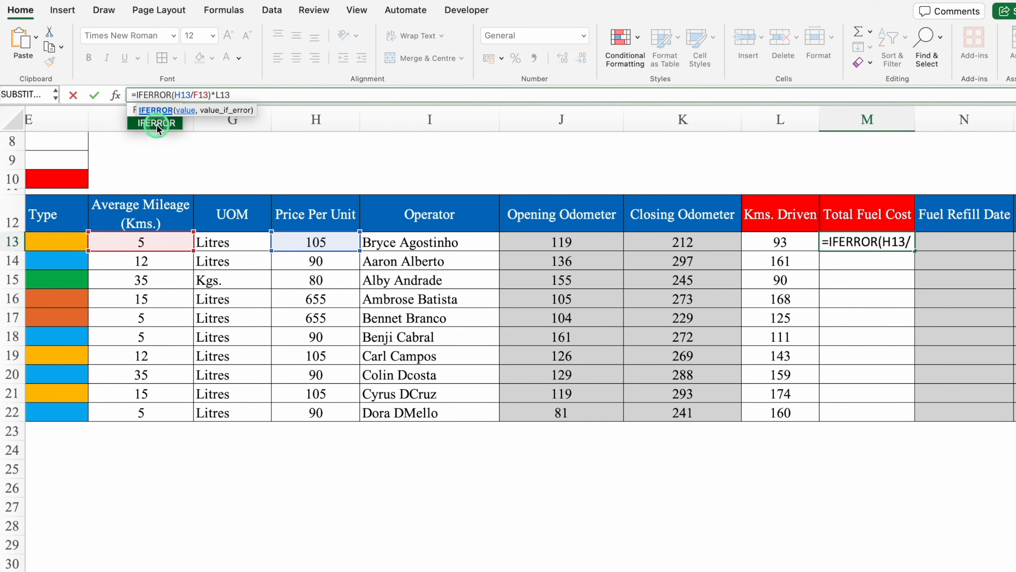
click(253, 96)
text(,)
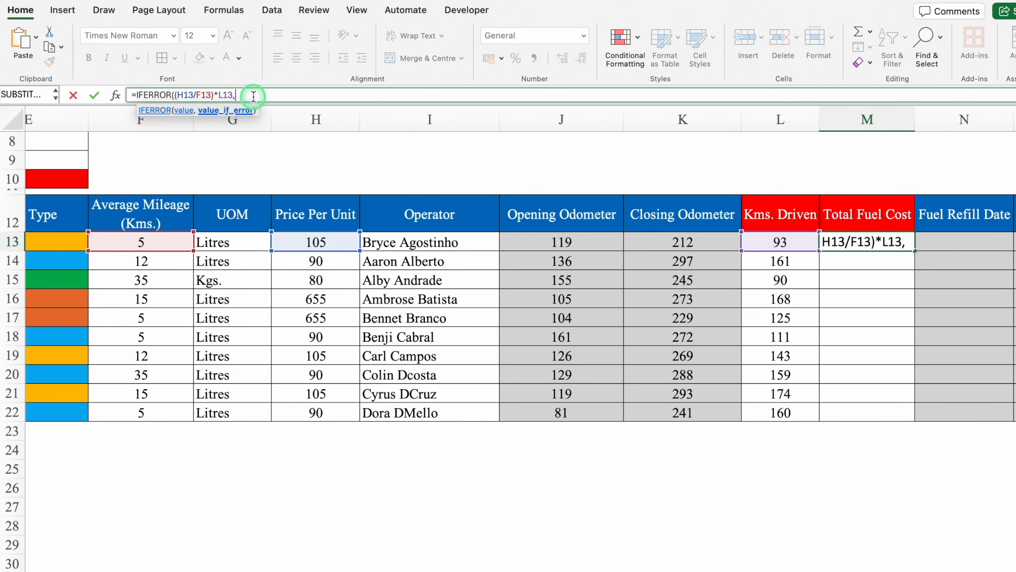
text("")
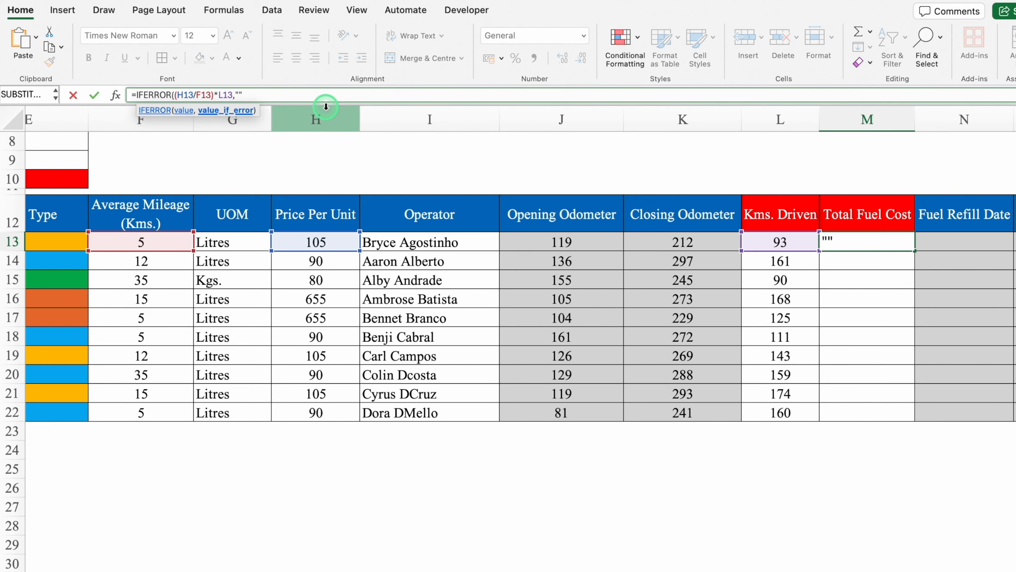
key(BackSpace)
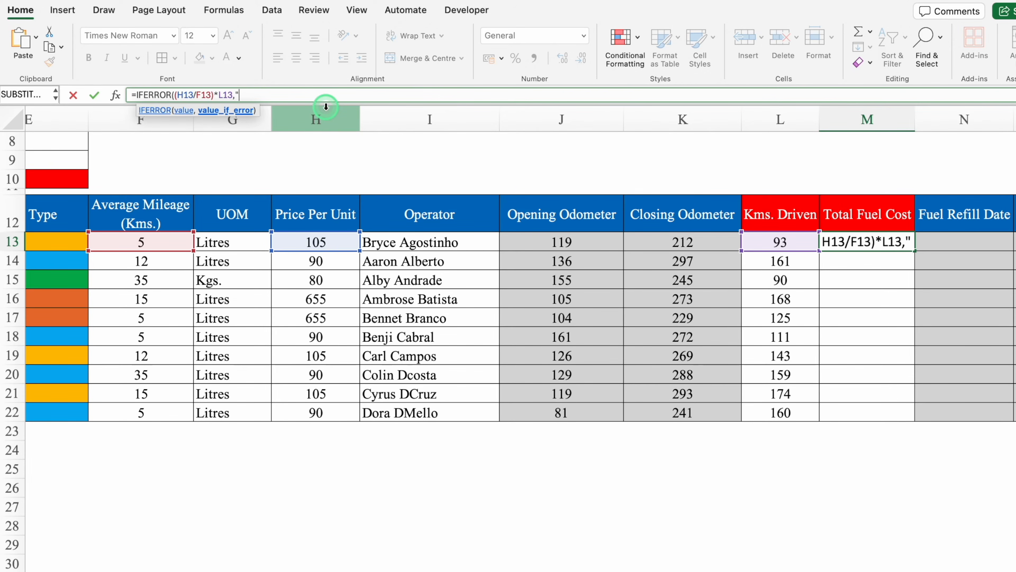
text(0)
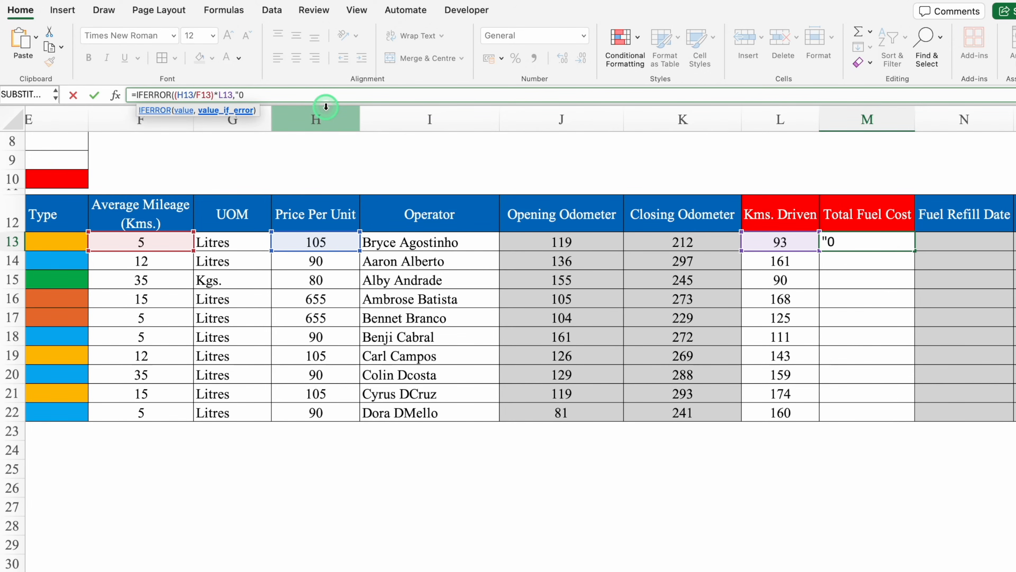
text("))
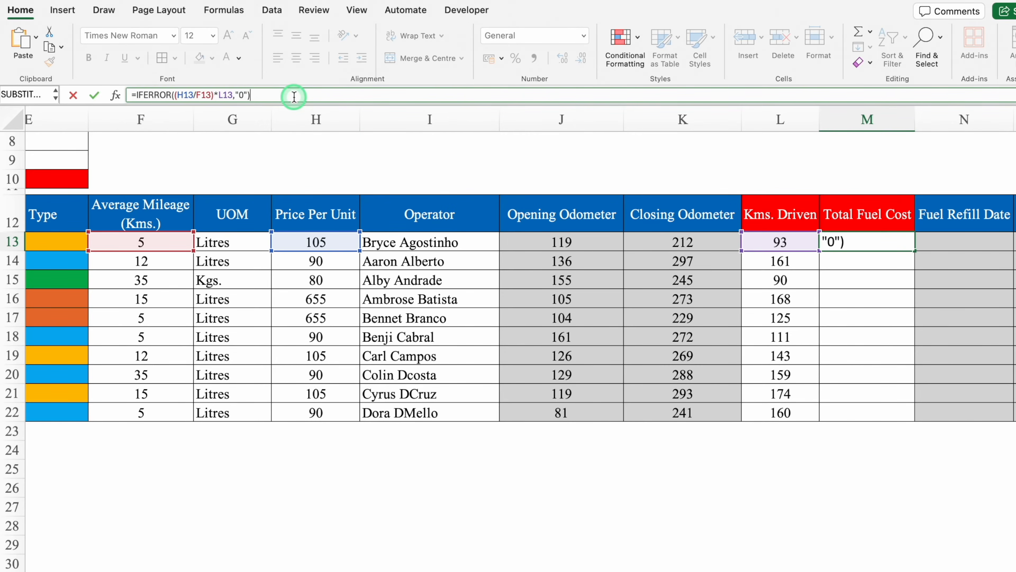
key(Return)
Step: Fill the M13 formula down to M22 and display the Total Fuel Cost values without decimal places
click(864, 245)
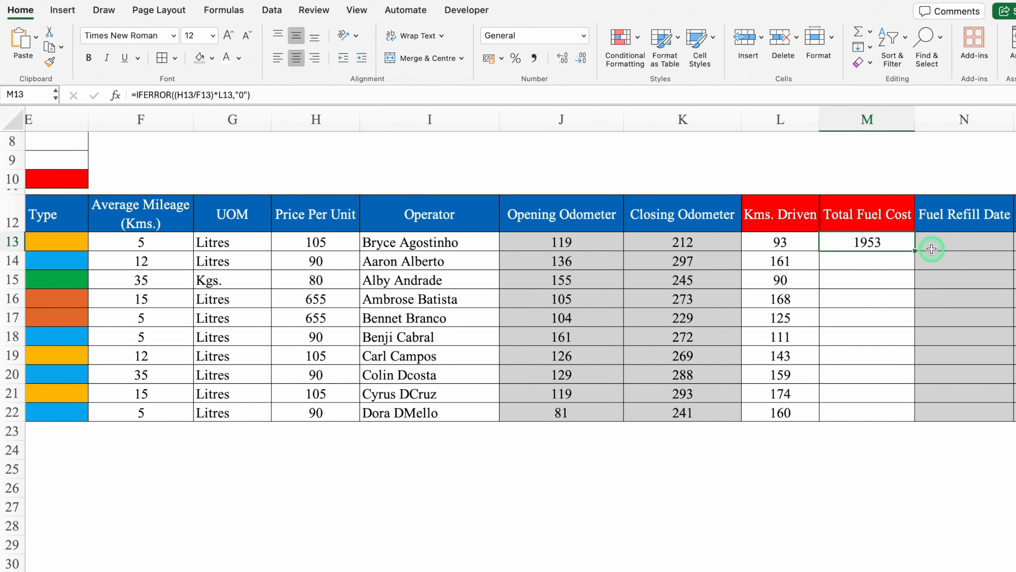
drag(916, 250, 921, 416)
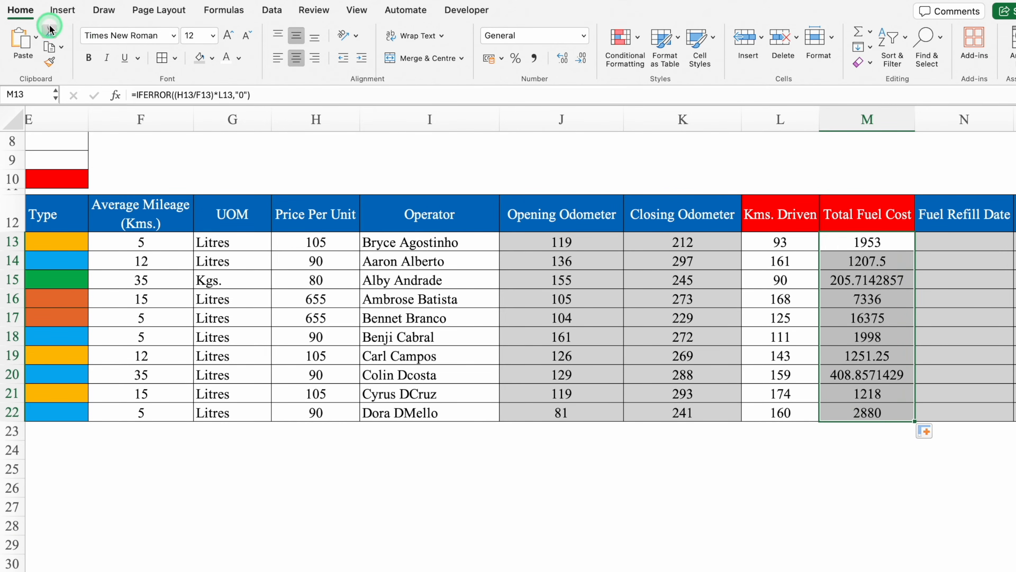
click(581, 60)
click(581, 61)
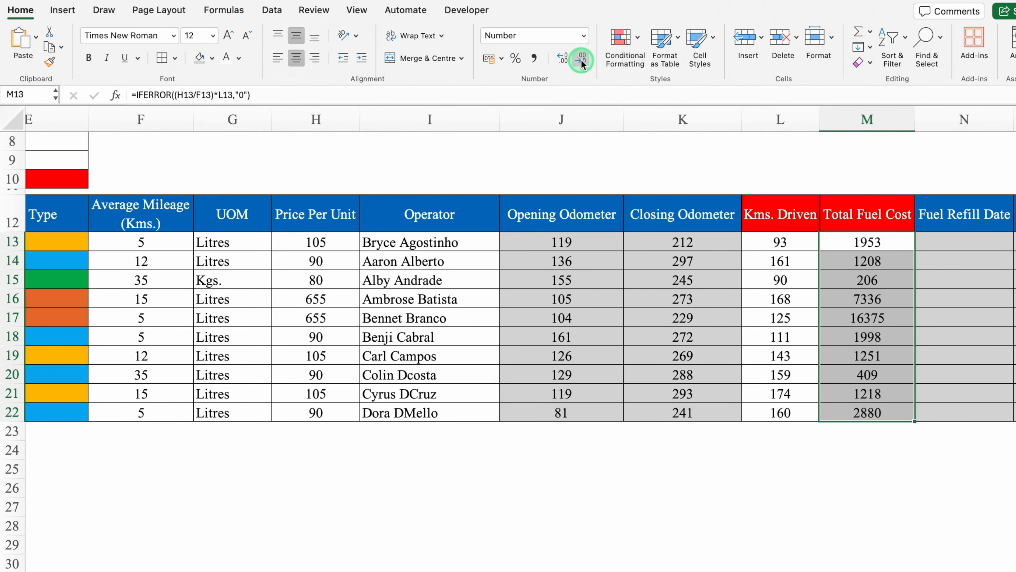
Step: Format the whole Fuel Refill Date column N as a date of type 14-Mar-12
scroll(520, 320, right, 4)
click(838, 241)
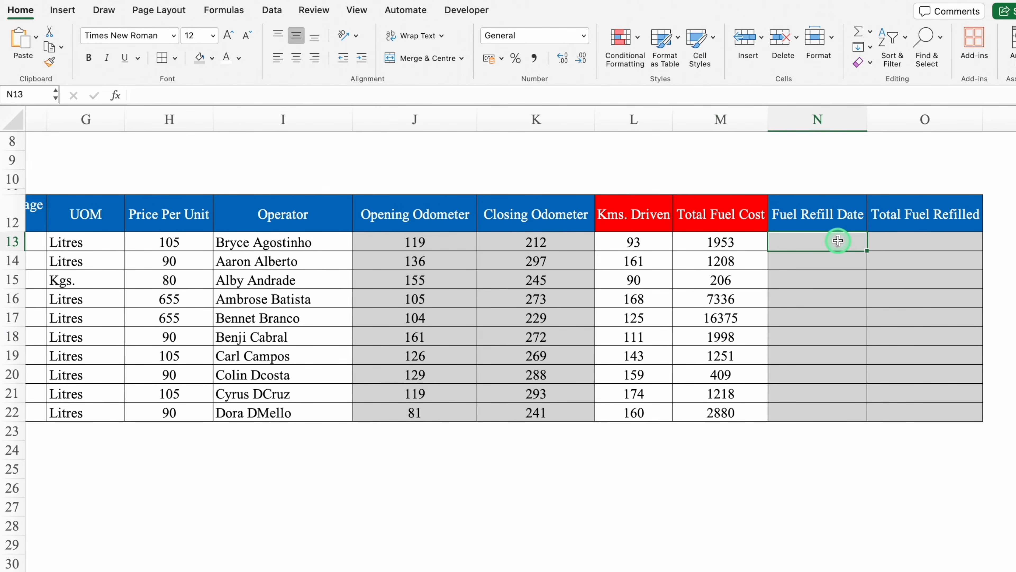
click(818, 118)
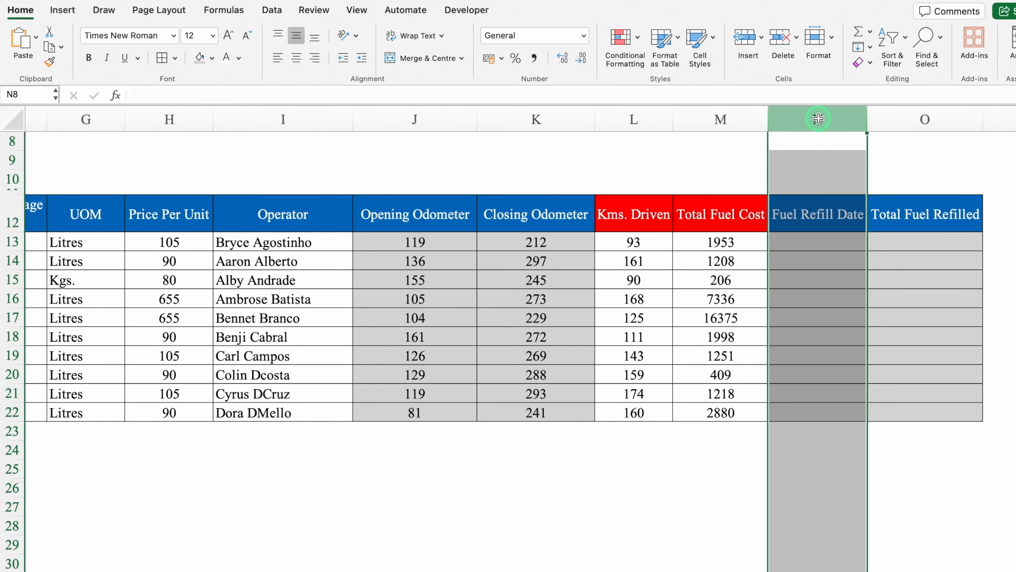
key(super+1)
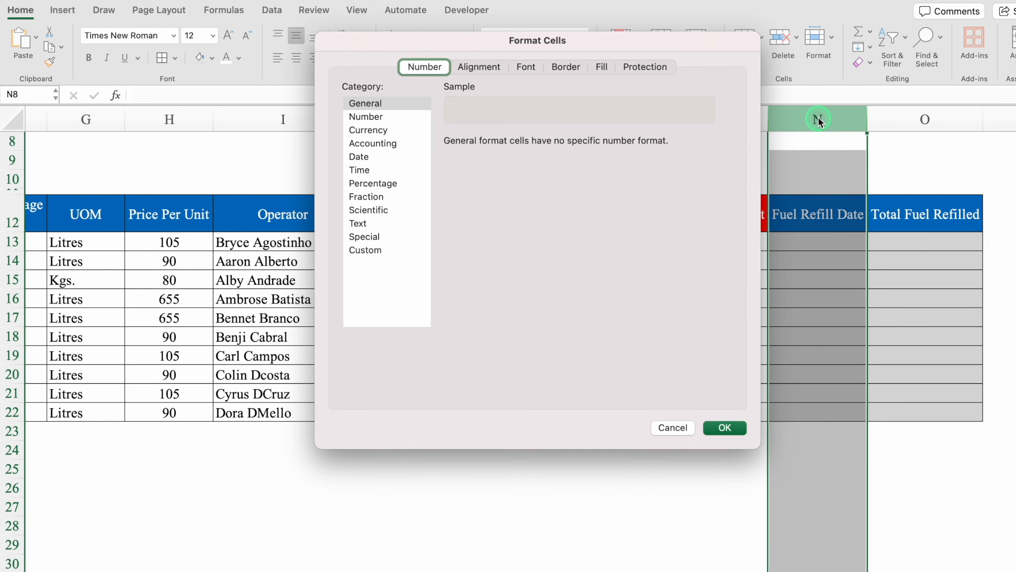
click(385, 157)
click(487, 227)
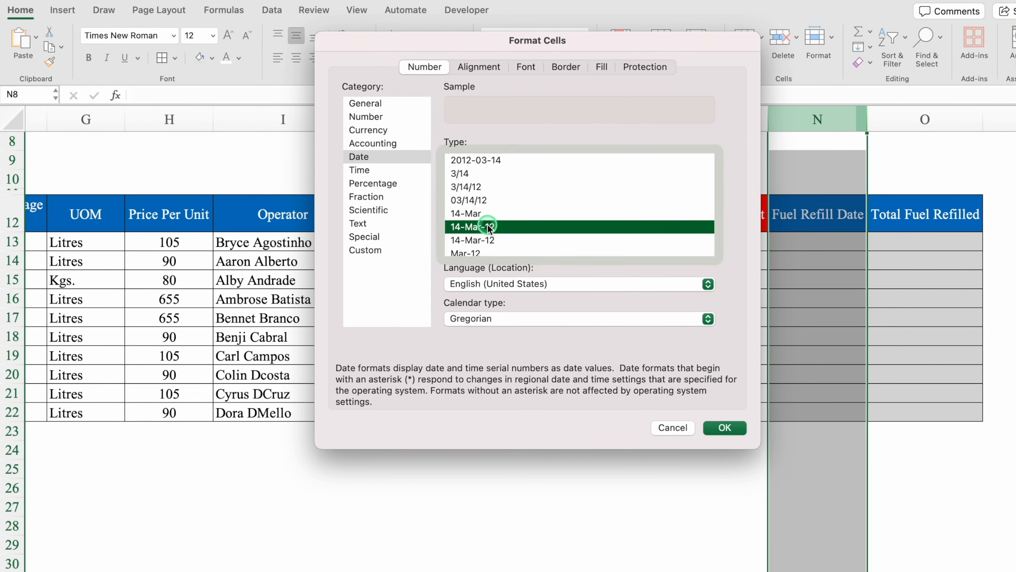
click(726, 428)
Step: Left-align column N and centre its Fuel Refill Date header in N12
click(277, 57)
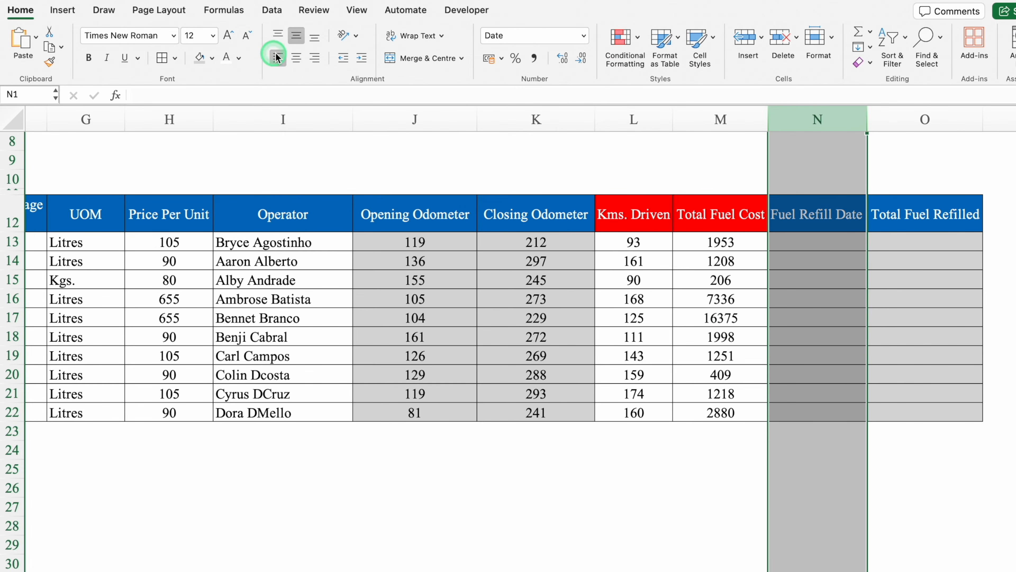
click(790, 212)
click(297, 57)
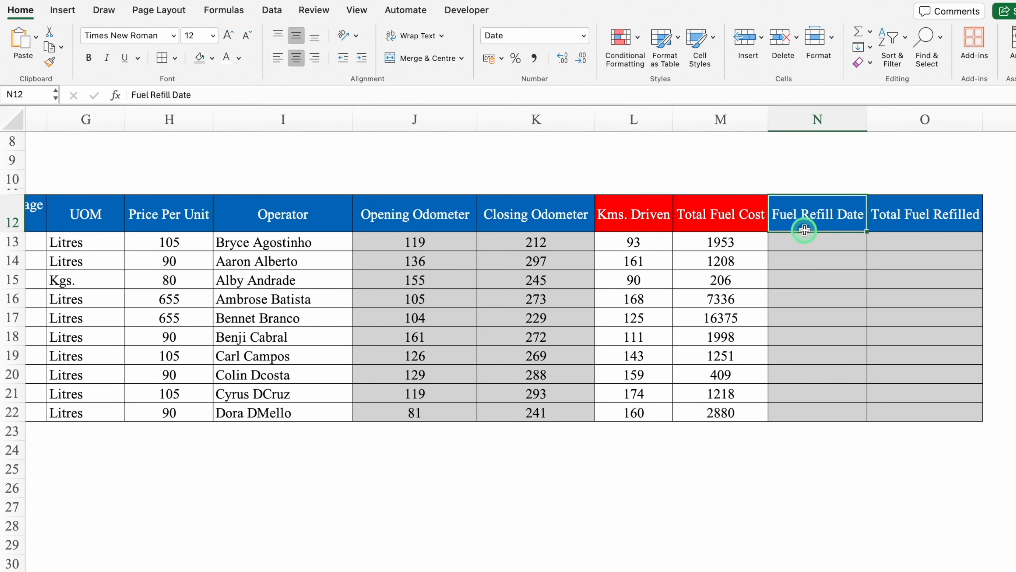
Step: Enter the date 1/10/24 in N13 and fill consecutive dates down to N22
click(801, 242)
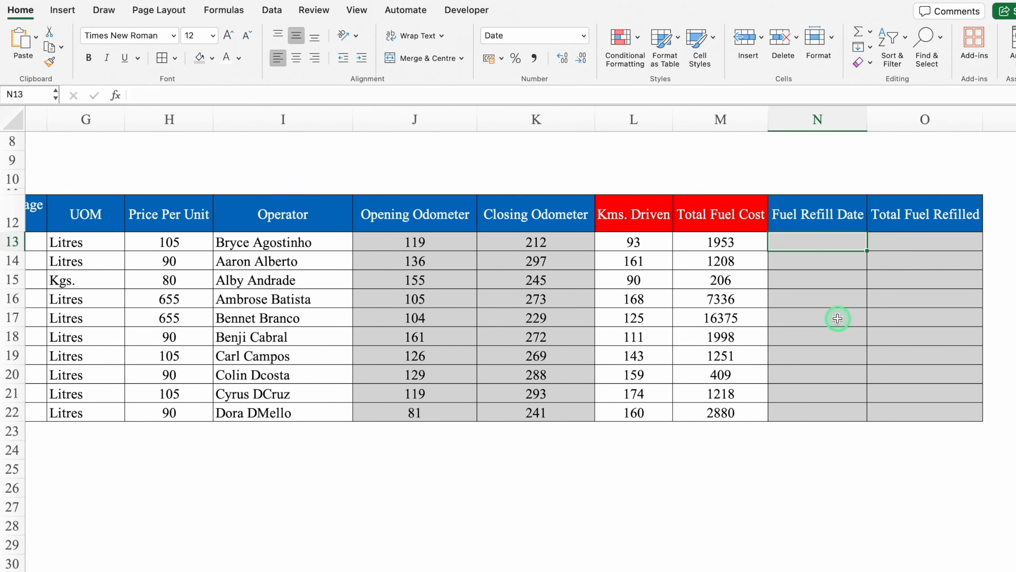
text(1/10/24)
key(Return)
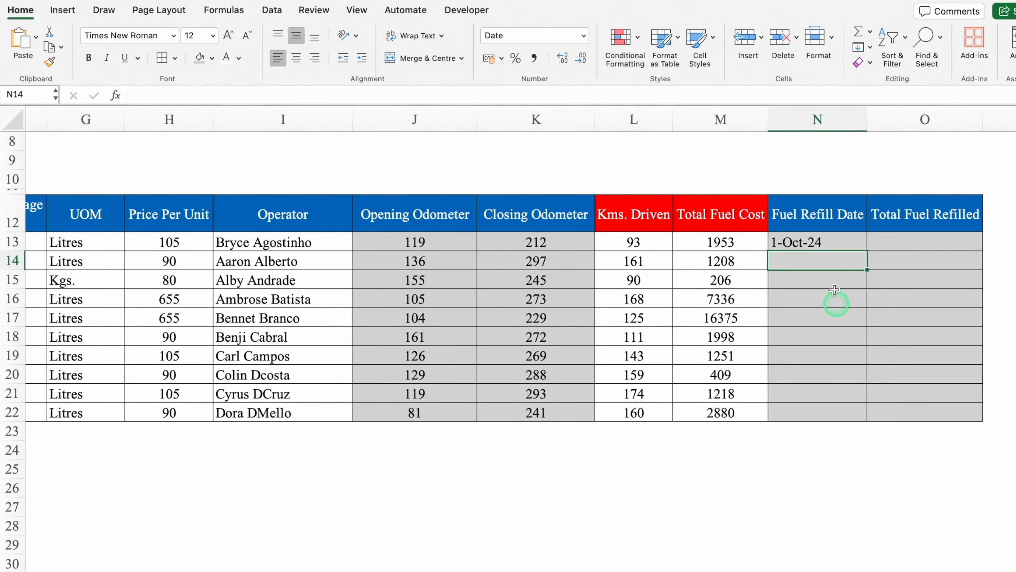
click(825, 247)
drag(867, 256, 869, 413)
Step: Enter 50 and 54 in Total Fuel Refilled cells O13 and O14, and extend the series down to O22
click(904, 244)
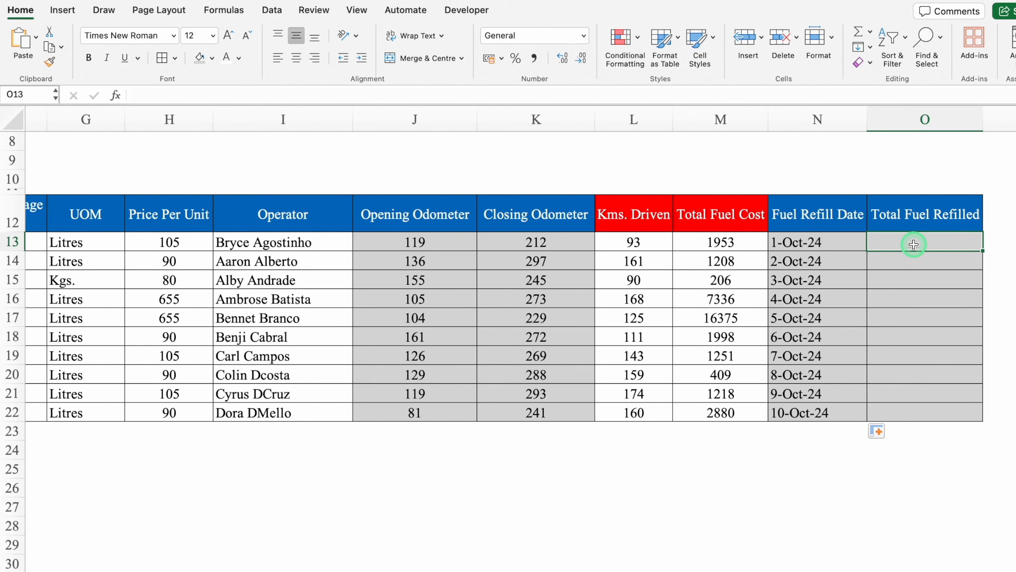
key(super+e)
text(50)
key(Return)
text(54)
key(Return)
drag(952, 243, 982, 420)
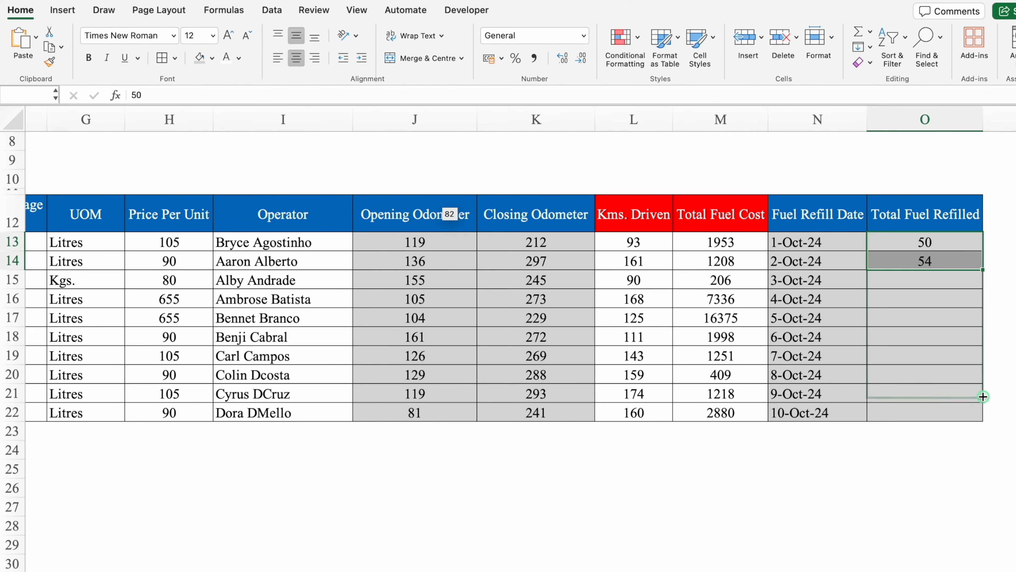
click(889, 476)
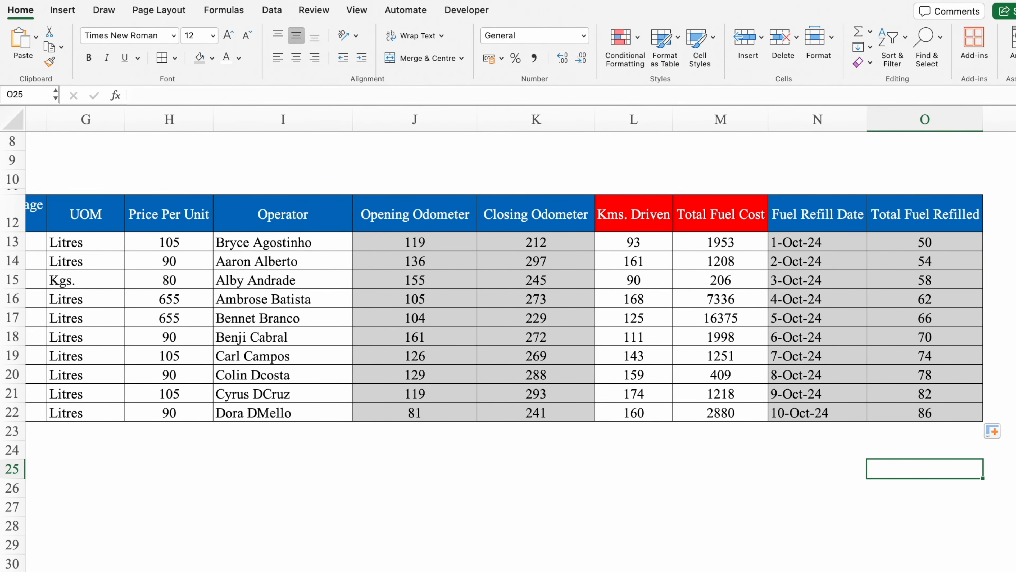
Step: Start a SUMIFS formula in D3 for Petrol's Total Cost, with Total Fuel Cost cells M13:M22 as the sum range
scroll(889, 475, left, 10)
scroll(888, 475, up, 3)
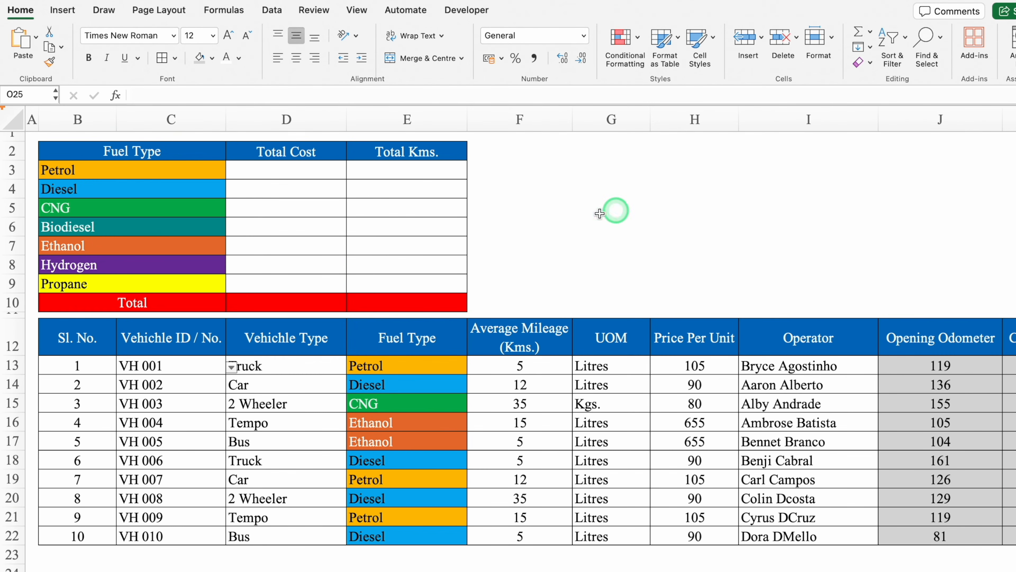
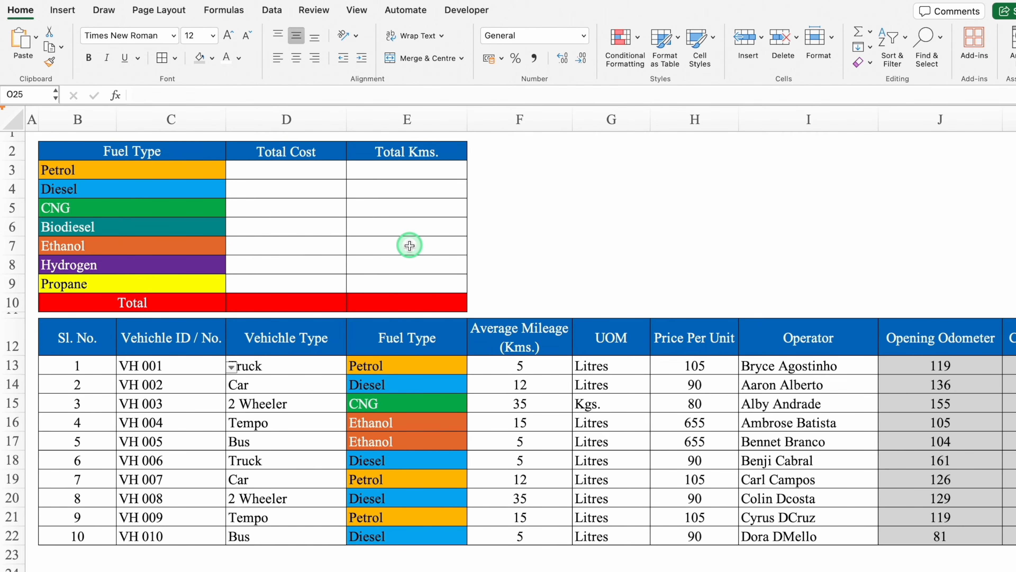
click(284, 170)
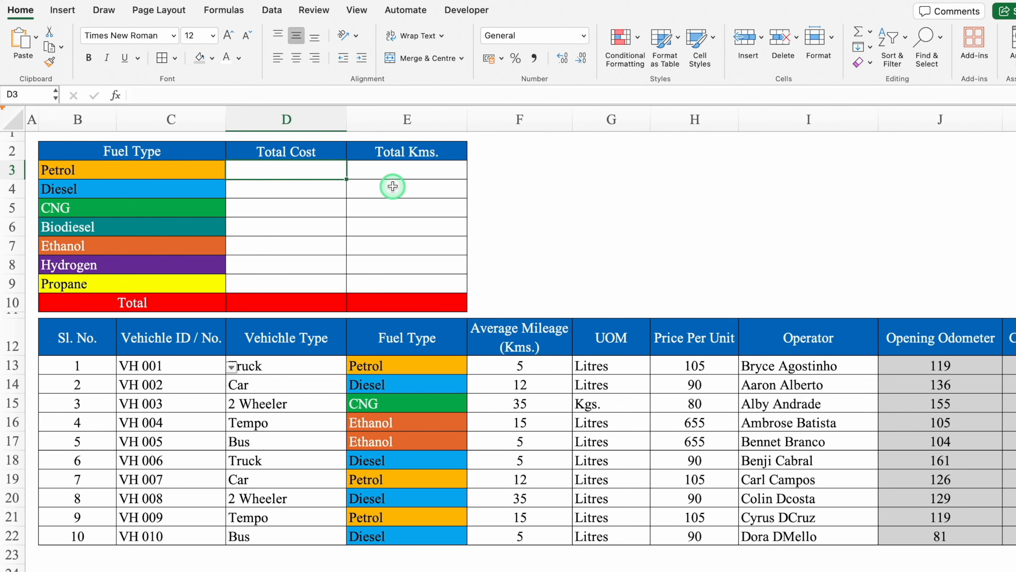
text(=)
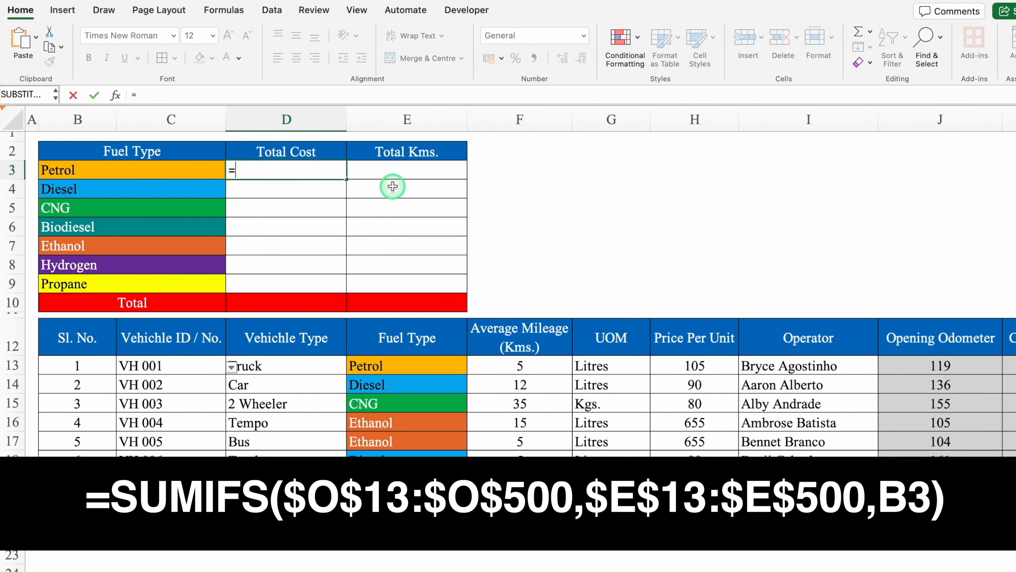
text(sumifs)
double_click(259, 200)
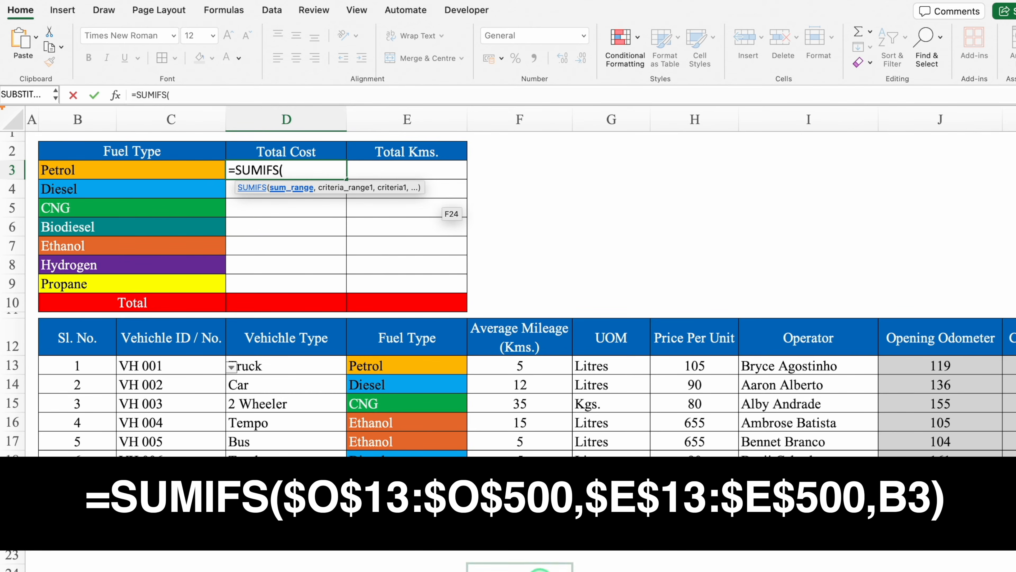
scroll(520, 280, right, 3)
scroll(520, 280, right, 10)
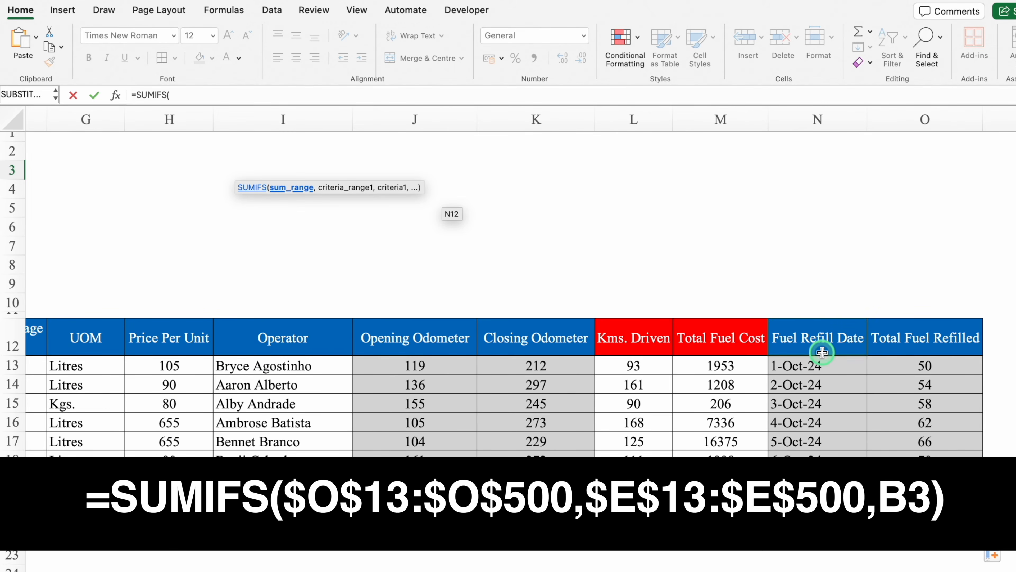
click(740, 362)
drag(741, 362, 723, 535)
Step: Extend the SUMIFS sum range to row 200 and make its end reference absolute, giving M13:$M$200
click(236, 91)
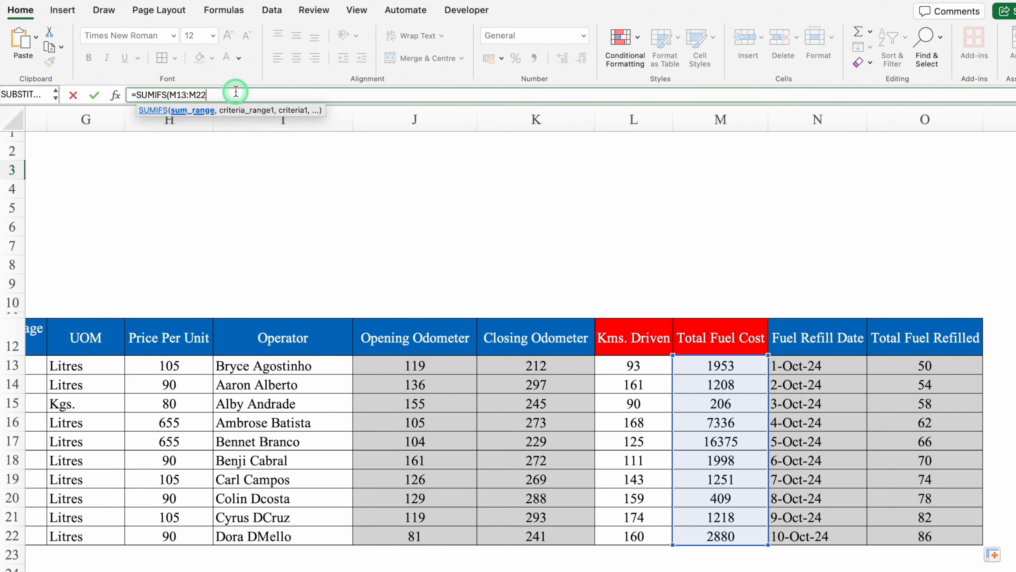
key(BackSpace)
key(BackSpace)
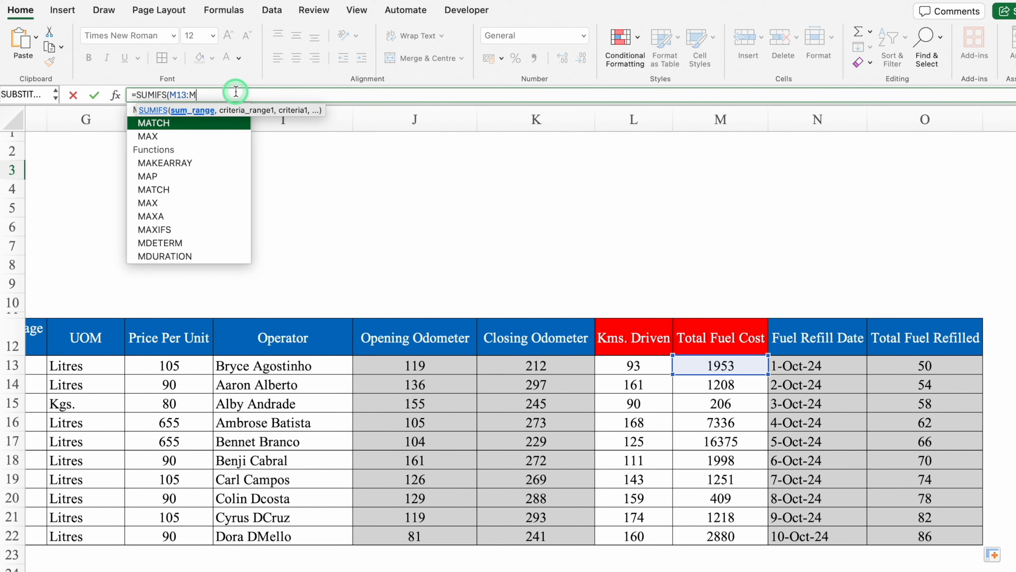
text(200)
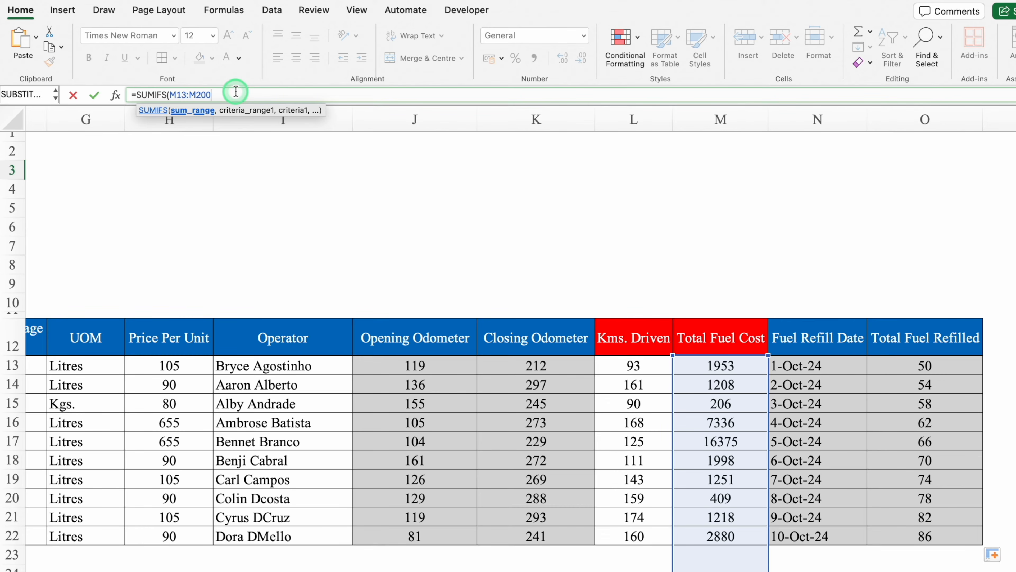
key(F4)
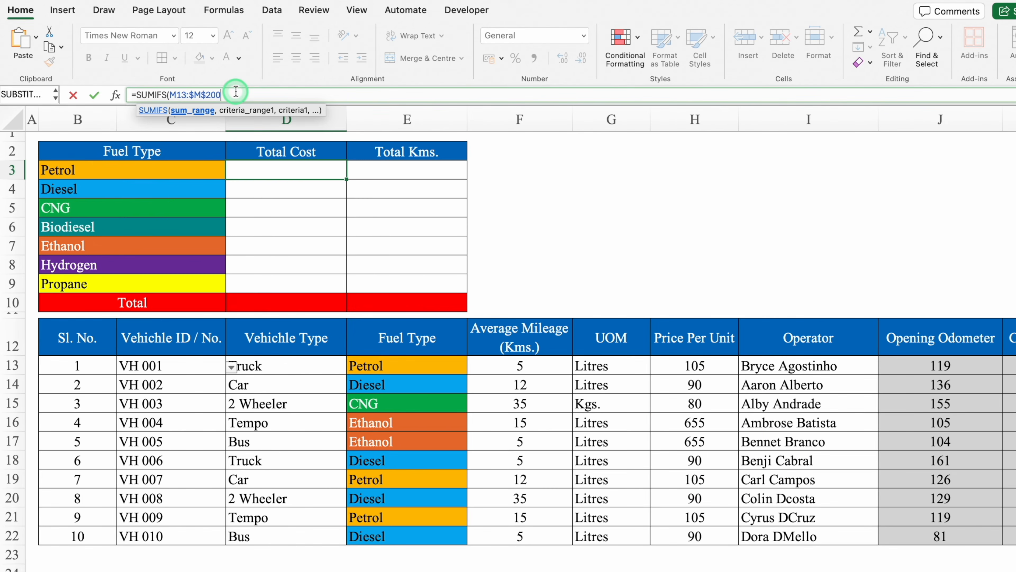
Step: Add Fuel Type cells E13:E200 as the SUMIFS criteria range and make the references absolute, giving $M$13:$M$200 and $E$13:$E$200
text(,)
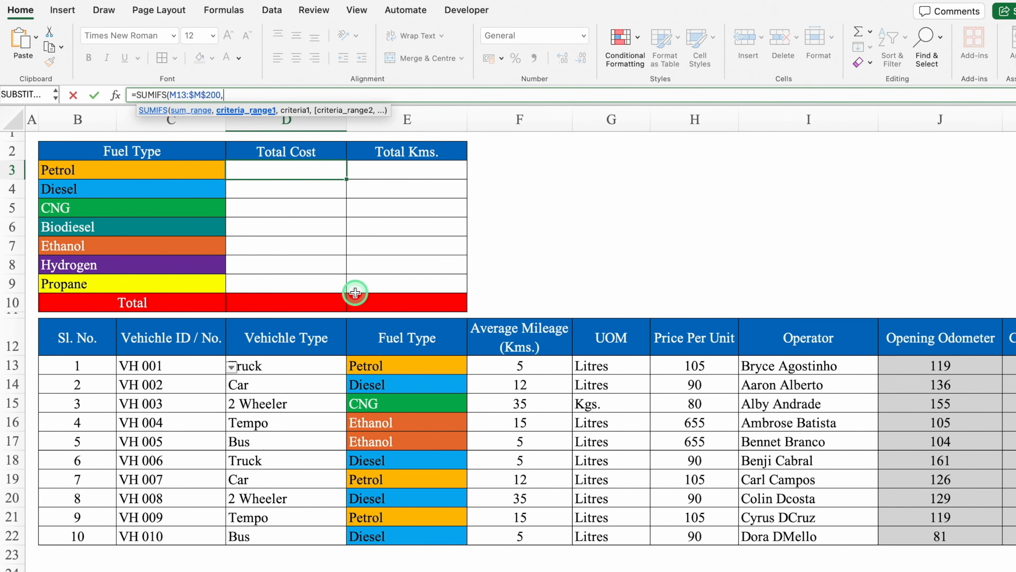
click(429, 365)
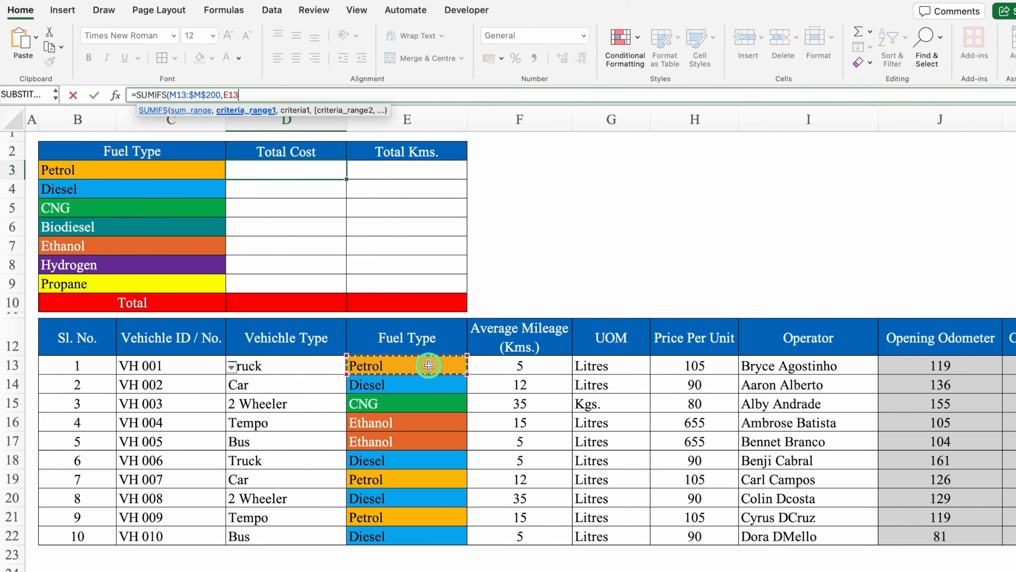
drag(429, 365, 428, 530)
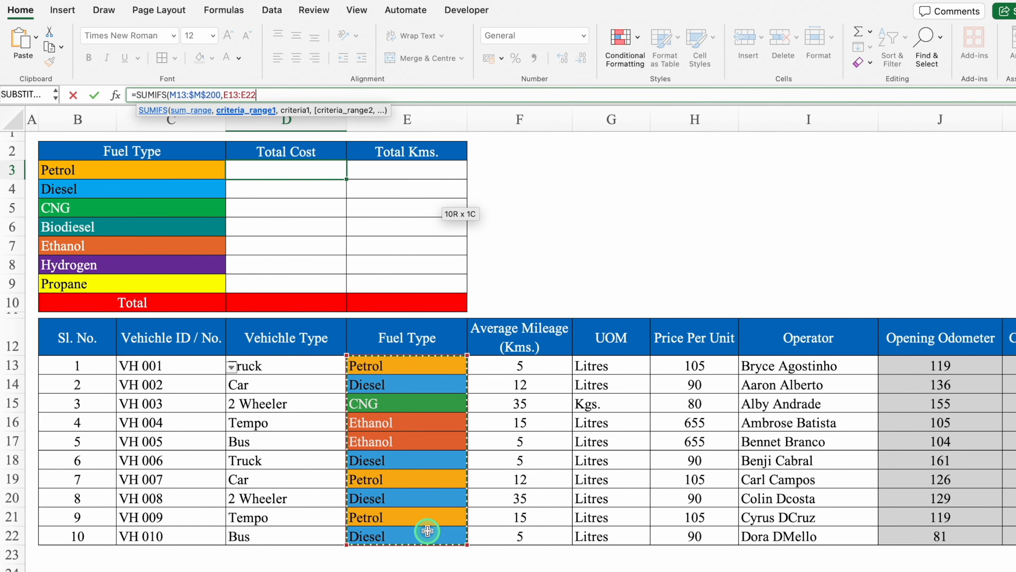
key(BackSpace)
key(BackSpace)
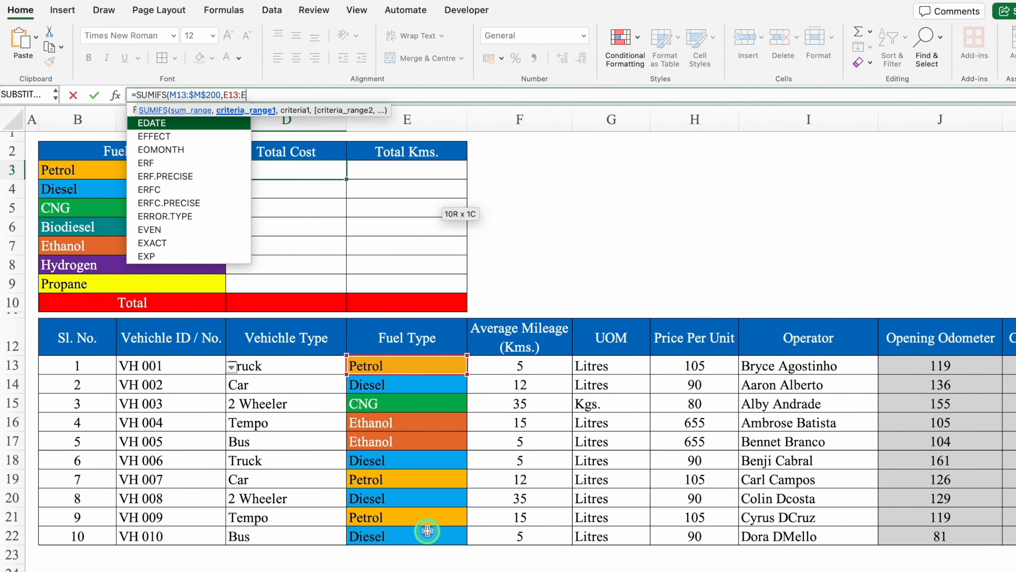
text(200)
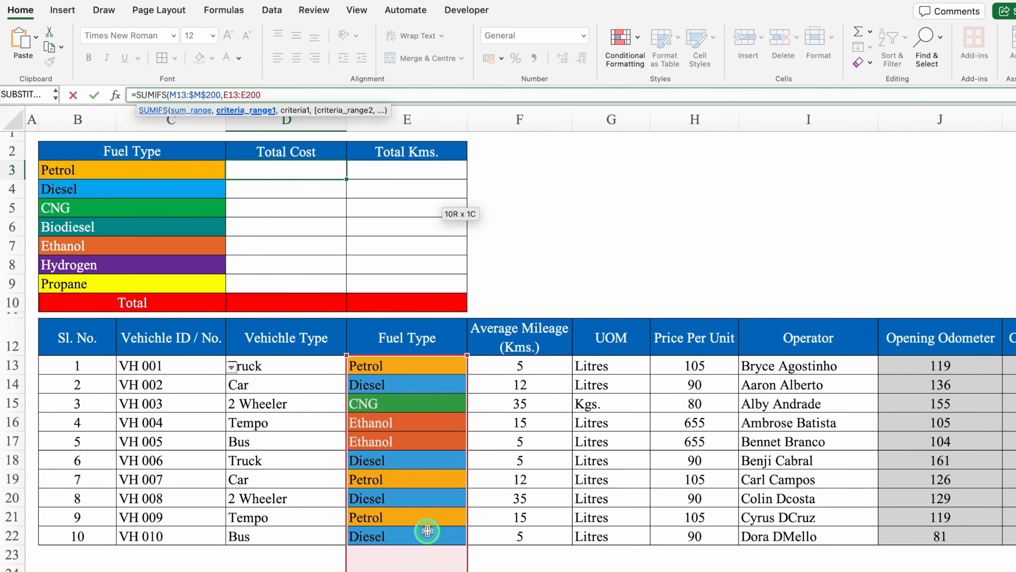
key(F4)
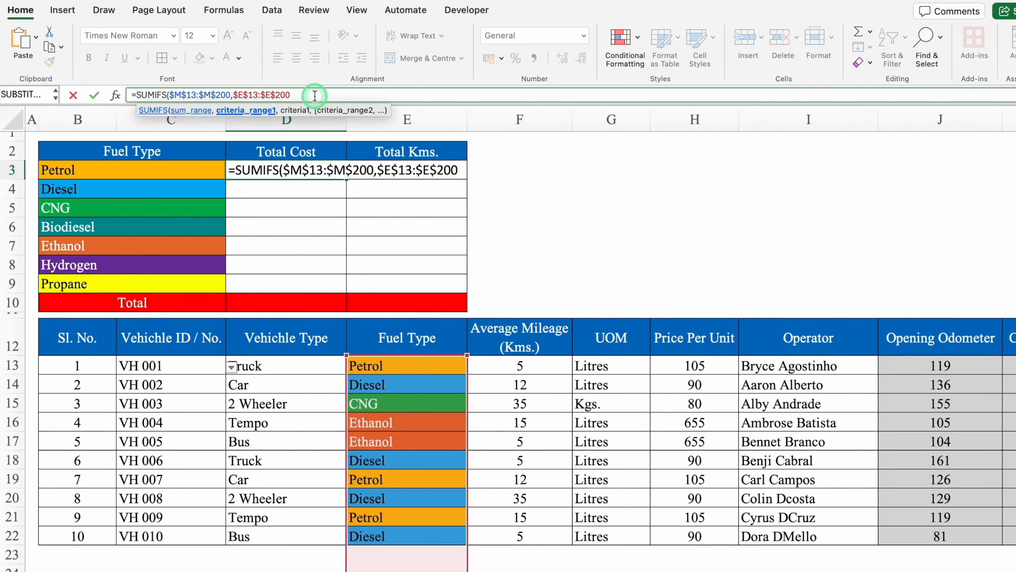
Step: Use Petrol's cell B3 as the SUMIFS criterion and complete the Total Cost formula in D3
text(,)
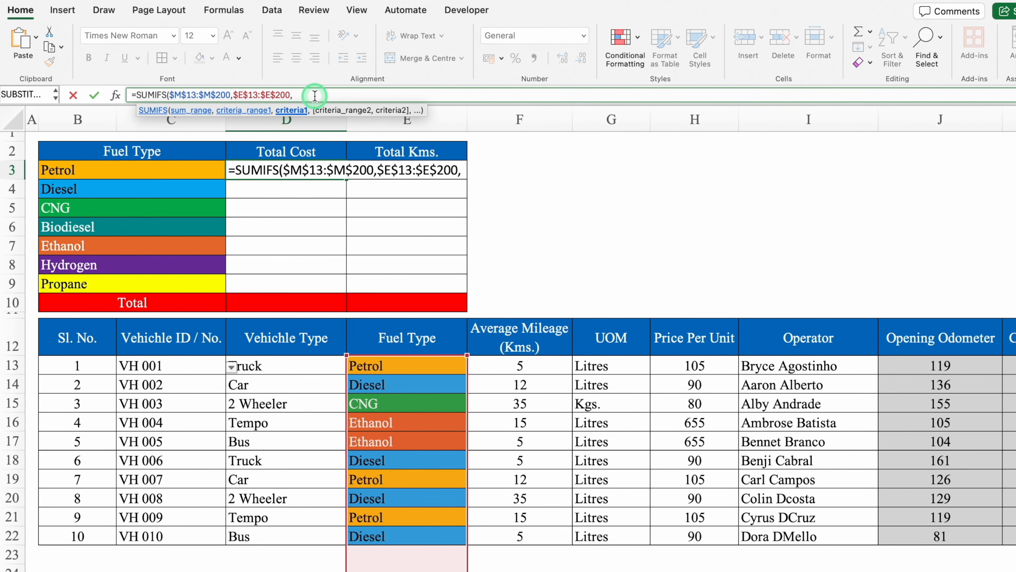
click(168, 172)
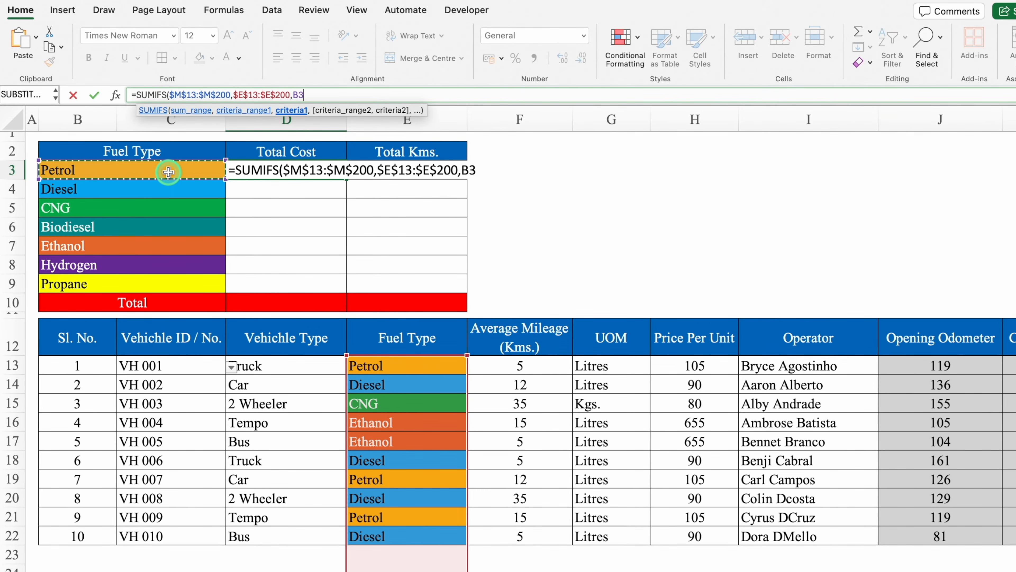
text())
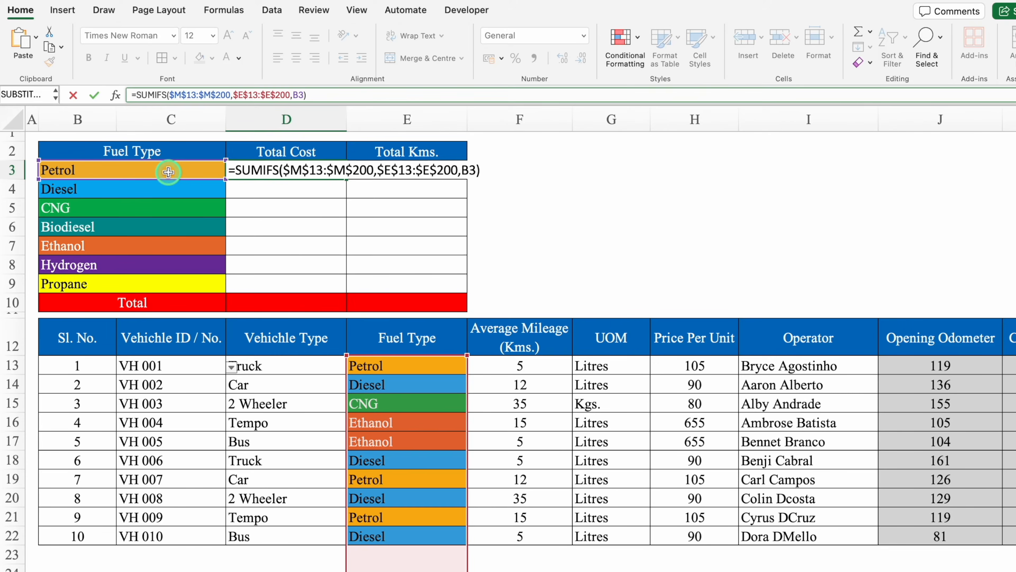
key(Return)
Step: Centre D3 with no decimal places and copy its Total Cost formula down to D9
click(290, 170)
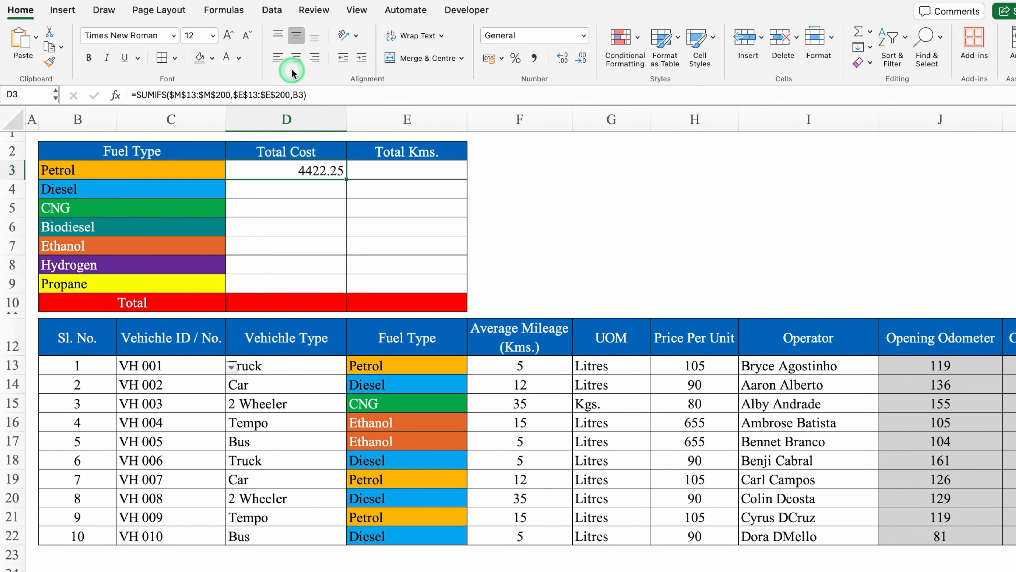
click(295, 59)
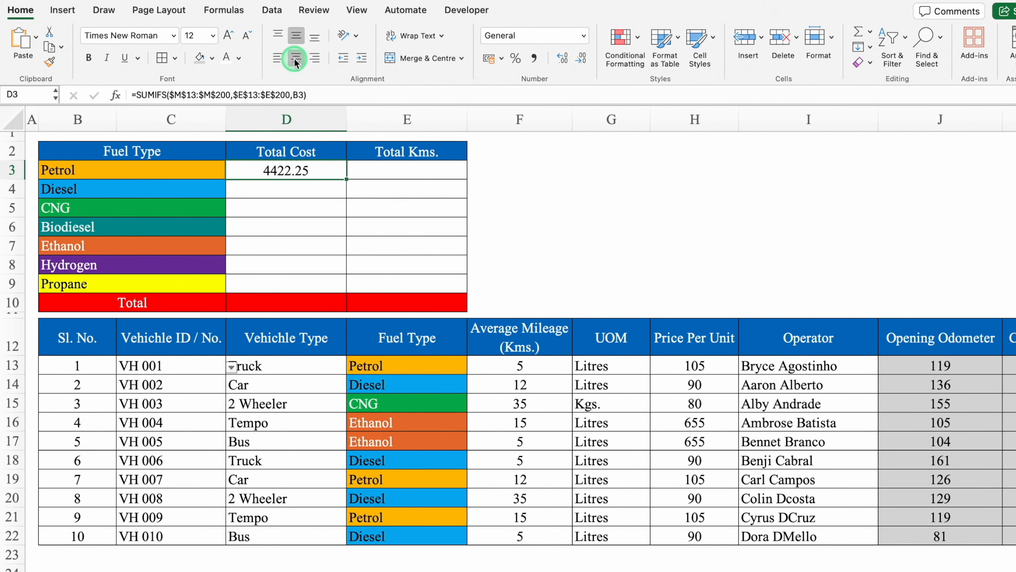
click(581, 58)
click(581, 58)
drag(346, 179, 336, 287)
Step: Start a SUMIFS formula in E3 for Petrol's Total Kms., with Kms. Driven cells L13:L200 as the sum range
click(393, 168)
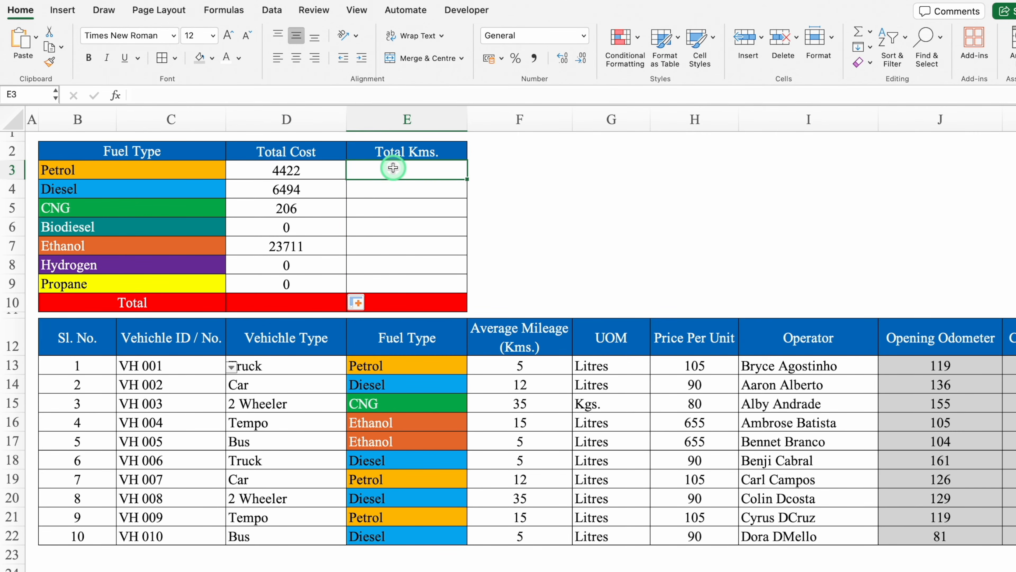
text(=sum)
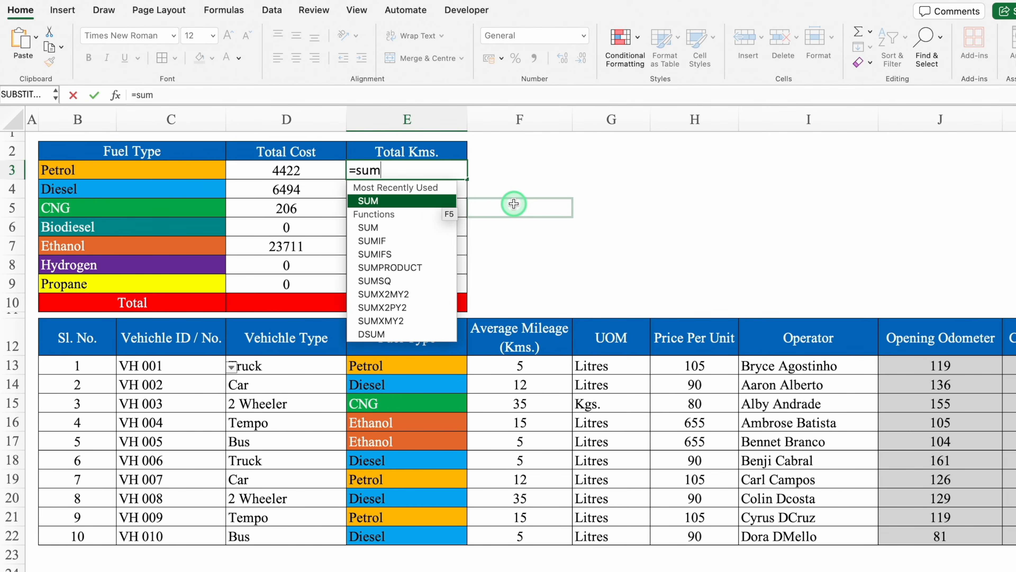
text(ifs)
double_click(387, 200)
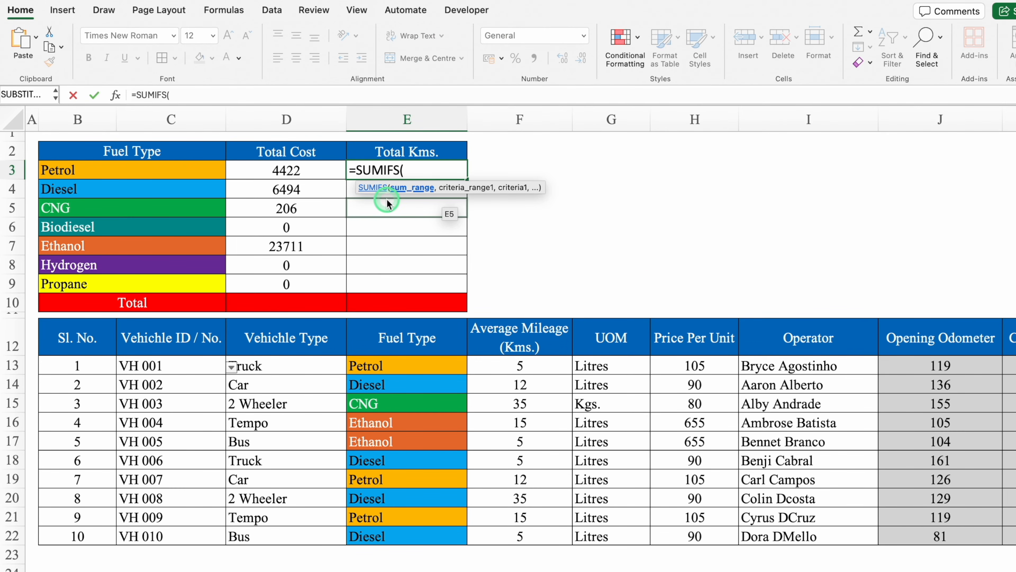
scroll(521, 327, right, 1)
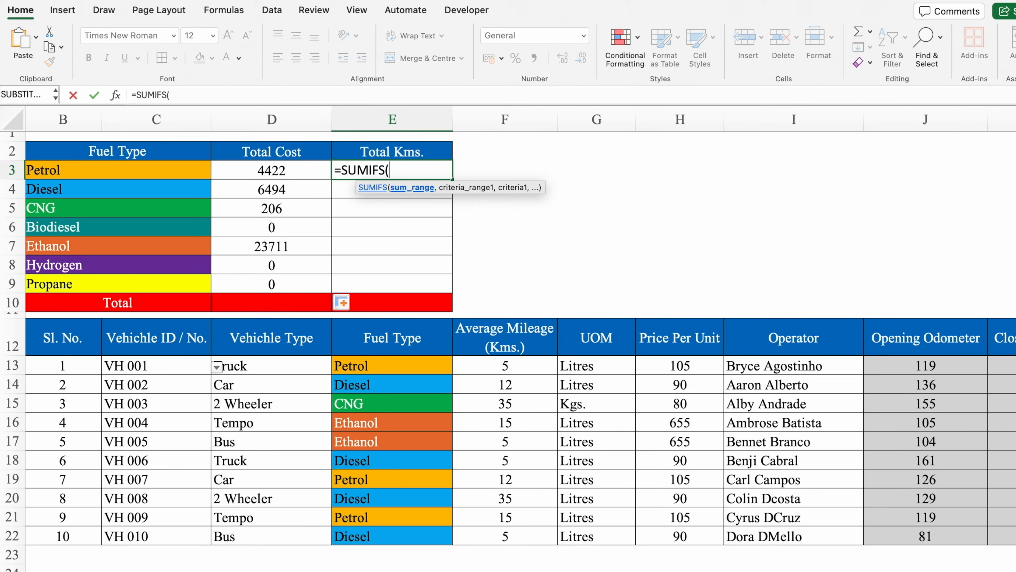
scroll(520, 431, right, 4)
click(733, 368)
drag(733, 368, 737, 536)
click(217, 93)
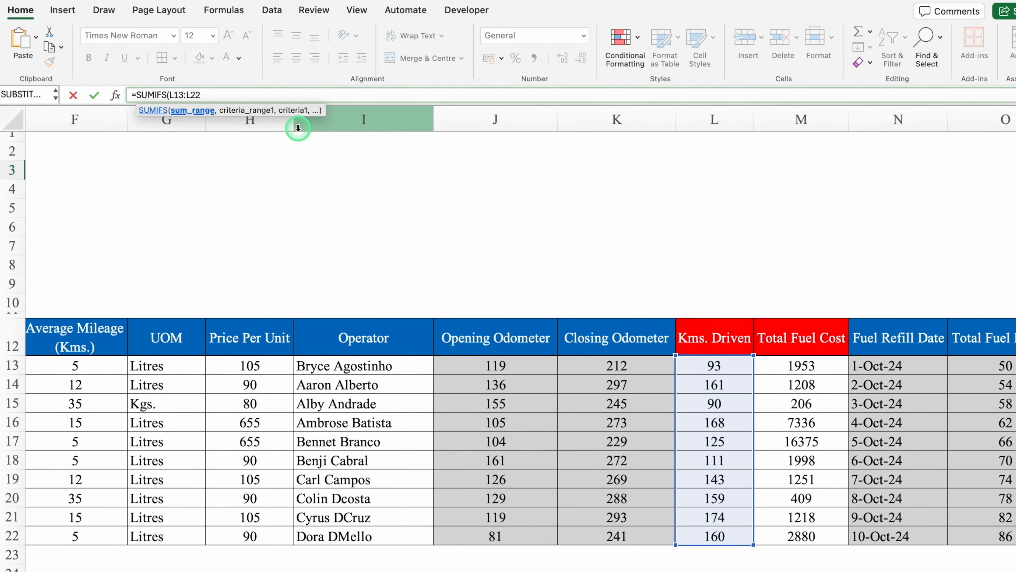
key(BackSpace)
key(BackSpace)
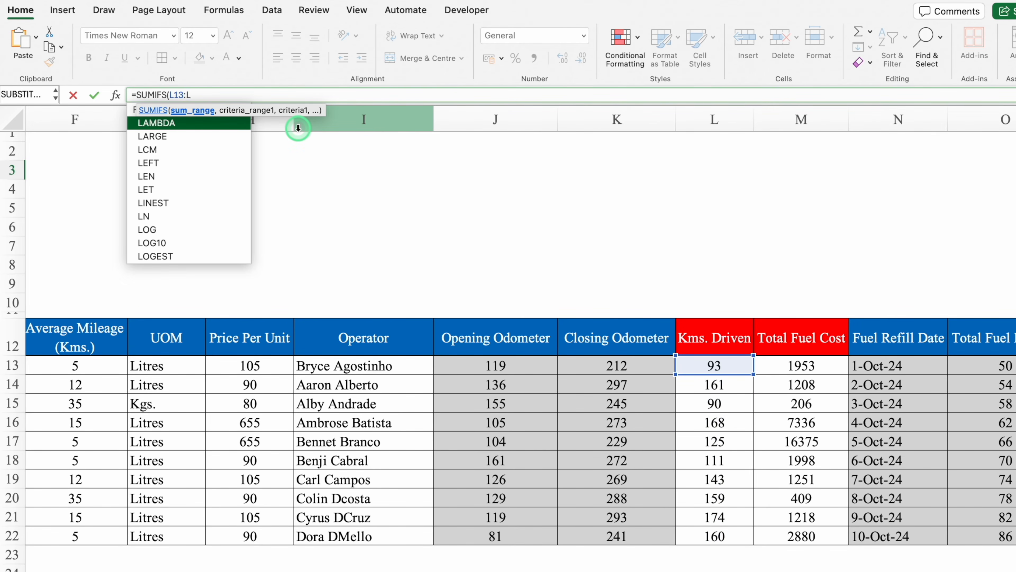
text(200)
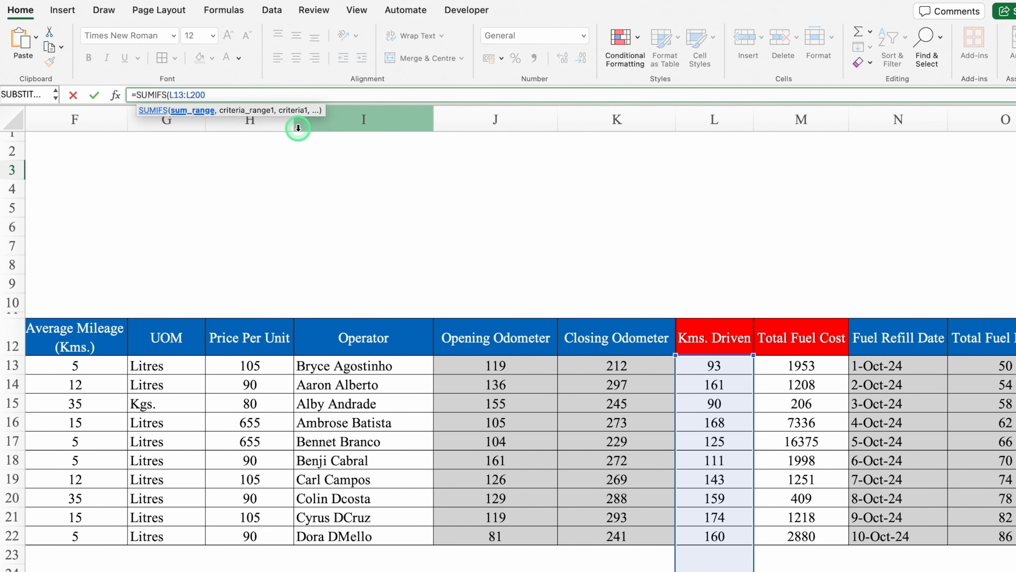
Step: Complete the E3 SUMIFS formula with Fuel Type cells E13:E200 as the criteria range and B3 as the criterion
text(,)
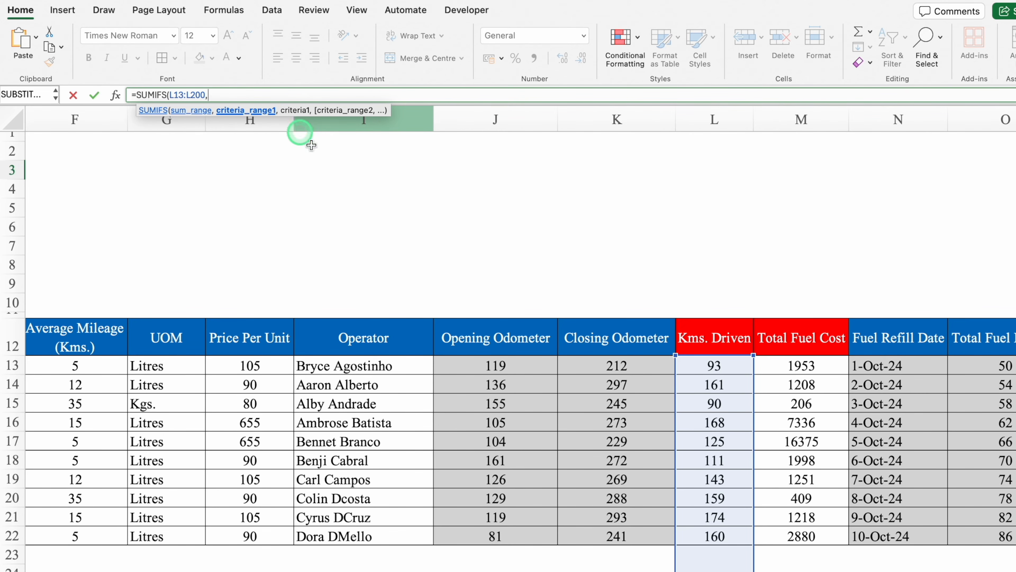
scroll(685, 544, left, 5)
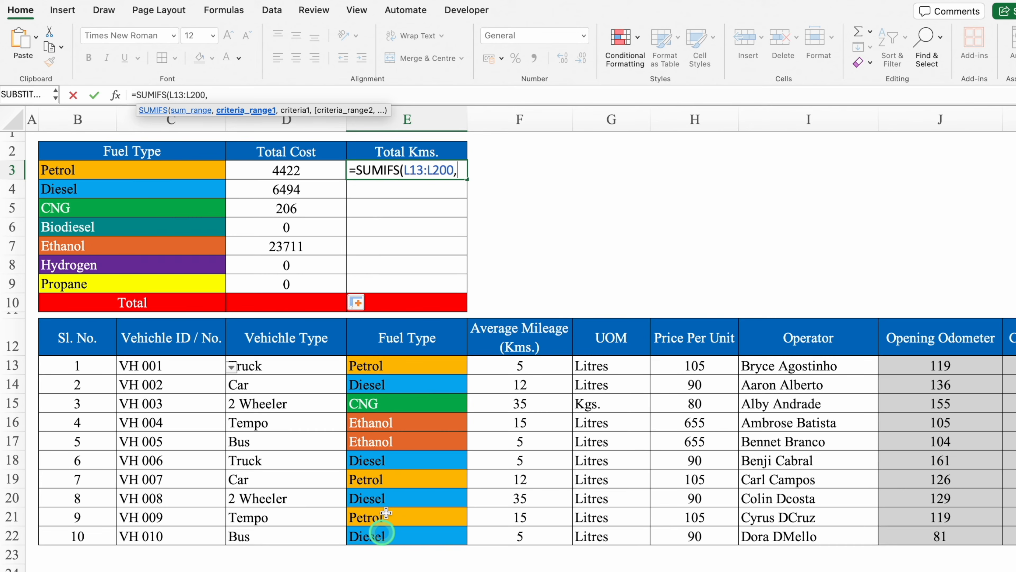
drag(408, 365, 408, 538)
click(276, 92)
key(BackSpace)
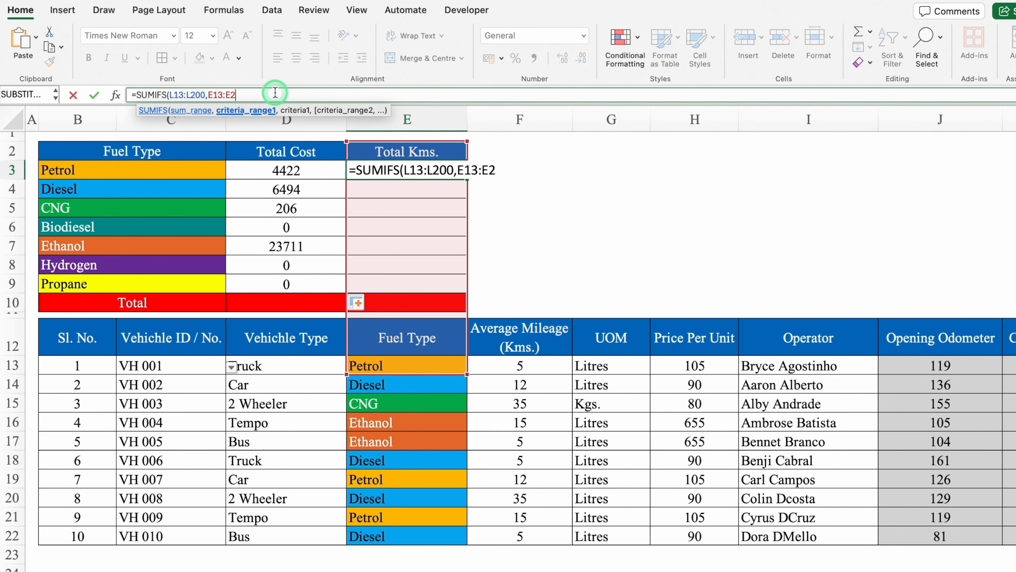
key(BackSpace)
text(200,)
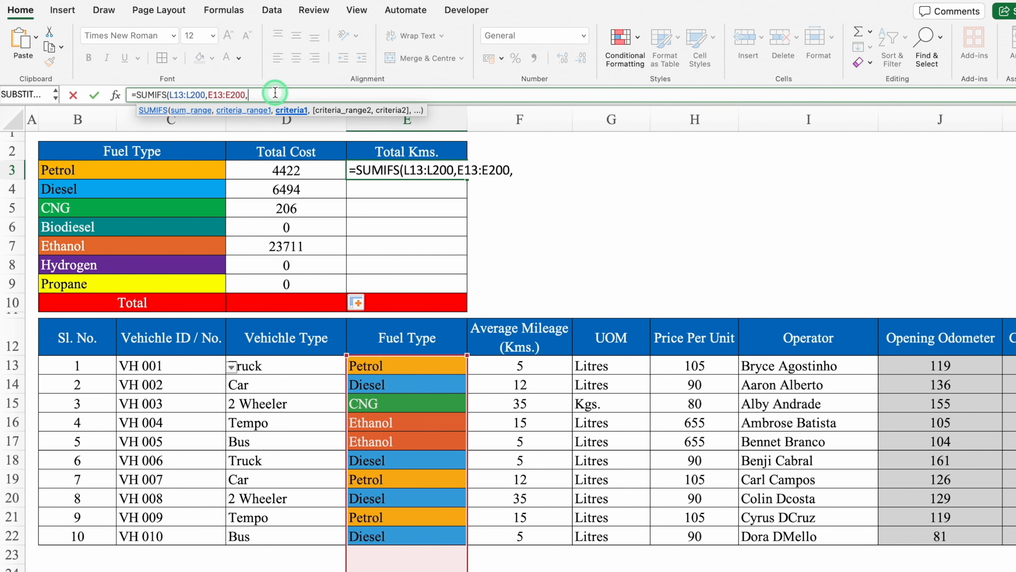
click(182, 169)
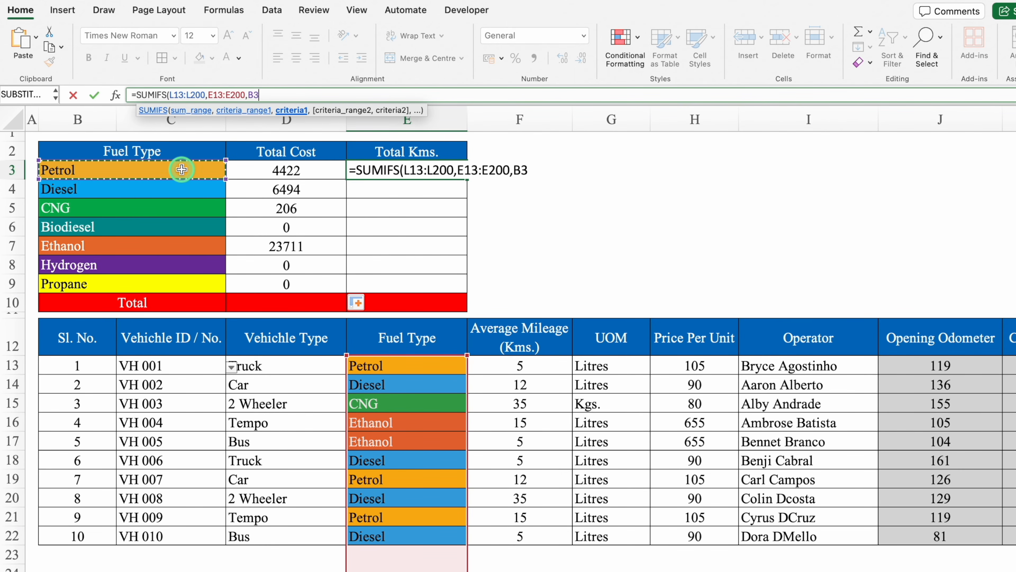
text())
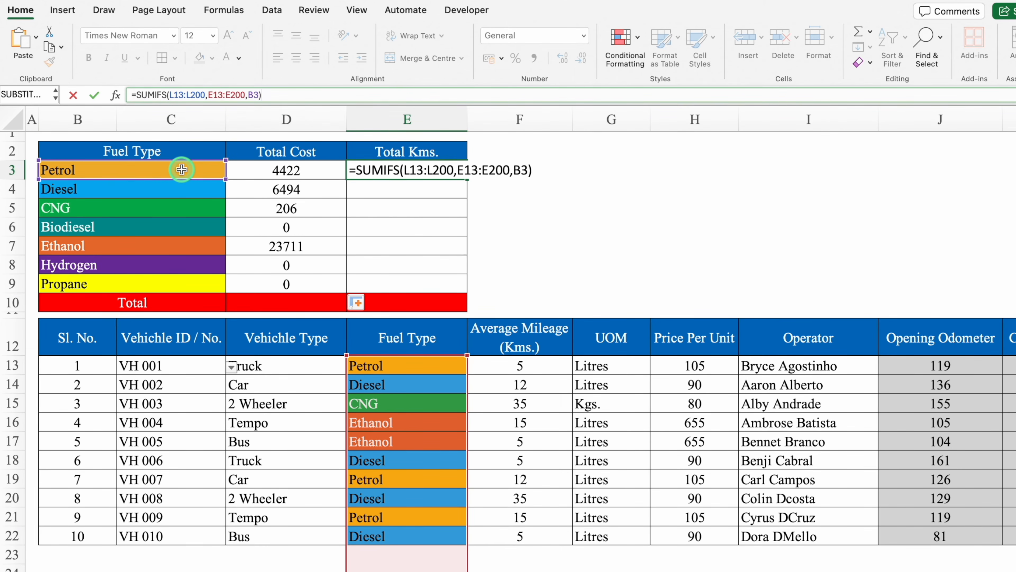
key(Return)
Step: Centre E3 and copy its Total Kms. formula down to E9
click(384, 170)
click(296, 60)
drag(467, 179, 465, 284)
Step: Sum D3:D9 in the Total row's cell D10 and copy the formula across to E10
click(289, 299)
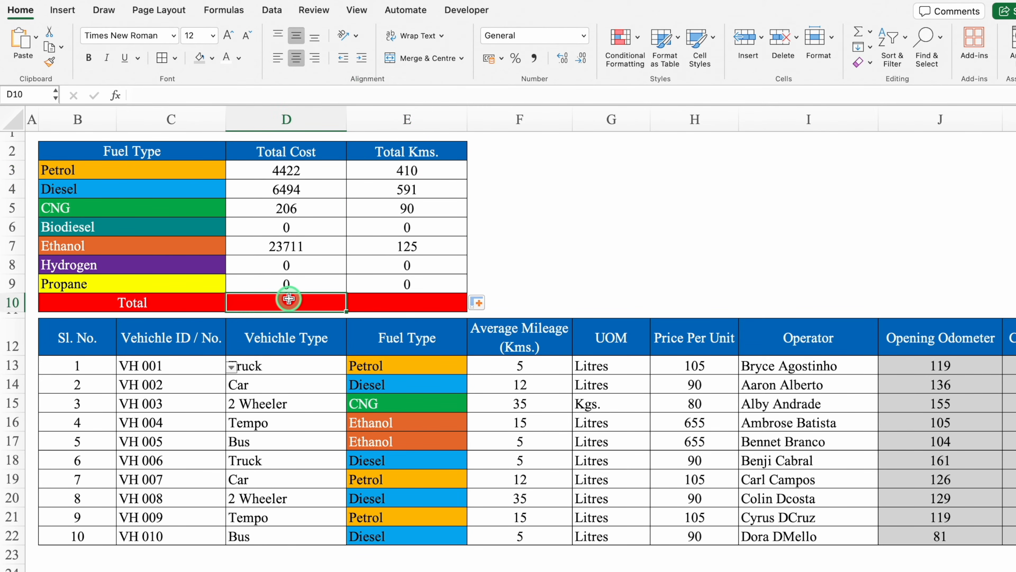
text(=sum)
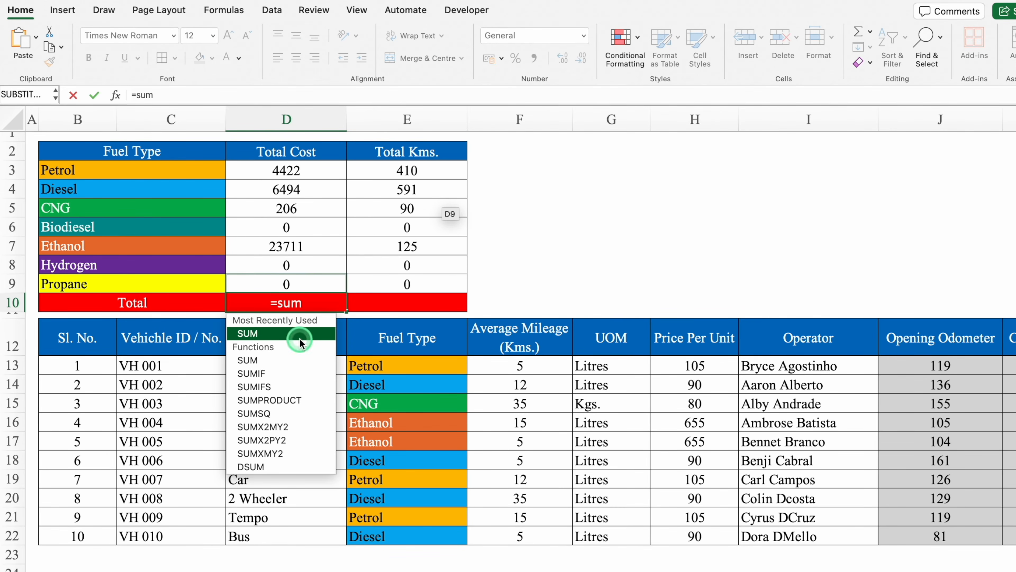
double_click(274, 334)
drag(315, 171, 321, 276)
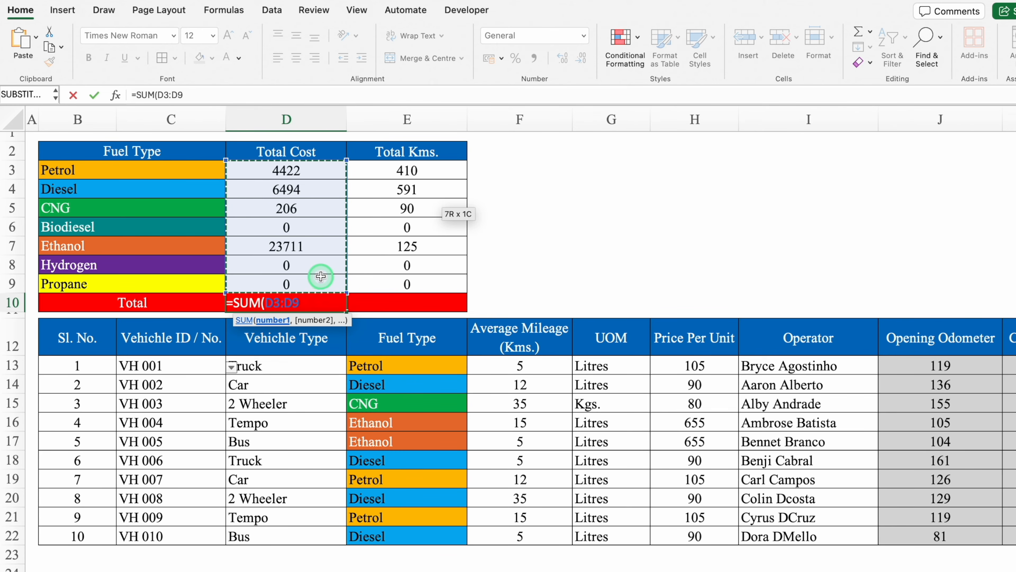
text())
key(Return)
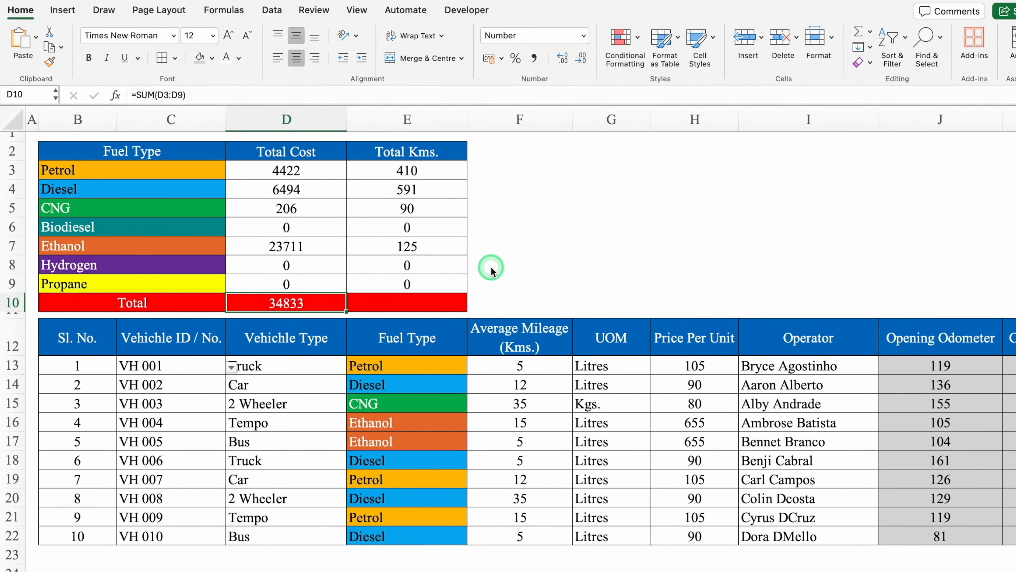
drag(346, 310, 444, 310)
Step: Merge and centre cells G2:I3 and, separately, cells J2:K3 beside the summary table
click(606, 170)
scroll(520, 280, right, 10)
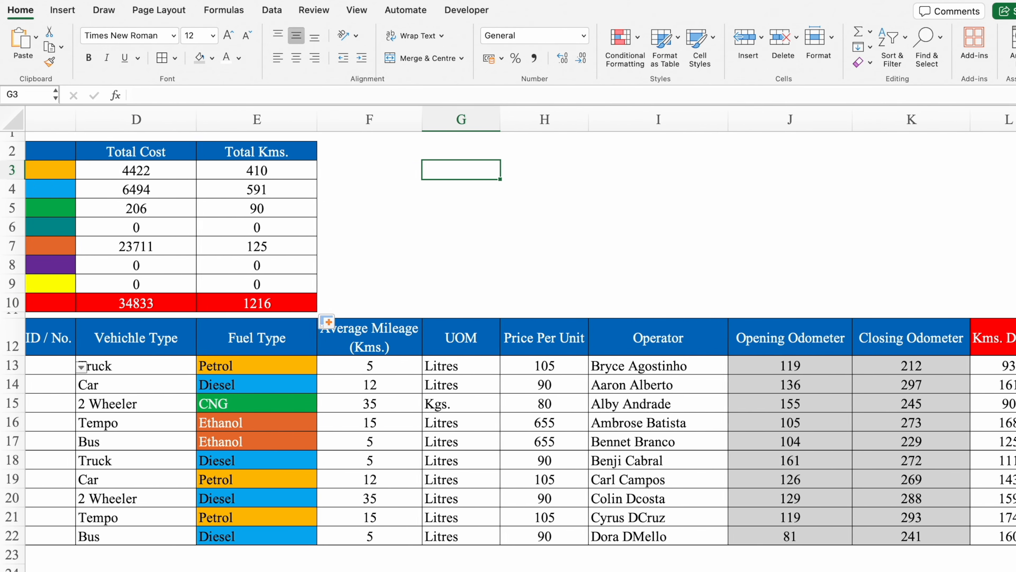
click(340, 148)
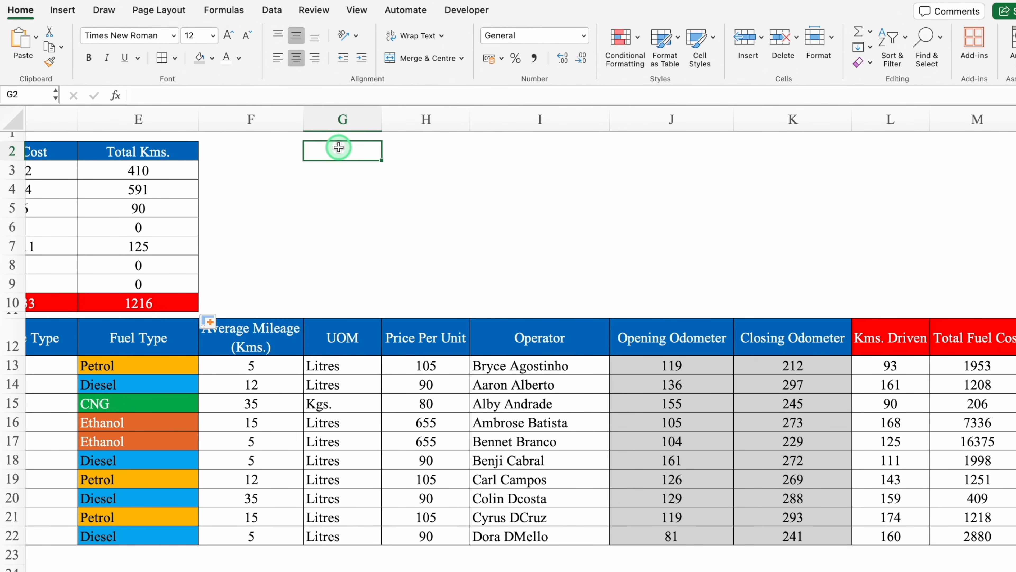
drag(339, 149, 494, 155)
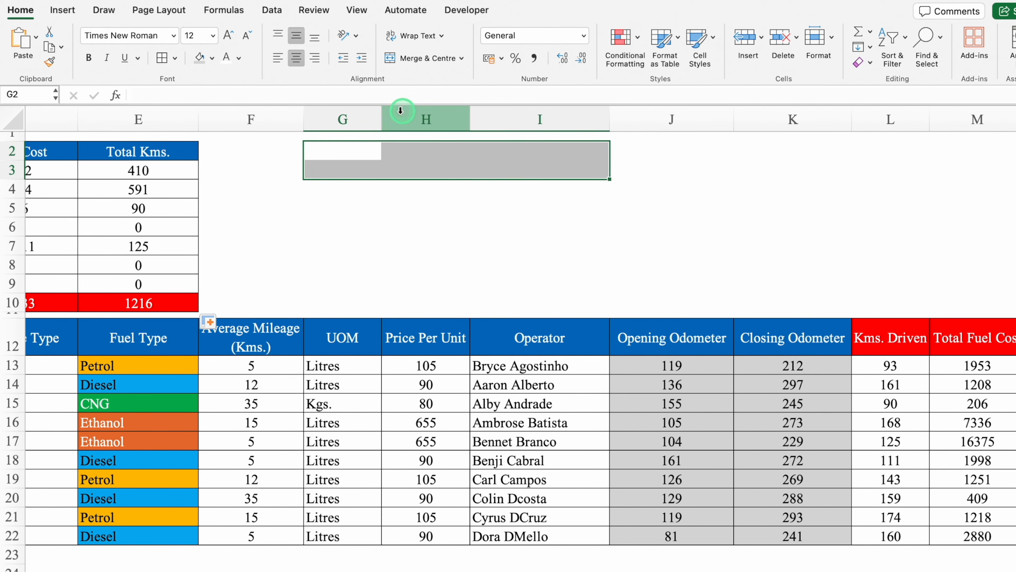
click(409, 60)
drag(636, 156, 767, 172)
click(425, 58)
Step: Fill both merged blocks, G2:I3 and J2:K3, with the header blue and set their font size to 18
shift+click(535, 166)
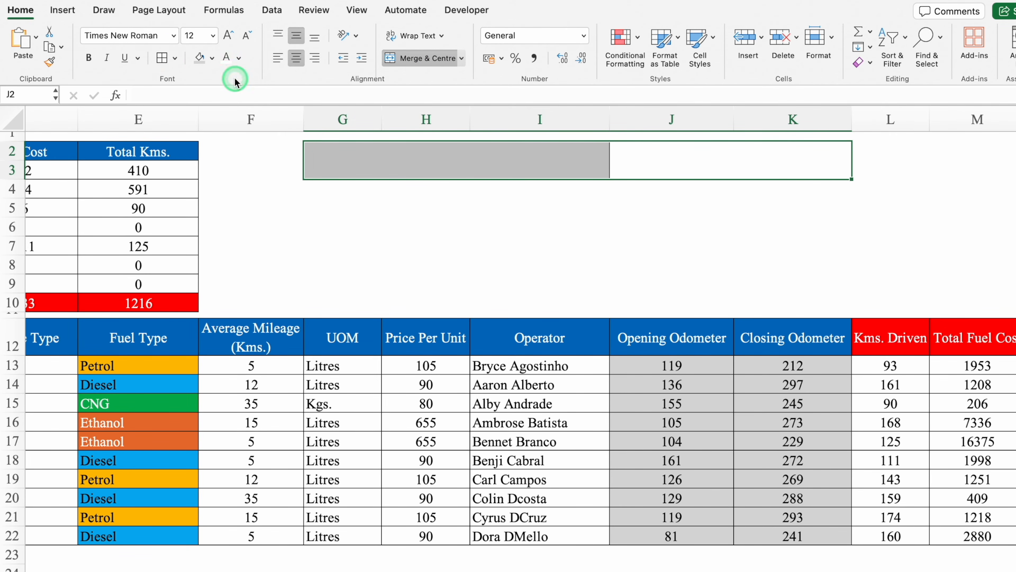
click(212, 57)
click(291, 216)
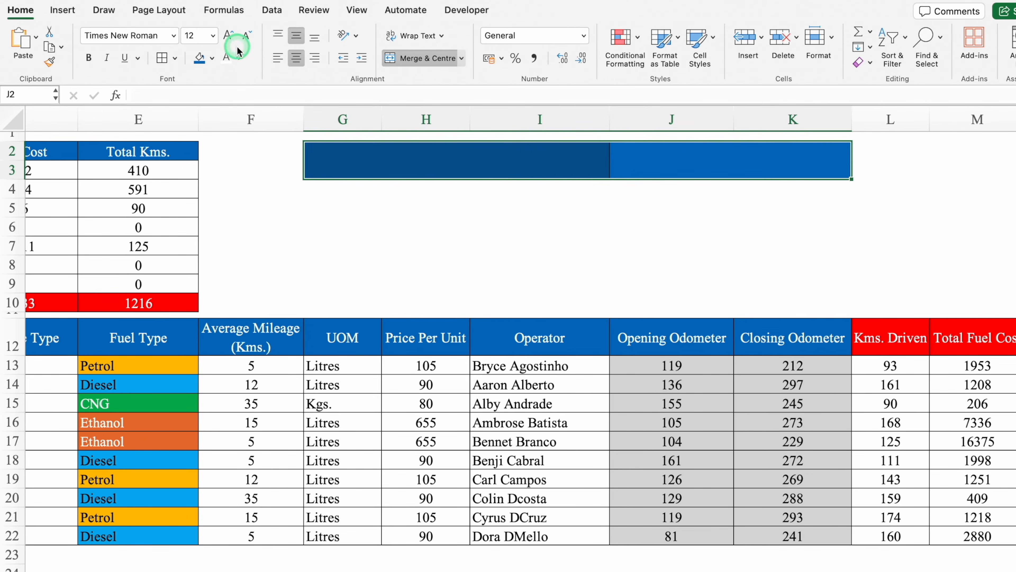
click(213, 35)
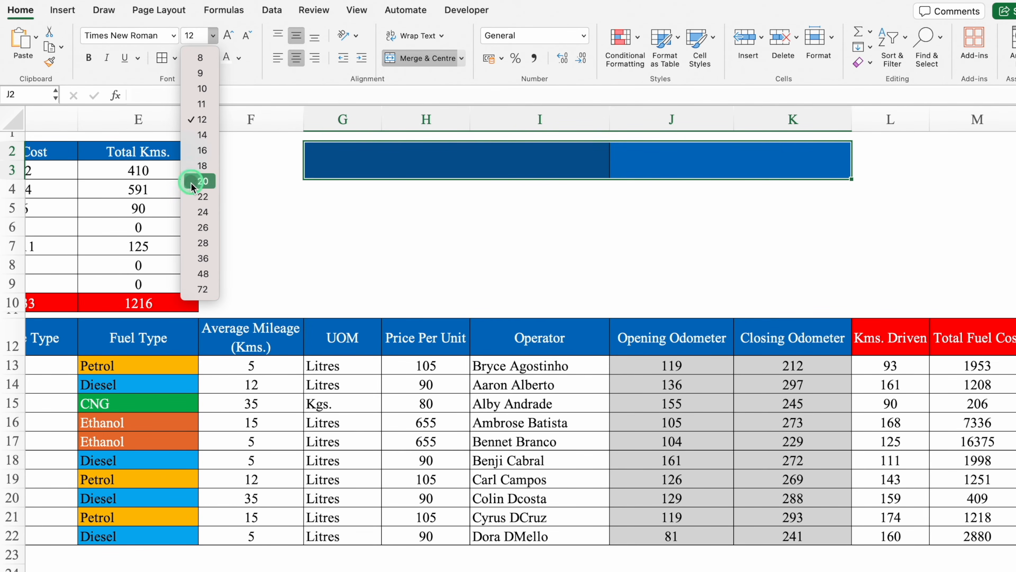
click(202, 166)
scroll(180, 440, left, 5)
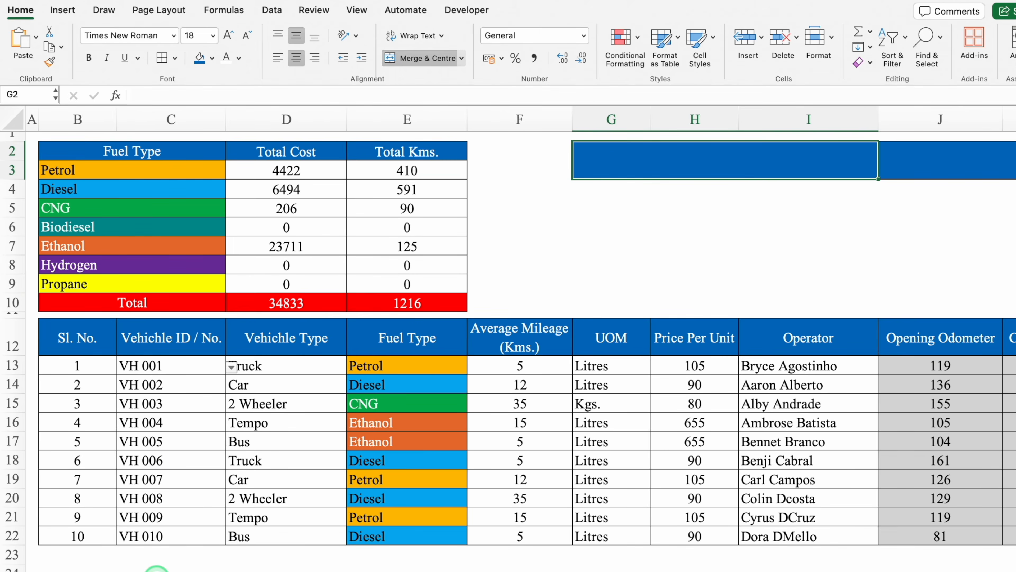
Step: Copy the Vehichle ID / No. heading text from C12 into the merged block G2:I3
click(177, 340)
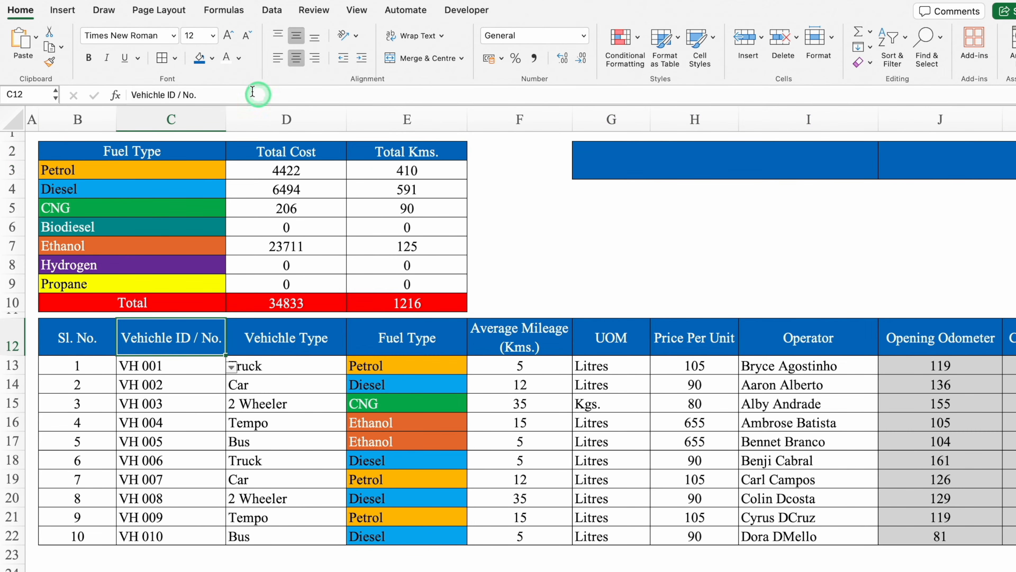
drag(252, 92, 92, 95)
key(super+c)
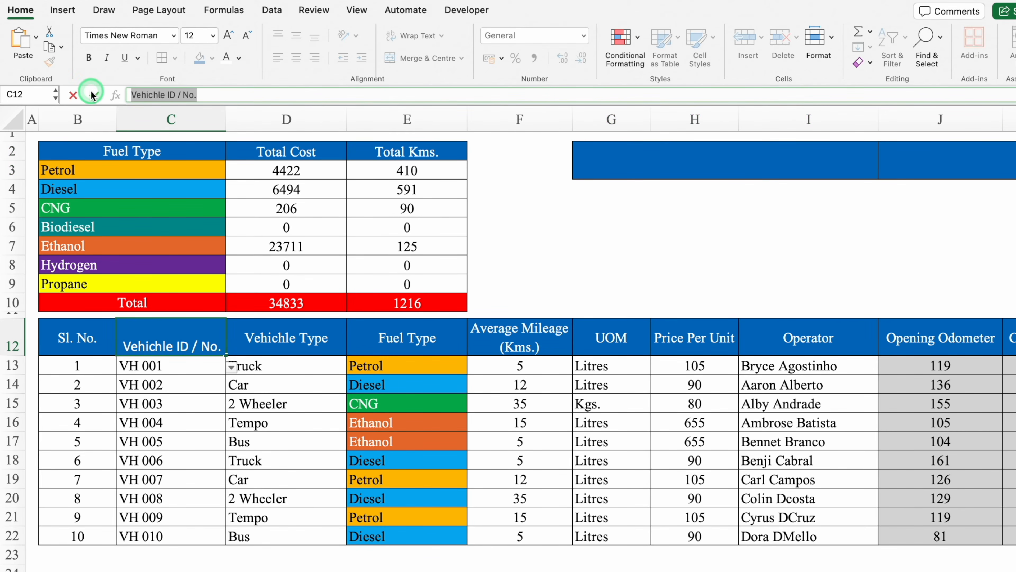
click(635, 150)
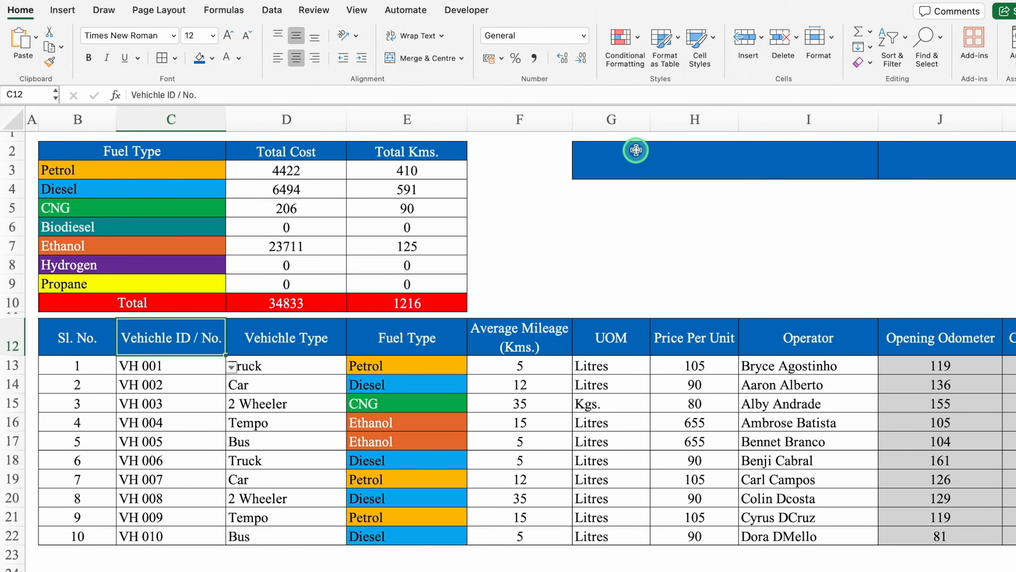
click(503, 95)
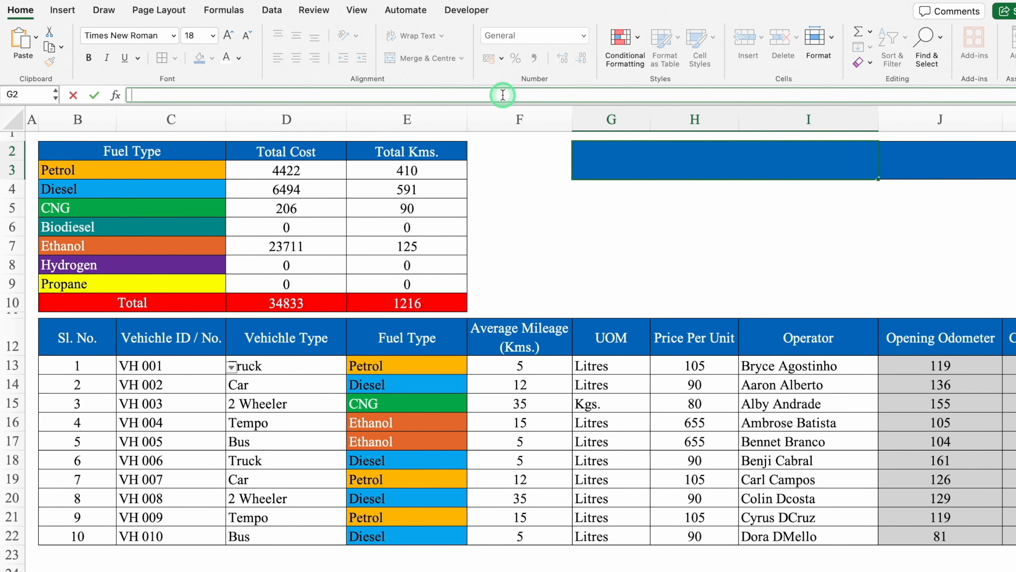
key(super+v)
key(Return)
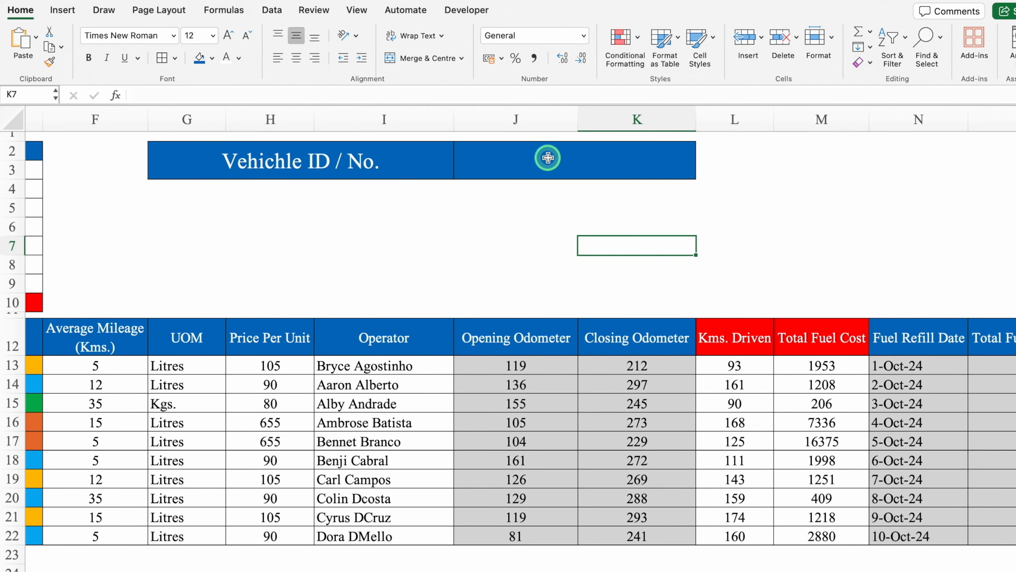
Step: Change the fill of the merged block J2:K3 to red
click(548, 157)
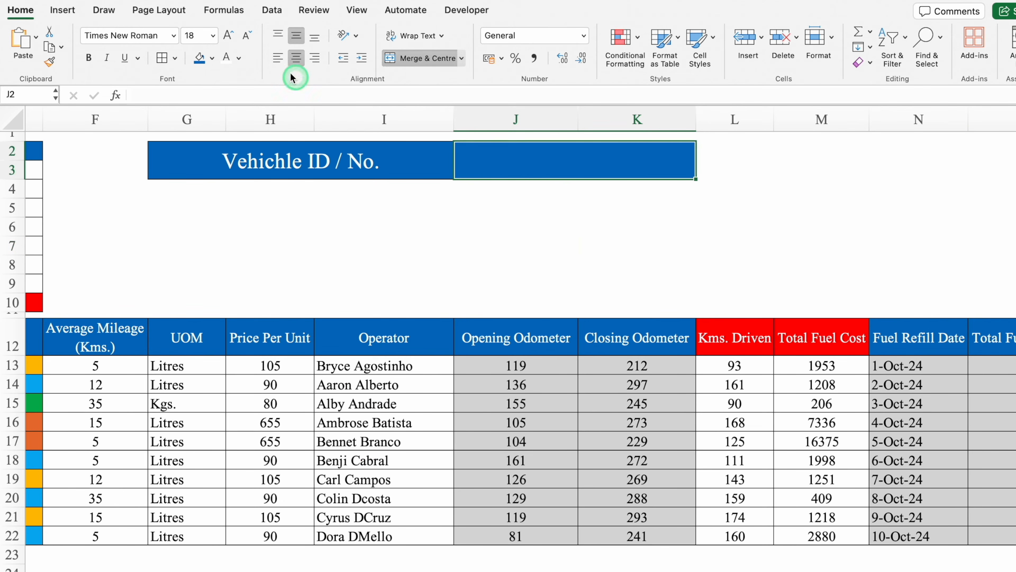
click(211, 58)
click(218, 216)
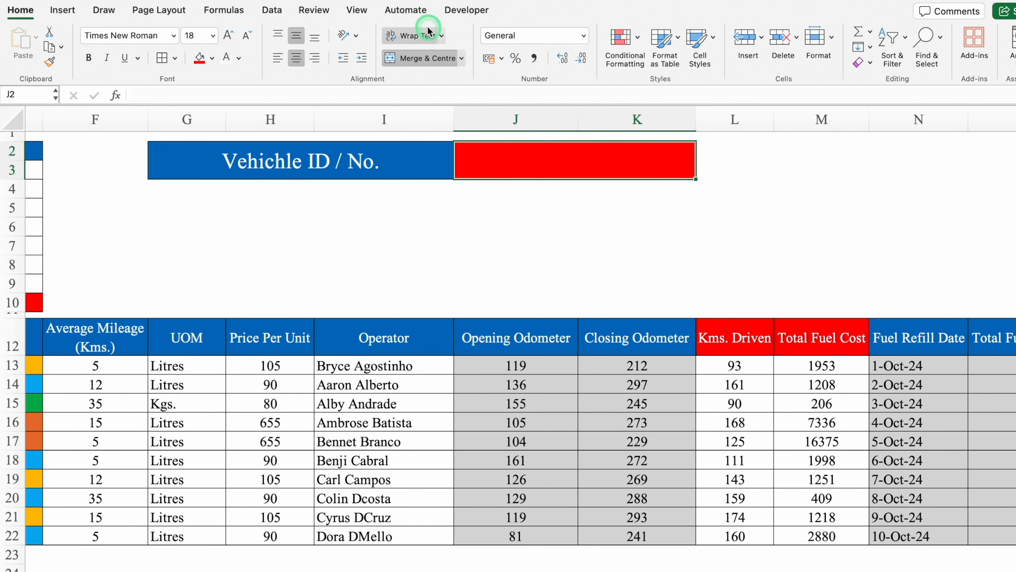
Step: Give J2 a list validation with source =Settings!$G$5:$G$24 and choose VH 001 from its drop-down
click(276, 11)
click(580, 37)
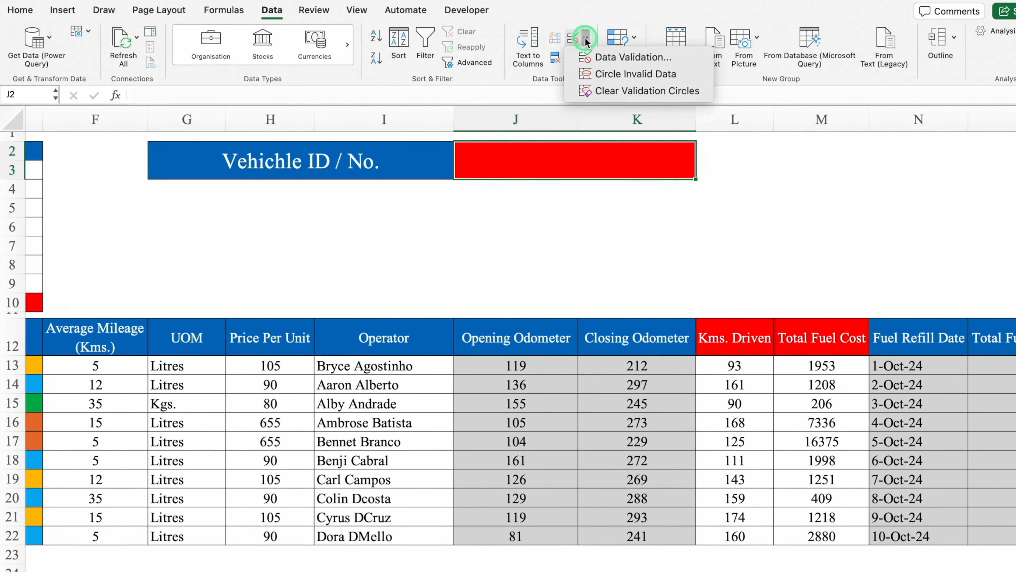
click(611, 60)
click(488, 159)
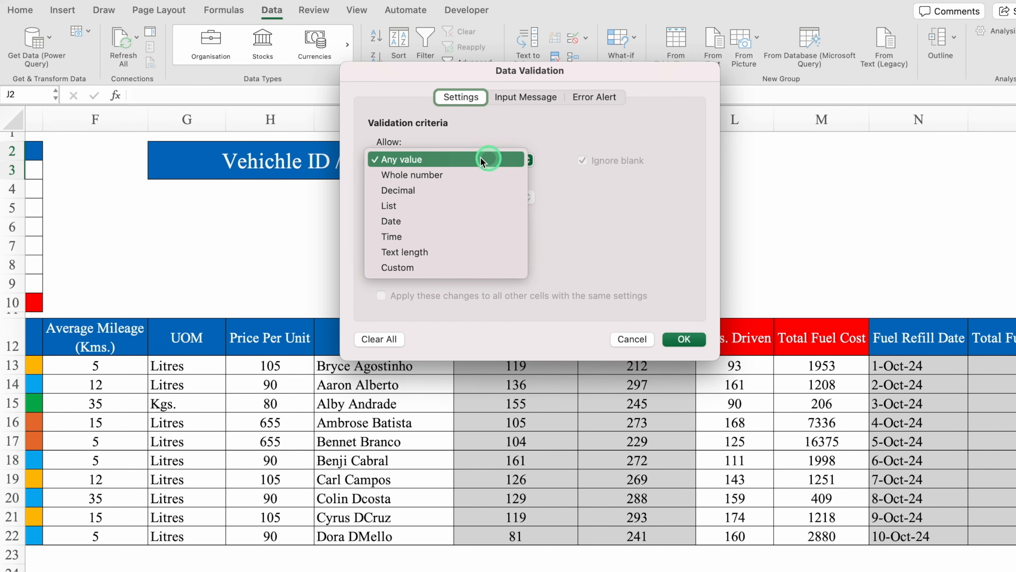
click(397, 199)
click(456, 235)
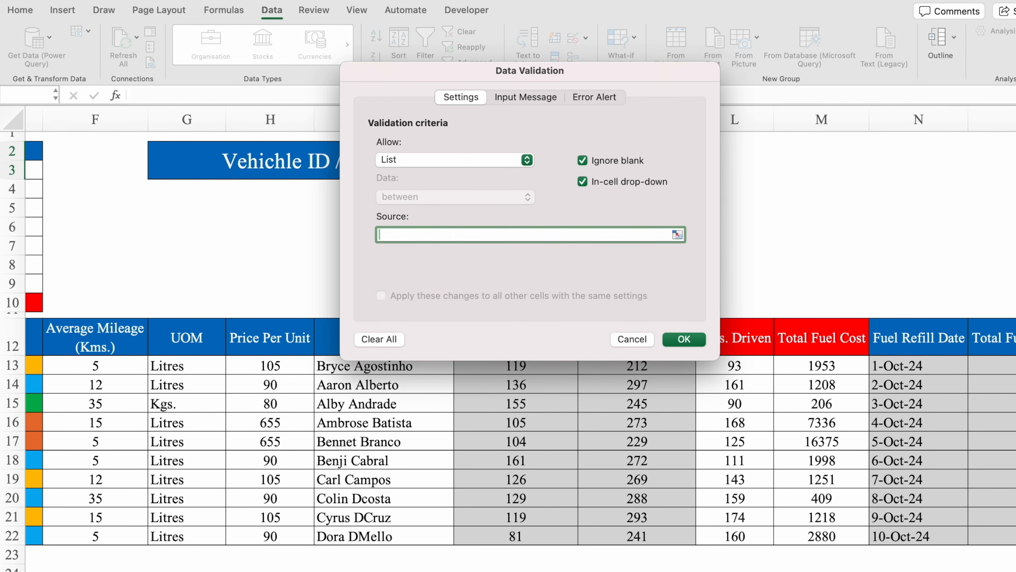
click(184, 571)
drag(658, 75, 899, 81)
drag(504, 210, 519, 560)
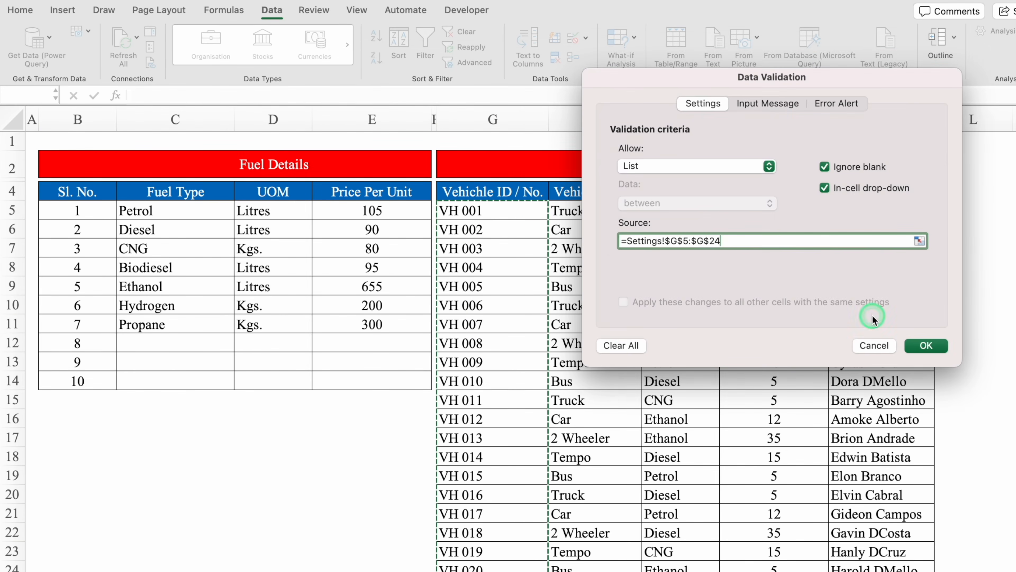
click(924, 344)
click(702, 153)
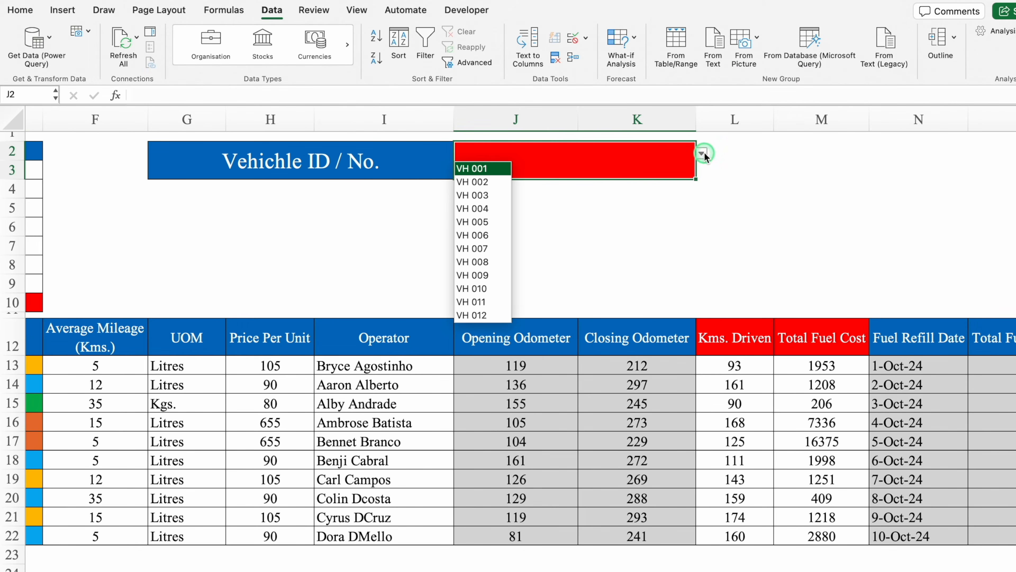
click(482, 171)
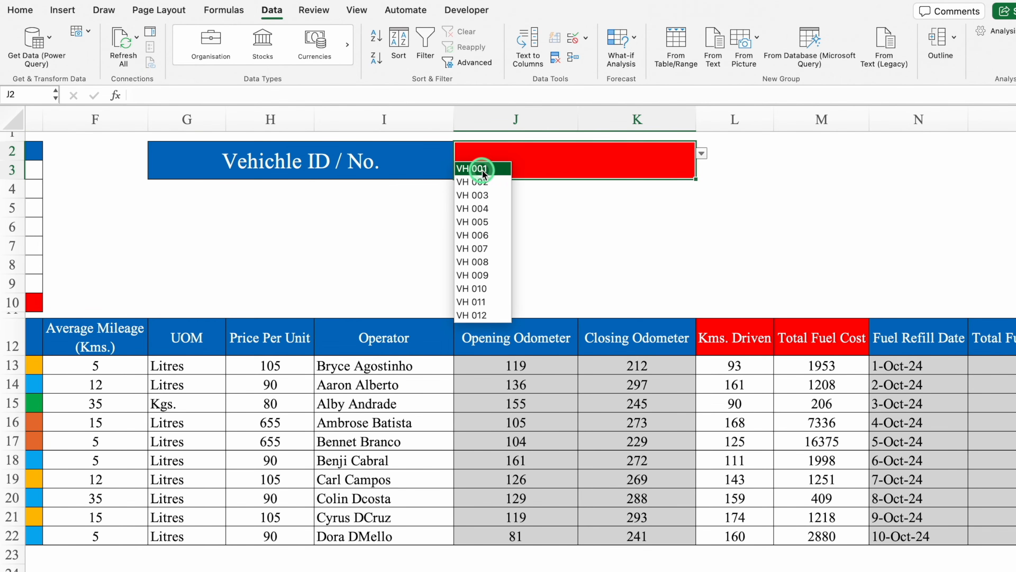
Step: Merge and centre G4:H5 and I4:I5, and extend the two-row merge to columns J and K
click(189, 192)
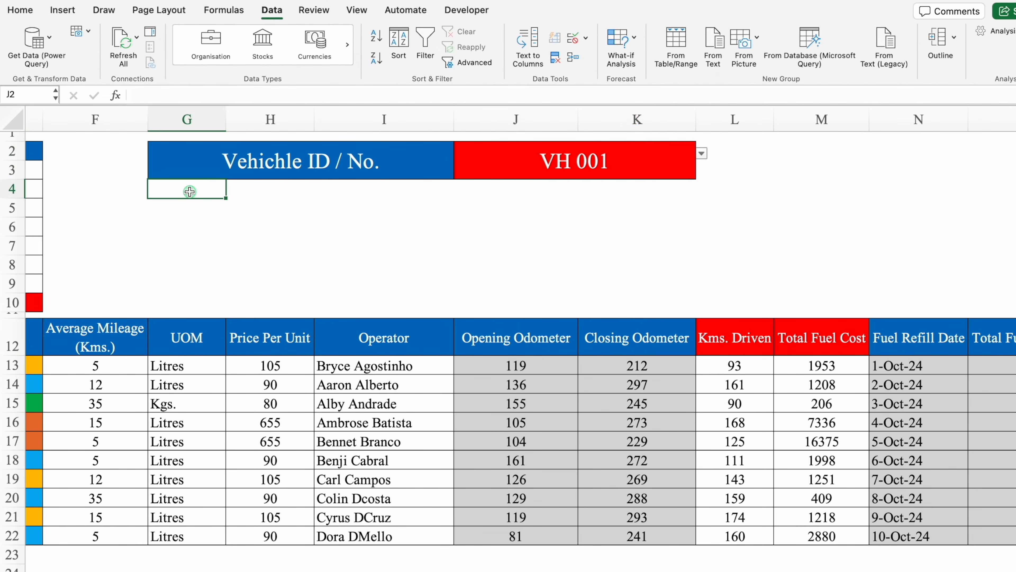
drag(190, 191, 239, 195)
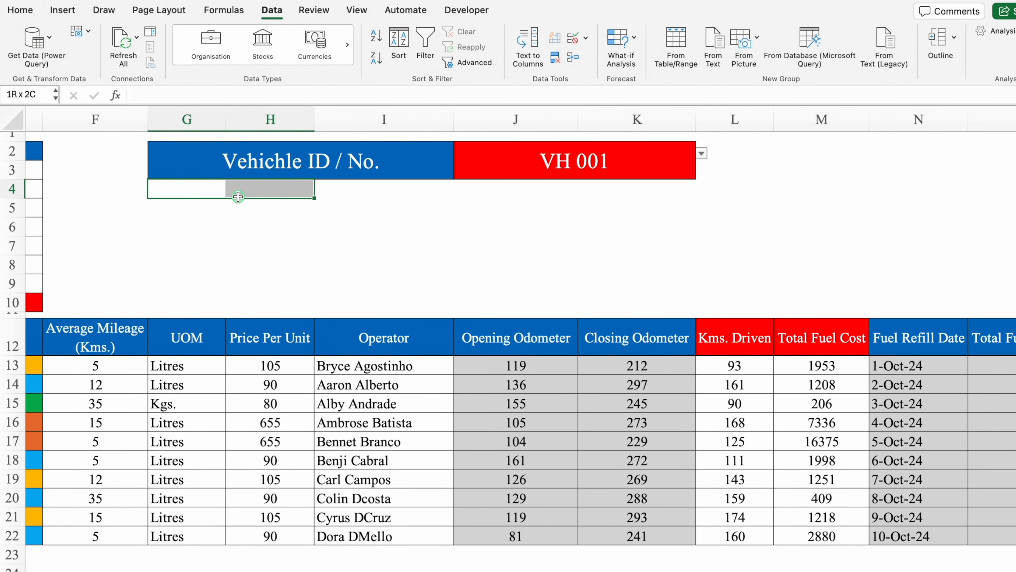
drag(238, 196, 238, 211)
click(20, 11)
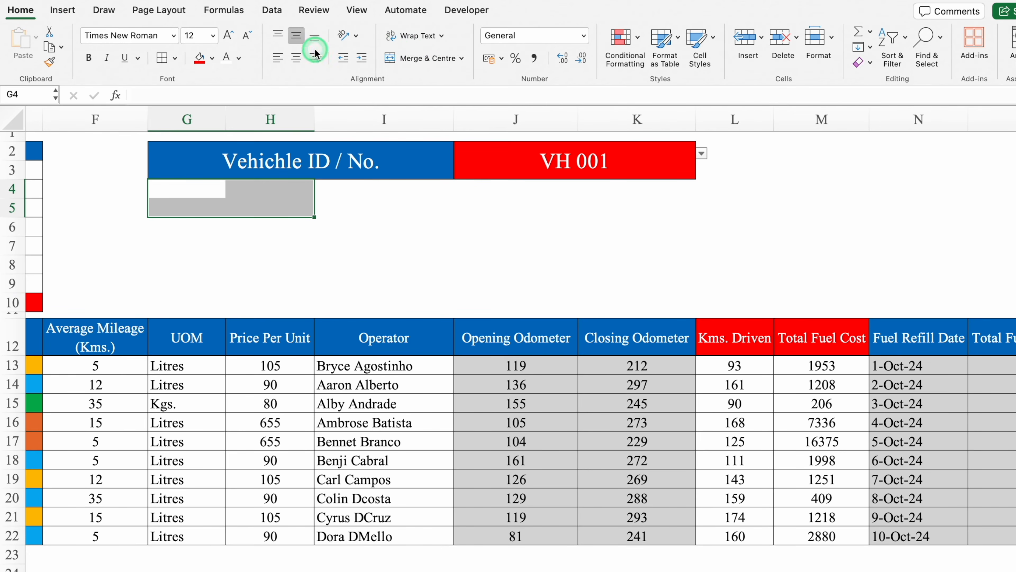
click(412, 60)
drag(390, 193, 340, 208)
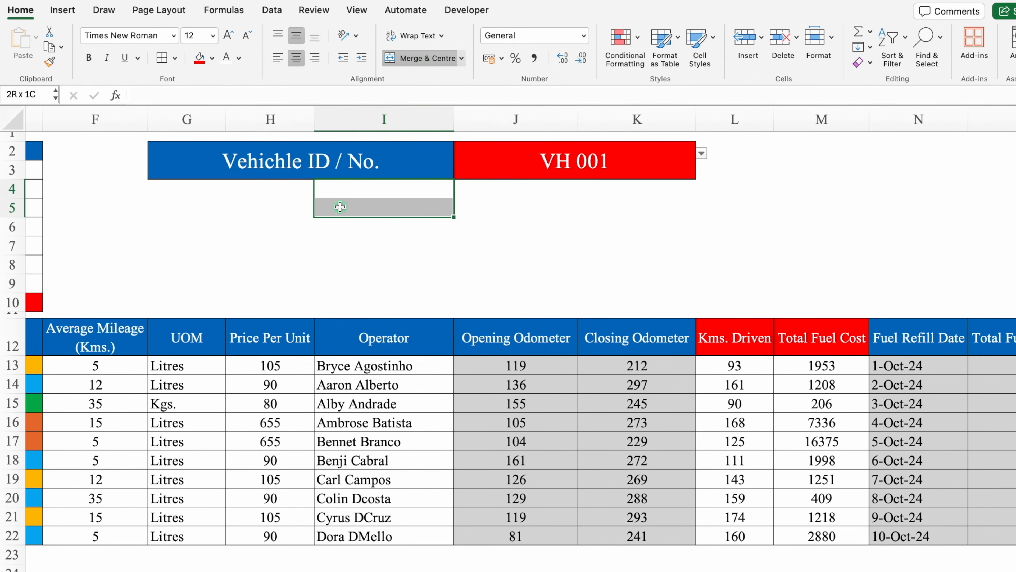
click(414, 60)
drag(454, 217, 696, 218)
Step: Apply borders and an orange fill to the merged heading cells G4:K5
click(184, 208)
drag(184, 209, 641, 196)
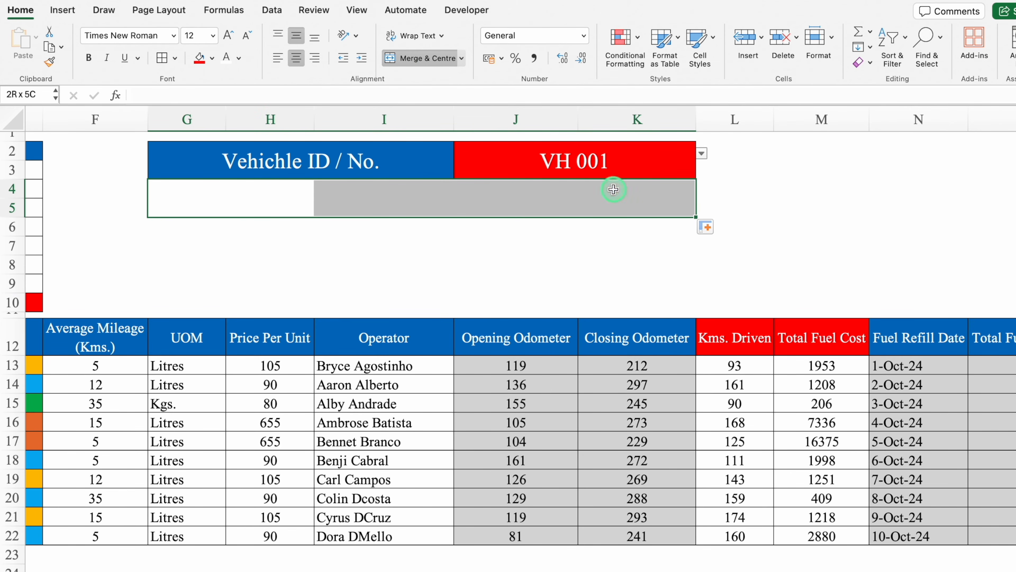
click(161, 60)
click(212, 58)
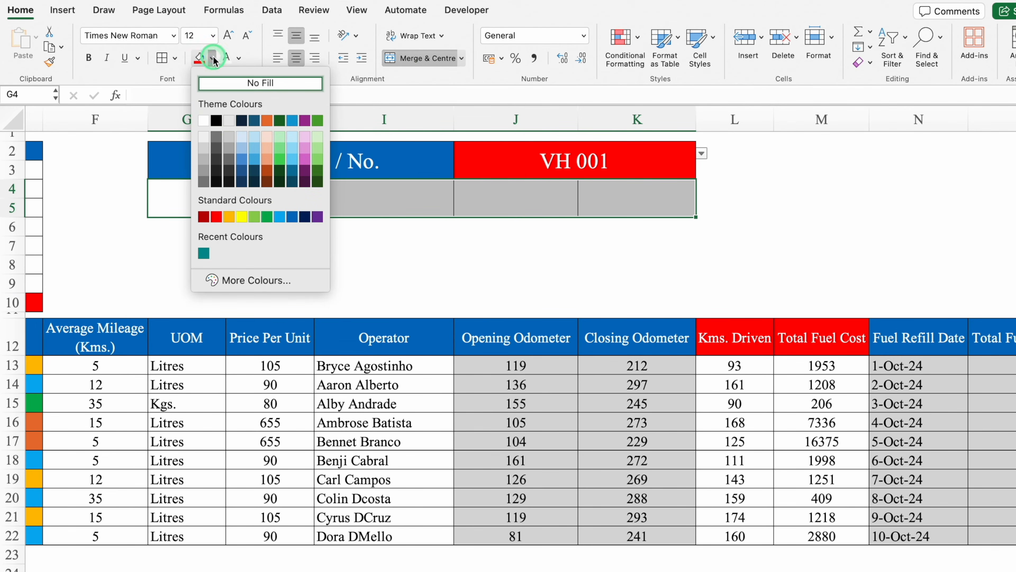
click(230, 217)
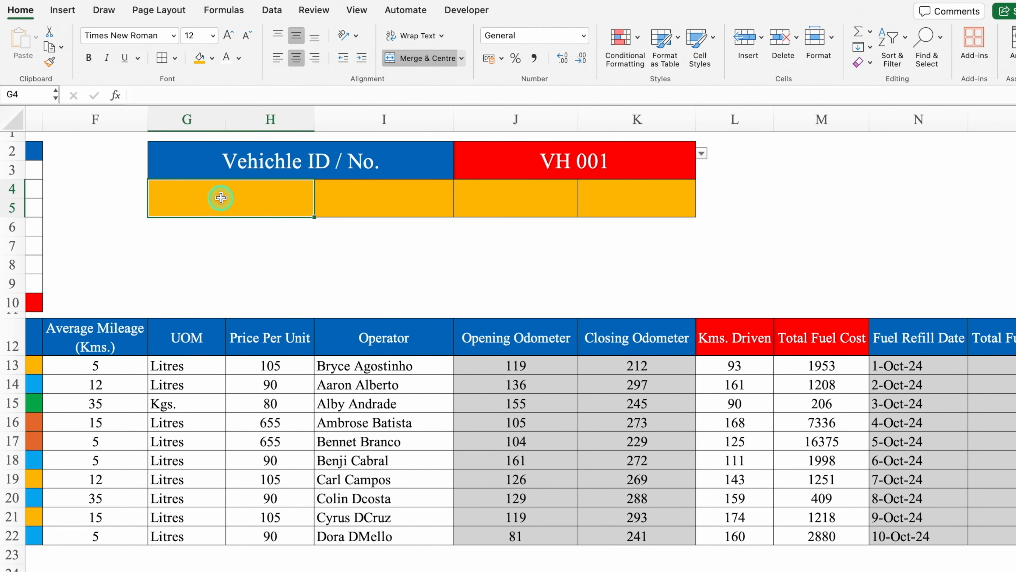
Step: Enter the headings Vehicle Type in G4 and Kms. Driven in I4
text(Vehicle Type)
key(Tab)
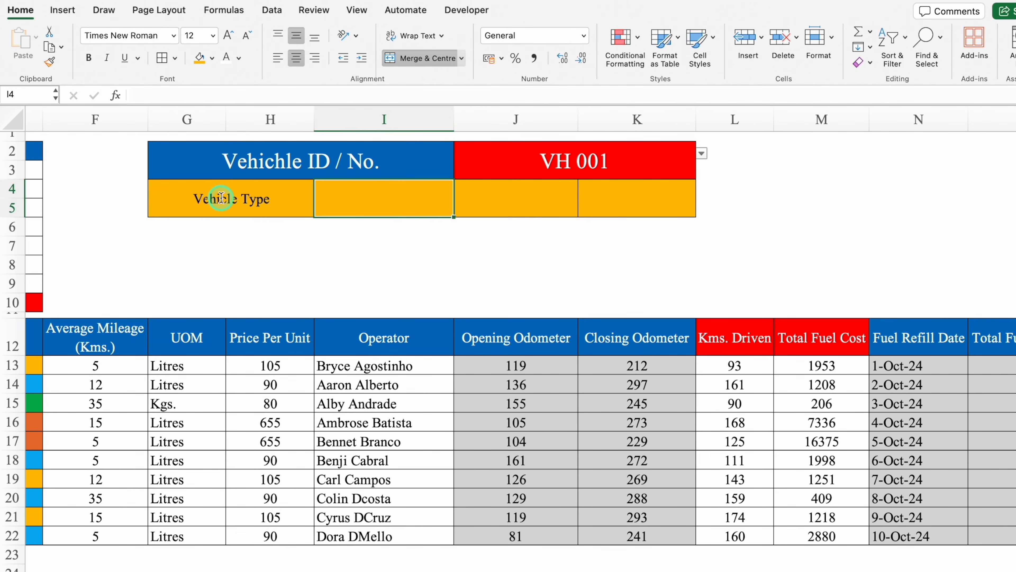
text(Kms. Driven)
key(Tab)
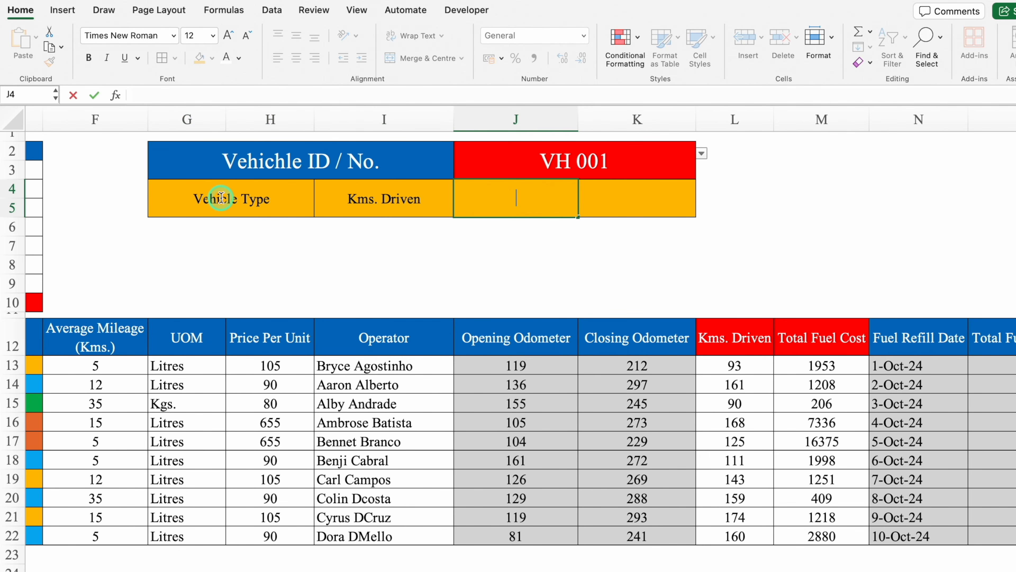
Step: Enter the two-line headings Total Fuel Refilled Litres in J4 and Total Fuel Refilled Amount in K4
text(Total Fuel Refilled)
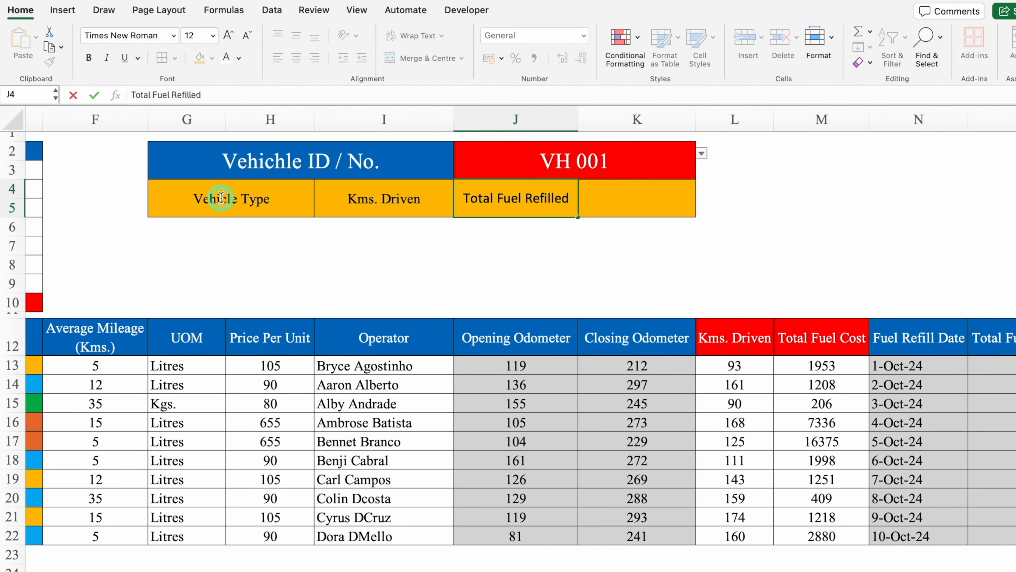
key(alt+Return)
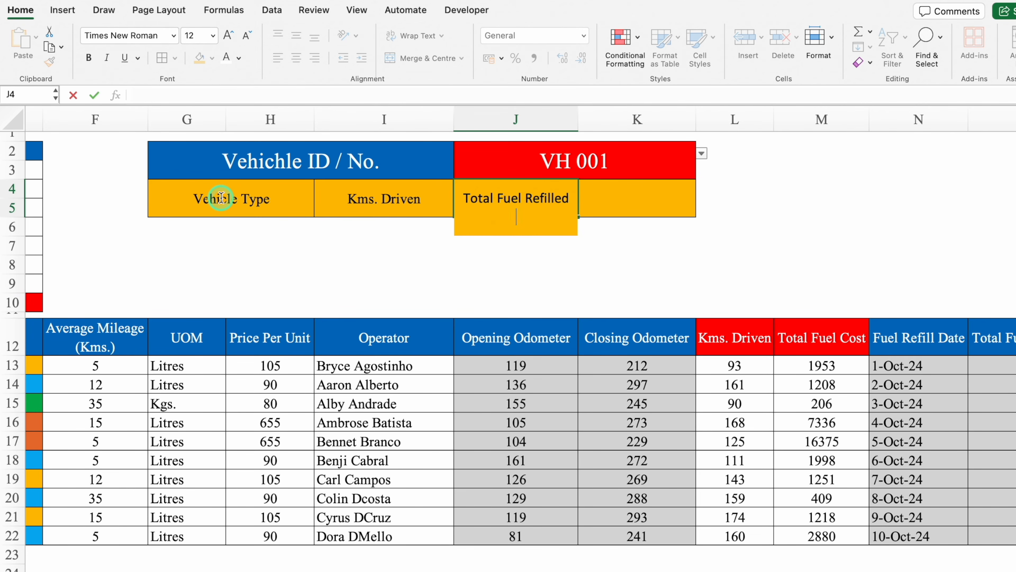
key(ctrl+Return)
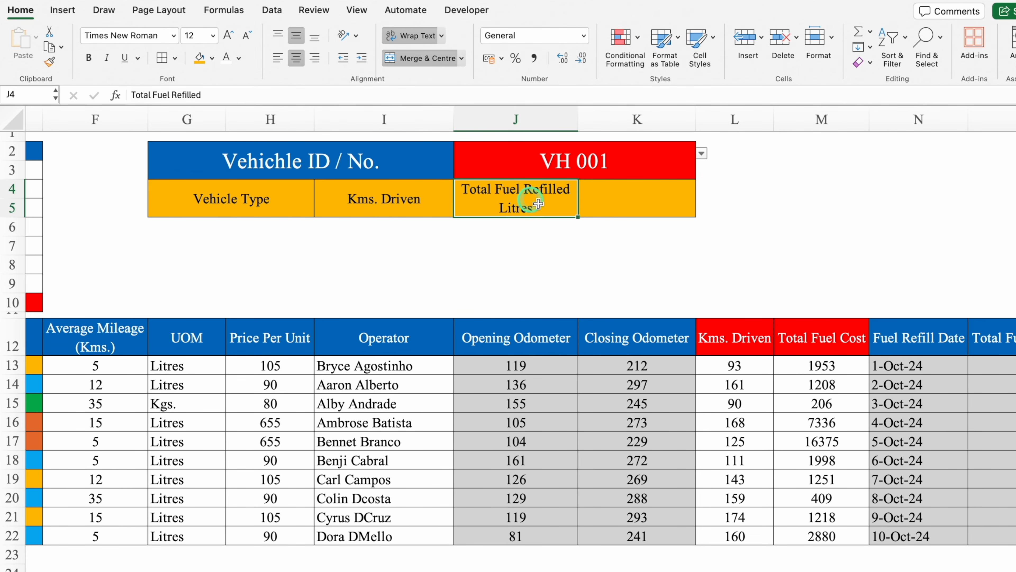
drag(578, 218, 666, 210)
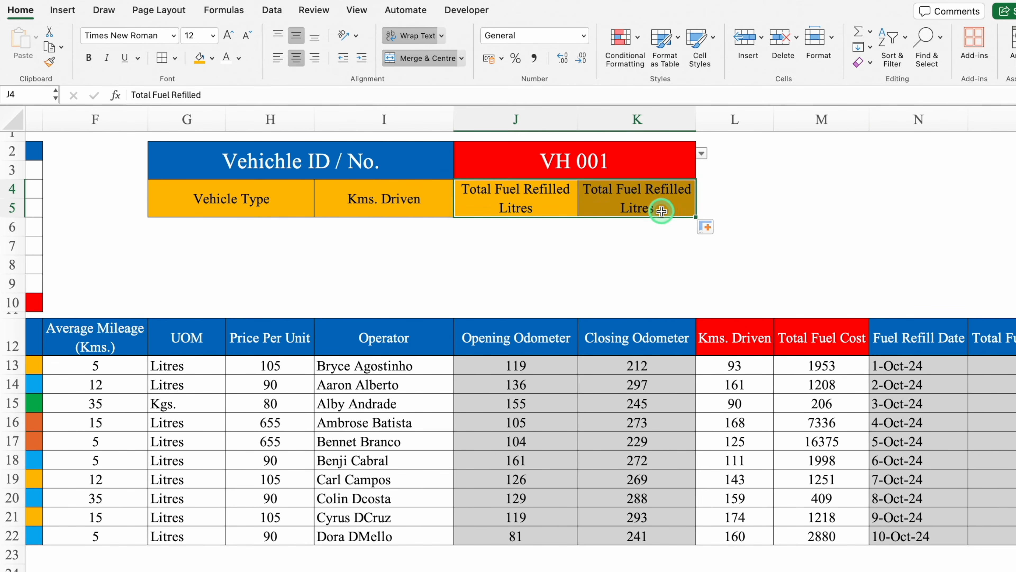
double_click(664, 210)
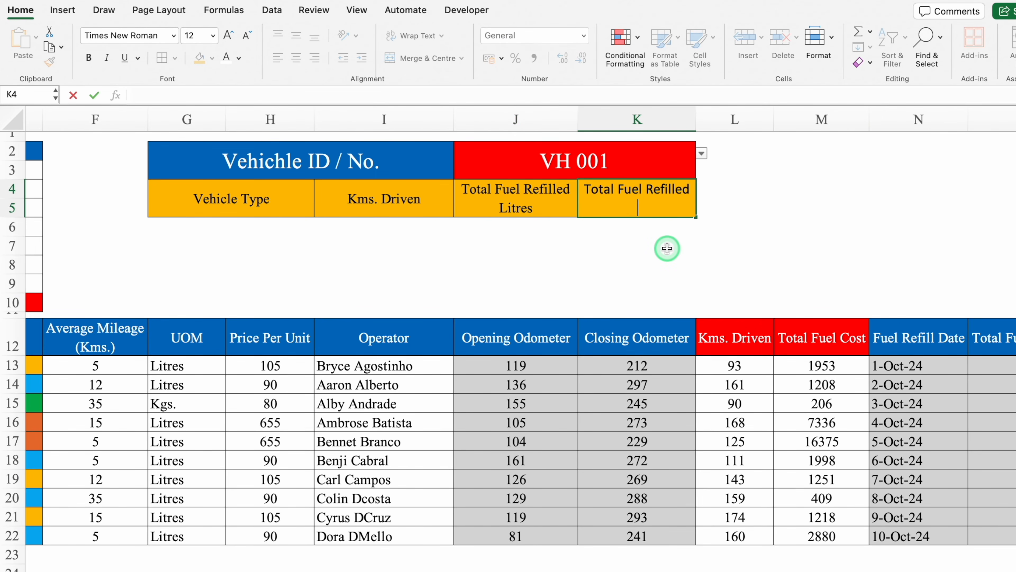
key(Return)
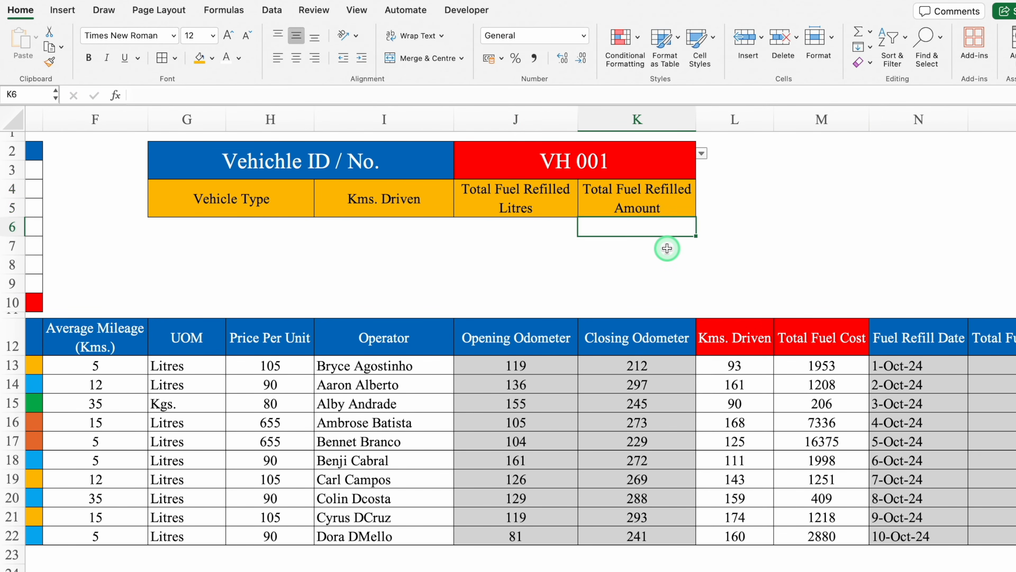
Step: Merge and centre G6:H9 and, as separate four-row cells, rows 6 to 9 of columns I, J and K
click(177, 225)
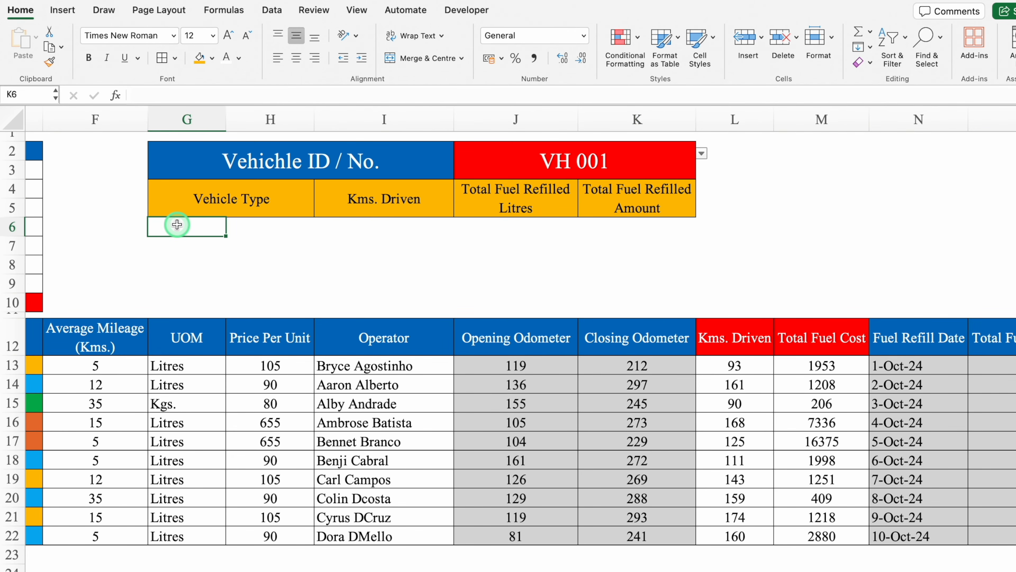
drag(176, 230, 271, 285)
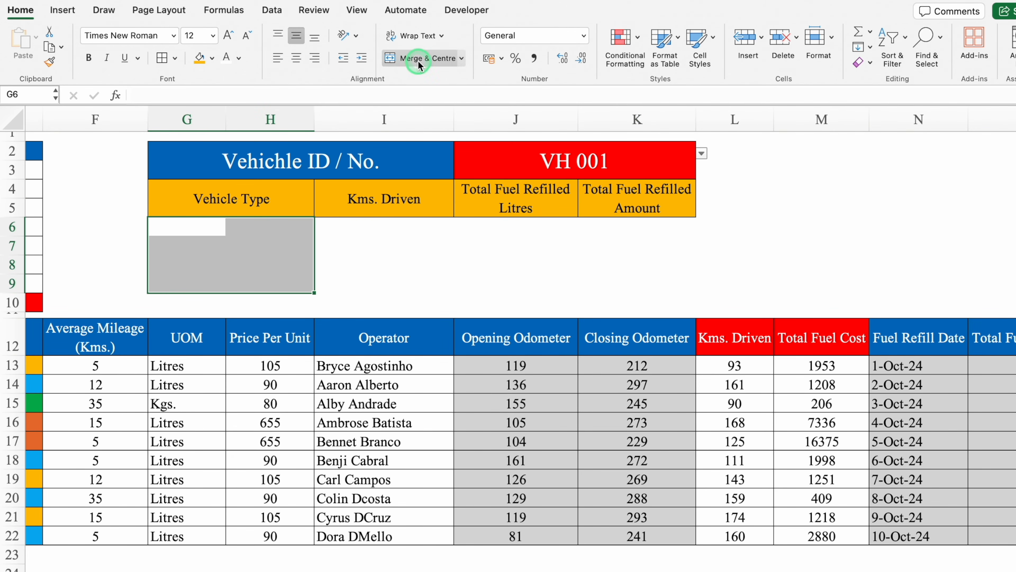
click(427, 58)
click(392, 259)
drag(372, 227, 662, 297)
click(387, 59)
Step: Format the merged value cells G6:K9 with borders, a blue font colour and font size 22
drag(313, 257, 608, 249)
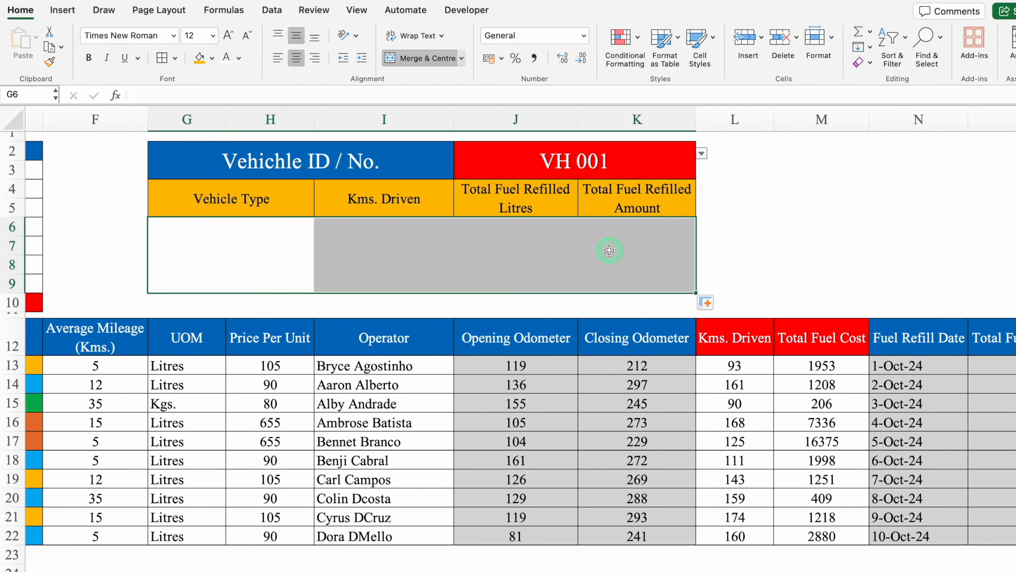
click(240, 58)
click(319, 216)
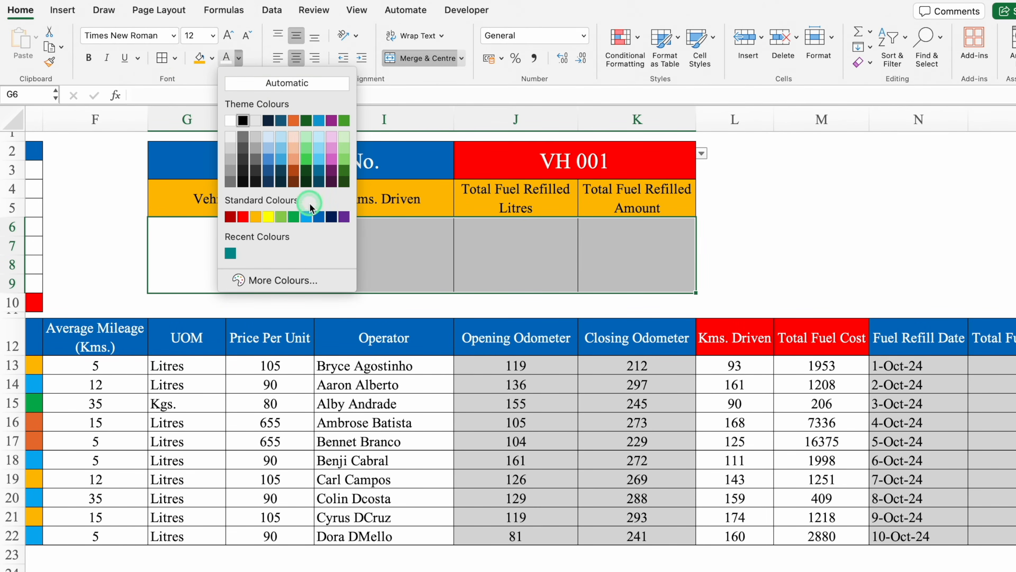
click(212, 35)
click(198, 135)
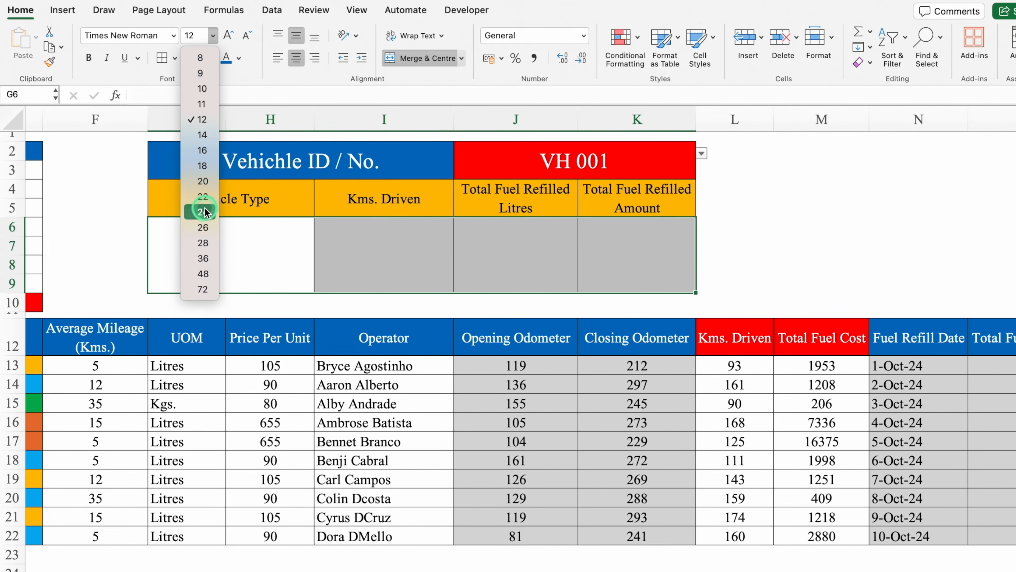
click(203, 197)
Step: Merge and centre G10:K10 beneath the vehicle summary block and fill it with red
drag(200, 303, 630, 306)
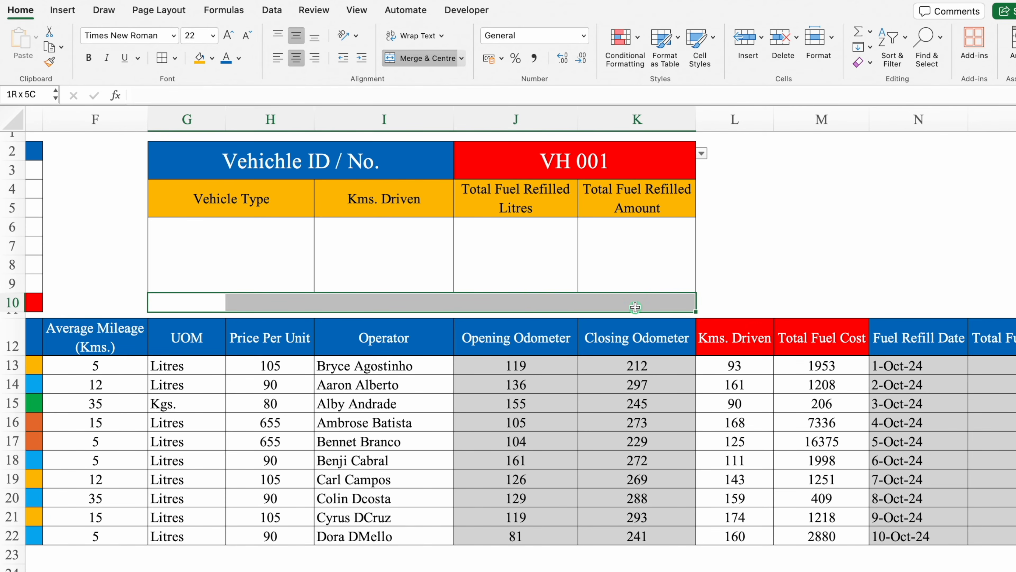
click(387, 58)
click(212, 58)
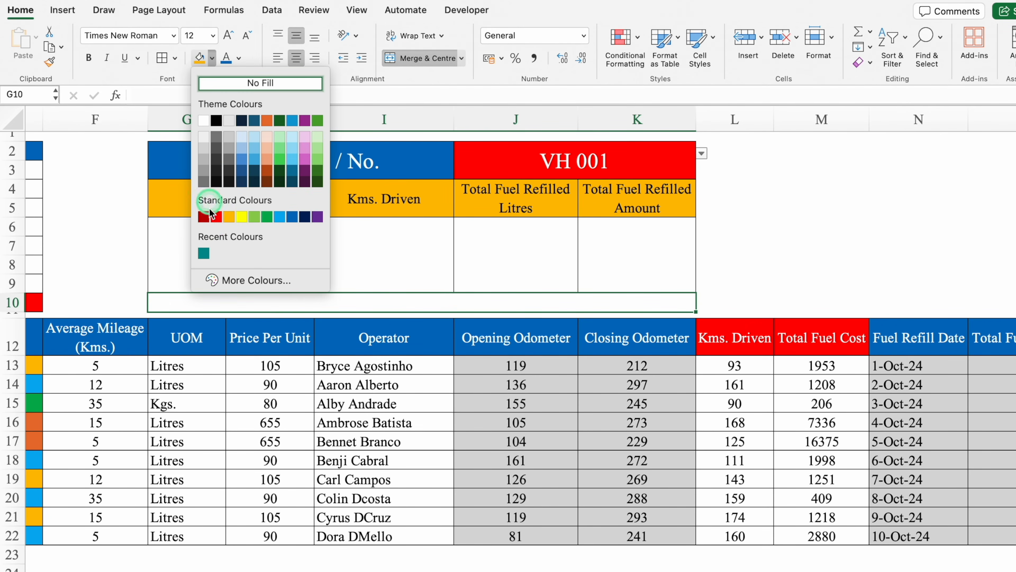
click(216, 216)
Step: Start a VLOOKUP formula in G6 using the selected vehicle ID as the absolute lookup value $J$2
click(253, 250)
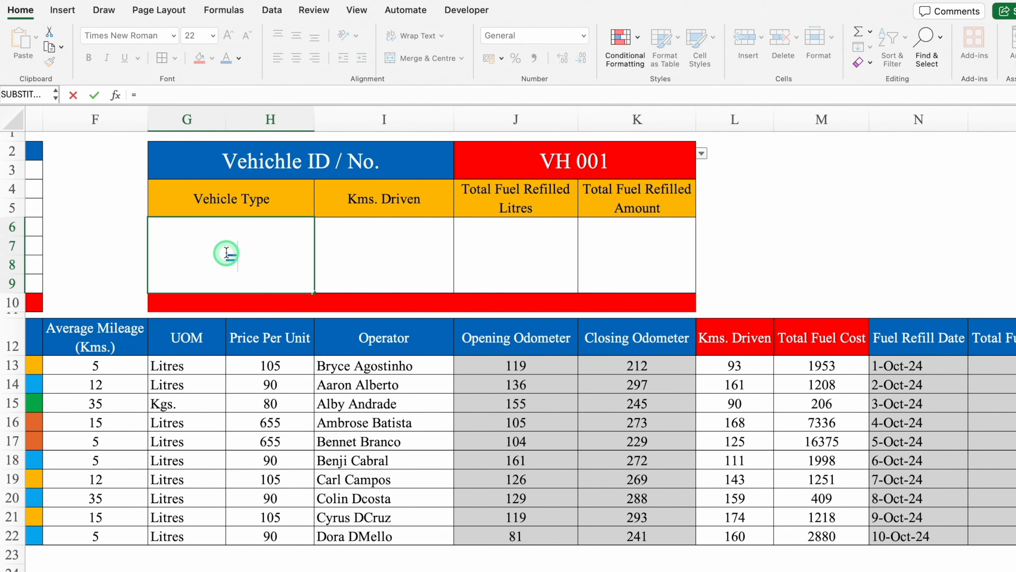
text(vlo)
double_click(192, 257)
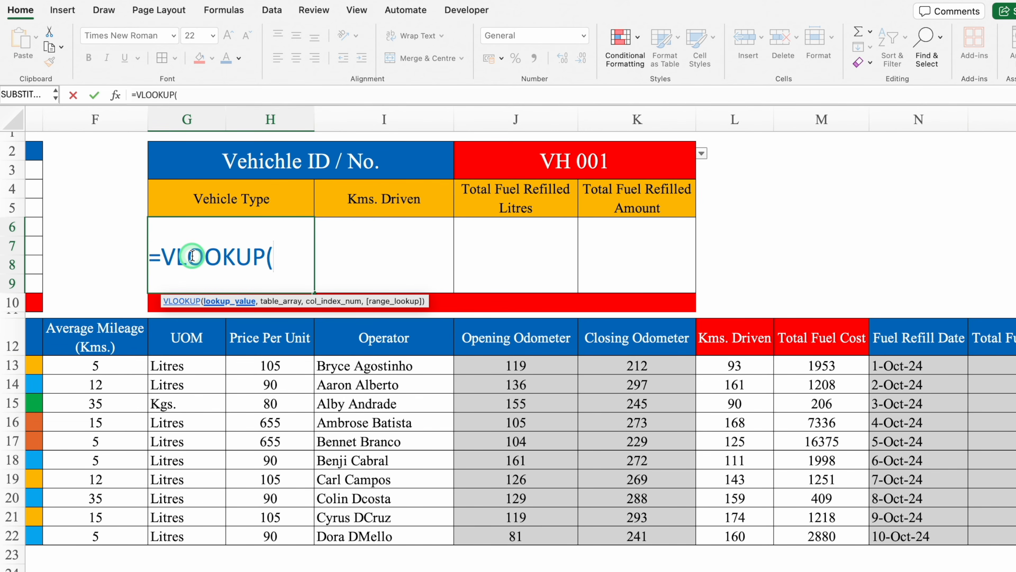
click(591, 157)
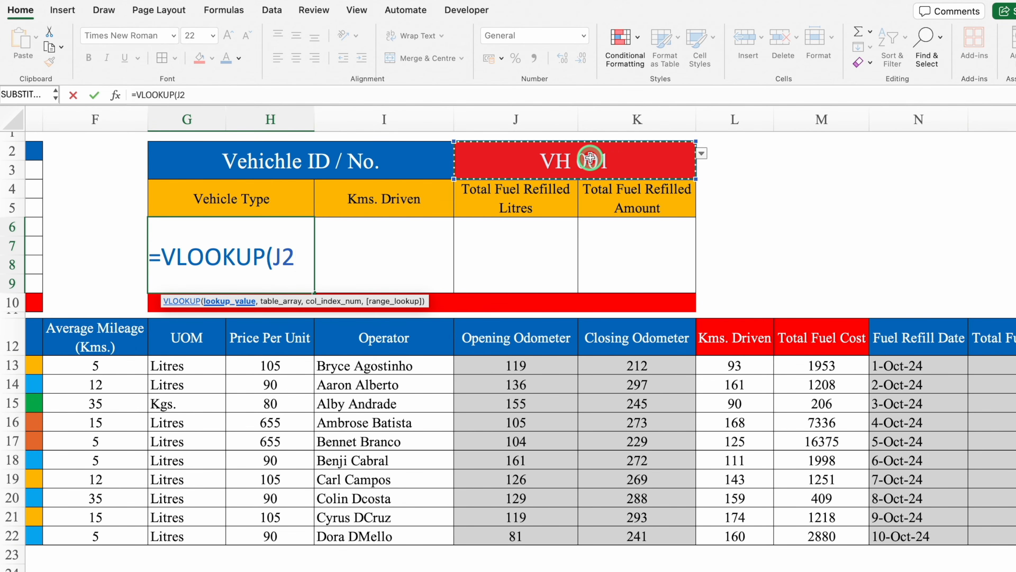
key(F4)
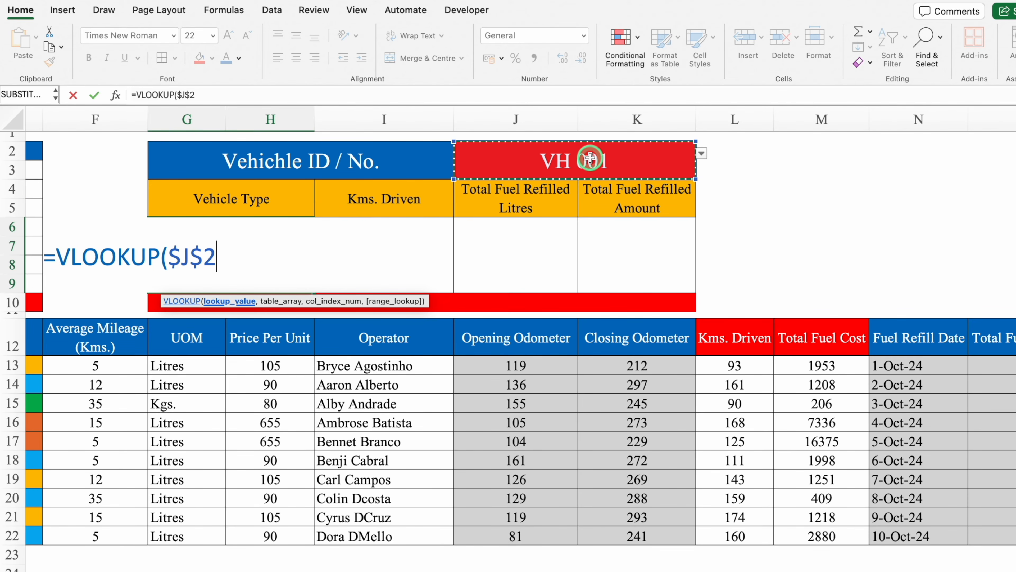
text(,)
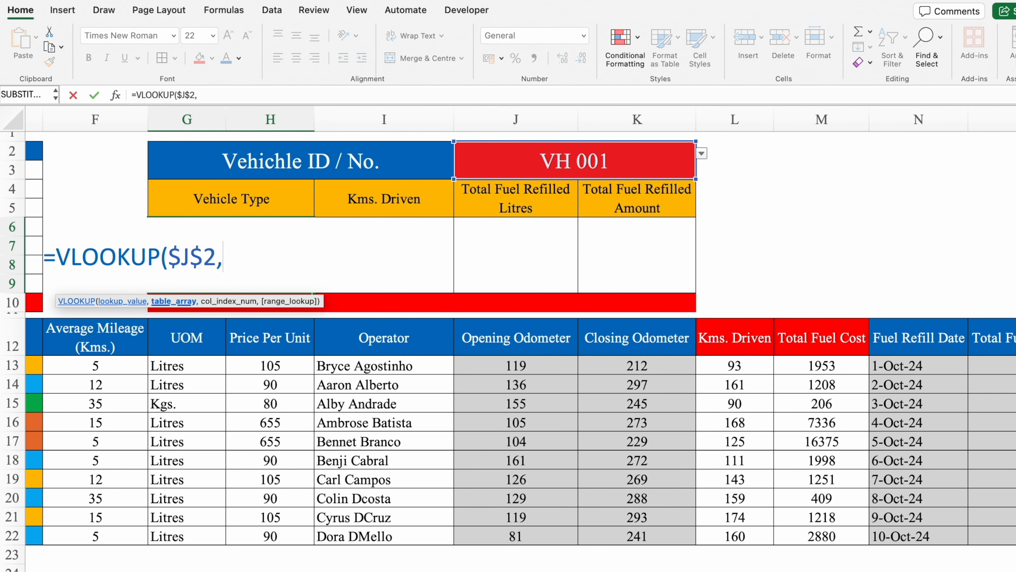
Step: Give the VLOOKUP the absolute table range $C$13:$O$43, column index 2 and exact match 0
scroll(187, 367, left, 10)
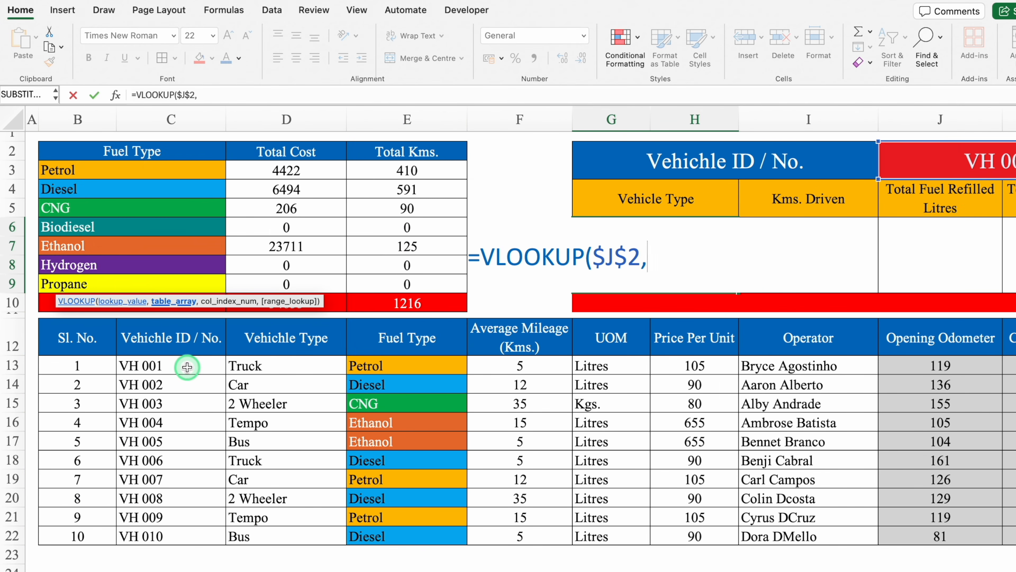
click(187, 367)
mouse_move(187, 367)
mouse_down()
mouse_move(1013, 366)
mouse_move(957, 365)
mouse_move(951, 536)
mouse_up()
key(F4)
text(,)
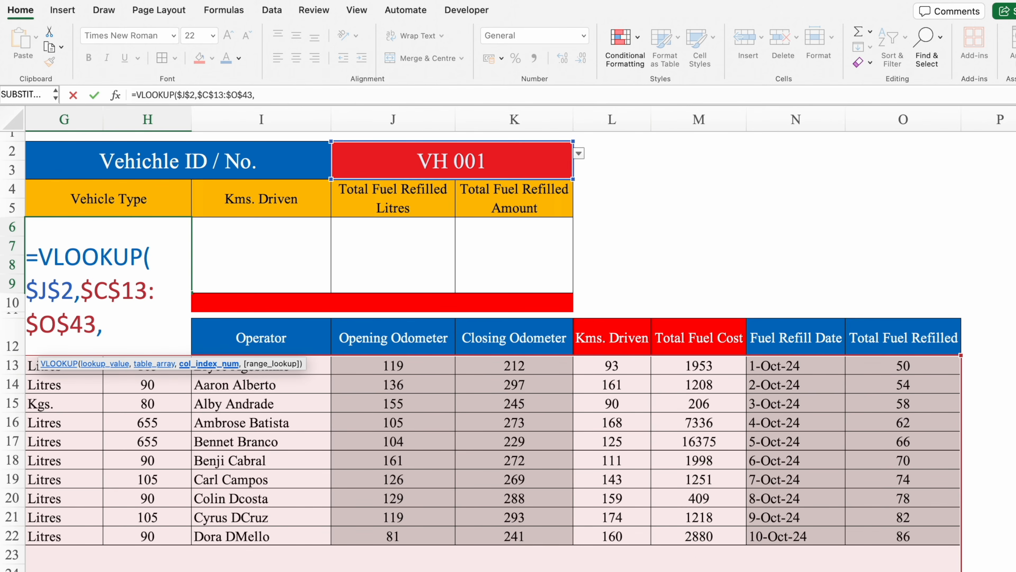
scroll(520, 340, left, 10)
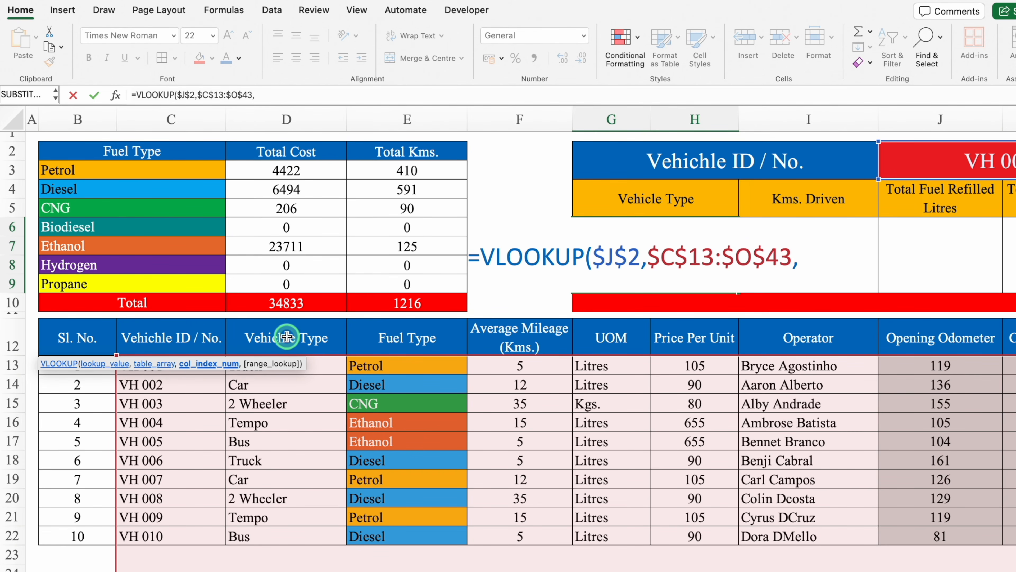
text(2)
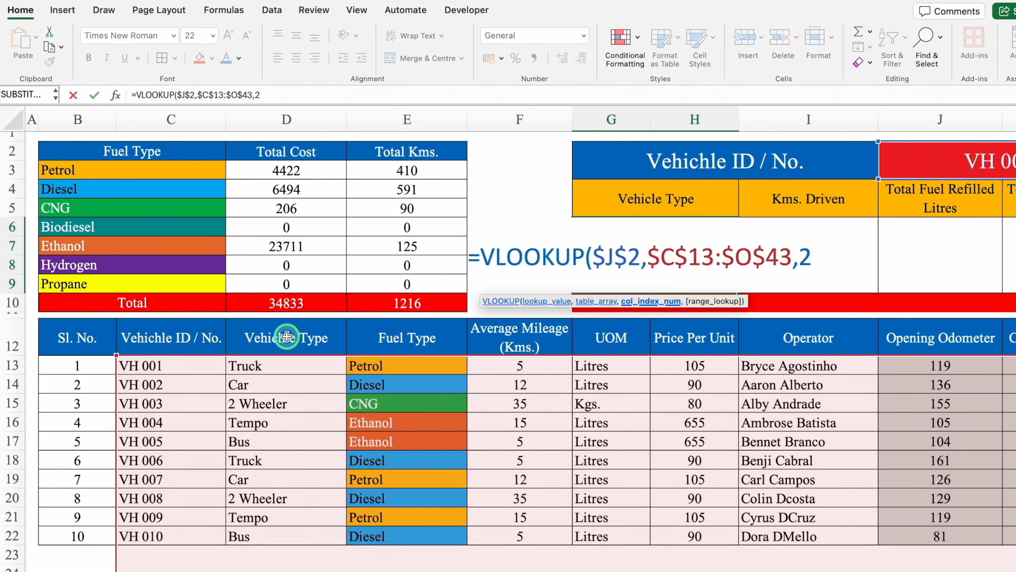
text(,0))
Step: Wrap the G6 VLOOKUP in IFERROR with "" as the error value and enter the formula
click(135, 95)
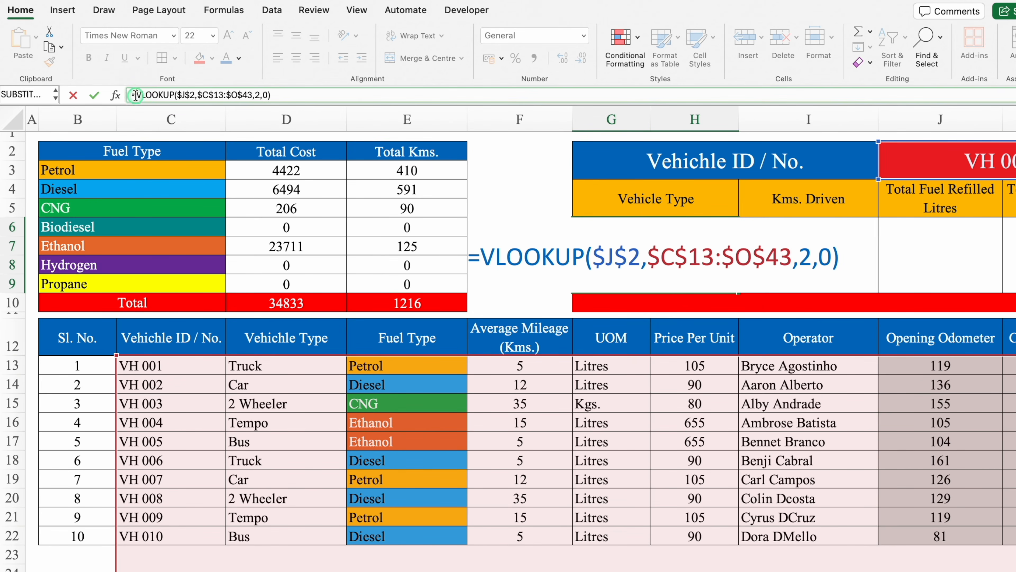
text(iferr)
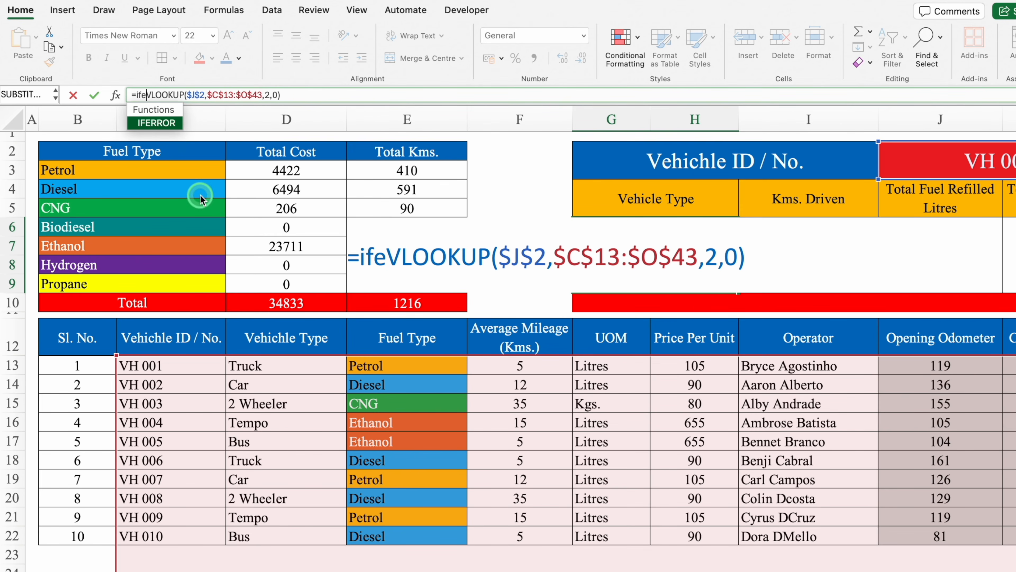
double_click(161, 122)
click(329, 95)
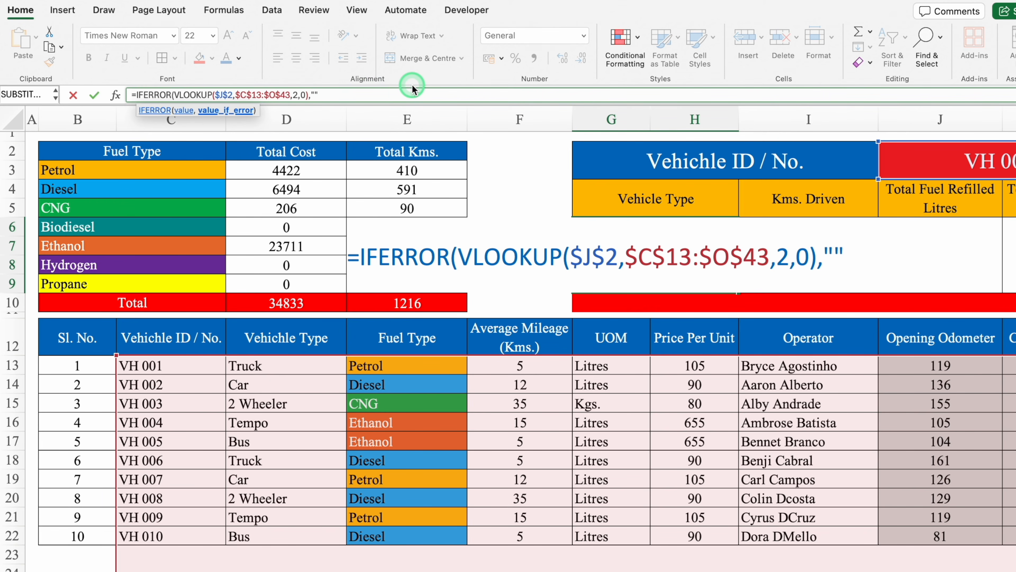
text())
key(Return)
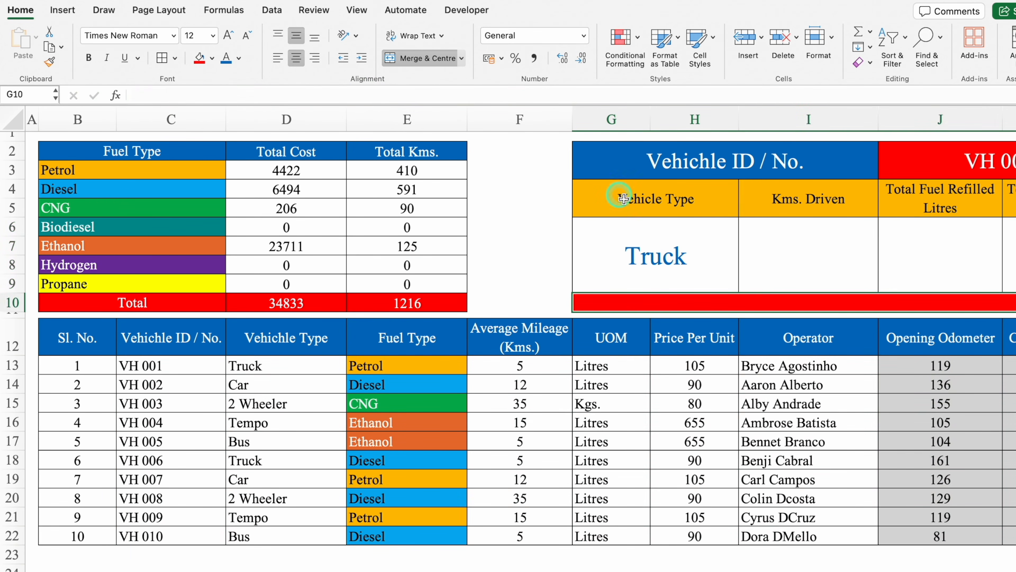
Step: Copy the full IFERROR formula text from G6 and leave the cell unedited
click(697, 266)
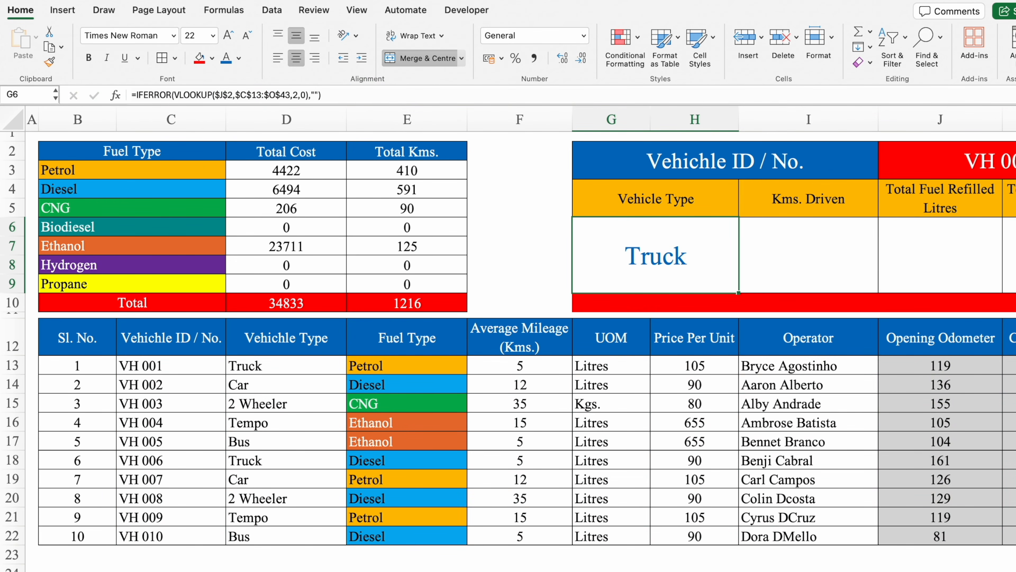
scroll(508, 340, right, 5)
click(403, 263)
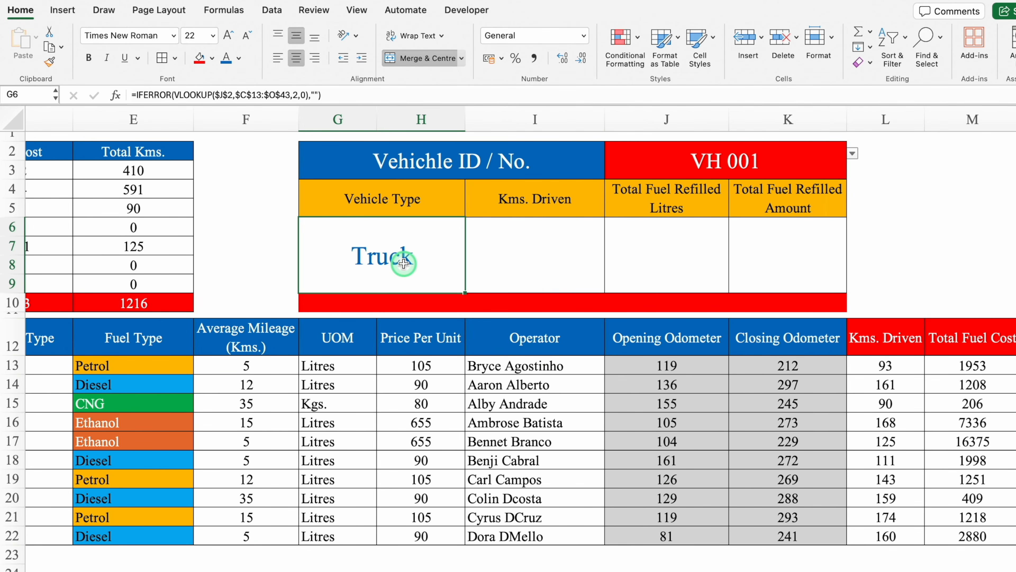
click(351, 95)
drag(349, 95, 121, 95)
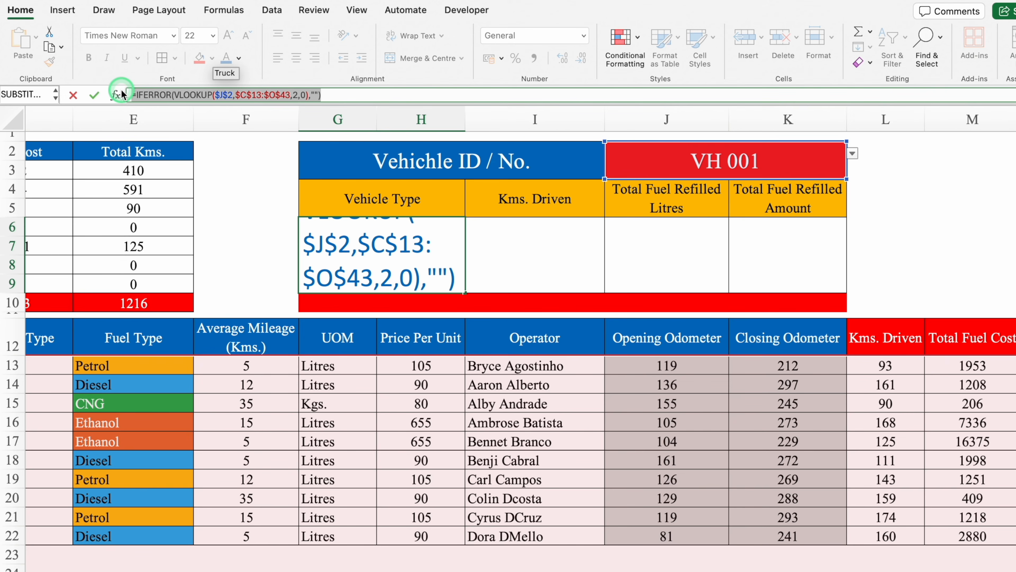
key(Escape)
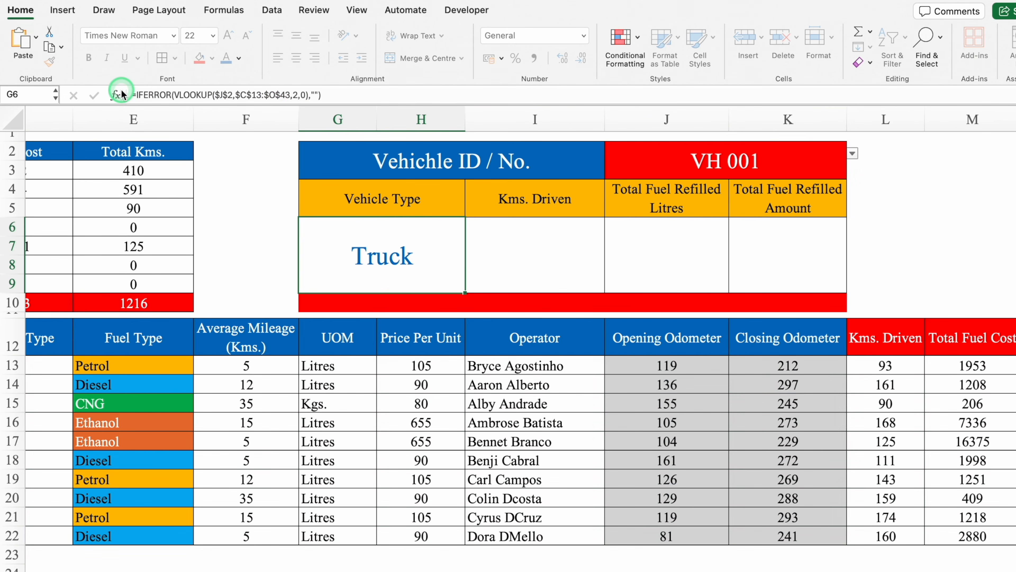
Step: Paste the copied formula text unchanged into the summary value cells I6, J6 and K6
click(517, 239)
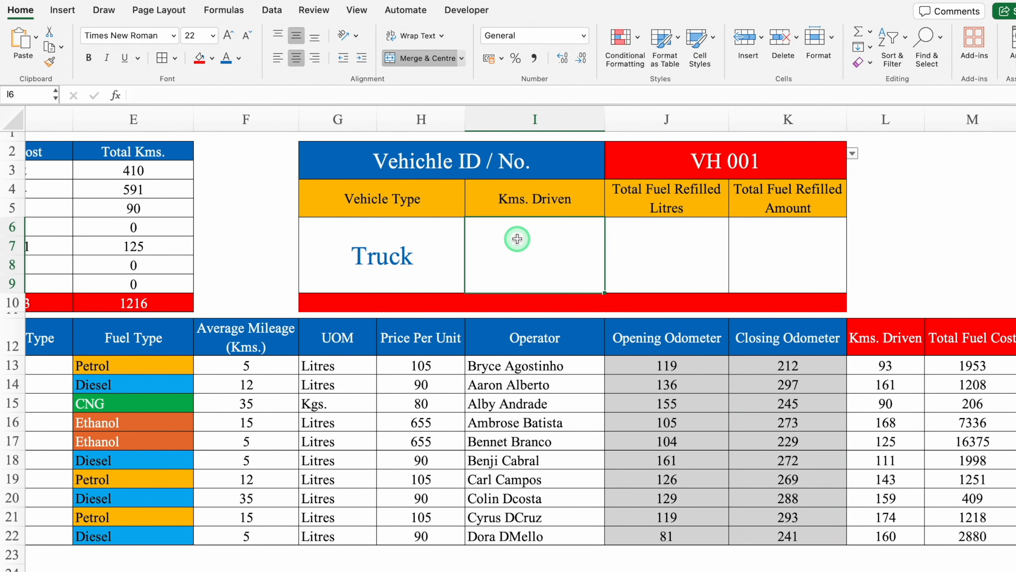
click(383, 92)
key(super+v)
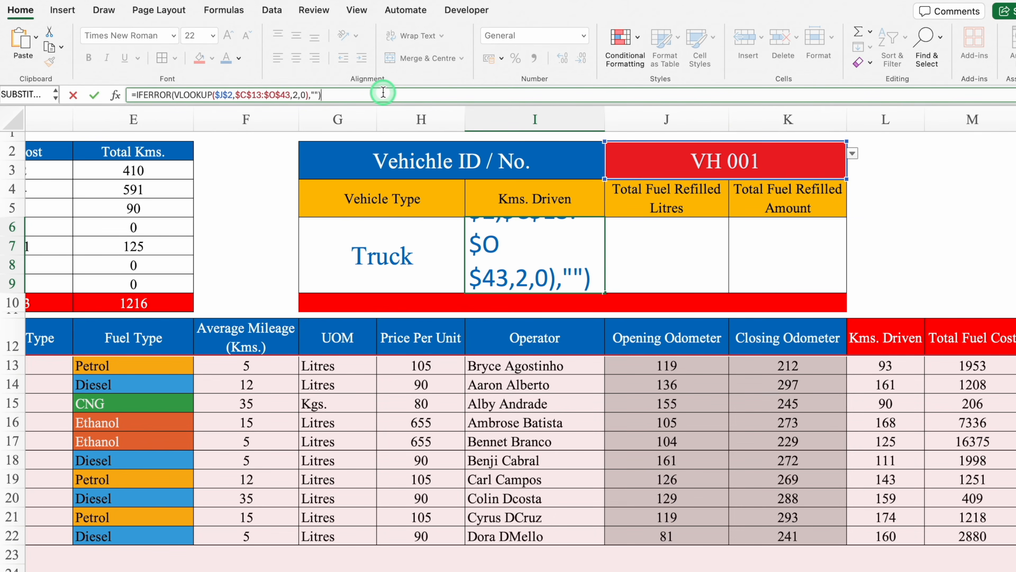
key(Return)
click(635, 236)
click(332, 93)
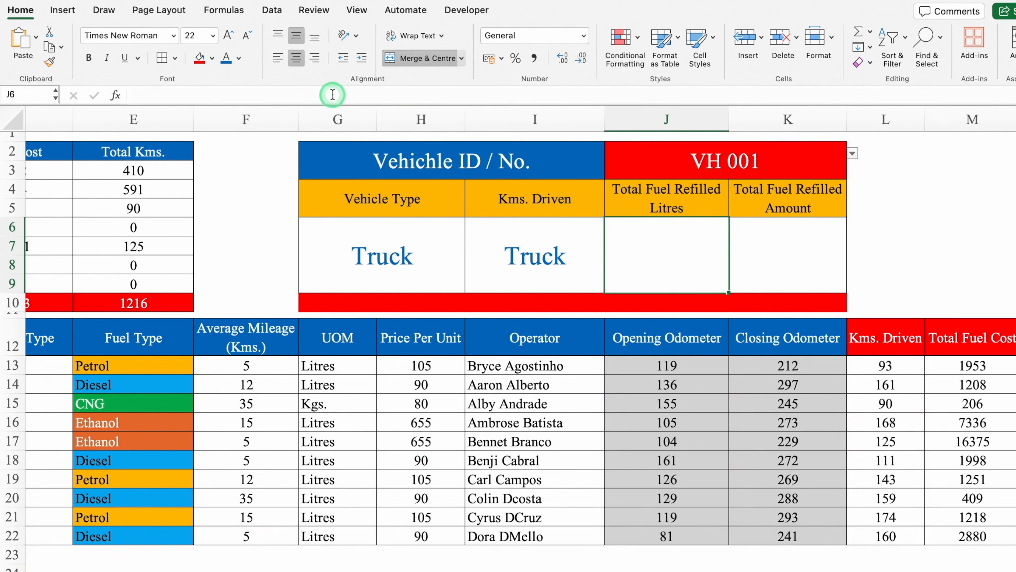
key(super+v)
key(Return)
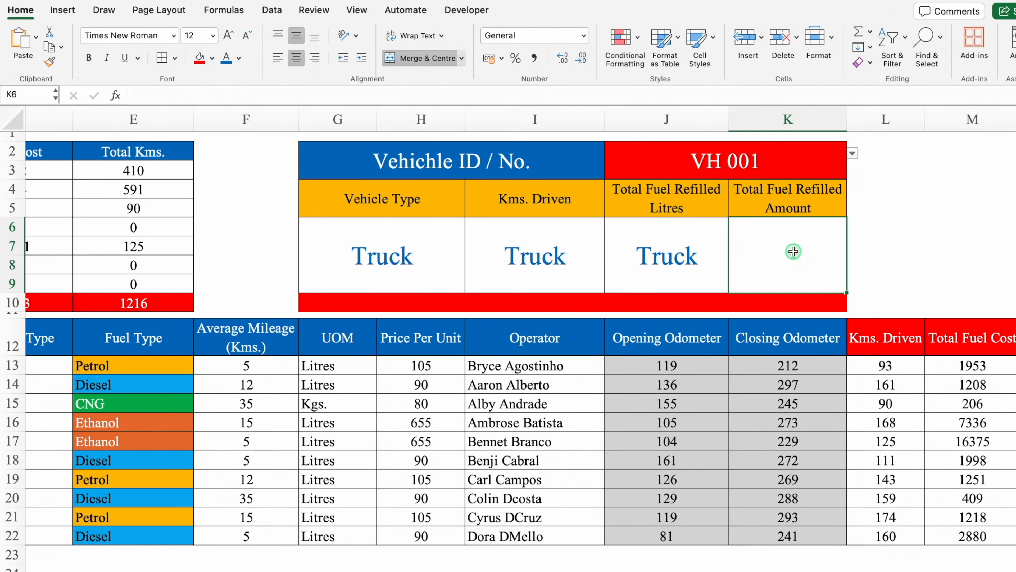
click(385, 92)
key(super+v)
key(Return)
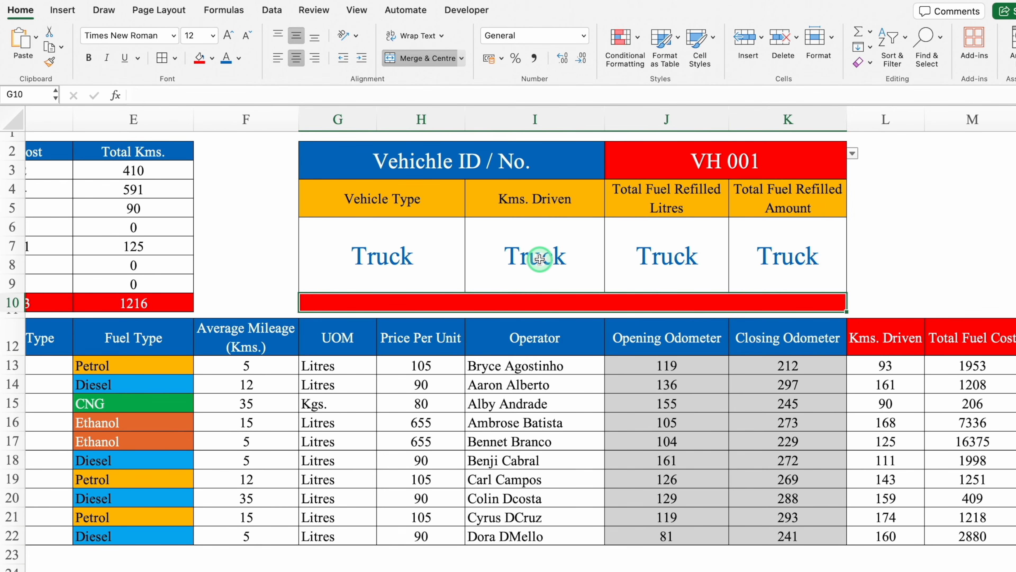
Step: Count the data table's columns along row 12 from Vehichle ID / No. to Kms. Driven for the lookup index
scroll(521, 325, left, 5)
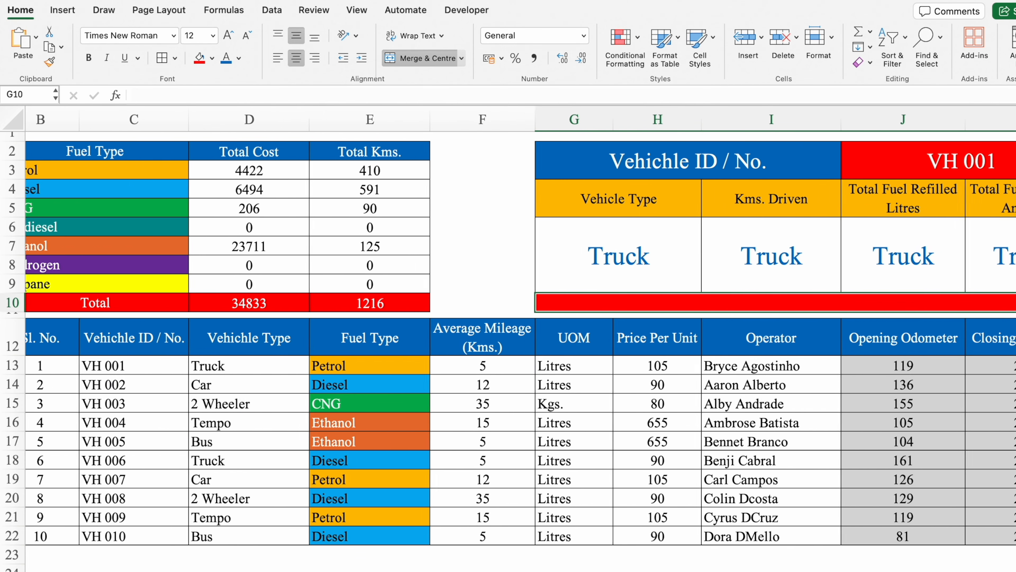
click(170, 341)
click(290, 329)
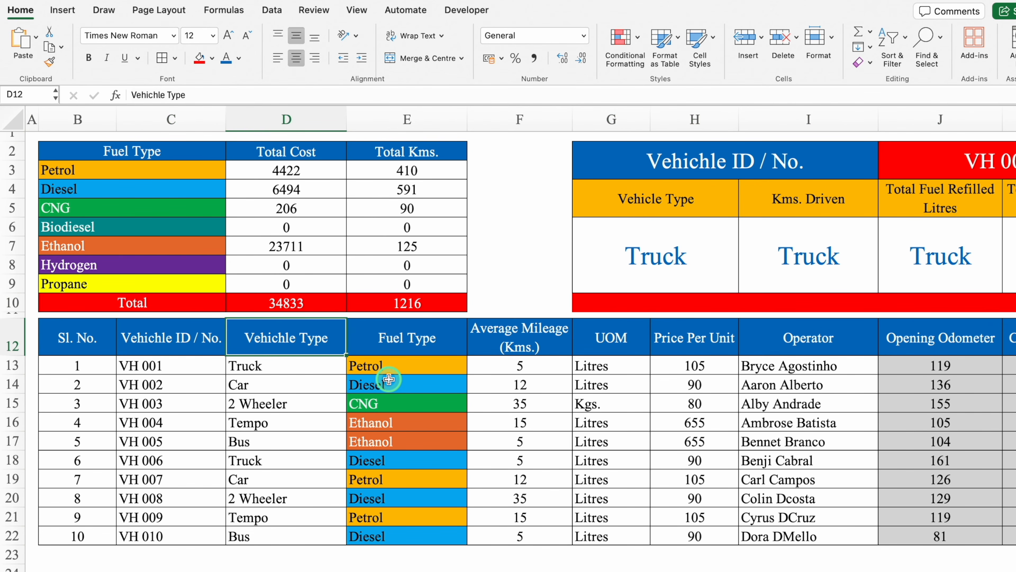
key(Right)
key(Right)
key(Right)
key(Right)
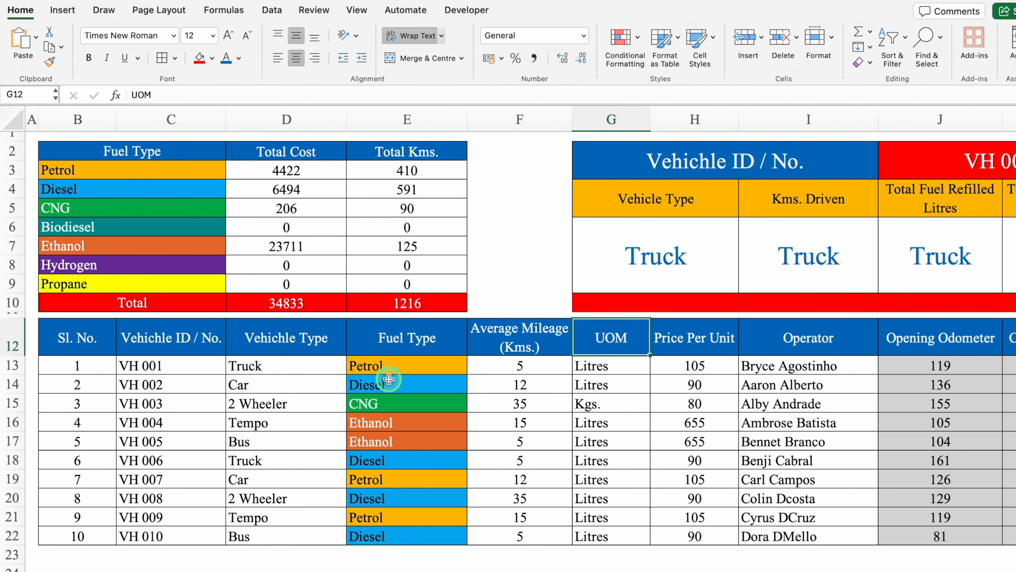
key(Right)
key(Right)
key(Right)
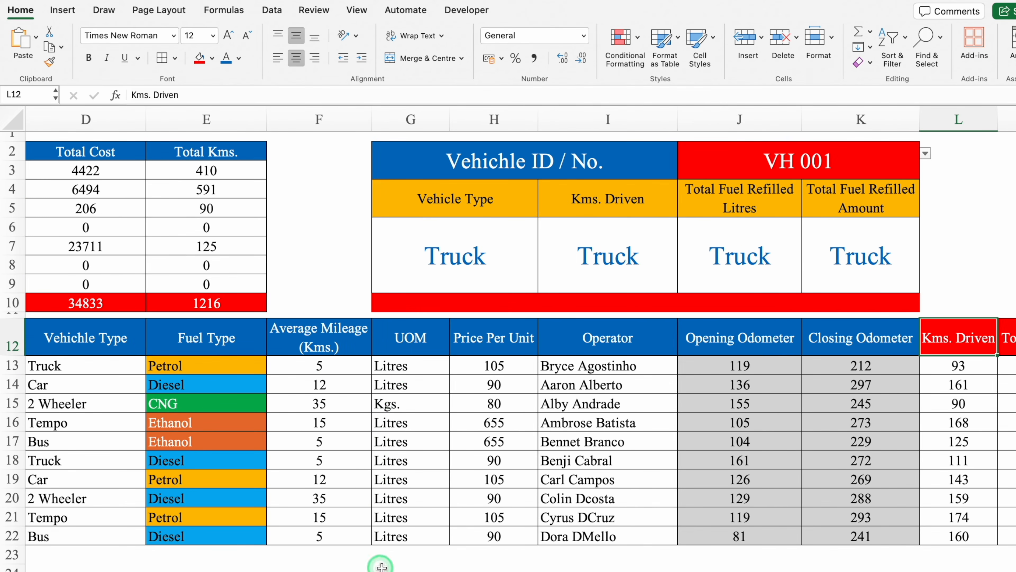
scroll(624, 452, right, 2)
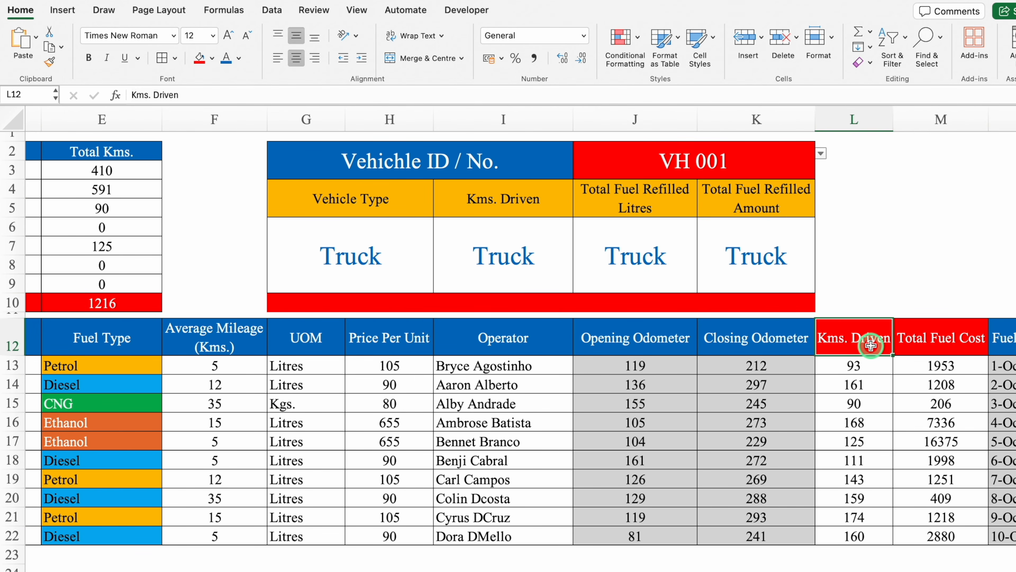
Step: Change the VLOOKUP column index in I6 to 10 for the Kms. Driven value
click(515, 257)
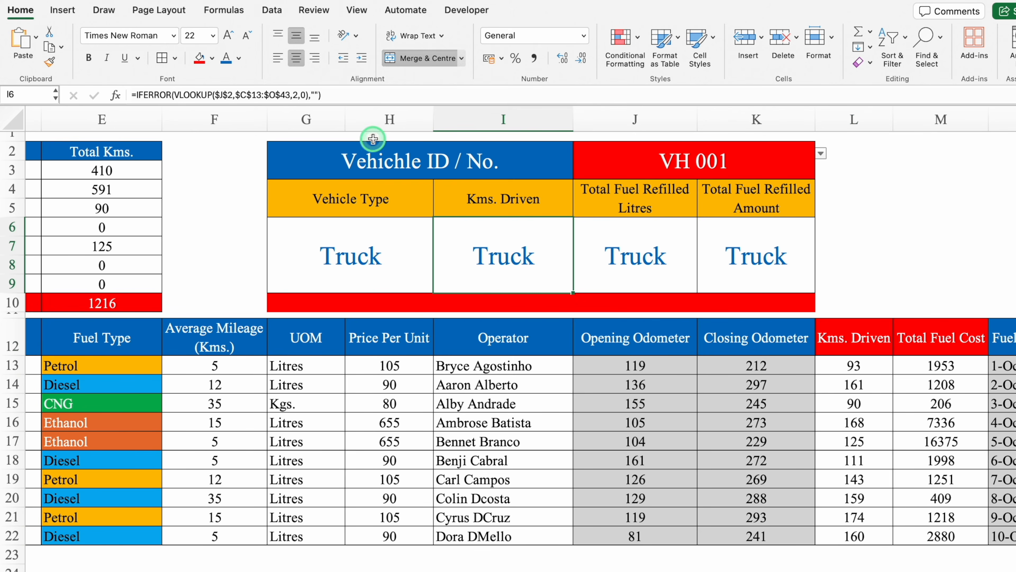
click(298, 95)
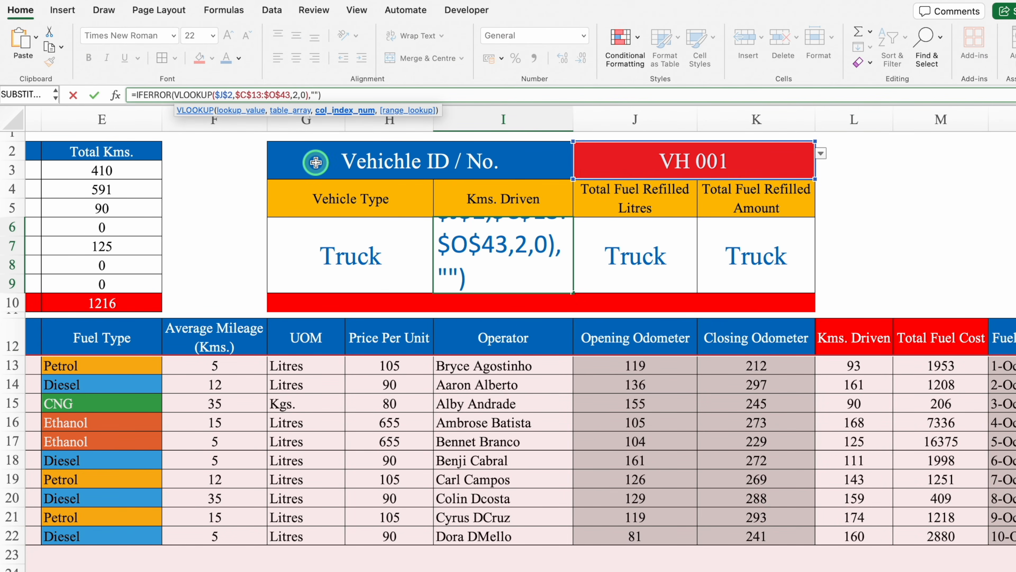
text(10)
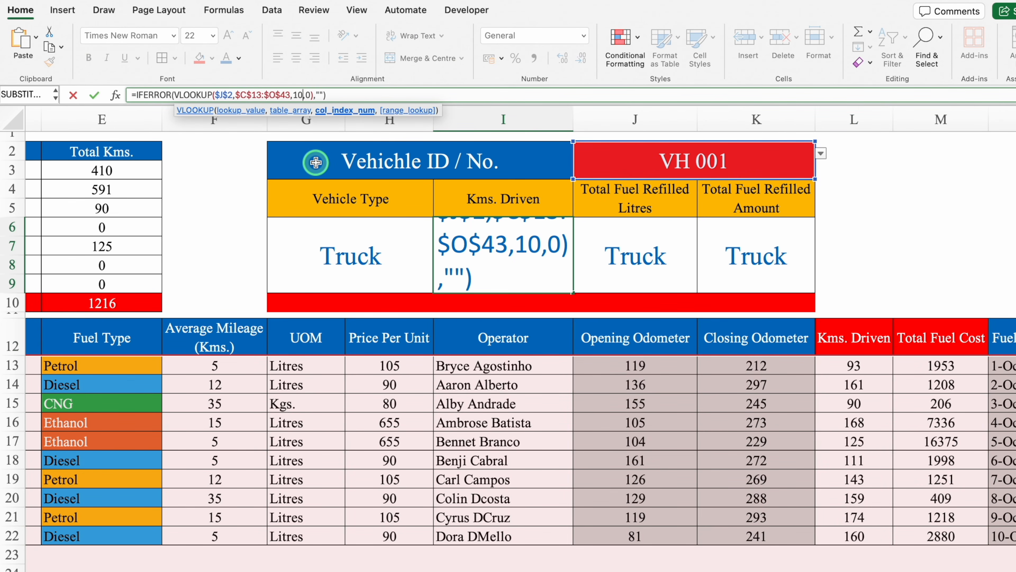
key(Return)
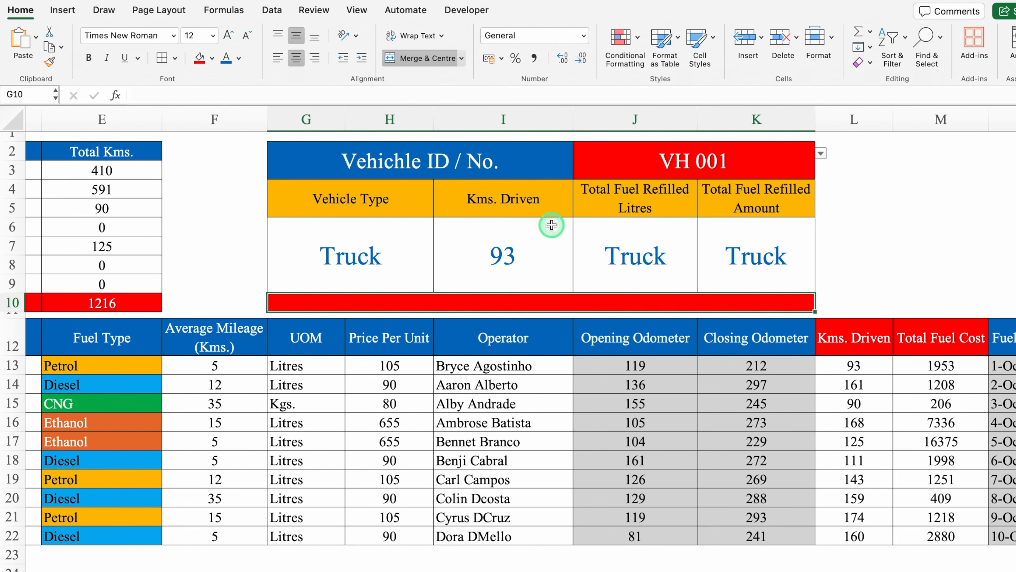
Step: Count the table columns to Total Fuel Refilled and set the VLOOKUP column index in J6 to 13
click(646, 245)
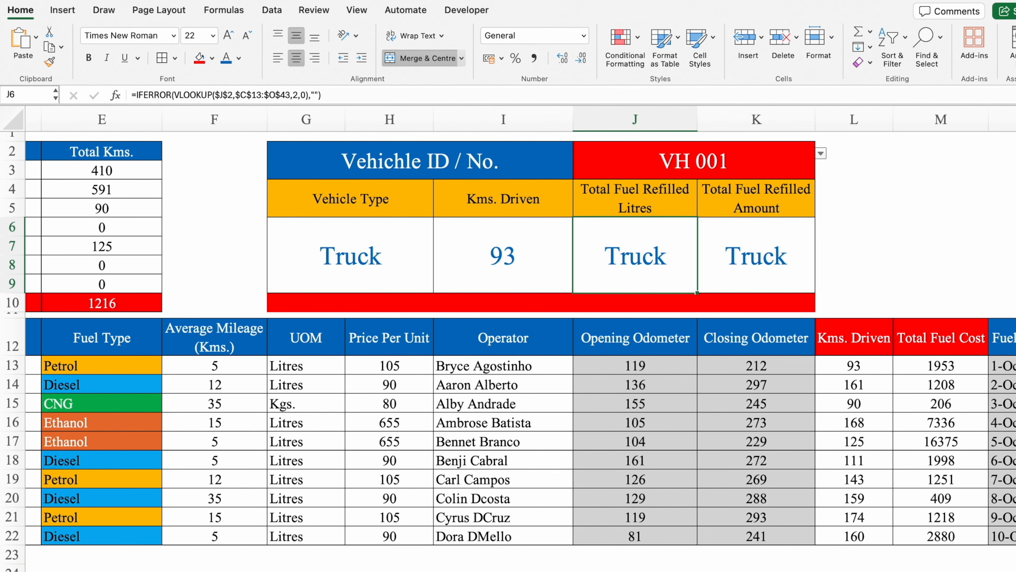
scroll(933, 275, right, 5)
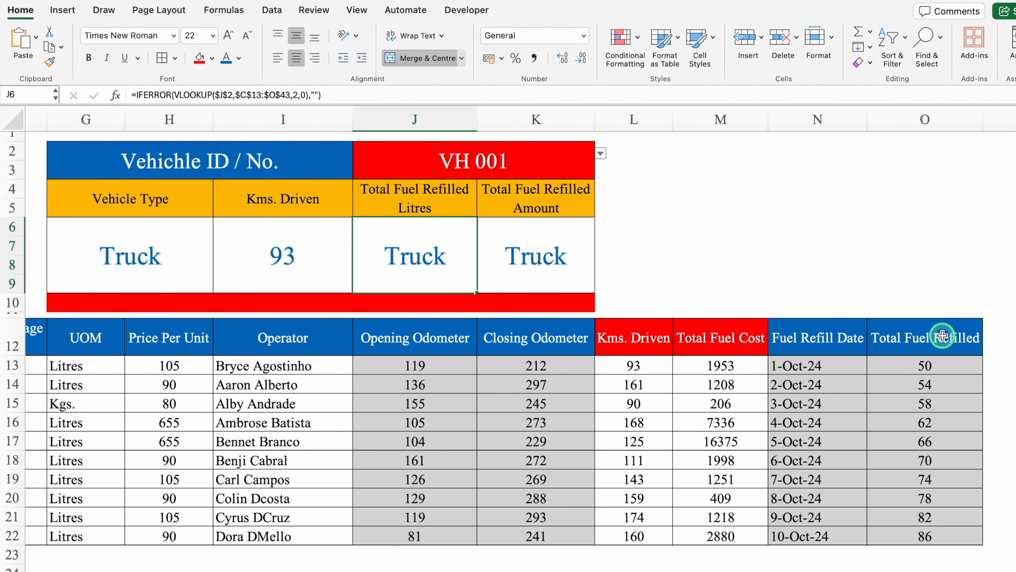
click(656, 336)
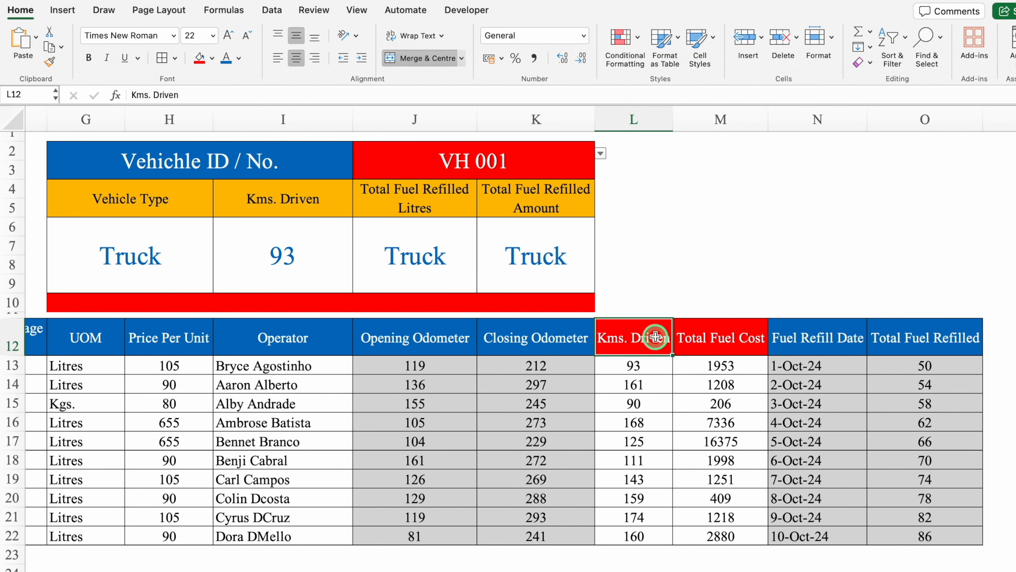
click(716, 336)
click(820, 337)
click(901, 336)
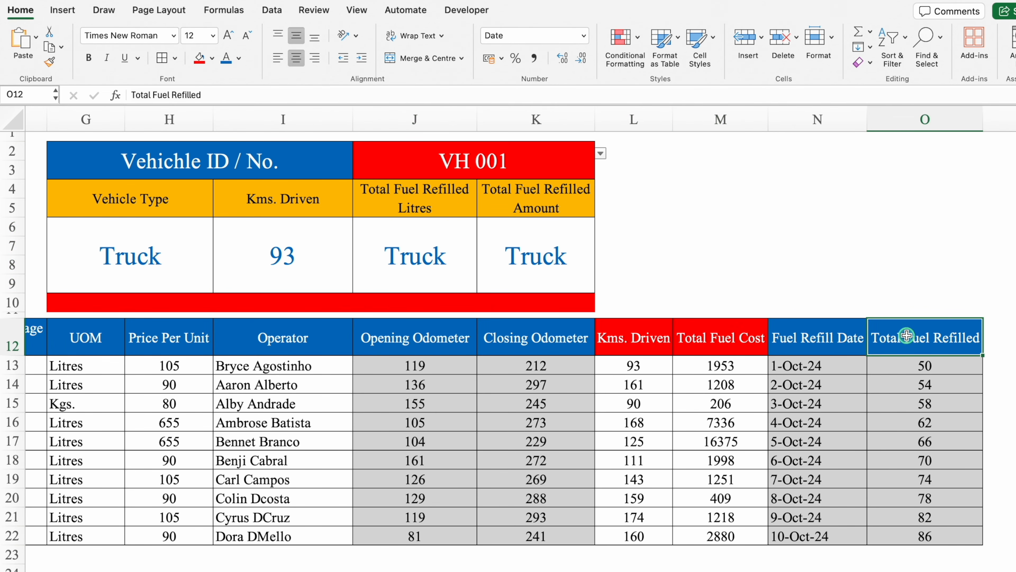
click(447, 262)
click(298, 94)
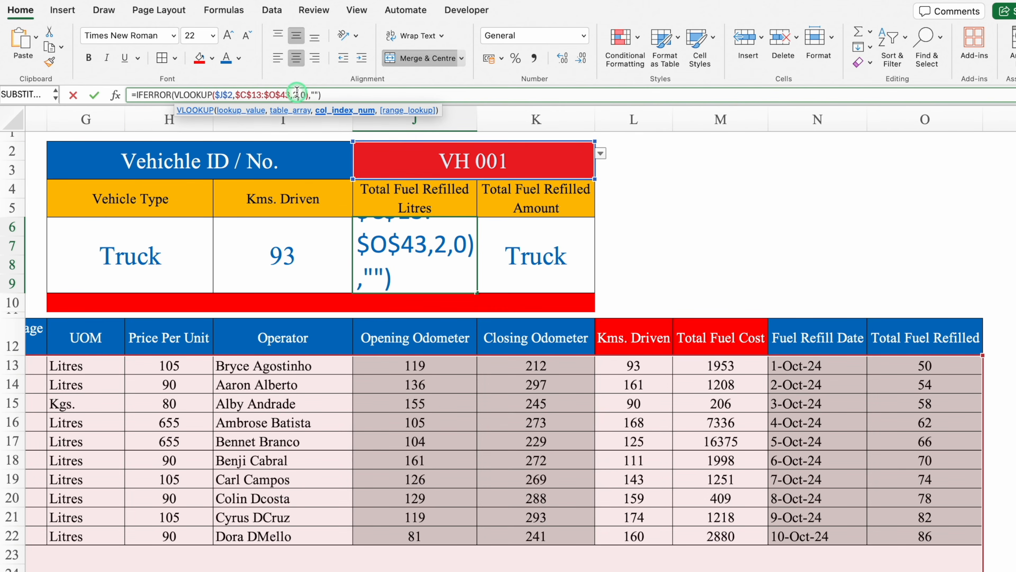
key(BackSpace)
text(13)
key(Return)
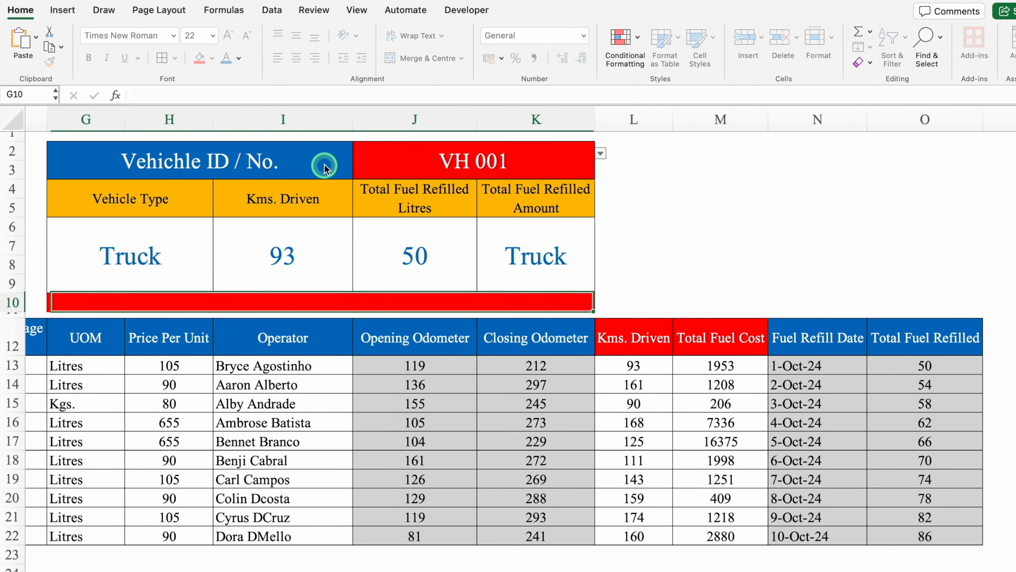
Step: Count the table columns to Total Fuel Cost and set the VLOOKUP column index in K6 to 11
click(578, 257)
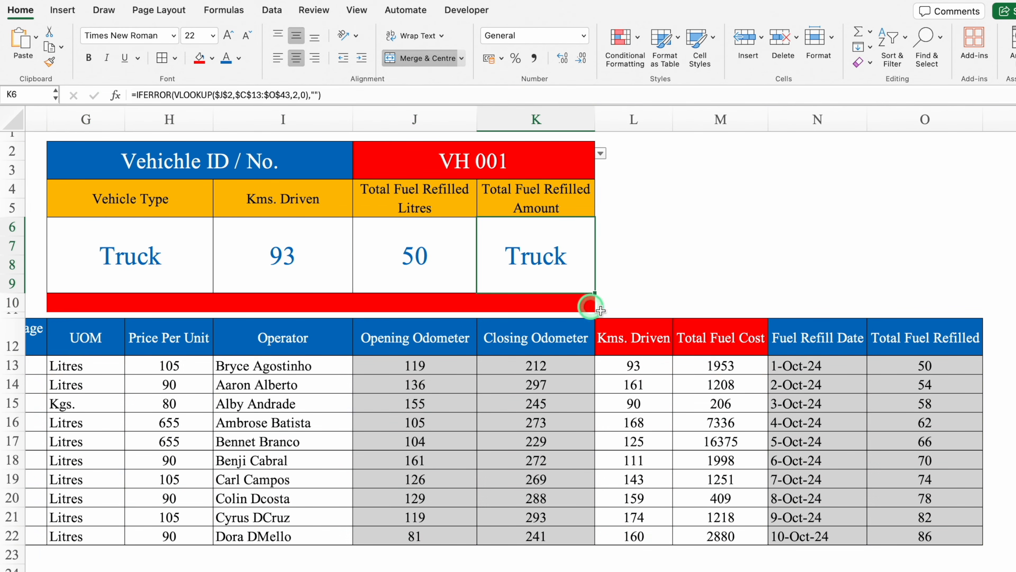
click(630, 328)
click(758, 339)
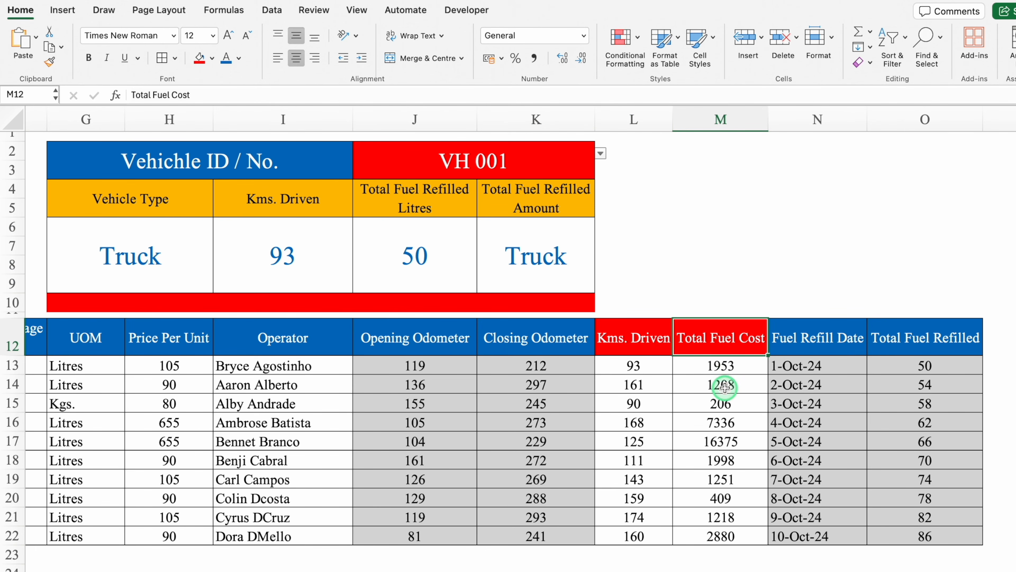
click(533, 225)
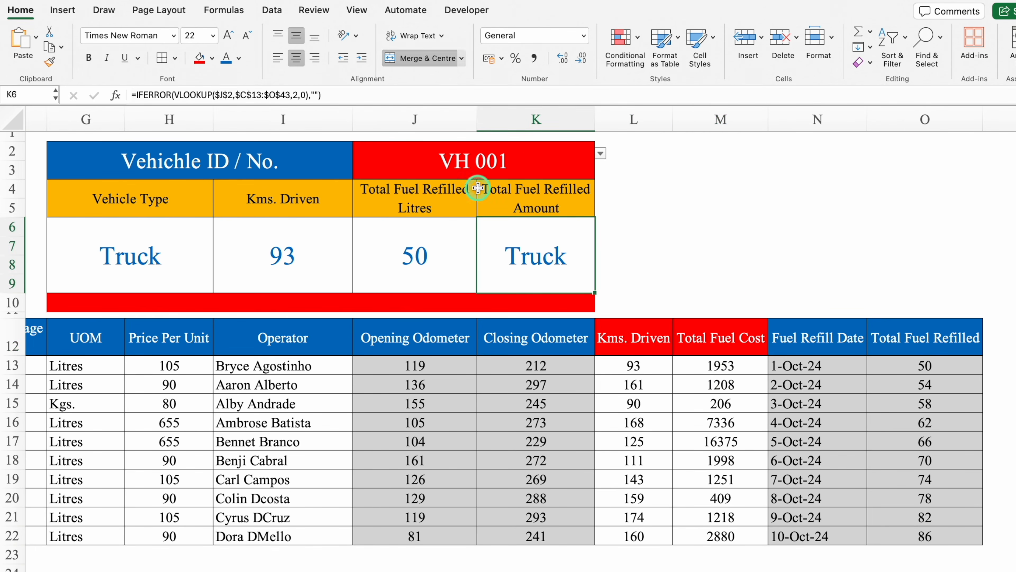
click(300, 95)
key(BackSpace)
text(11)
key(Return)
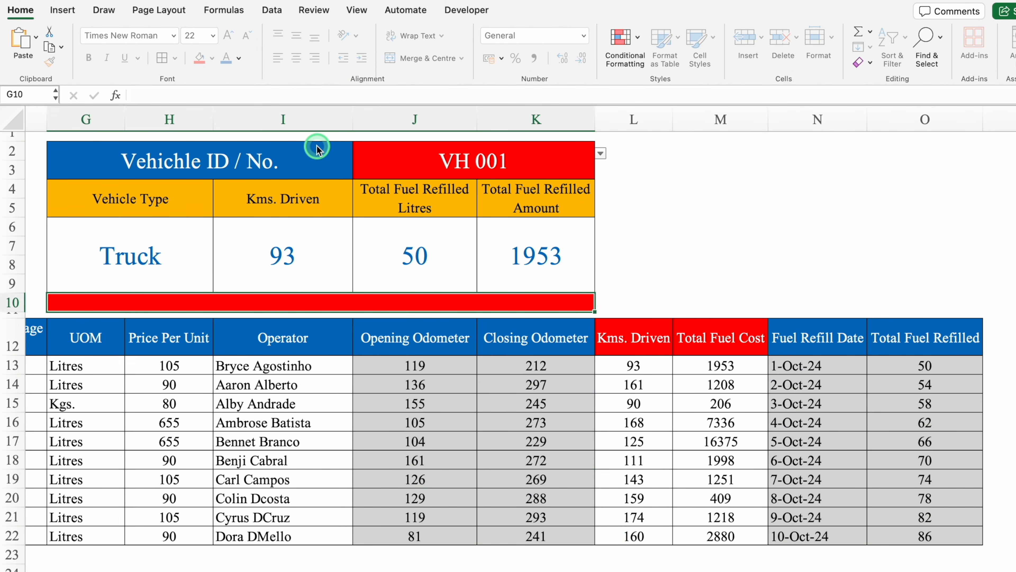
Step: Choose VH 004 from the vehicle drop-down in J2 to test the summary formulas
scroll(704, 288, left, 5)
click(636, 138)
click(639, 153)
click(734, 153)
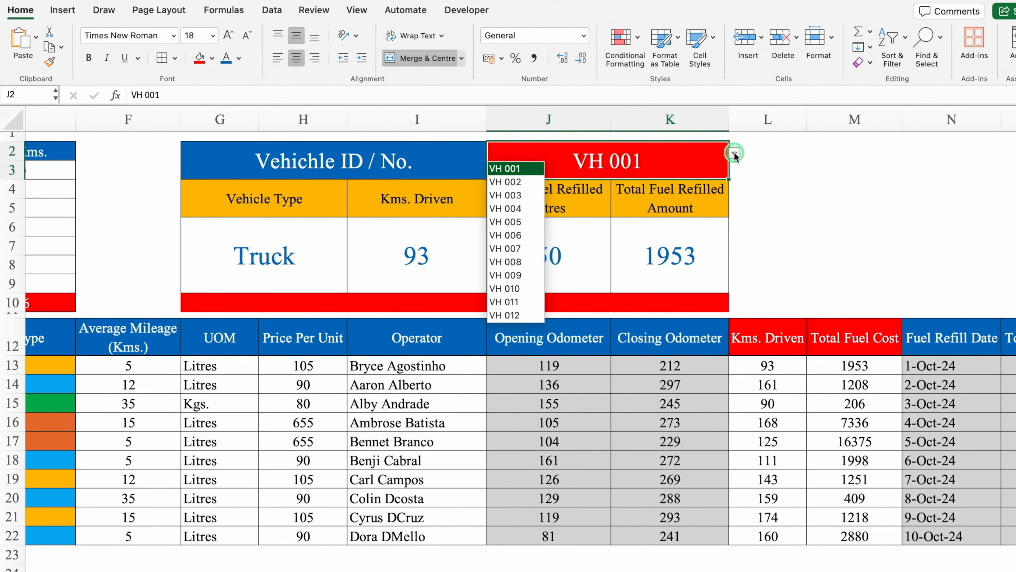
click(515, 208)
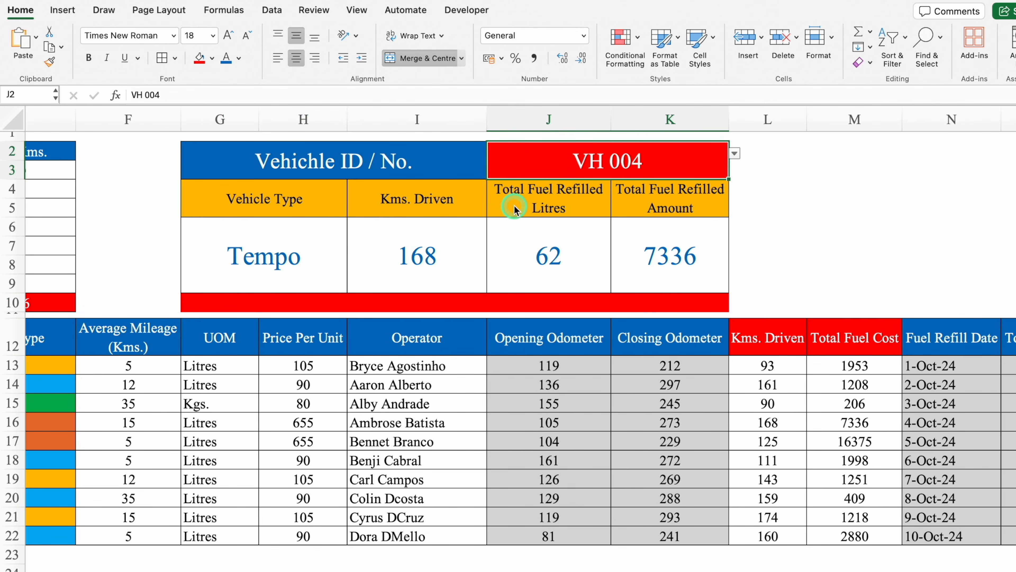